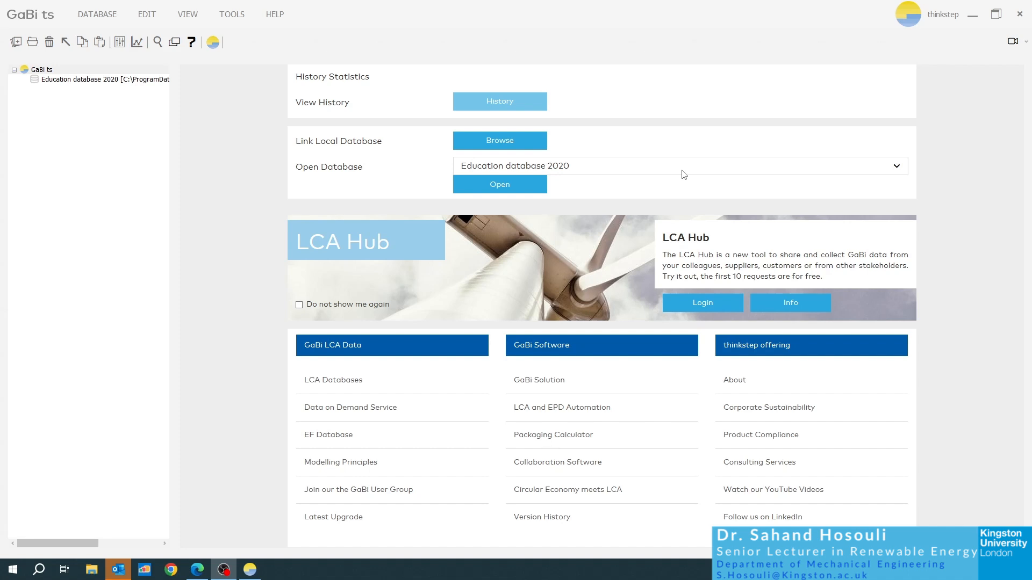
# Open the Education database 2020
pyautogui.click(682, 171)
pyautogui.click(682, 171)
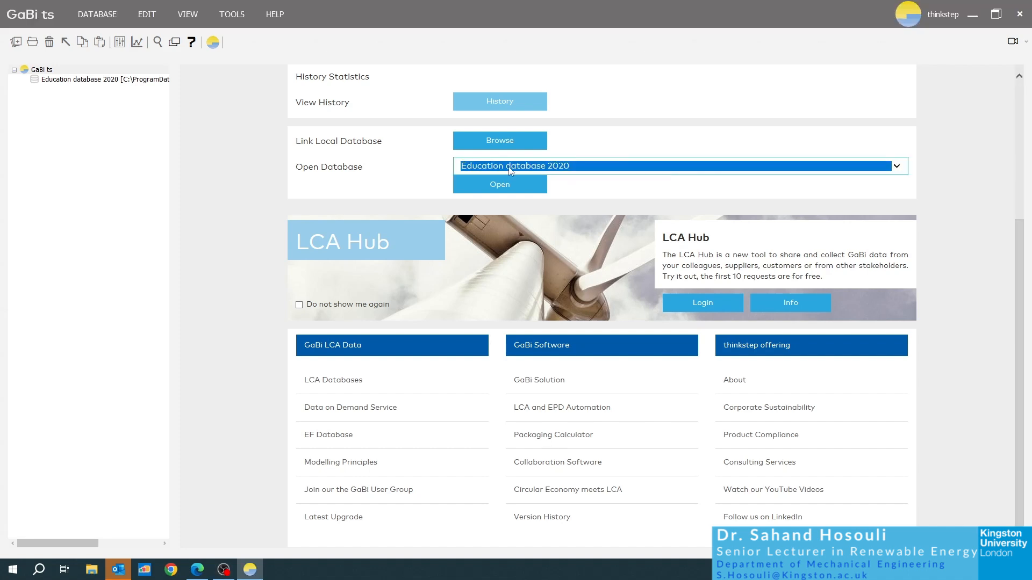
pyautogui.click(507, 188)
pyautogui.click(513, 185)
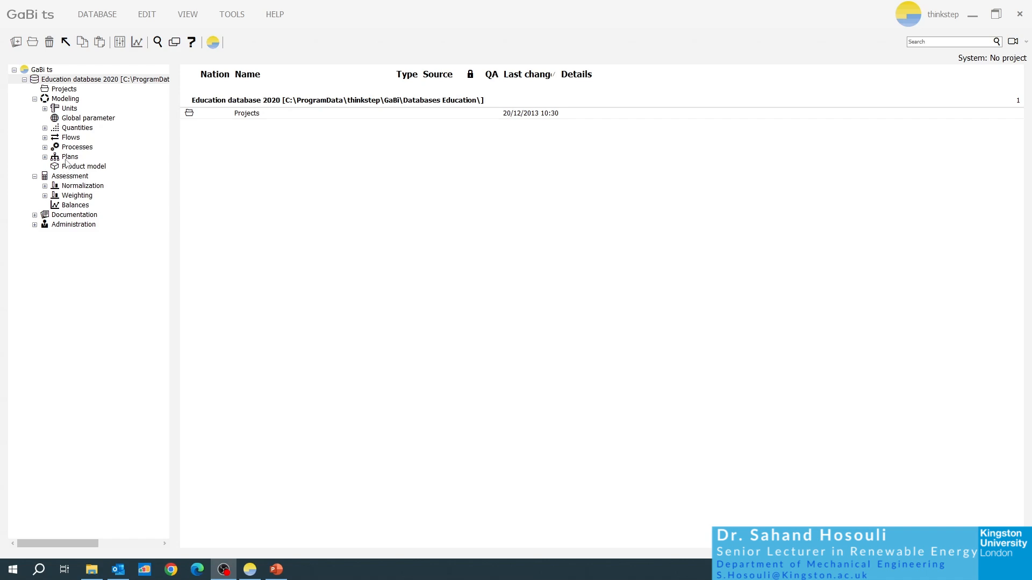
# Create a new plan in the Plans folder, name it Asphalt_KU and save it
pyautogui.click(66, 158)
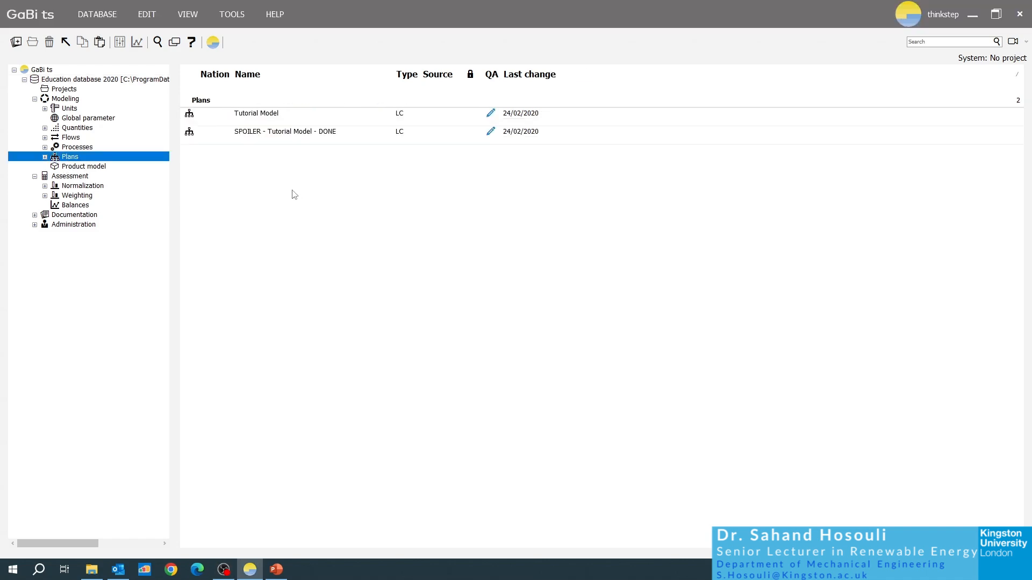
pyautogui.rightClick(269, 188)
pyautogui.click(293, 235)
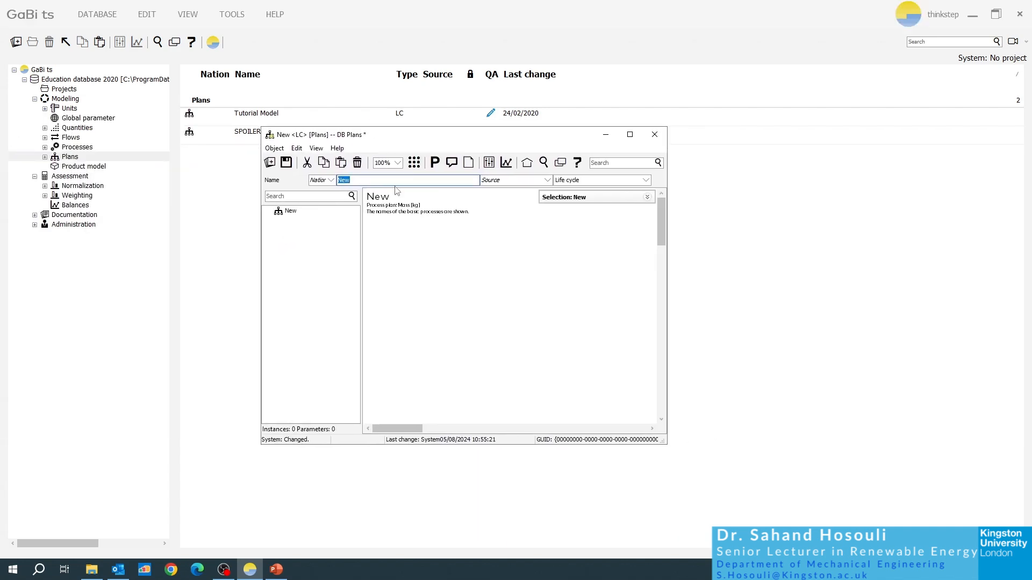
pyautogui.write('Asphalt_KU')
pyautogui.click(286, 163)
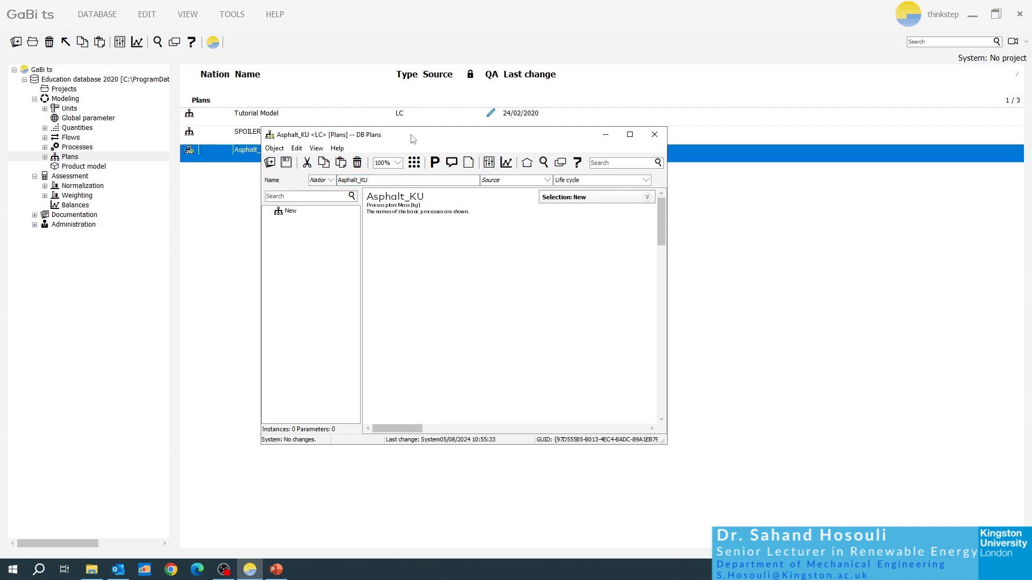
# Enlarge the Asphalt_KU plan window and move it higher on the screen
pyautogui.moveTo(412, 135)
pyautogui.mouseDown()
pyautogui.moveTo(706, 172)
pyautogui.moveTo(409, 138)
pyautogui.mouseUp()
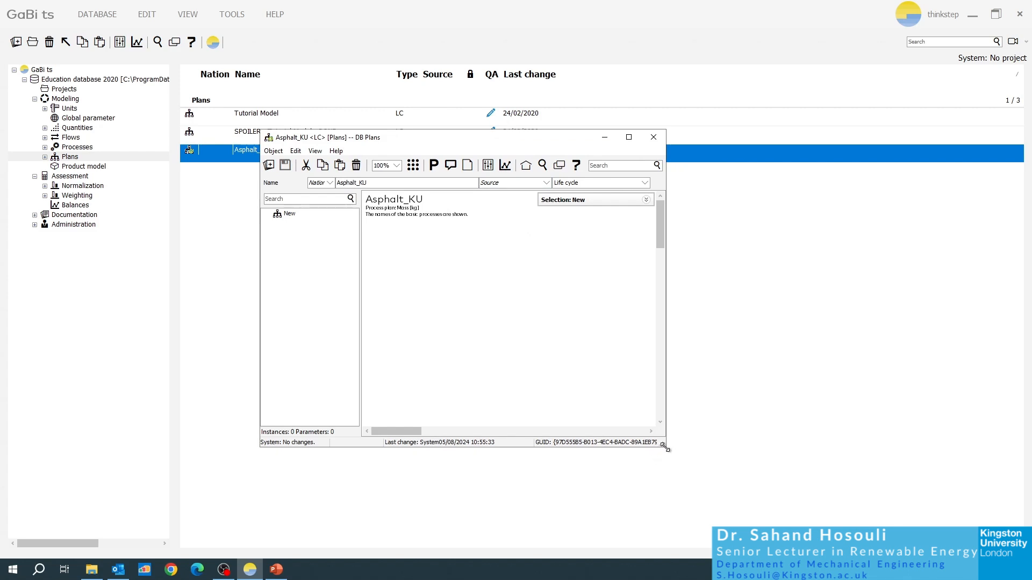
pyautogui.moveTo(666, 447); pyautogui.dragTo(848, 525)
pyautogui.moveTo(576, 134); pyautogui.dragTo(552, 98)
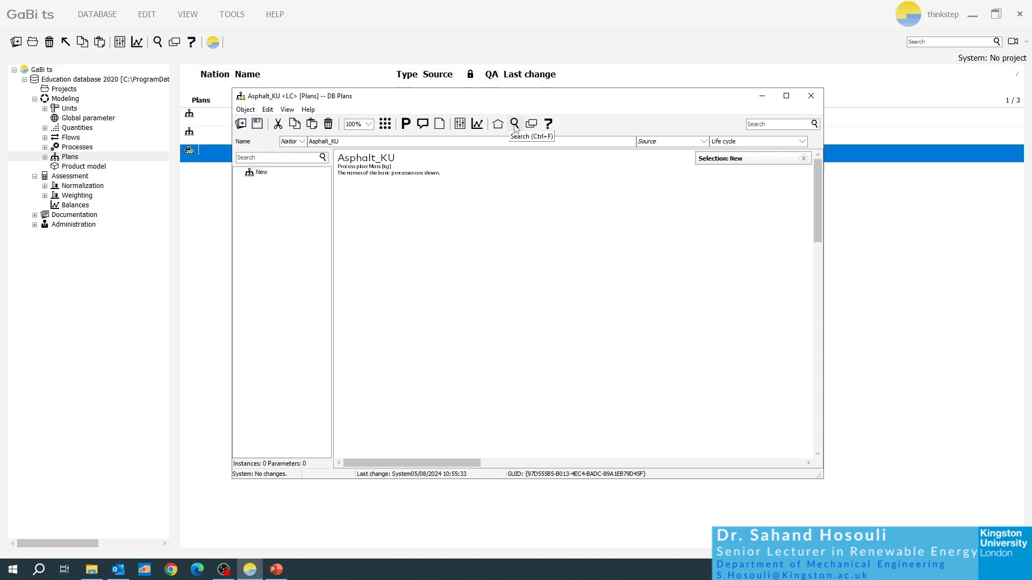
# Search the plan and process objects for gravel and add the EU-28 Gravel 2/32 process to the Asphalt_KU plan
pyautogui.click(515, 124)
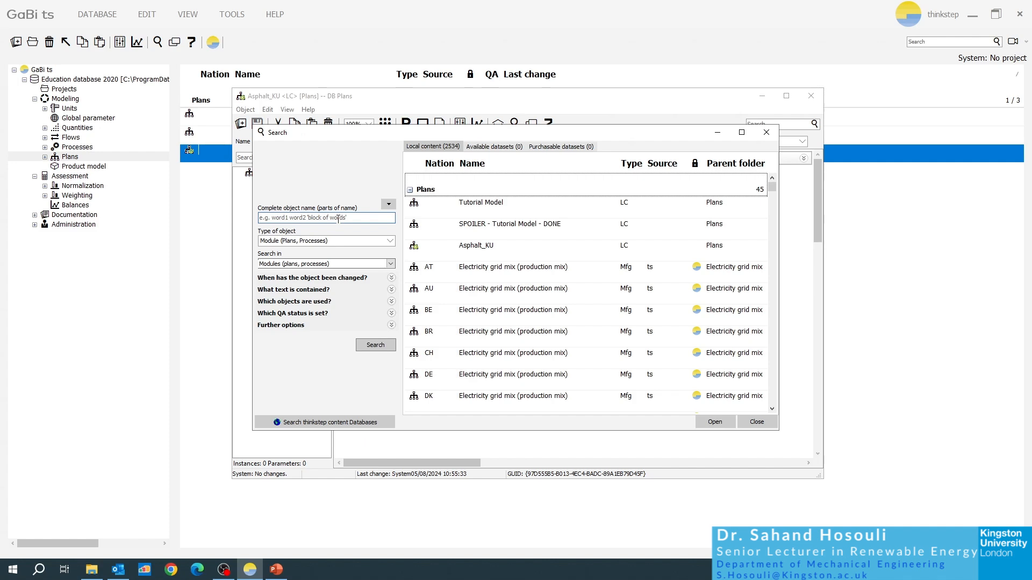
pyautogui.click(338, 218)
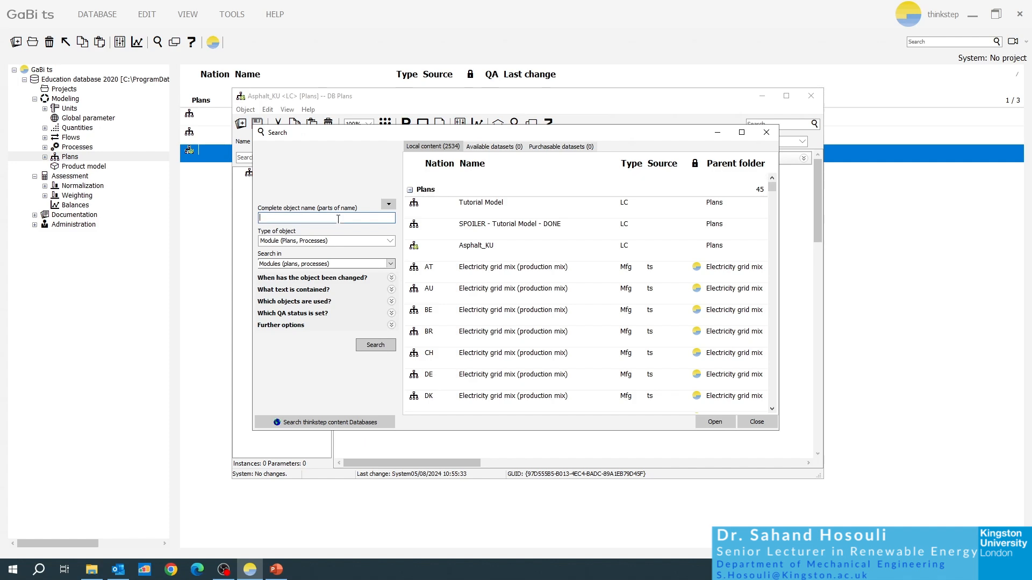
pyautogui.write('gravel')
pyautogui.press('Return')
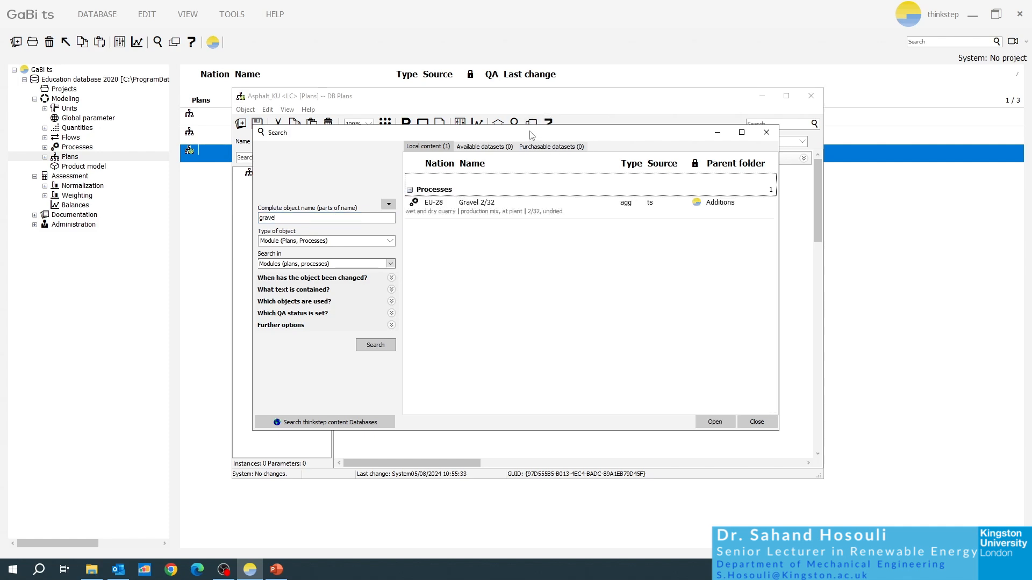
pyautogui.moveTo(532, 135); pyautogui.dragTo(753, 114)
pyautogui.click(716, 190)
pyautogui.moveTo(716, 189); pyautogui.dragTo(395, 219)
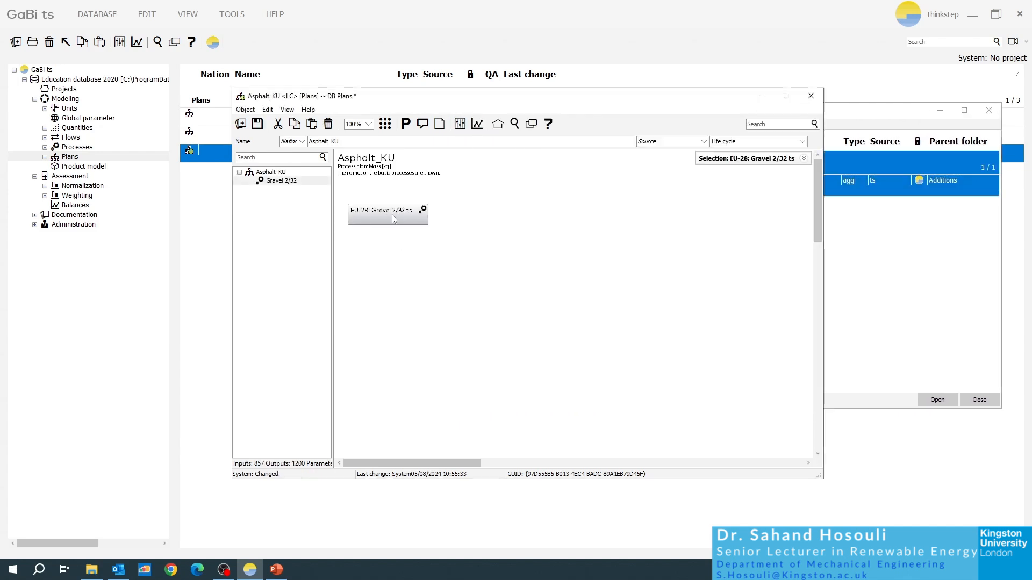
# Search for sand and add the EU-28 Sand 0/2 process to the plan, directly below the gravel process
pyautogui.click(888, 248)
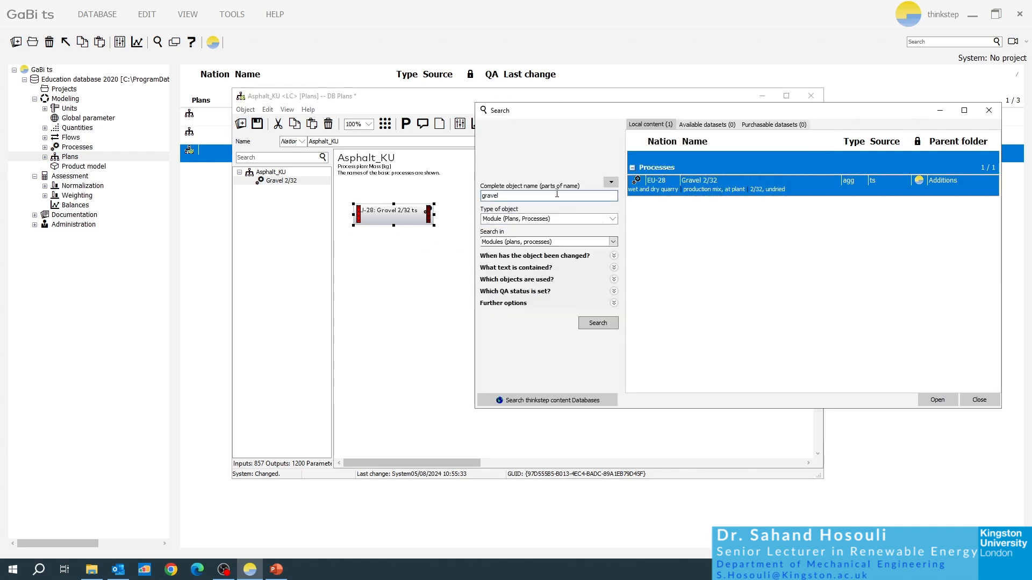
pyautogui.click(557, 194)
pyautogui.doubleClick(557, 194)
pyautogui.write('sand')
pyautogui.press('Return')
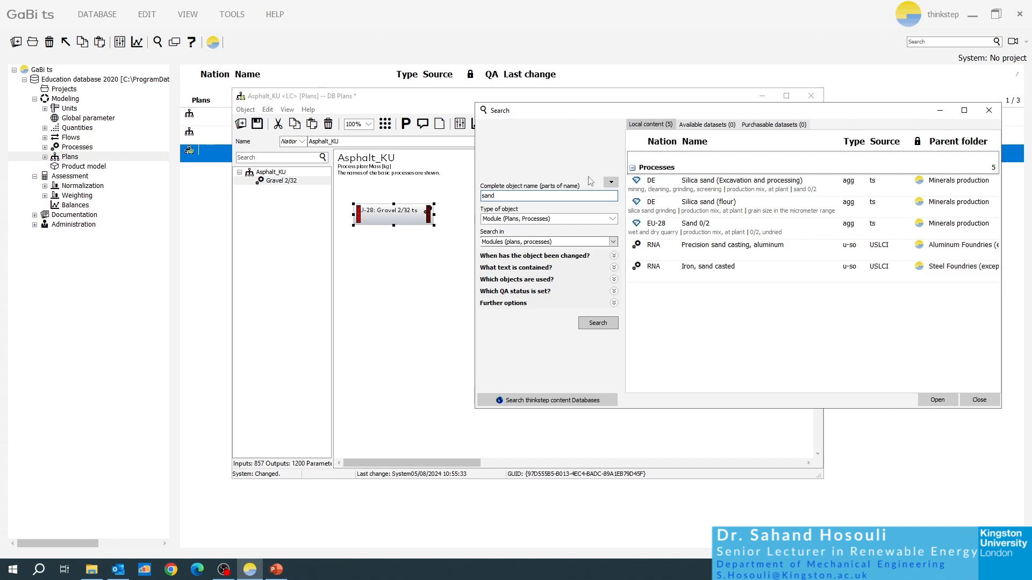
pyautogui.click(695, 231)
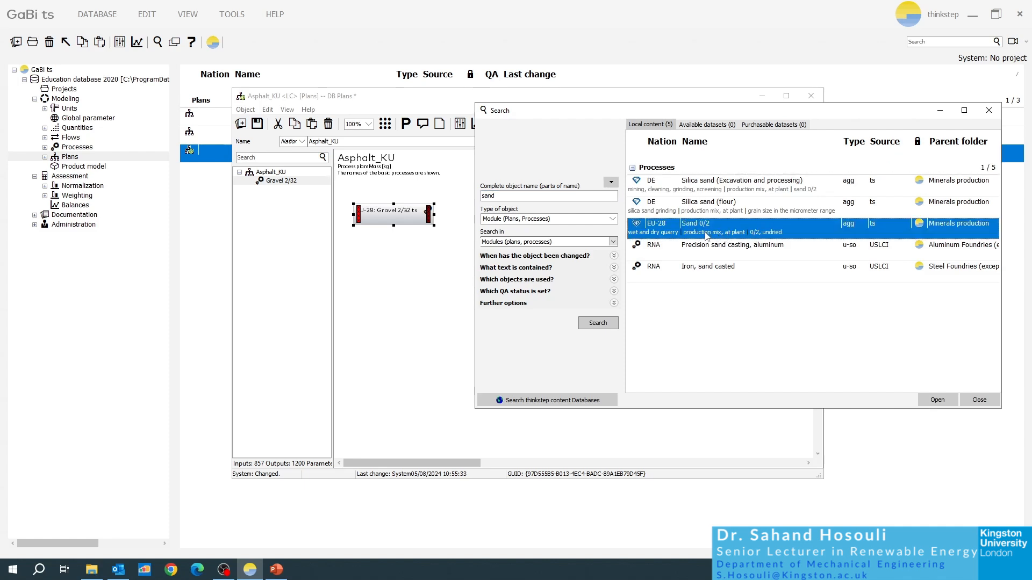
pyautogui.moveTo(672, 234); pyautogui.dragTo(385, 256)
pyautogui.click(482, 239)
pyautogui.click(940, 311)
pyautogui.click(451, 256)
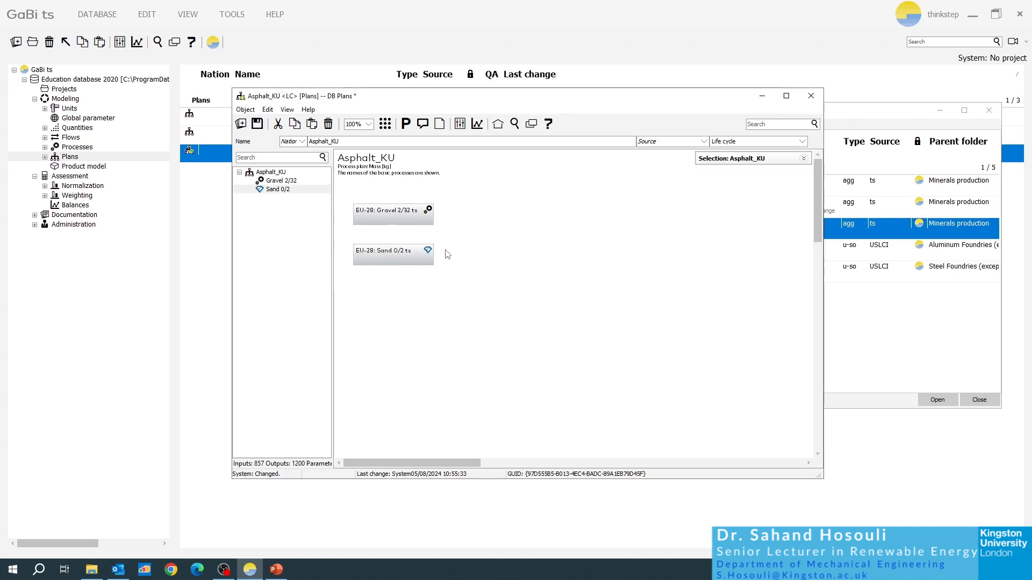
# Review the Gravel 2/32 process's database settings and documentation, including its technology description, flow diagram and data sources, and close it
pyautogui.rightClick(389, 212)
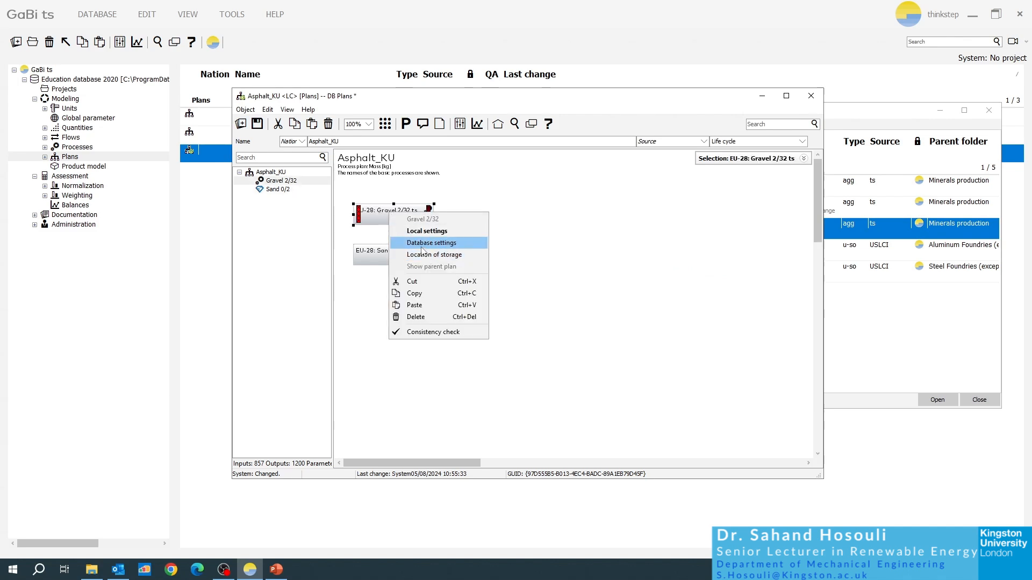
pyautogui.click(425, 243)
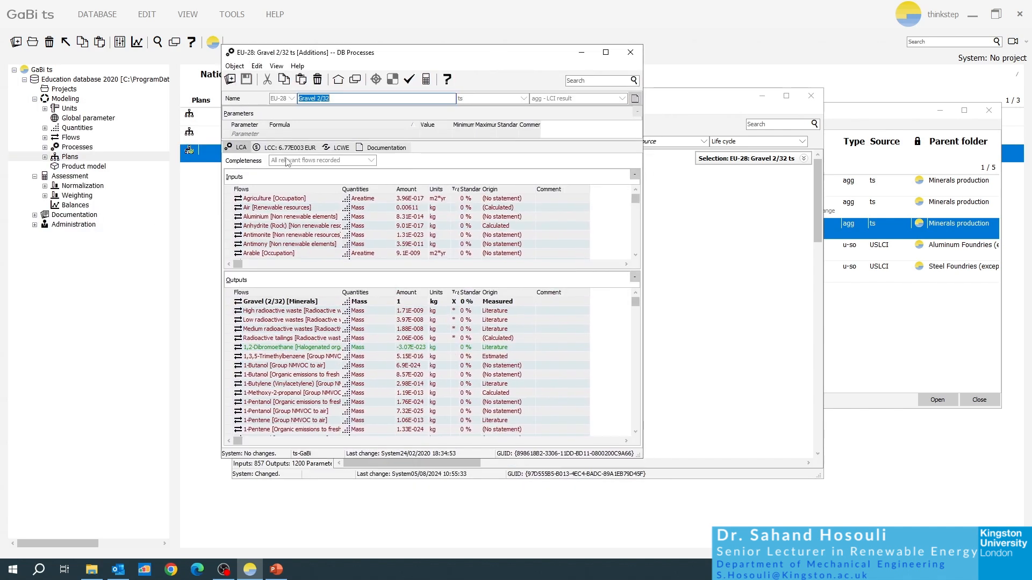
pyautogui.click(389, 152)
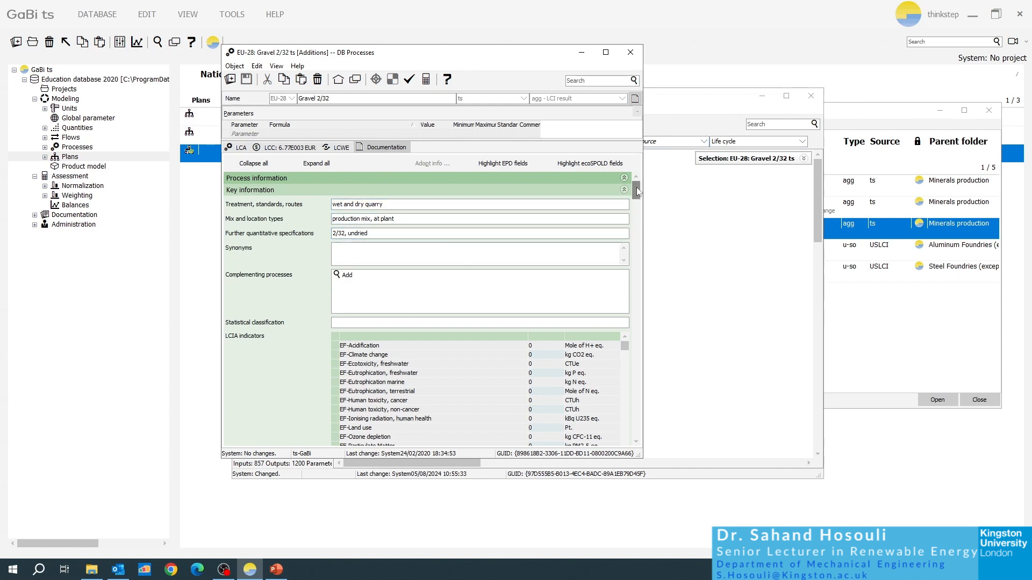
pyautogui.scroll(-2, 635, 188)
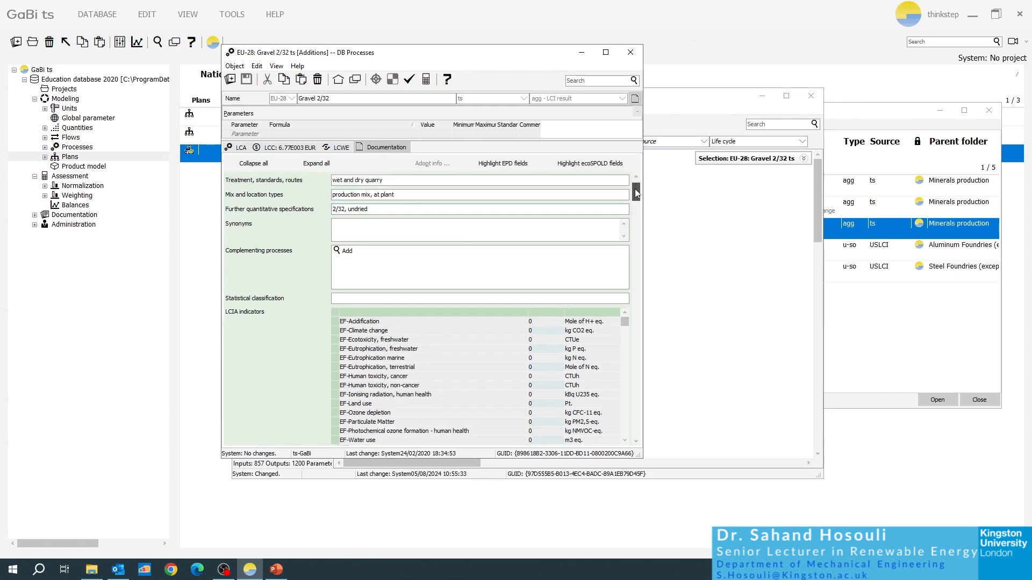
pyautogui.moveTo(635, 188); pyautogui.dragTo(633, 219)
pyautogui.scroll(-5, 432, 305)
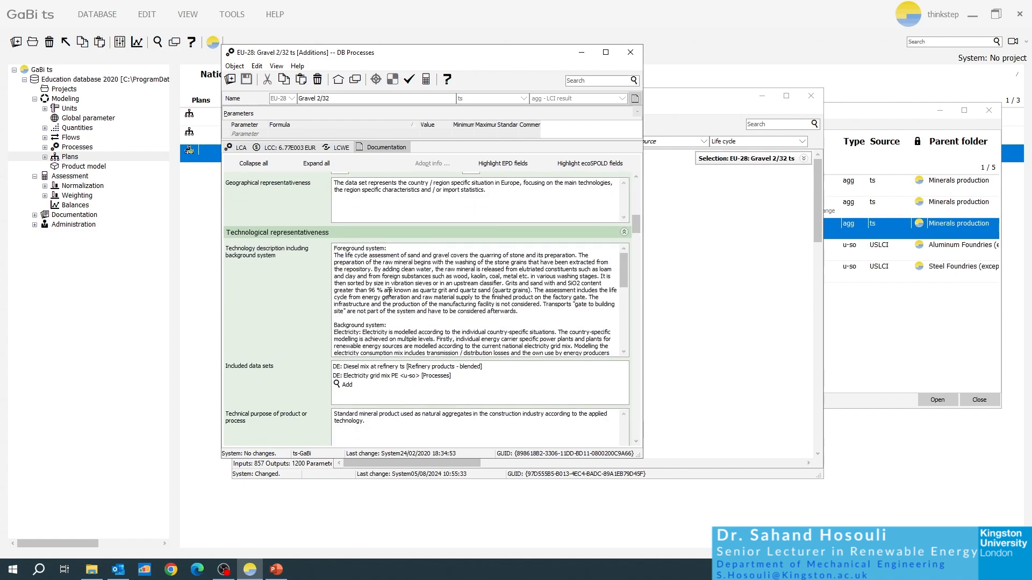
pyautogui.moveTo(622, 265); pyautogui.dragTo(620, 344)
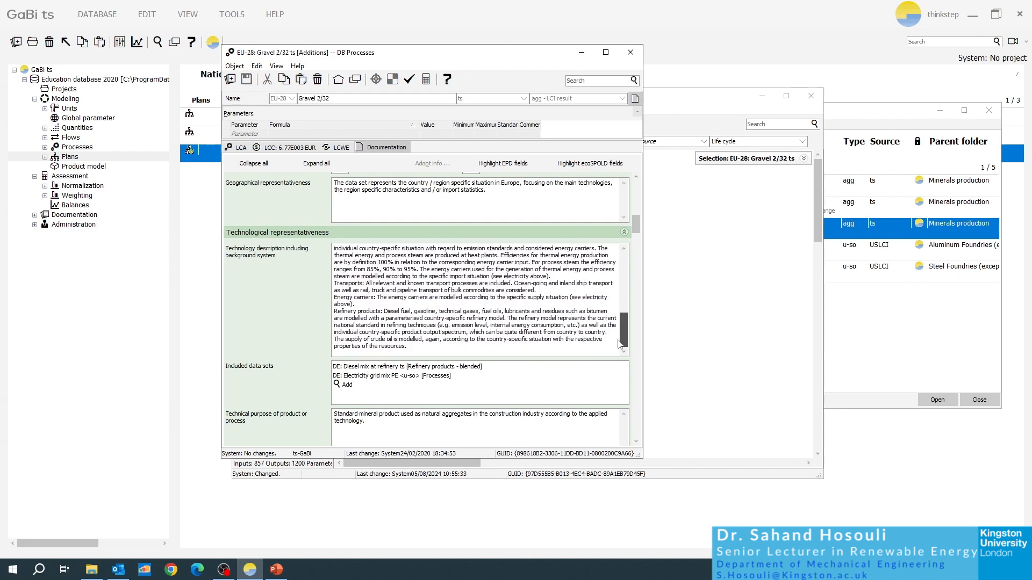
pyautogui.scroll(-10, 533, 337)
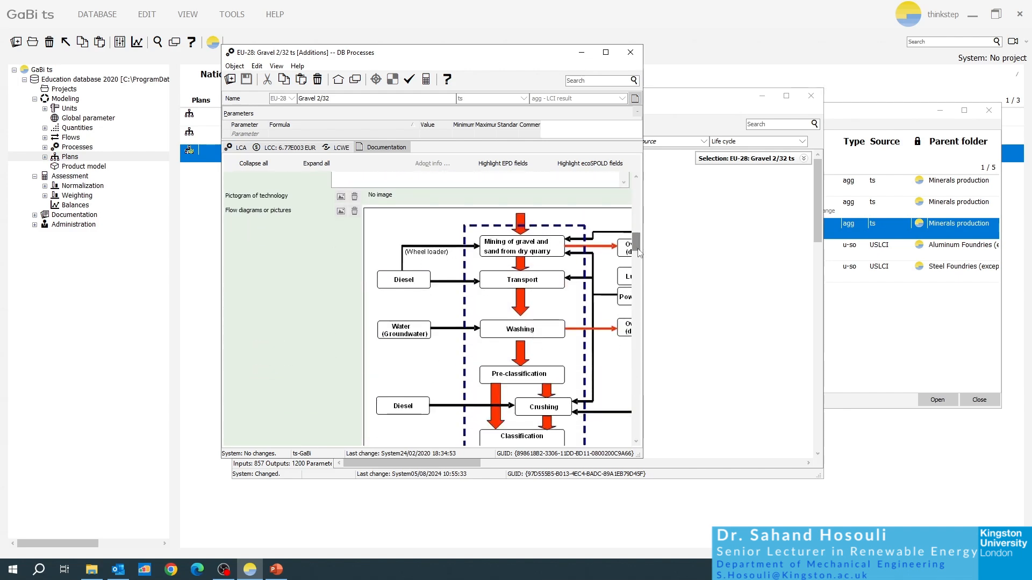
pyautogui.moveTo(638, 252); pyautogui.dragTo(625, 323)
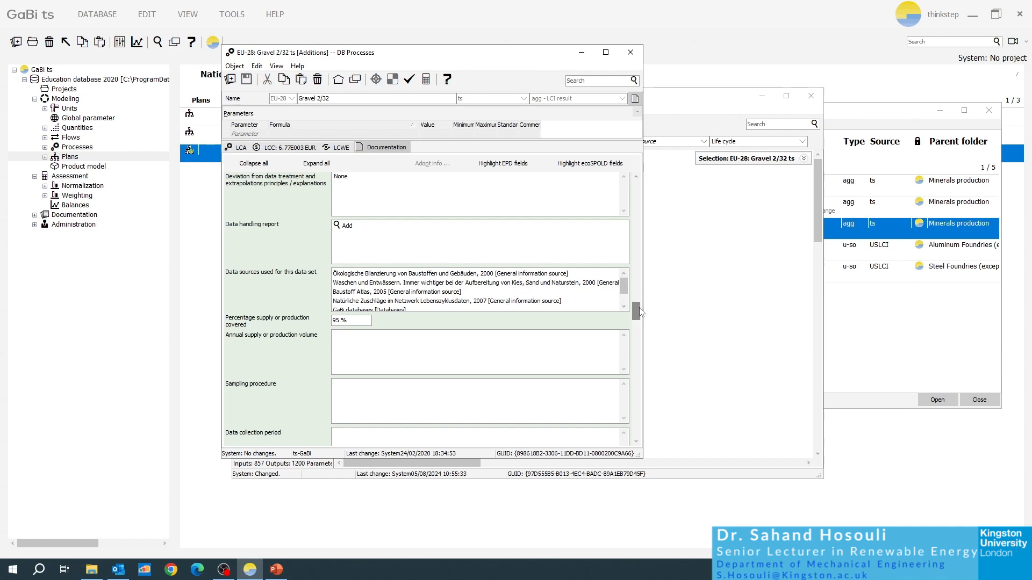
pyautogui.moveTo(636, 312); pyautogui.dragTo(636, 185)
pyautogui.click(630, 52)
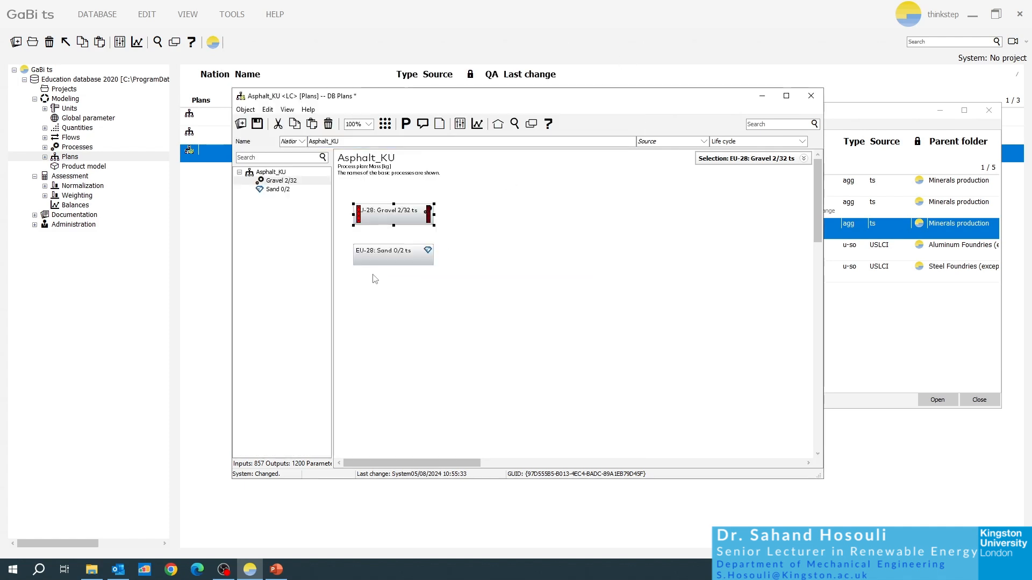
# View the database settings and documentation of the Sand 0/2 process and close its window
pyautogui.rightClick(385, 260)
pyautogui.click(426, 291)
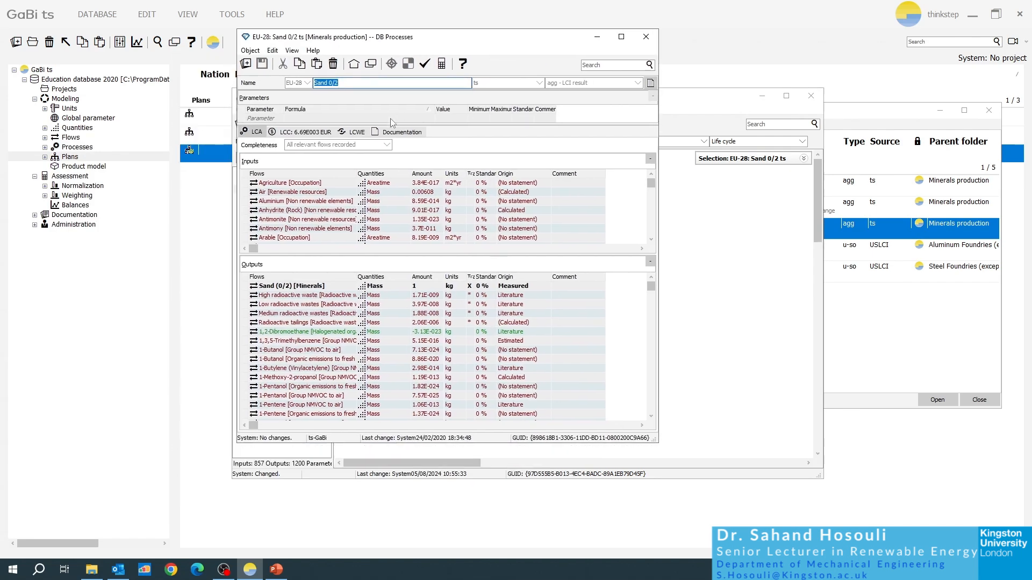
pyautogui.click(402, 131)
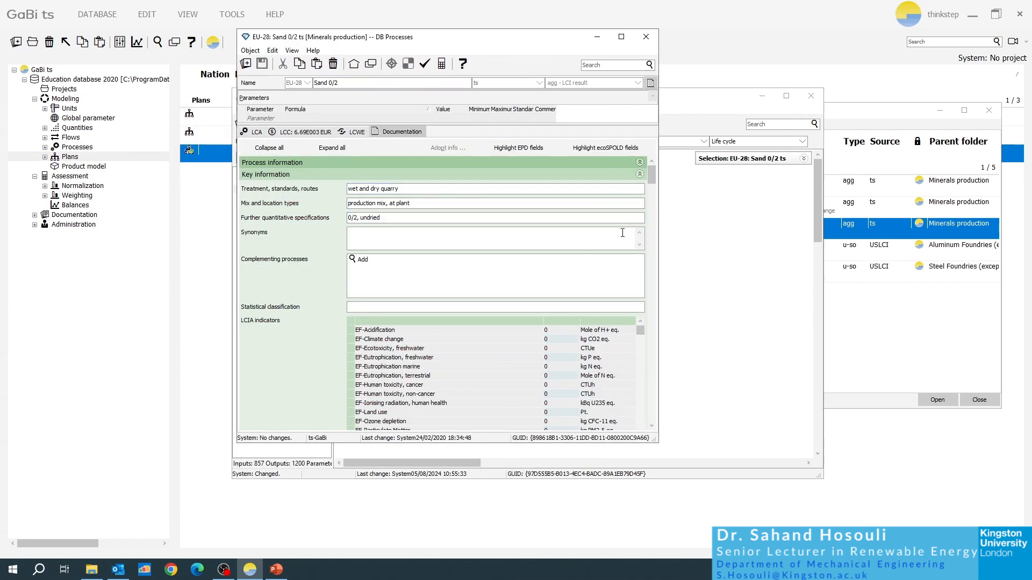
pyautogui.moveTo(652, 176)
pyautogui.mouseDown()
pyautogui.moveTo(653, 194)
pyautogui.moveTo(651, 166)
pyautogui.mouseUp()
pyautogui.click(647, 42)
pyautogui.click(386, 215)
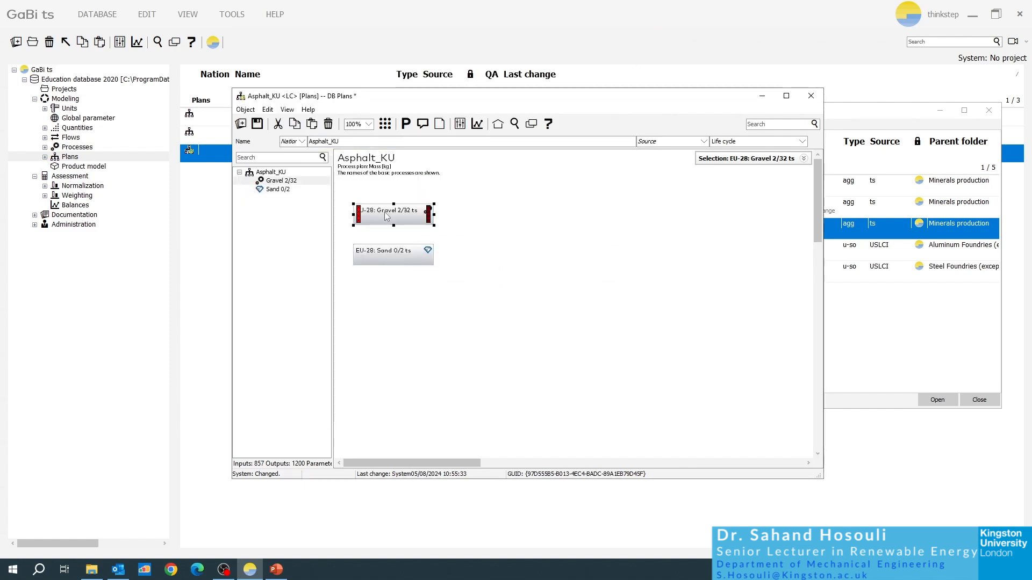
pyautogui.rightClick(385, 213)
pyautogui.click(384, 210)
pyautogui.click(803, 50)
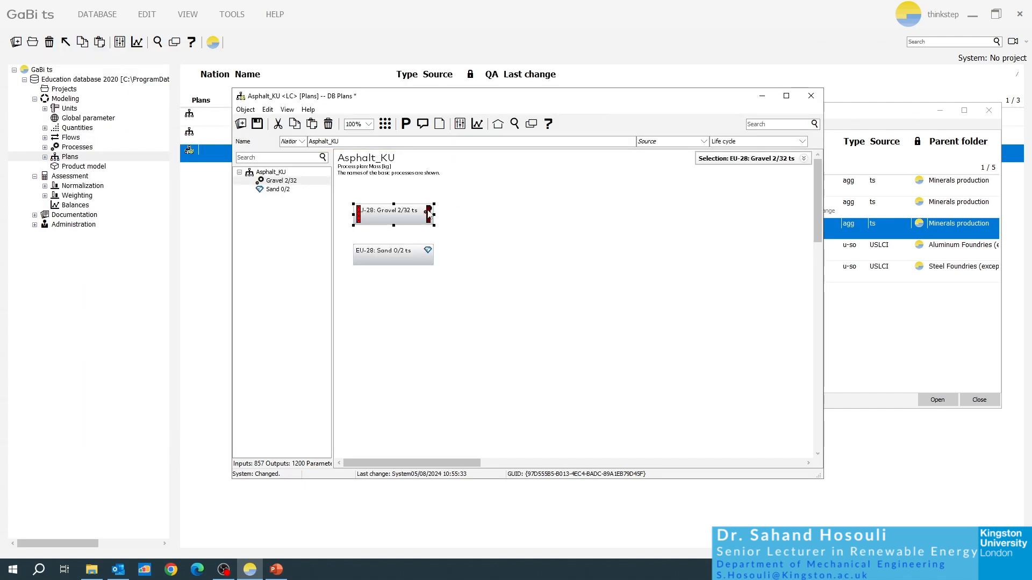
# In the Gravel 2/32 process's local settings, set the gravel output amount to 2200 kg and accept the settings
pyautogui.rightClick(395, 214)
pyautogui.click(428, 237)
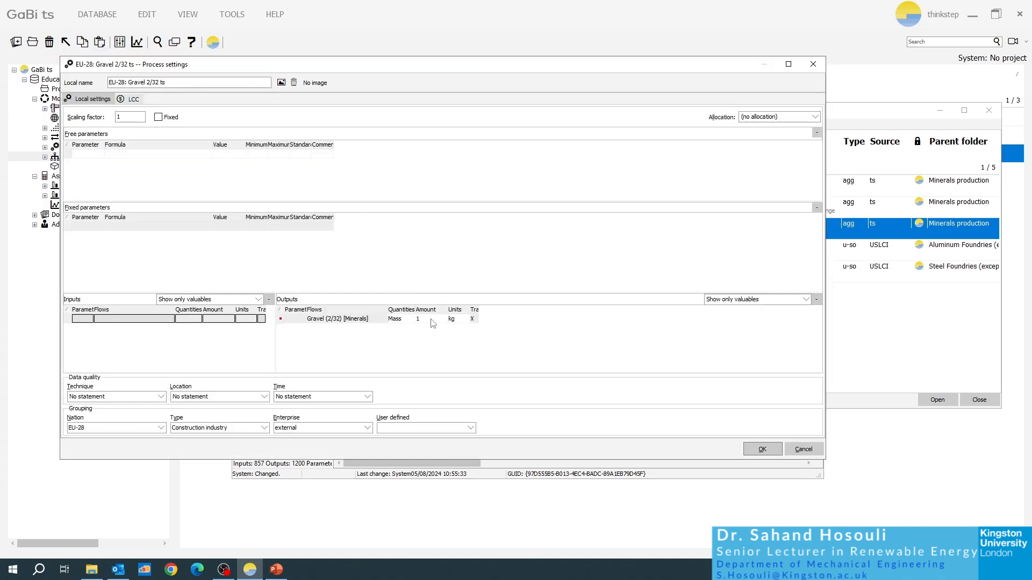
pyautogui.click(422, 321)
pyautogui.write('2200')
pyautogui.press('Tab')
pyautogui.click(763, 449)
# In the Sand 0/2 process's local settings, set the sand output amount to 164 kg and accept the settings
pyautogui.click(390, 253)
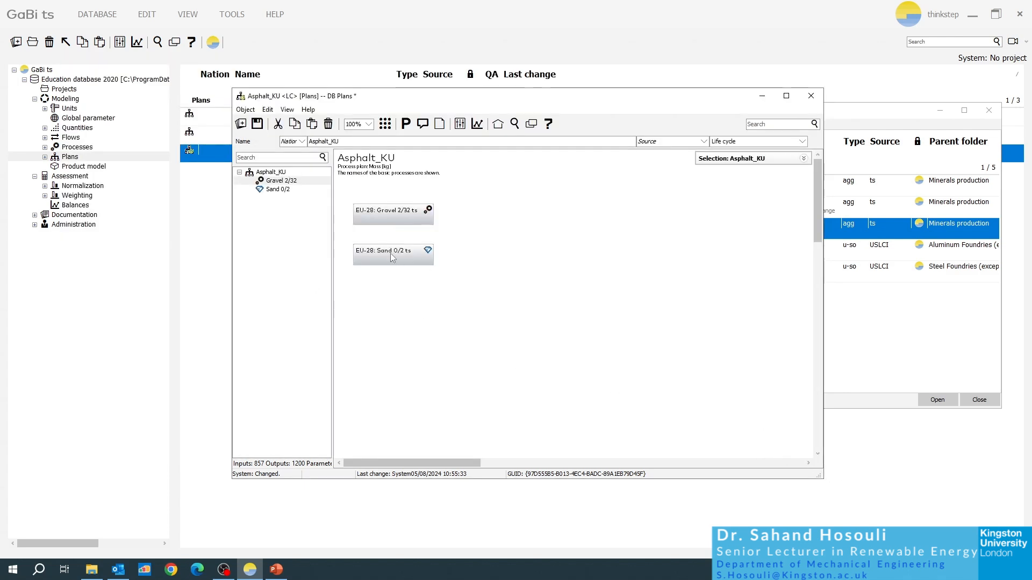
pyautogui.rightClick(387, 256)
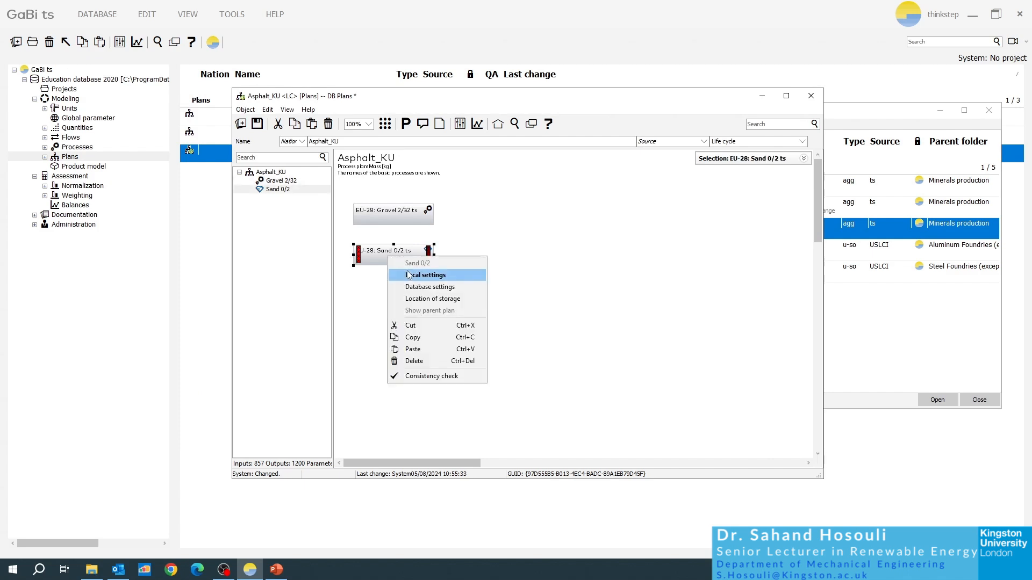
pyautogui.click(364, 282)
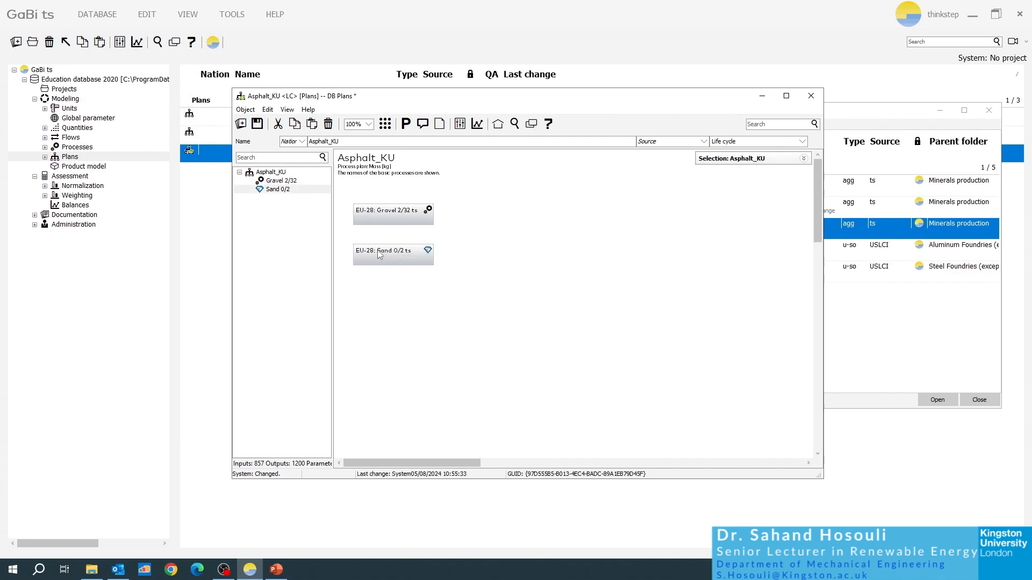
pyautogui.doubleClick(379, 253)
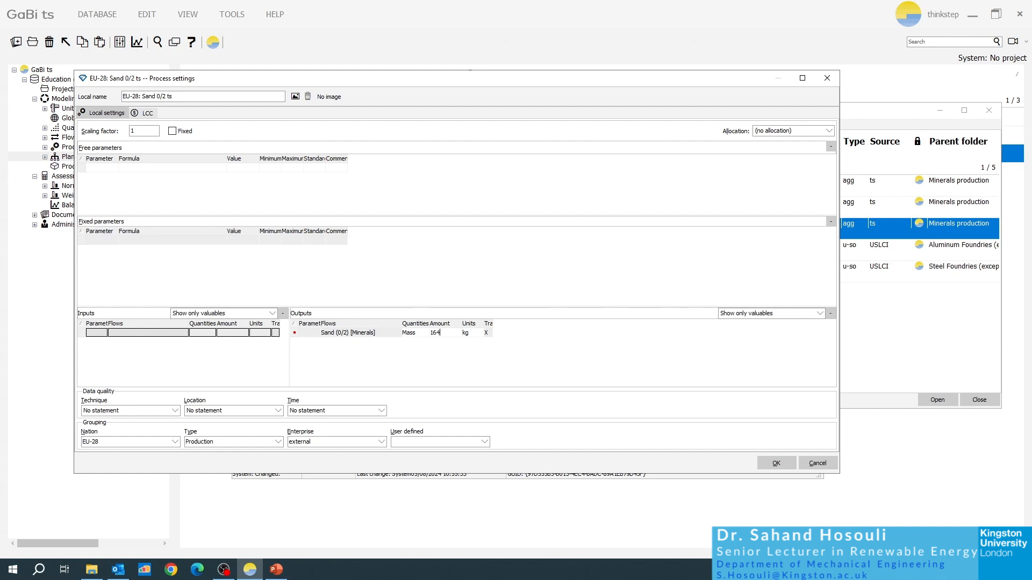
pyautogui.press('Tab')
pyautogui.click(776, 464)
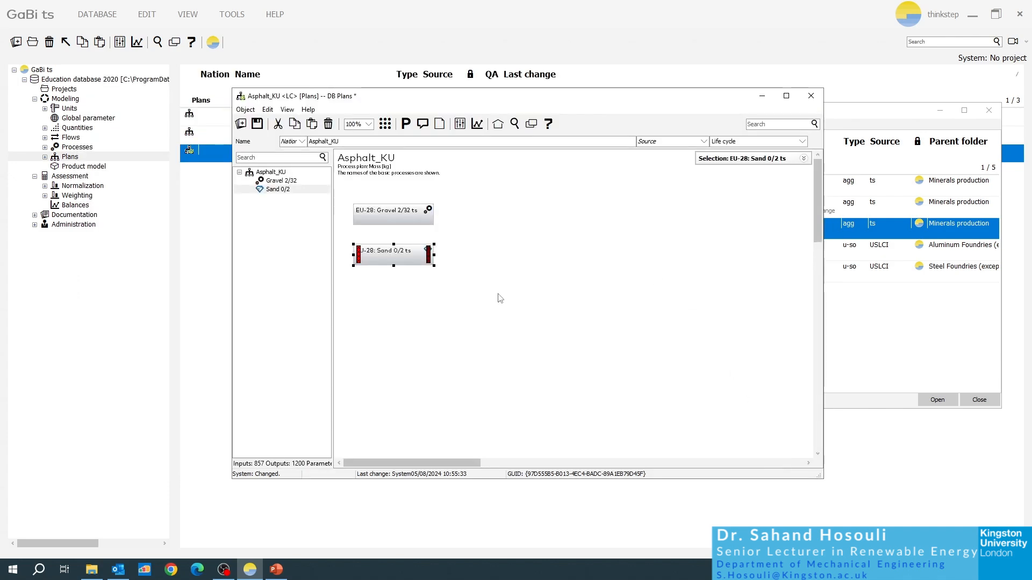
pyautogui.moveTo(498, 301); pyautogui.dragTo(333, 182)
pyautogui.click(452, 276)
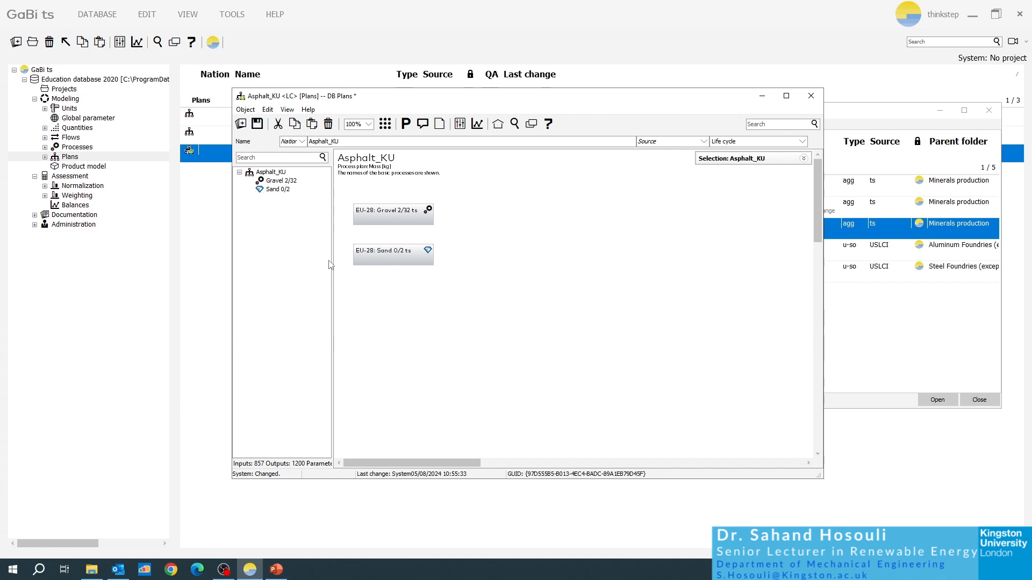
# Search the plan and process modules for "truck"
pyautogui.hotkey('alt', 'Tab')
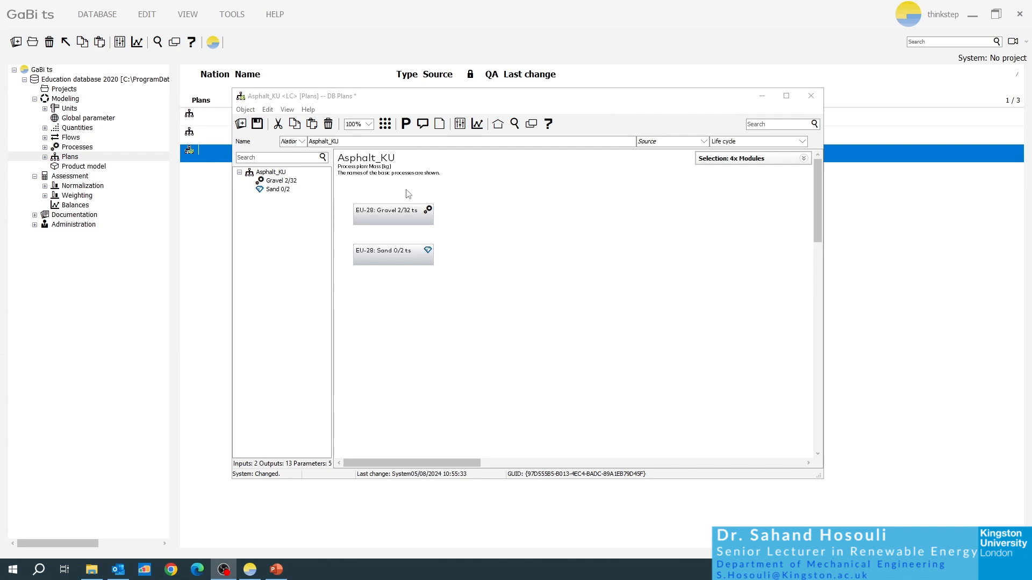
pyautogui.click(518, 130)
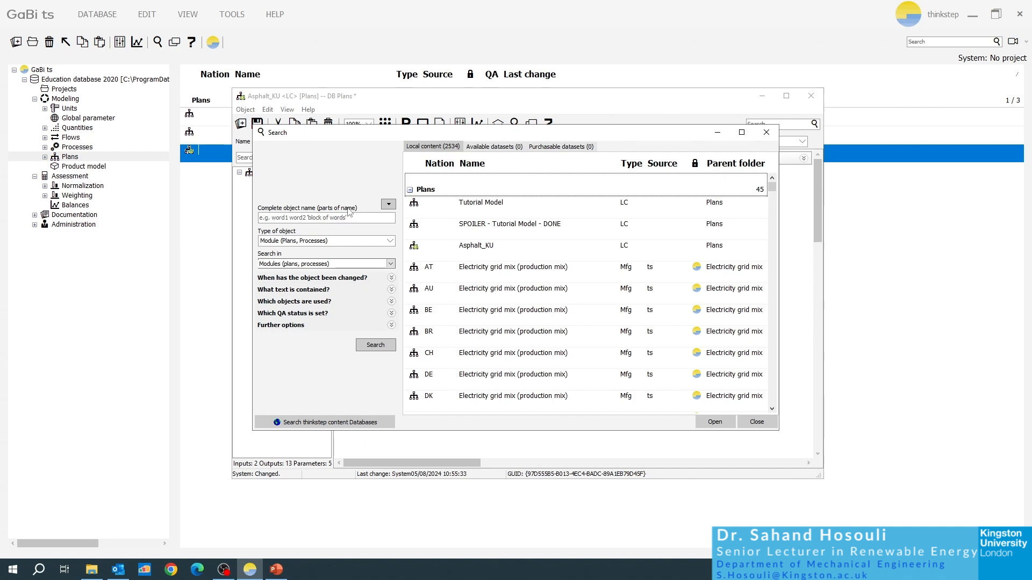
pyautogui.click(315, 218)
pyautogui.write('truc')
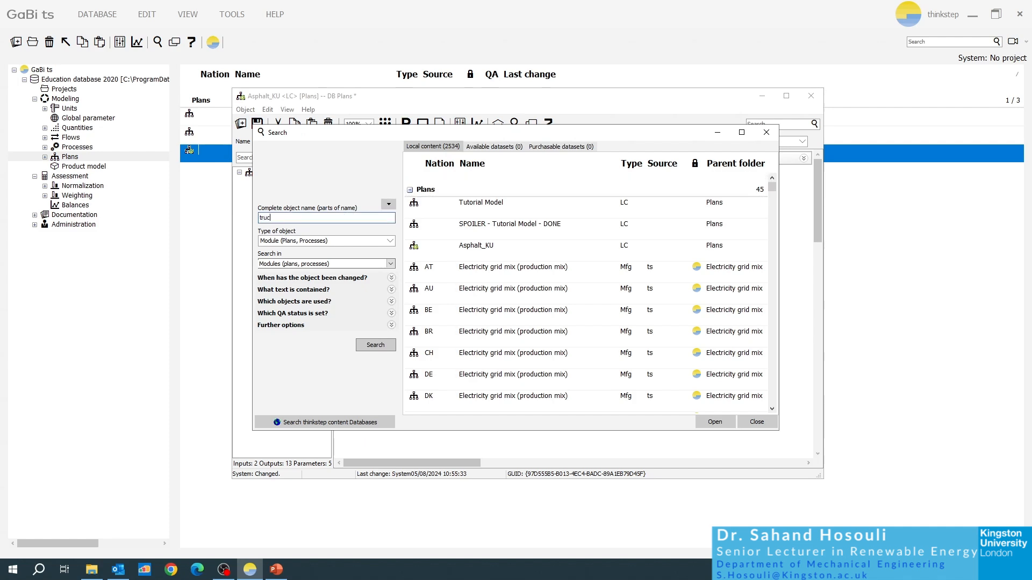
pyautogui.write('k')
pyautogui.press('Return')
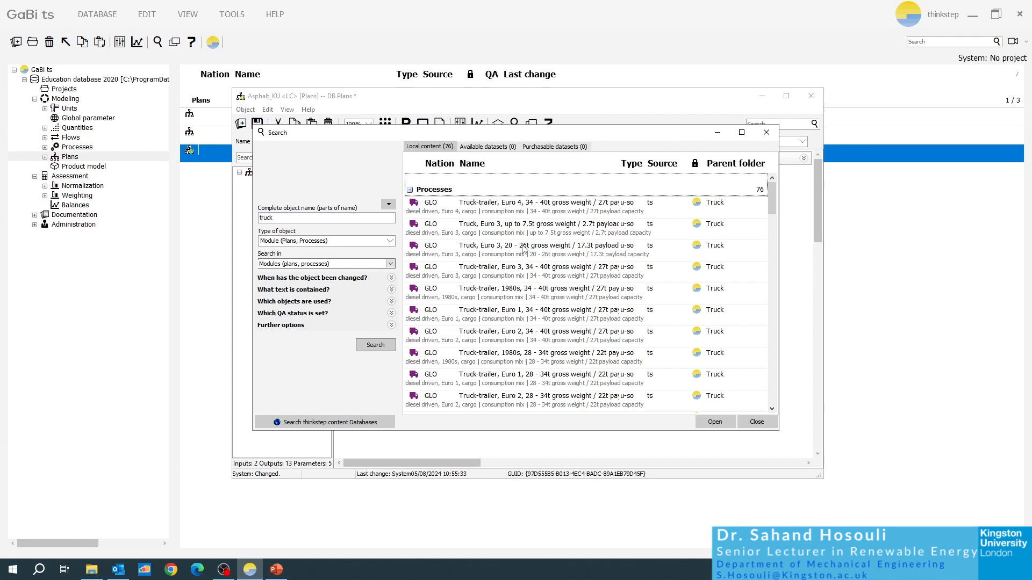
# Add two GLO Truck, Euro 3, 20 - 26t processes to the plan, placing one beside Gravel 2/32 and one beside Sand 0/2
pyautogui.moveTo(530, 133); pyautogui.dragTo(711, 199)
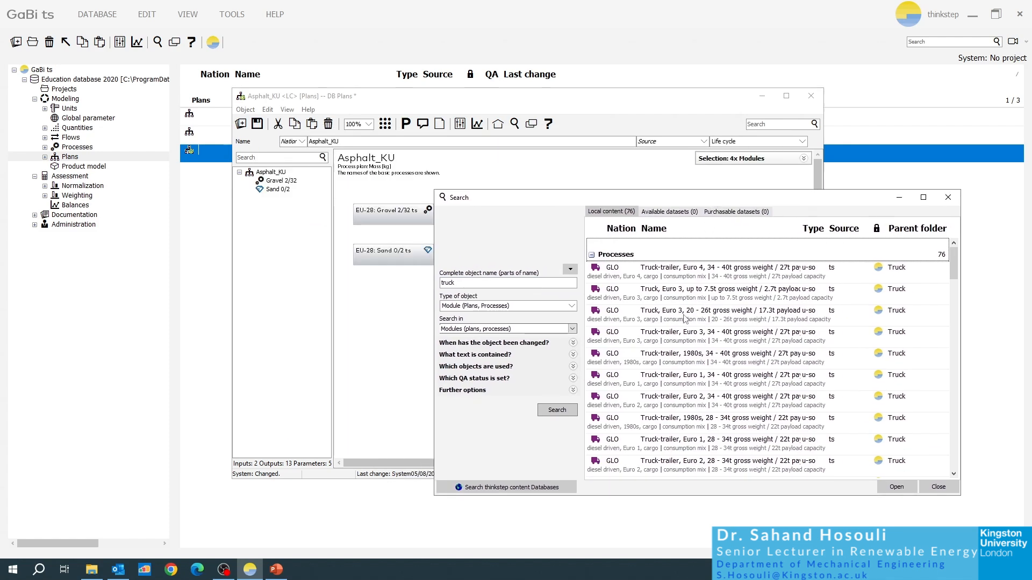
pyautogui.moveTo(699, 319); pyautogui.dragTo(387, 301)
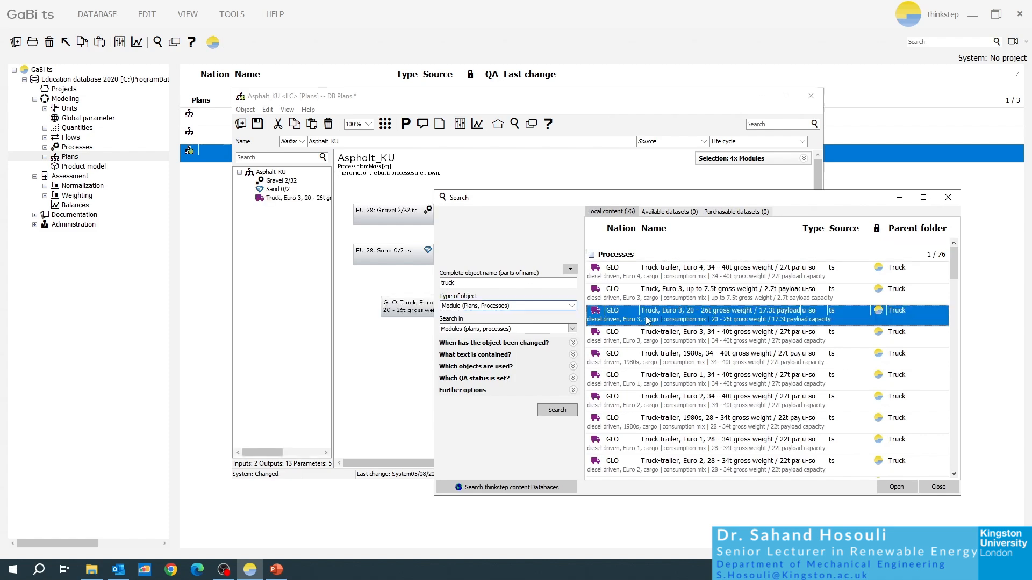
pyautogui.moveTo(648, 321); pyautogui.dragTo(386, 375)
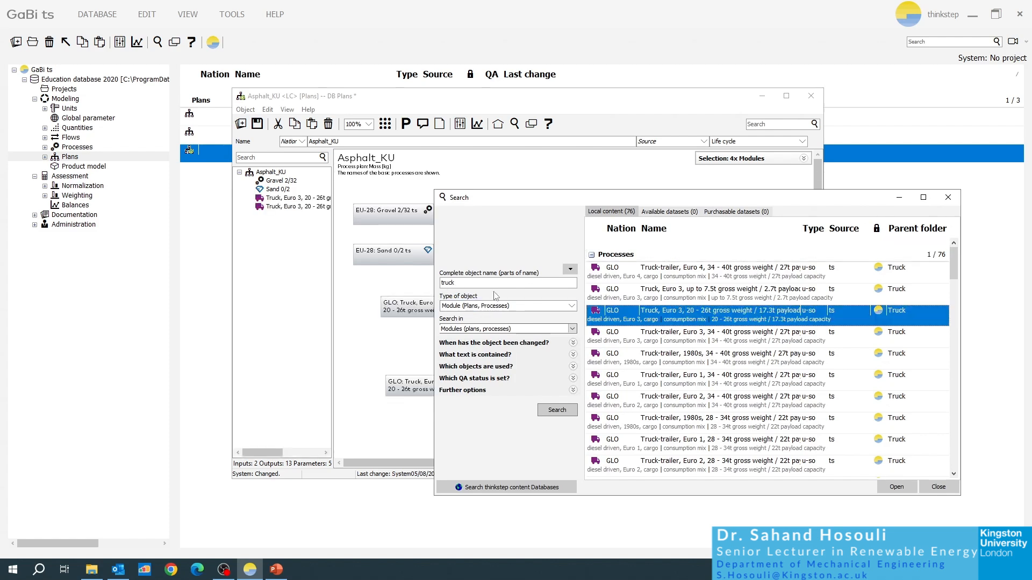
pyautogui.click(948, 197)
pyautogui.moveTo(409, 309); pyautogui.dragTo(481, 218)
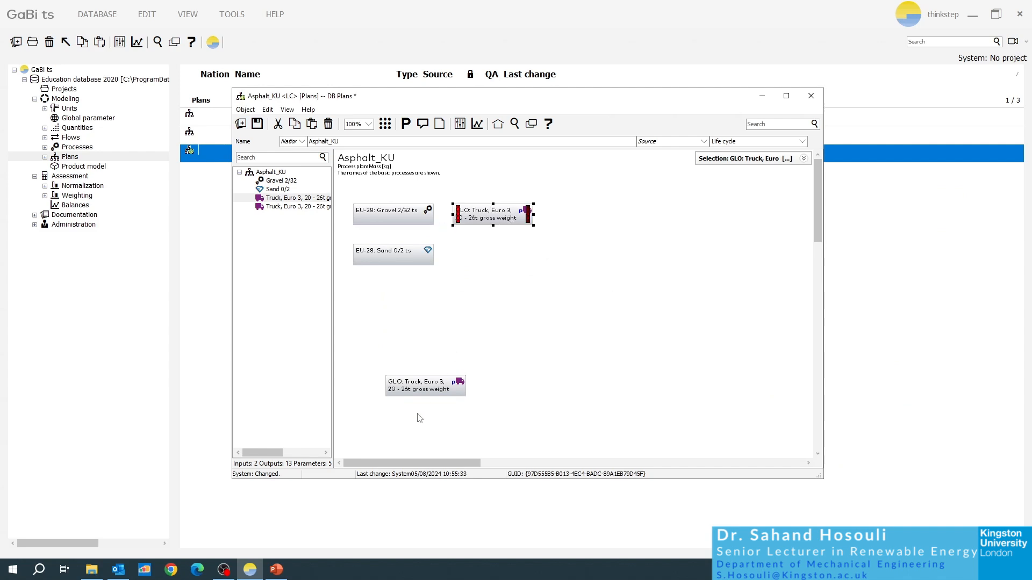
pyautogui.moveTo(417, 393); pyautogui.dragTo(485, 266)
# In the local settings of the truck beside Gravel 2/32, set the cargo output amount to 2200 kg and accept
pyautogui.click(496, 217)
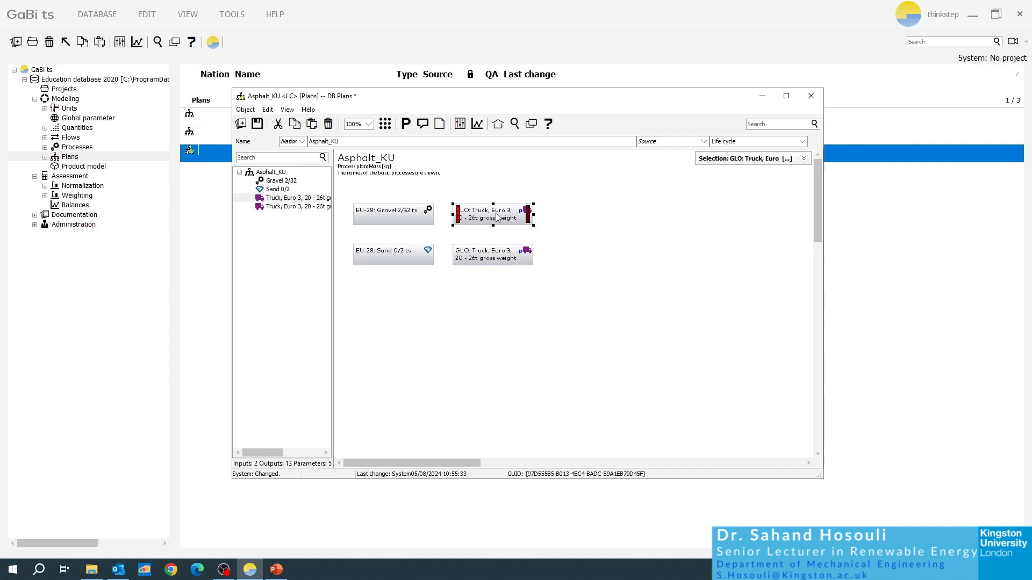
pyautogui.doubleClick(496, 217)
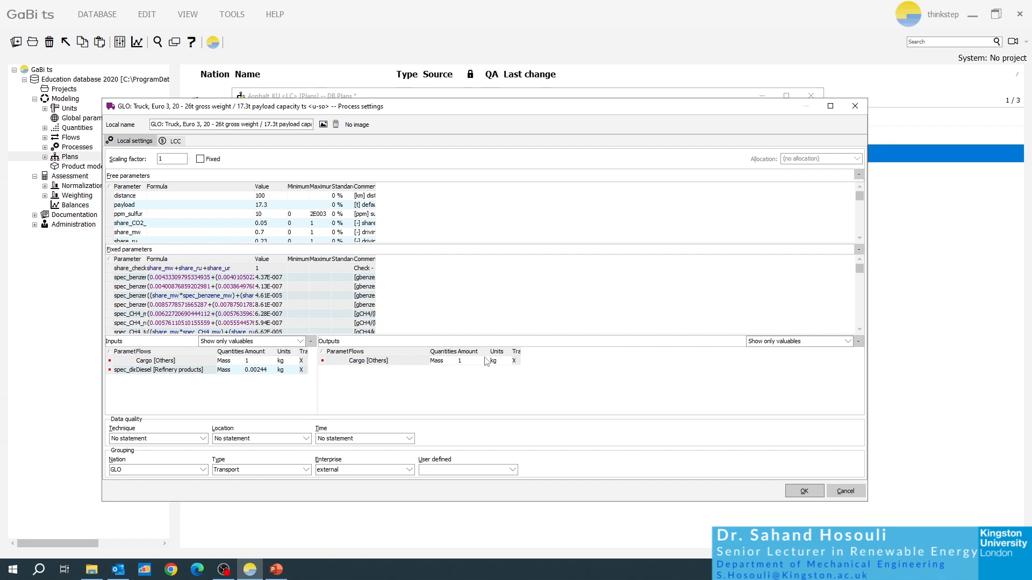
pyautogui.doubleClick(461, 360)
pyautogui.write('2200')
pyautogui.press('Return')
pyautogui.click(805, 491)
# In the local settings of the truck beside Sand 0/2, set the cargo output amount to 1640 kg and accept
pyautogui.click(490, 250)
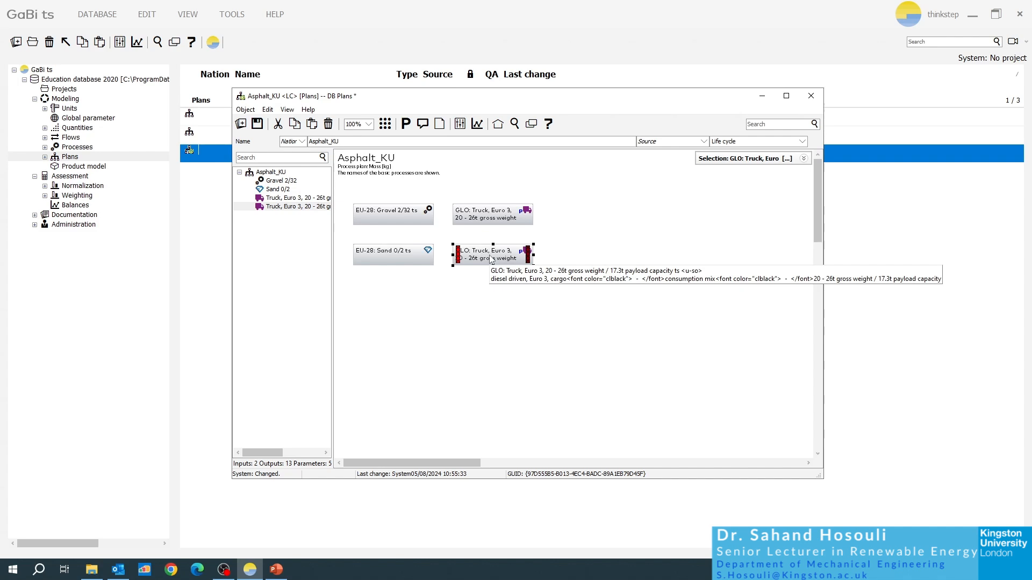
pyautogui.doubleClick(491, 258)
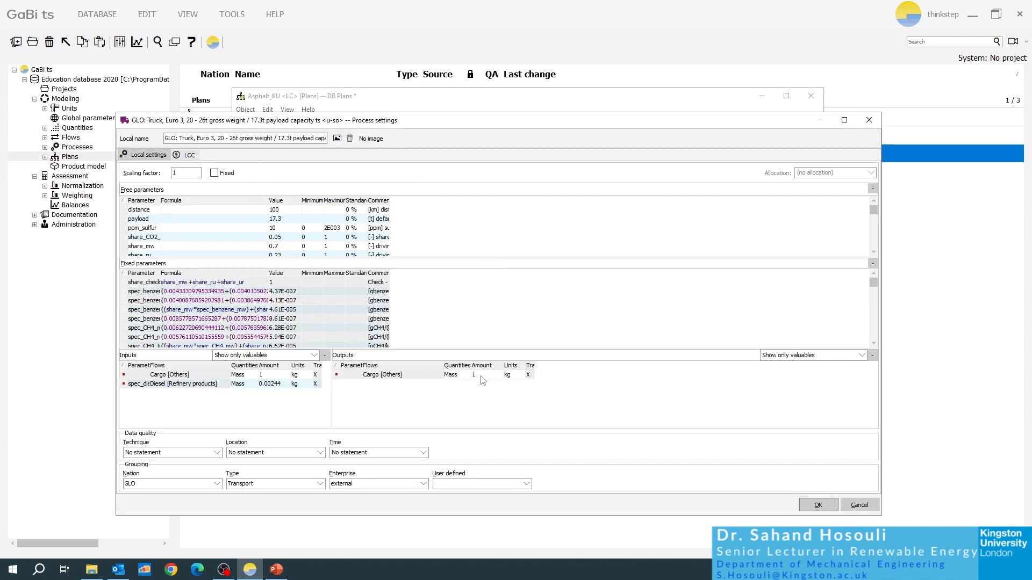
pyautogui.doubleClick(481, 376)
pyautogui.write('16')
pyautogui.click(817, 505)
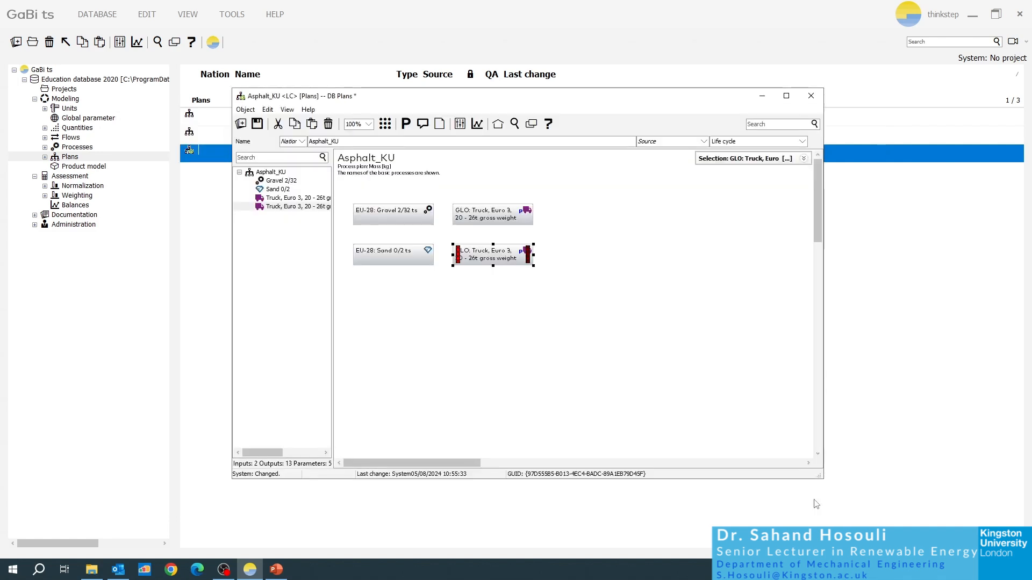
pyautogui.click(590, 296)
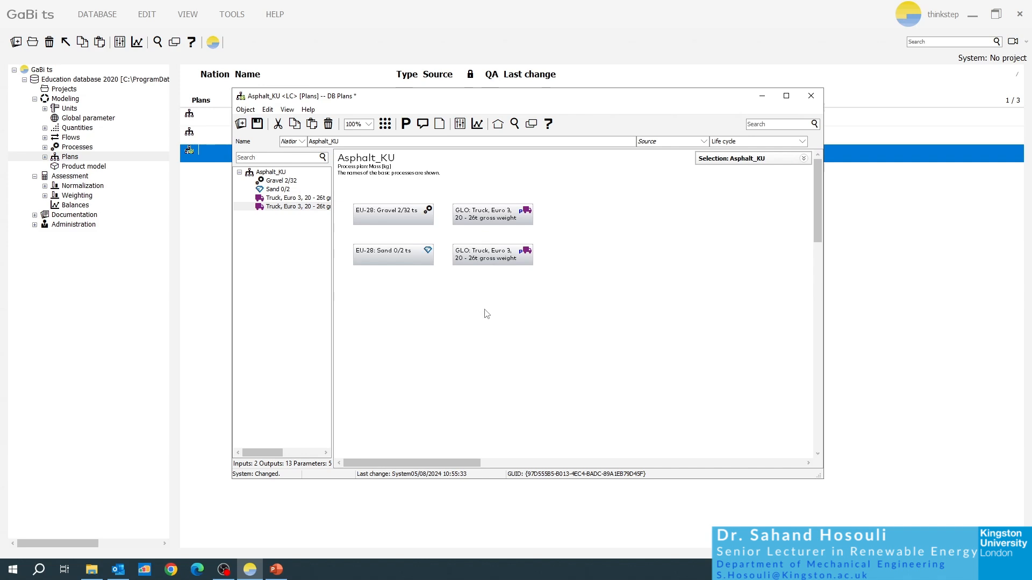
# Search the plan and process modules for "diesel"
pyautogui.click(514, 124)
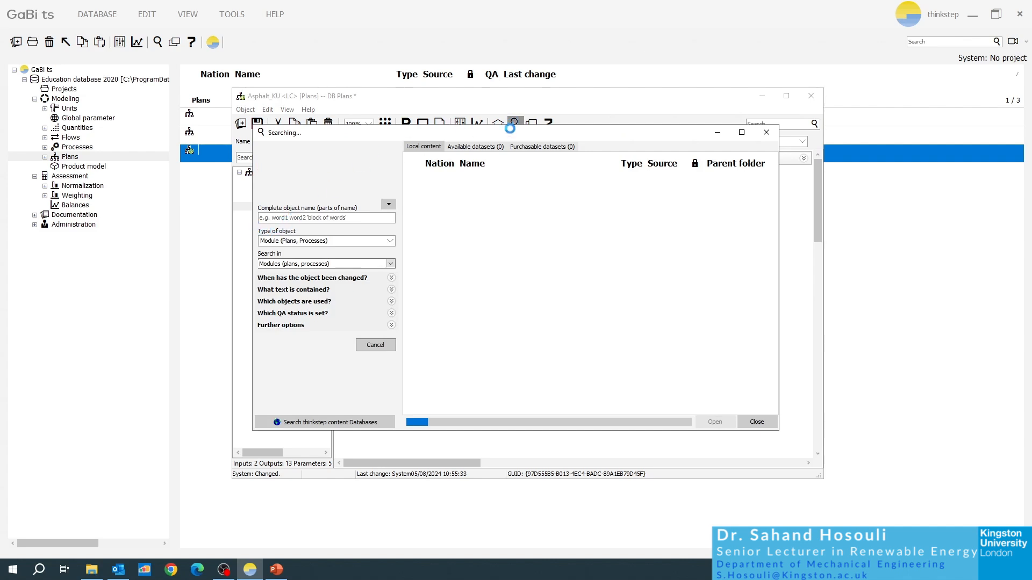
pyautogui.click(312, 220)
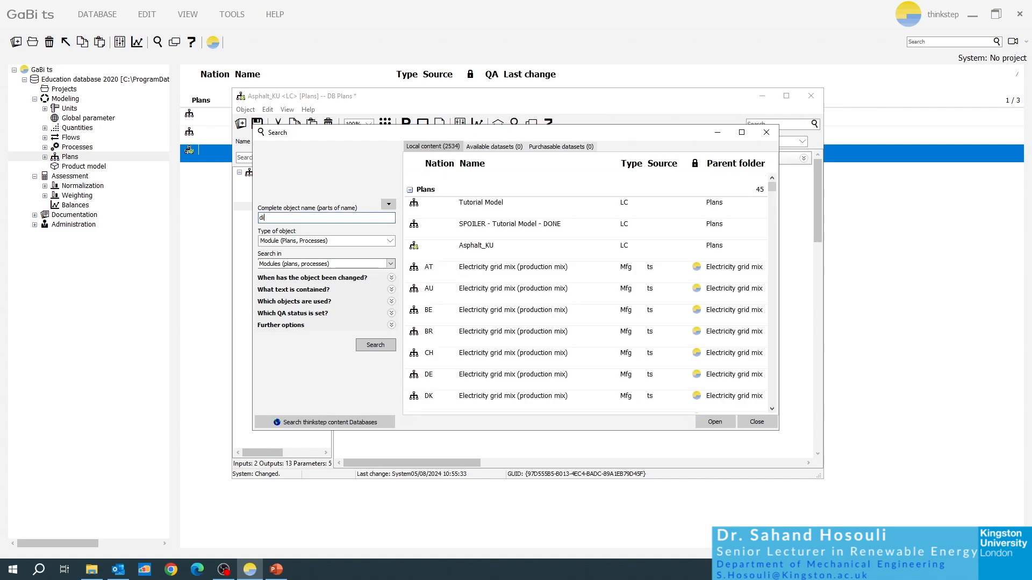
pyautogui.write('diesel')
pyautogui.press('Return')
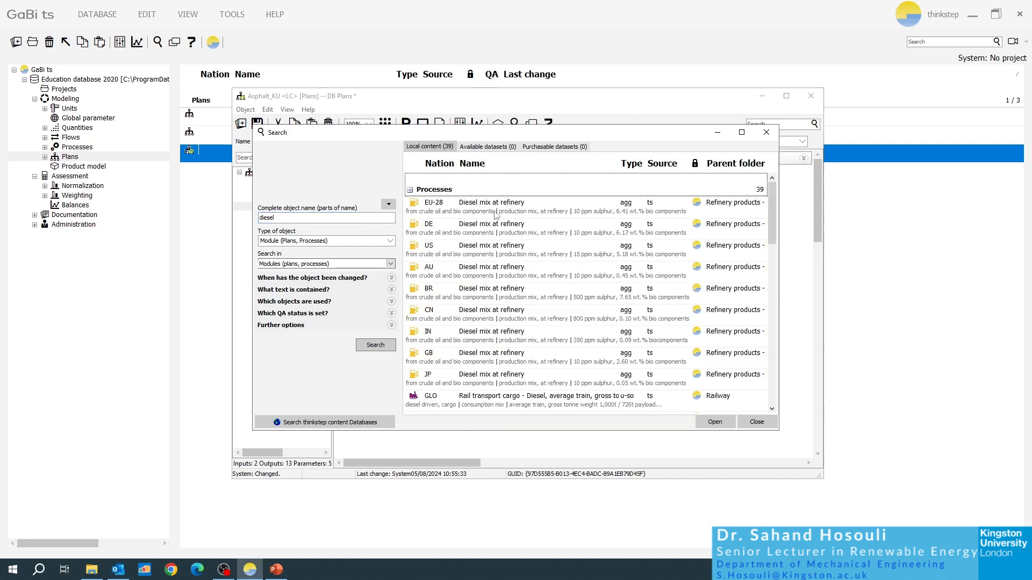
# Add two EU-28 Diesel mix at refinery processes to the plan, one above the gravel truck and one below the sand truck
pyautogui.moveTo(483, 126); pyautogui.dragTo(684, 232)
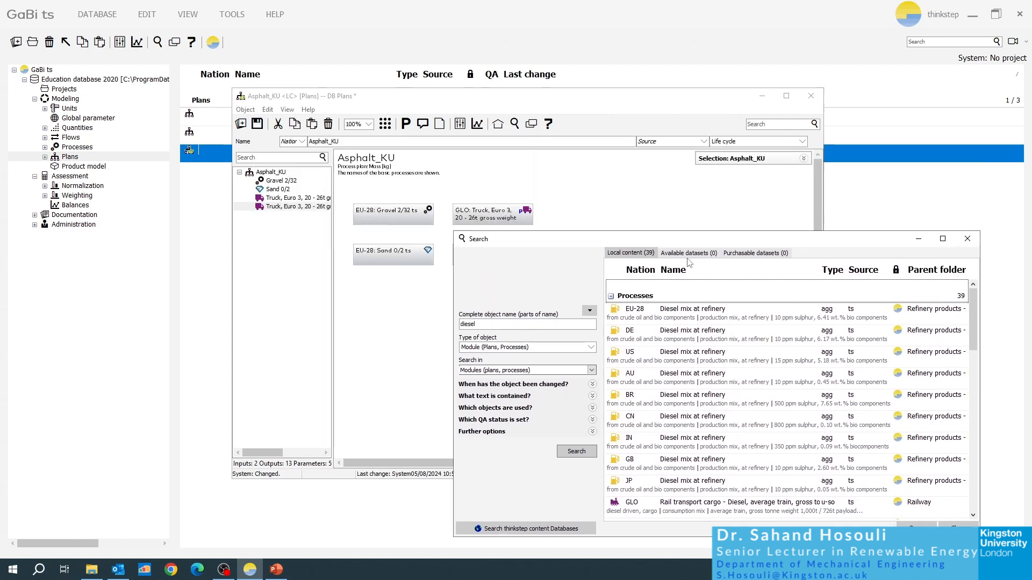
pyautogui.click(658, 314)
pyautogui.moveTo(658, 314); pyautogui.dragTo(585, 195)
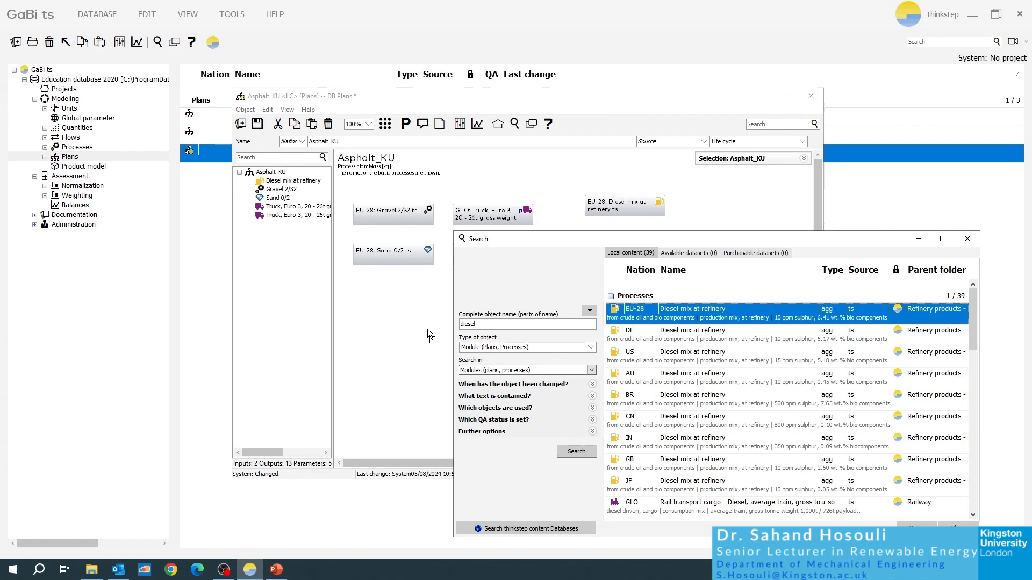
pyautogui.moveTo(428, 329); pyautogui.dragTo(473, 304)
pyautogui.click(967, 238)
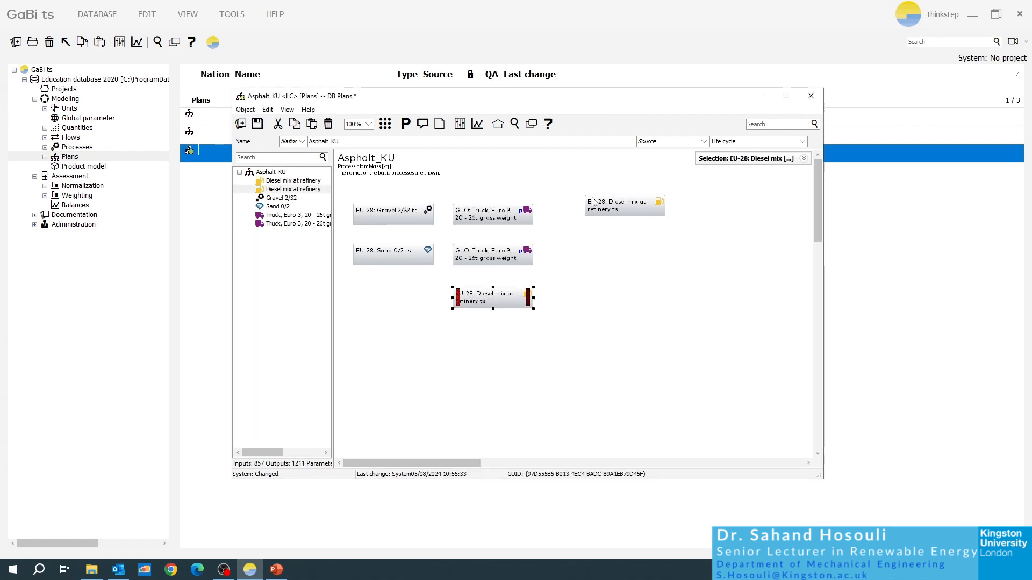
pyautogui.moveTo(592, 201); pyautogui.dragTo(459, 164)
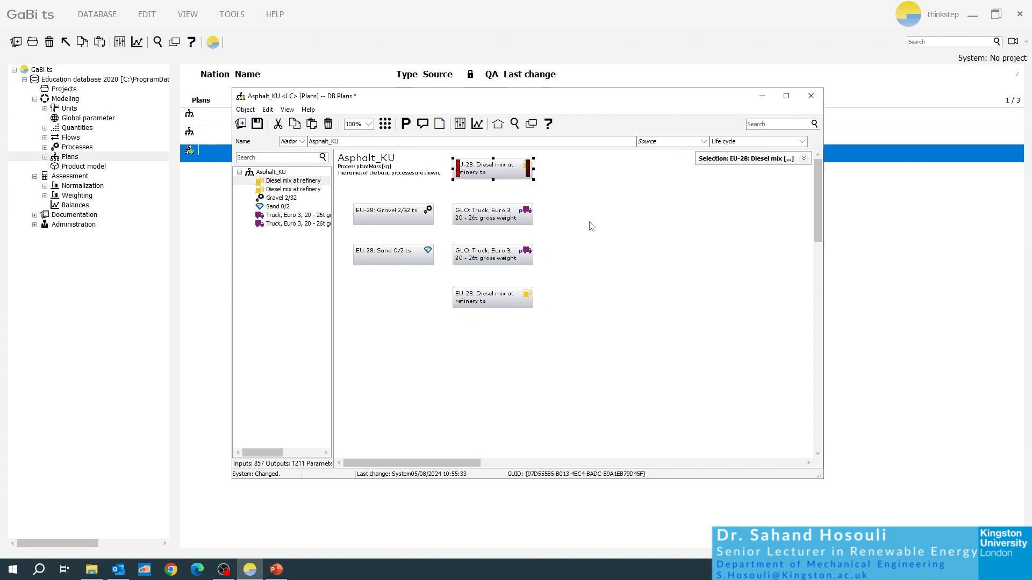
pyautogui.click(588, 255)
# View the database settings of the truck process beside Gravel 2/32 and close its window
pyautogui.click(470, 216)
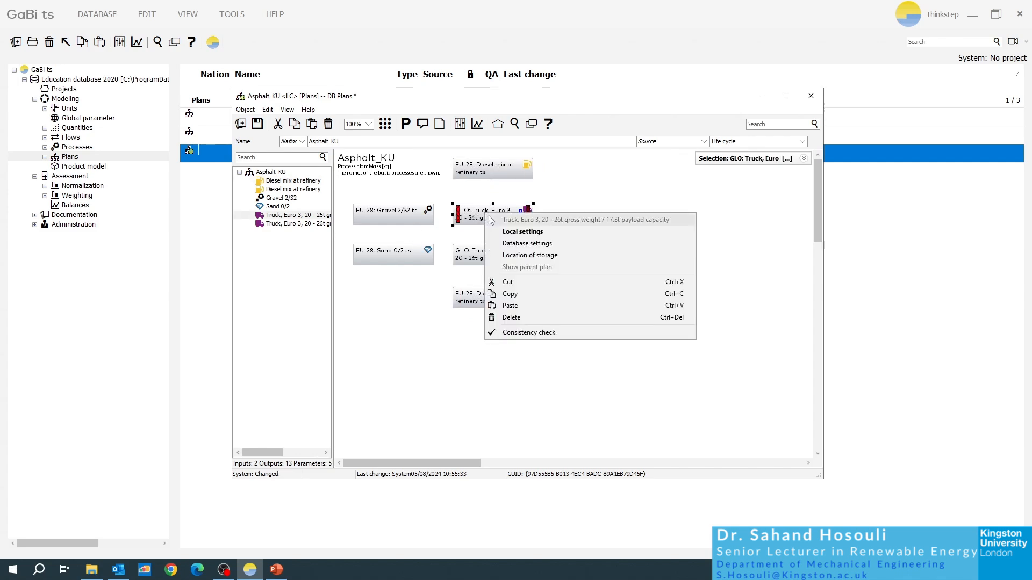
pyautogui.rightClick(484, 212)
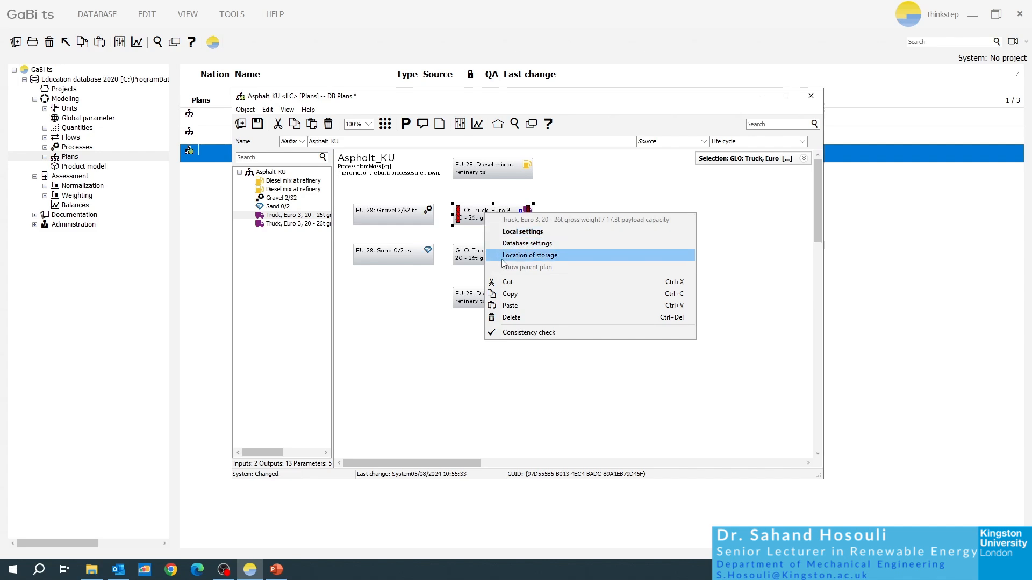
pyautogui.click(508, 232)
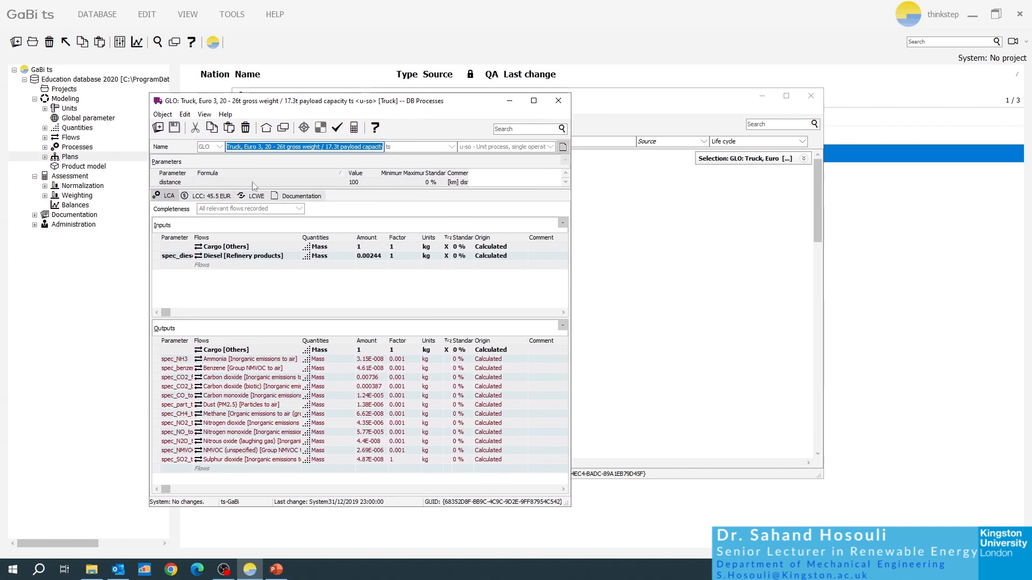
pyautogui.click(558, 100)
# In the local settings of the truck beside Gravel 2/32, set the distance parameter to 160 km
pyautogui.rightClick(494, 213)
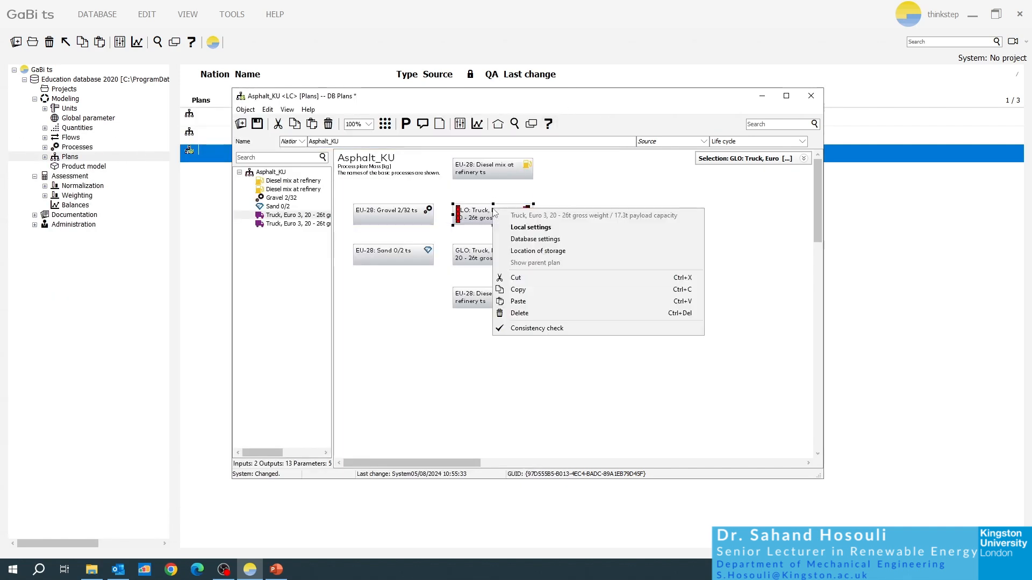
pyautogui.click(520, 228)
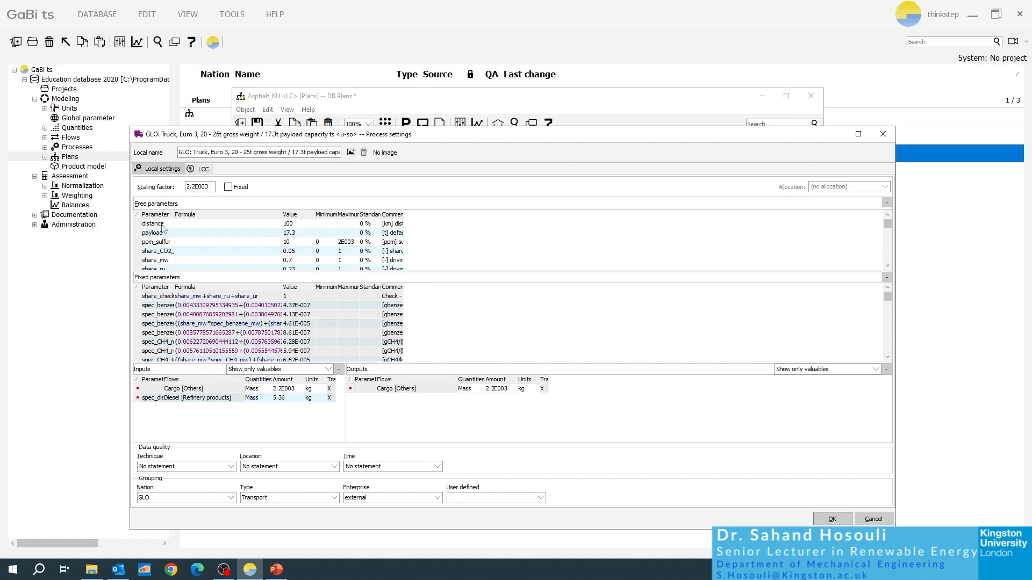
pyautogui.doubleClick(291, 224)
pyautogui.write('160')
pyautogui.press('Tab')
# Set the gravel truck's share_mw parameter to 0.6, edit its share_ru value and accept the settings
pyautogui.click(887, 266)
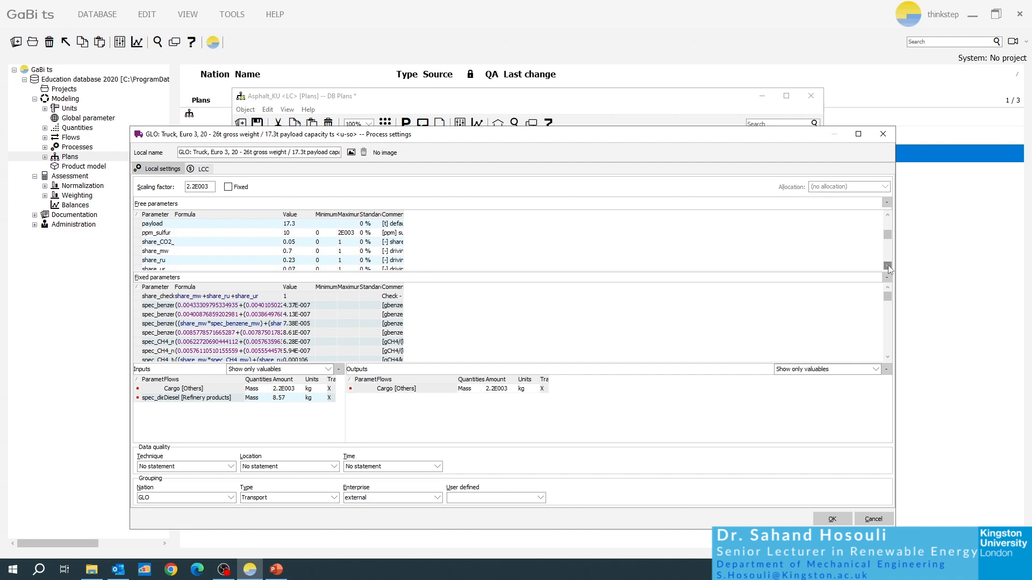
pyautogui.click(888, 266)
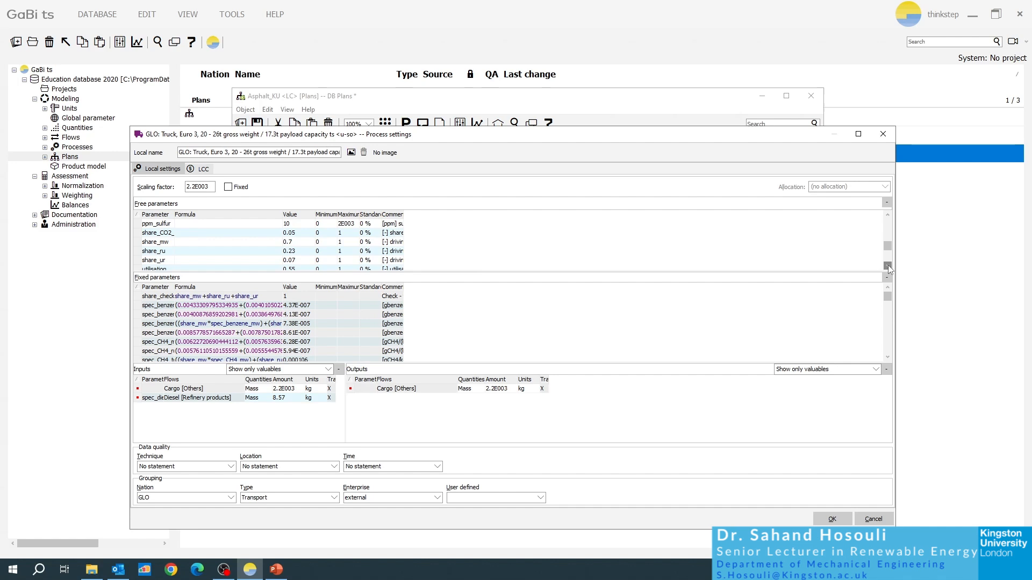
pyautogui.click(888, 266)
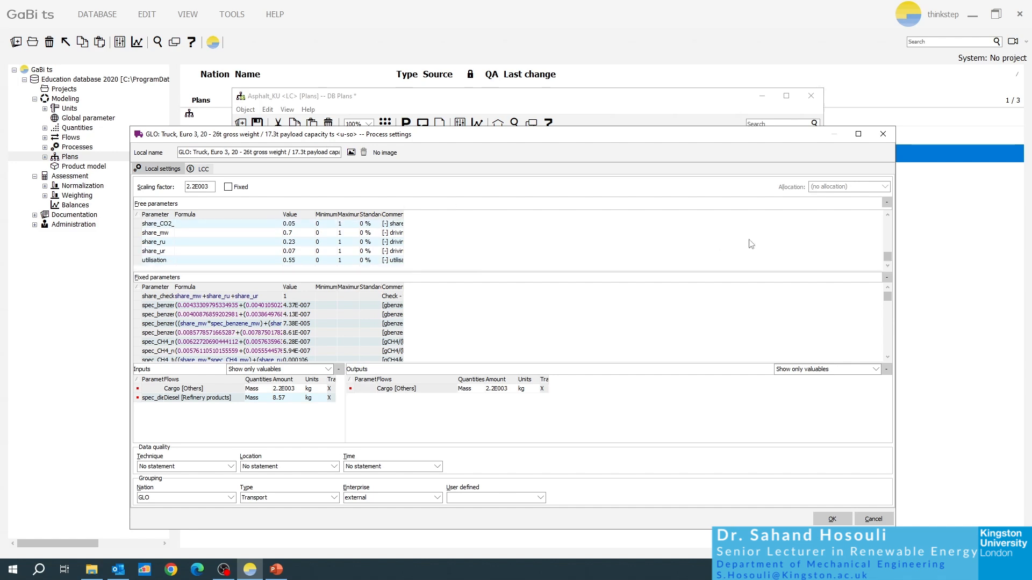
pyautogui.click(888, 215)
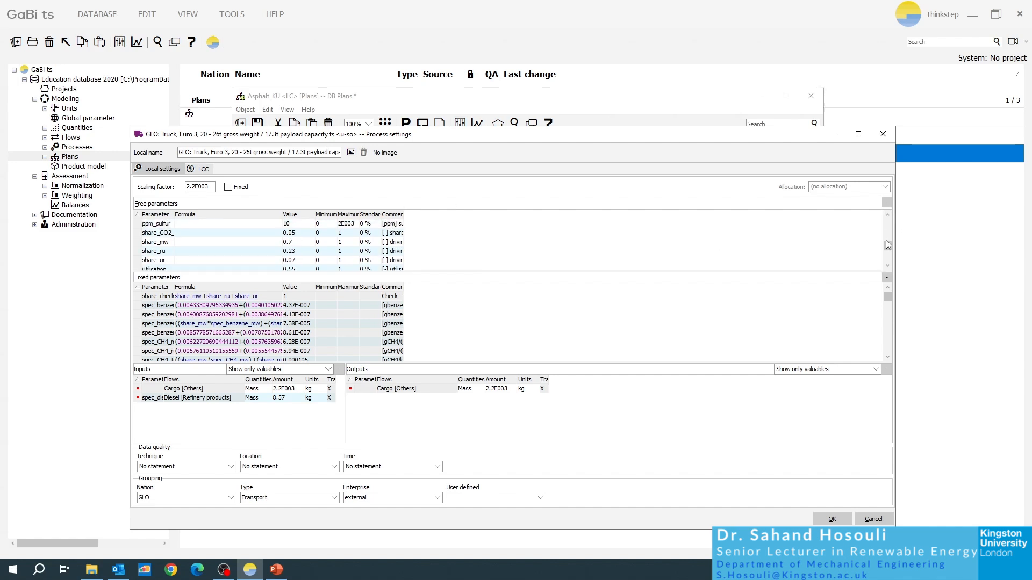
pyautogui.click(156, 242)
pyautogui.doubleClick(295, 243)
pyautogui.write('0.6')
pyautogui.click(291, 251)
pyautogui.click(291, 252)
pyautogui.click(292, 252)
pyautogui.click(317, 252)
pyautogui.click(832, 520)
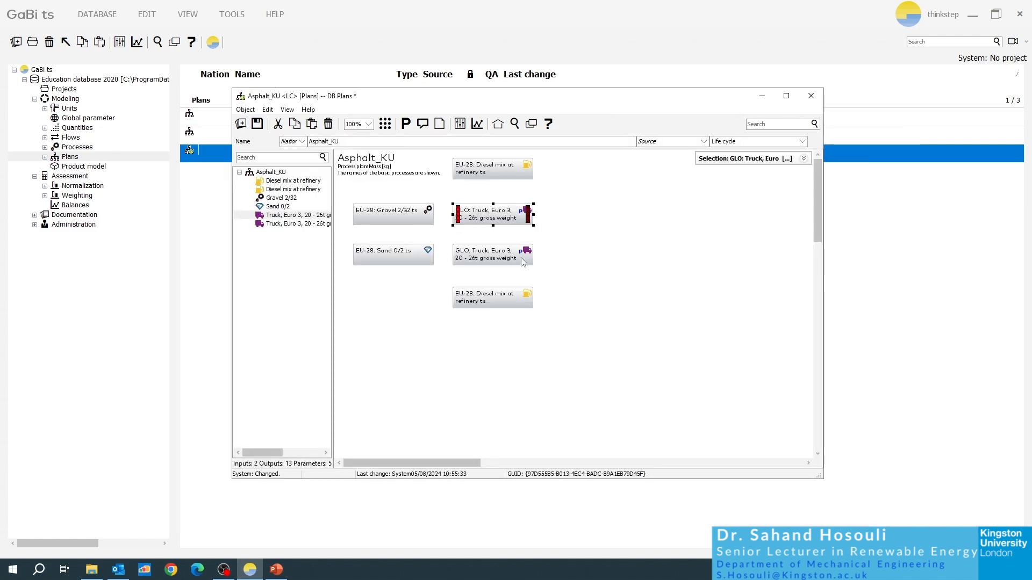
# In the local settings of the truck beside Sand 0/2, match the distance parameter to the gravel truck's 160 km
pyautogui.doubleClick(489, 268)
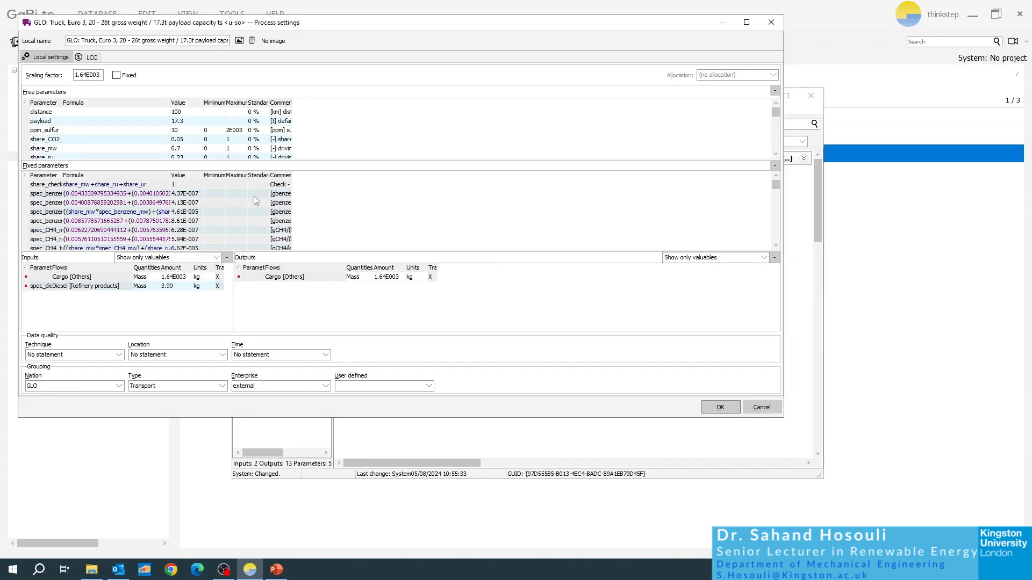
pyautogui.click(180, 111)
pyautogui.press('Tab')
# Edit the share_mw and share_ru parameters of the truck beside Sand 0/2 and accept the settings
pyautogui.scroll(-2, 773, 154)
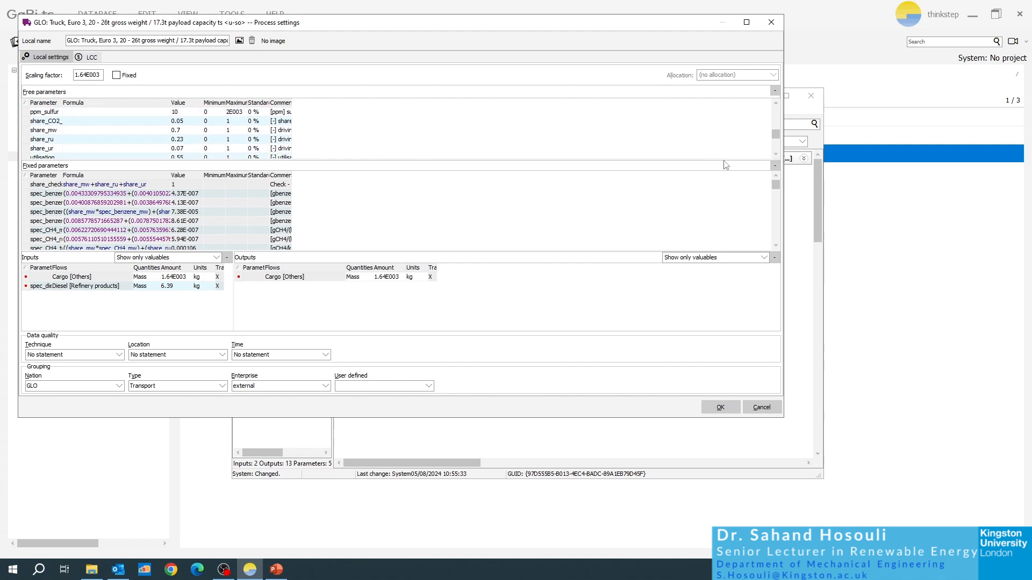
pyautogui.doubleClick(184, 130)
pyautogui.press('Tab')
pyautogui.doubleClick(181, 141)
pyautogui.click(181, 140)
pyautogui.press('Tab')
pyautogui.click(718, 406)
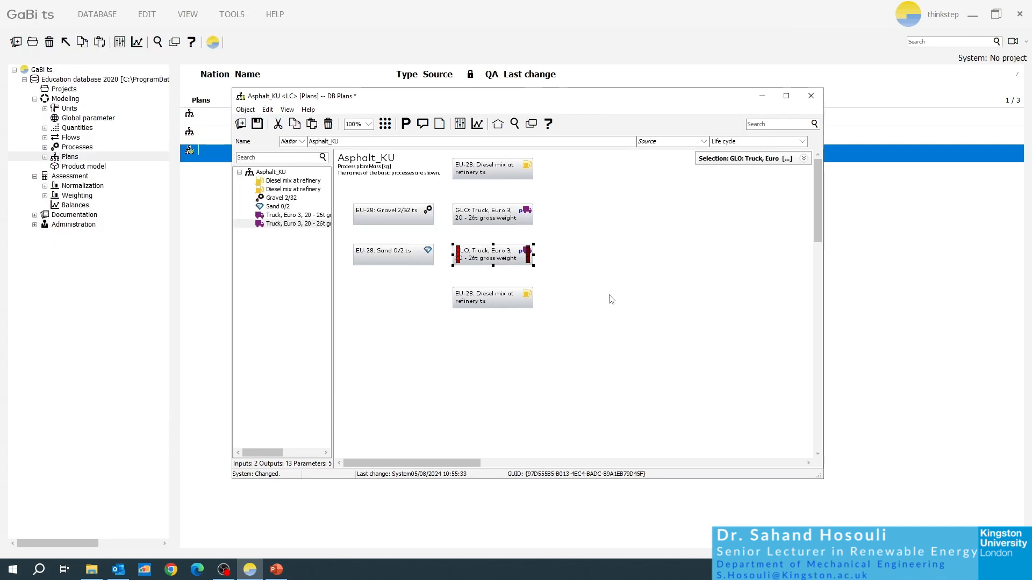
pyautogui.click(610, 297)
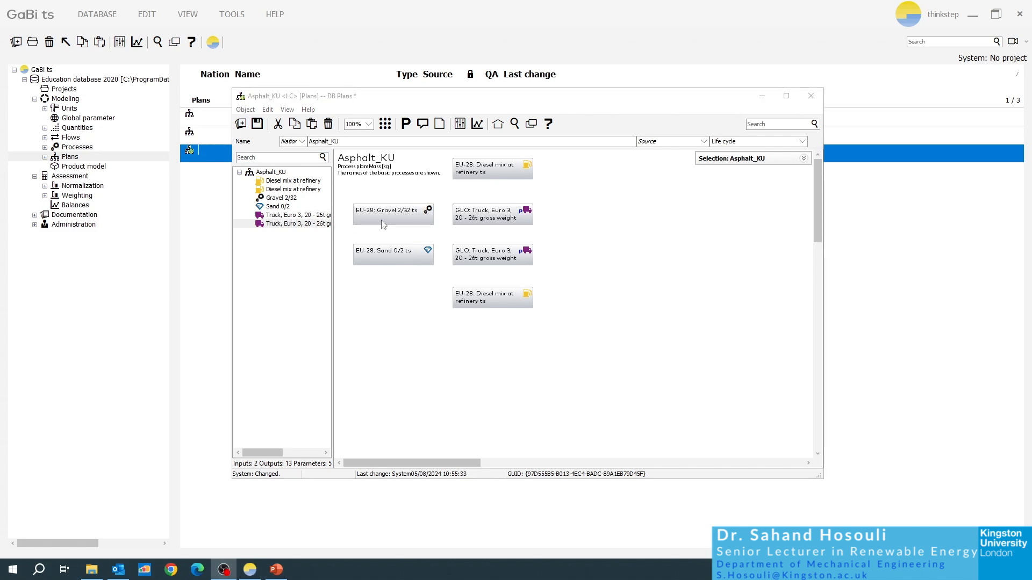
# Shift both truck processes and both diesel mix processes slightly further away from Gravel 2/32 and Sand 0/2, keeping them aligned in one column
pyautogui.click(488, 218)
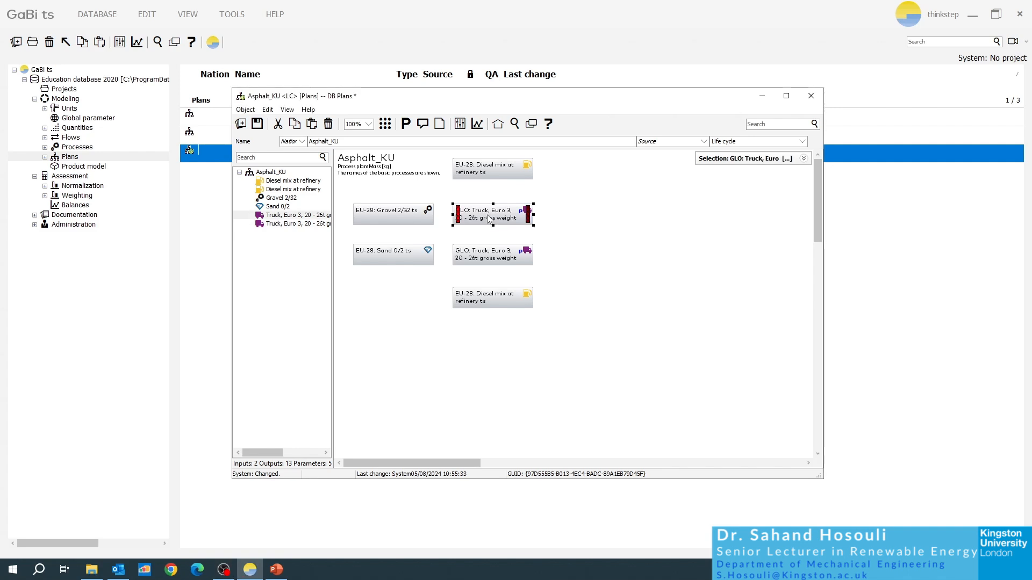
pyautogui.moveTo(489, 218); pyautogui.dragTo(505, 218)
pyautogui.moveTo(488, 170); pyautogui.dragTo(503, 179)
pyautogui.moveTo(488, 264); pyautogui.dragTo(505, 264)
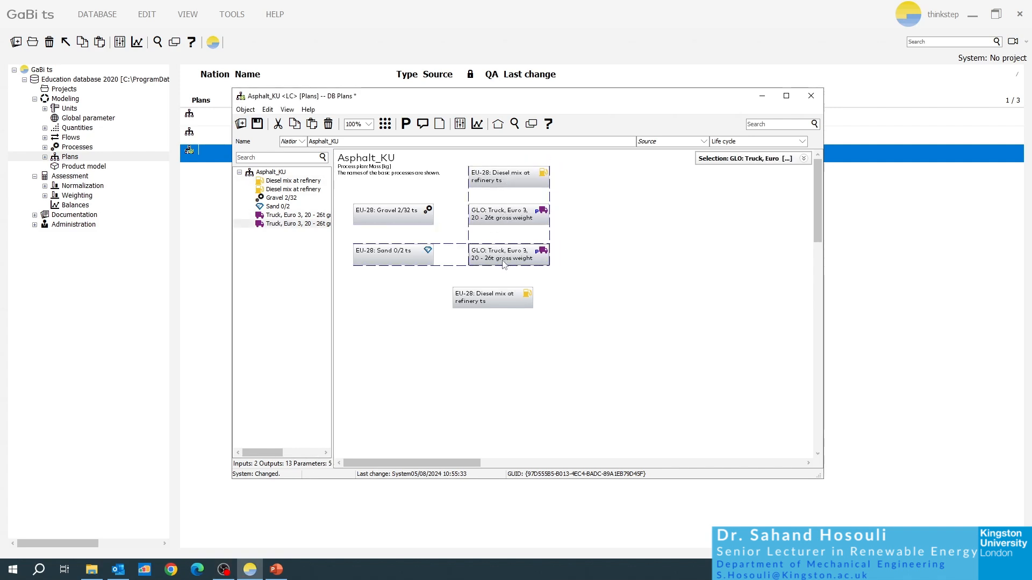
pyautogui.click(490, 298)
pyautogui.moveTo(490, 298); pyautogui.dragTo(508, 299)
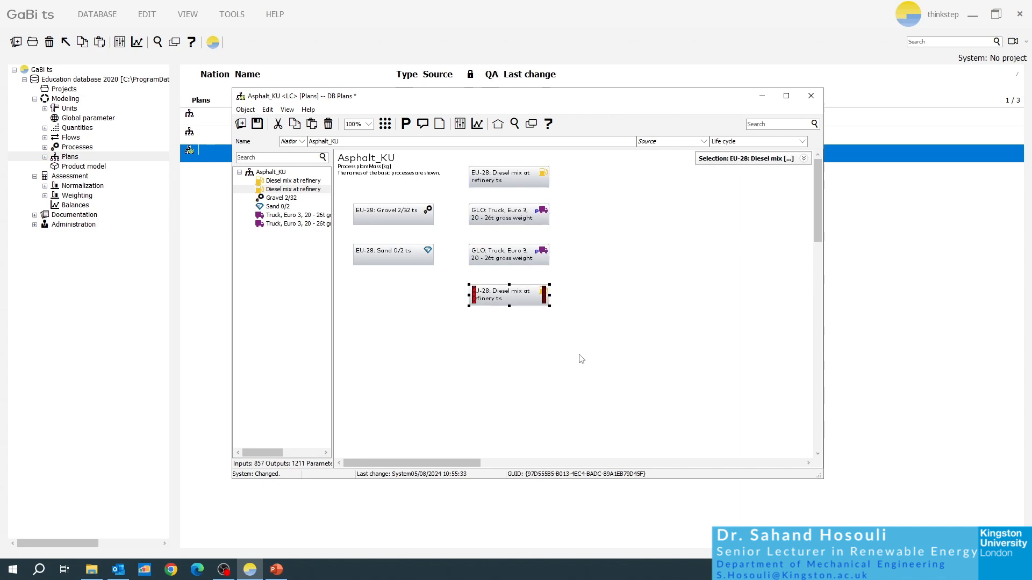
# Select all processes on the plan and move them together down to free space beneath the plan title
pyautogui.moveTo(581, 359); pyautogui.dragTo(345, 155)
pyautogui.moveTo(391, 216); pyautogui.dragTo(497, 255)
pyautogui.click(620, 238)
# Connect the Gravel 2/32 output flow to the Cargo input of the adjacent truck
pyautogui.click(400, 256)
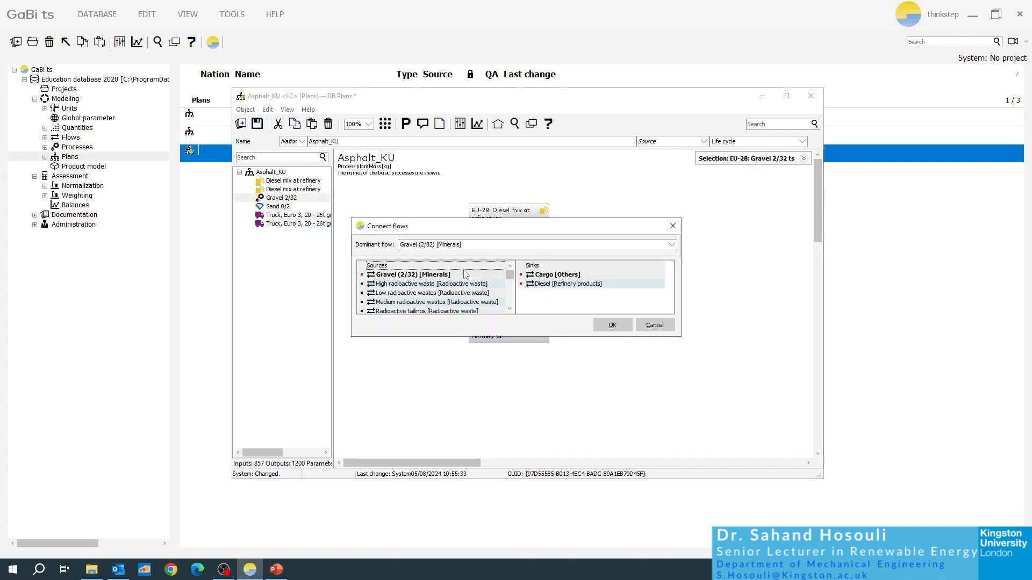
pyautogui.click(540, 276)
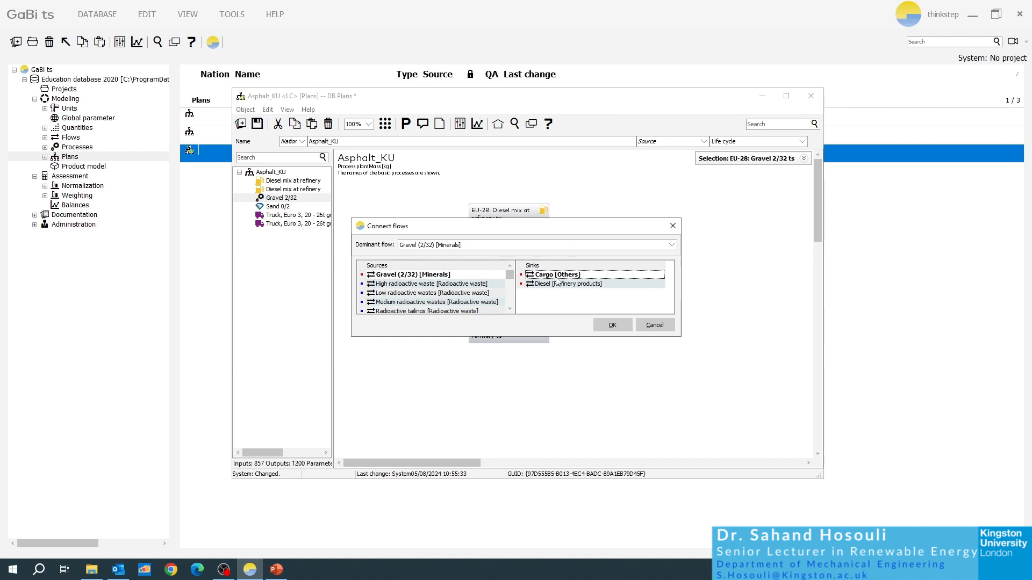
pyautogui.click(612, 325)
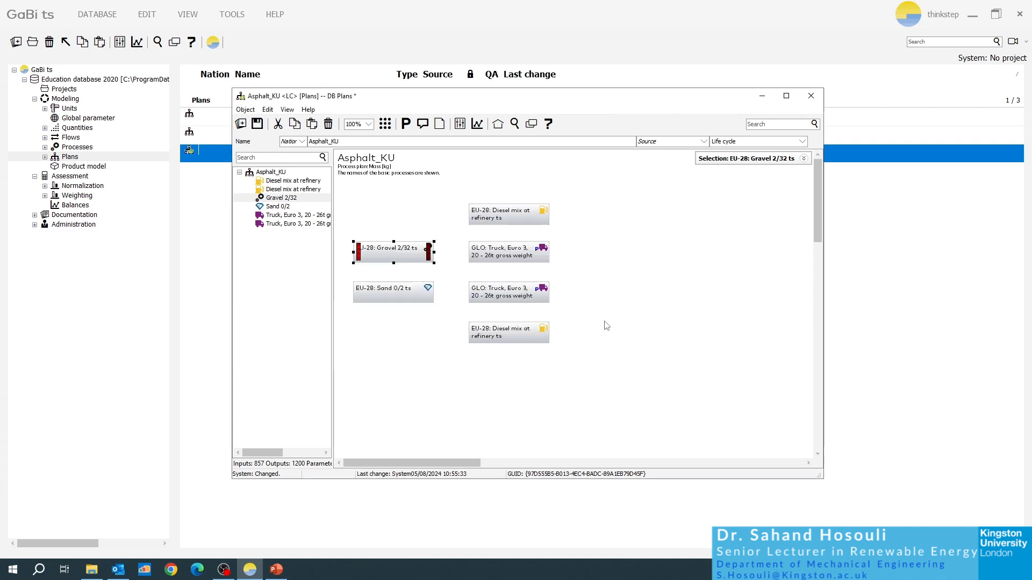
# Connect the Sand 0/2 output flow to the Cargo input of the adjacent truck
pyautogui.click(405, 297)
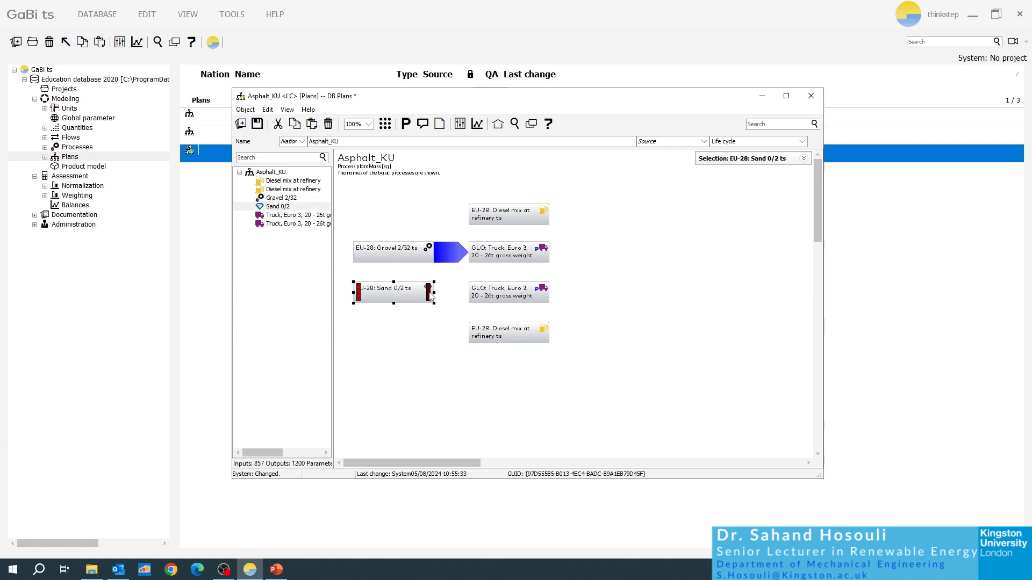
pyautogui.moveTo(436, 297); pyautogui.dragTo(455, 300)
pyautogui.moveTo(456, 300); pyautogui.dragTo(490, 299)
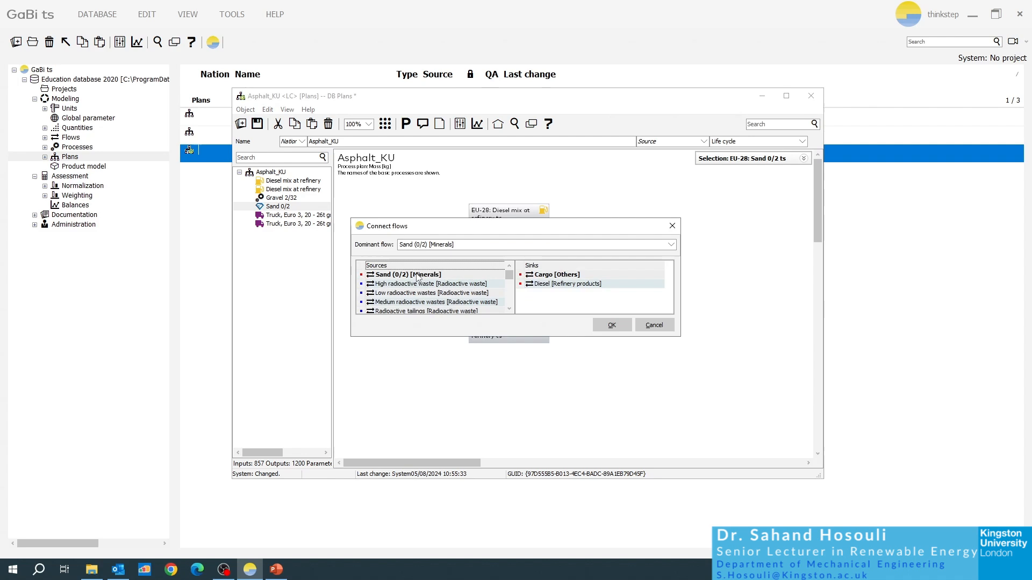
pyautogui.click(547, 283)
pyautogui.click(611, 325)
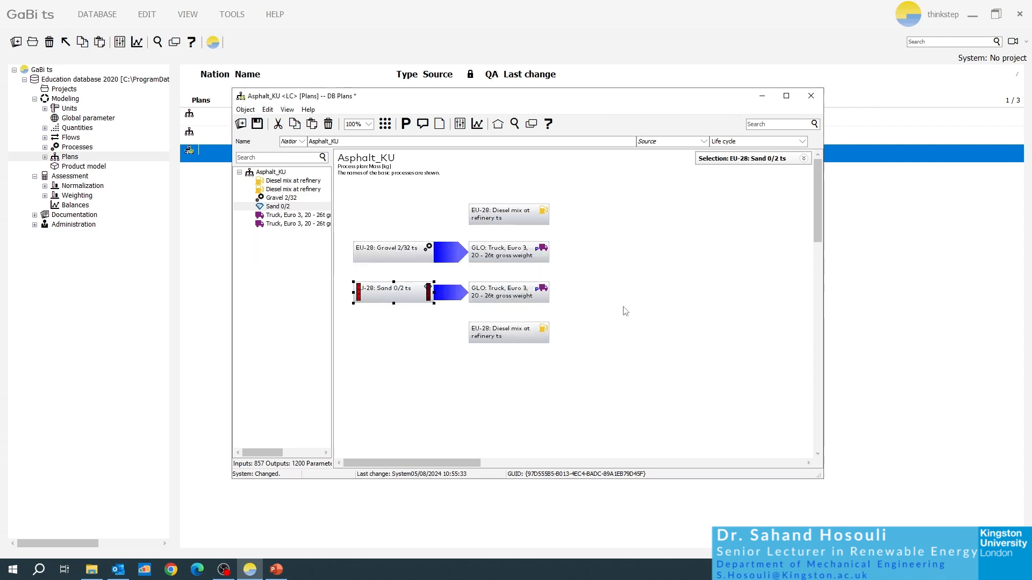
# Turn on the display of flow quantities for the connections on the Asphalt_KU plan
pyautogui.click(622, 308)
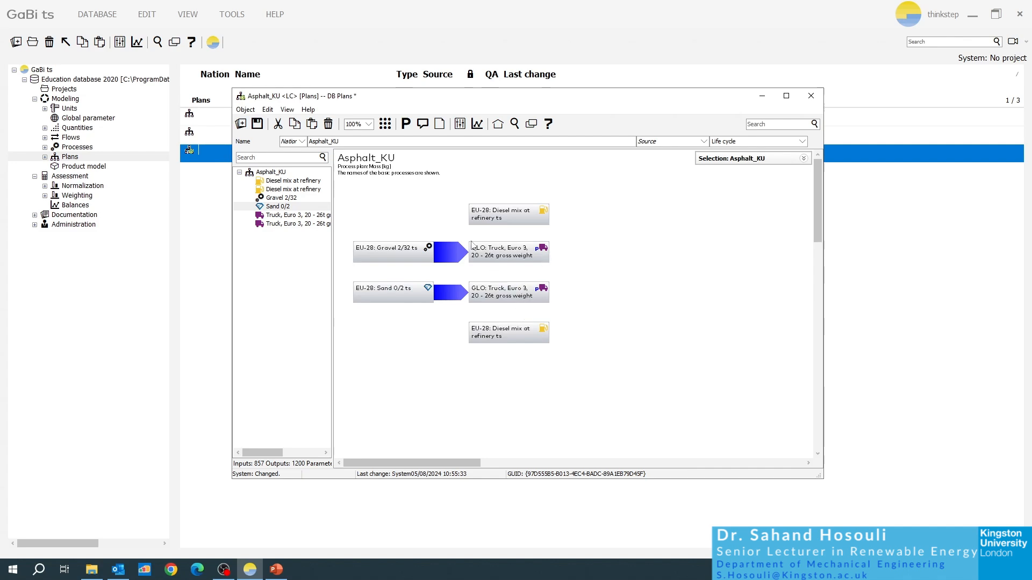
pyautogui.click(289, 110)
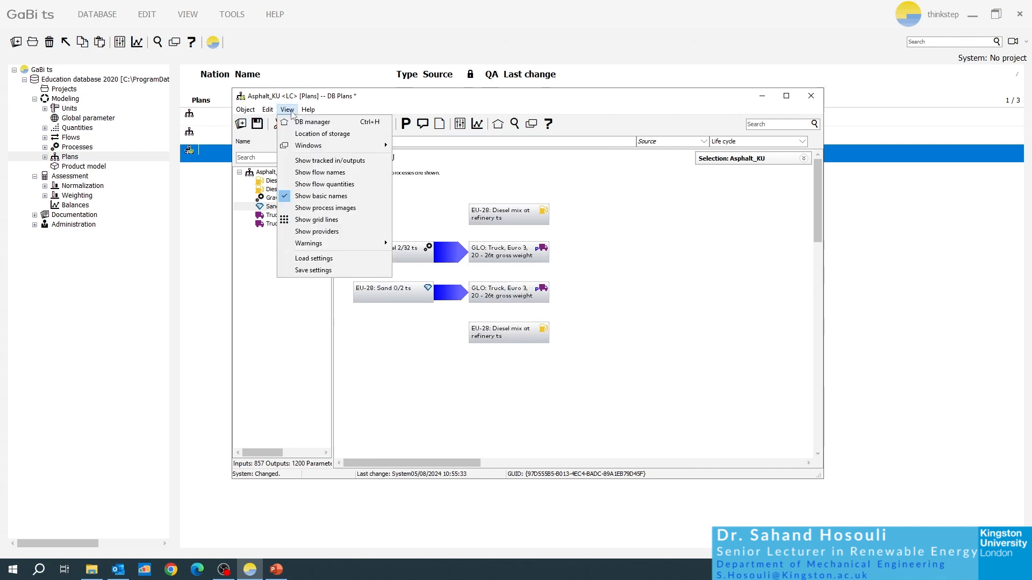
pyautogui.click(329, 184)
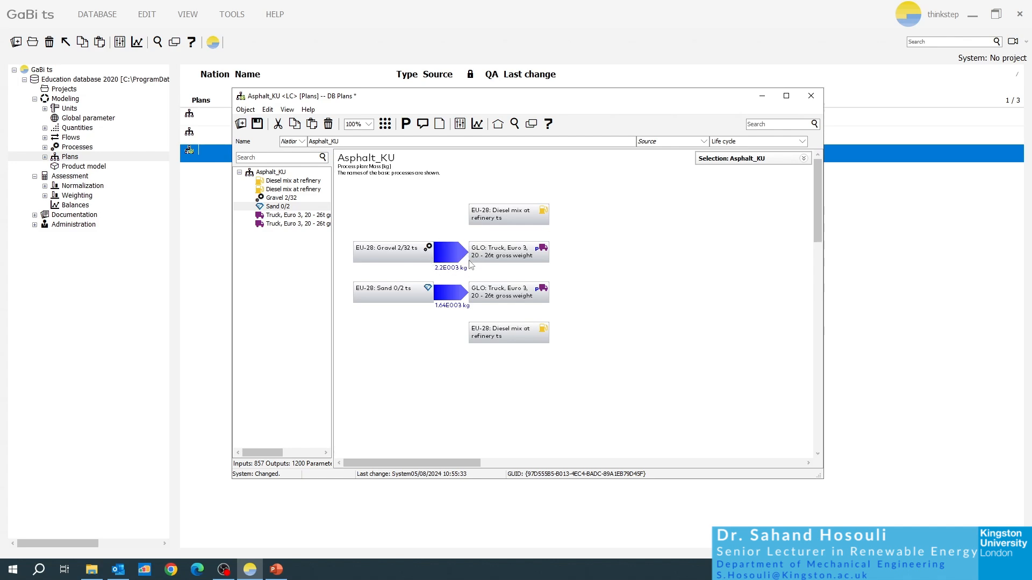
# Connect the upper diesel mix process to the gravel truck and the lower diesel mix process to the sand truck
pyautogui.click(514, 222)
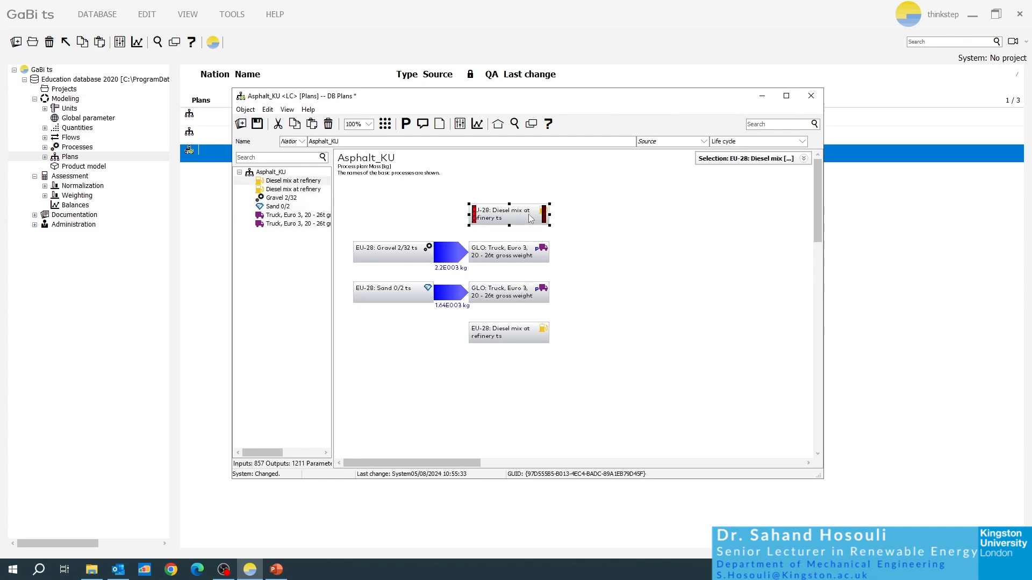
pyautogui.click(530, 235)
pyautogui.click(528, 220)
pyautogui.moveTo(548, 220); pyautogui.dragTo(507, 254)
pyautogui.click(546, 332)
pyautogui.moveTo(537, 316); pyautogui.dragTo(512, 302)
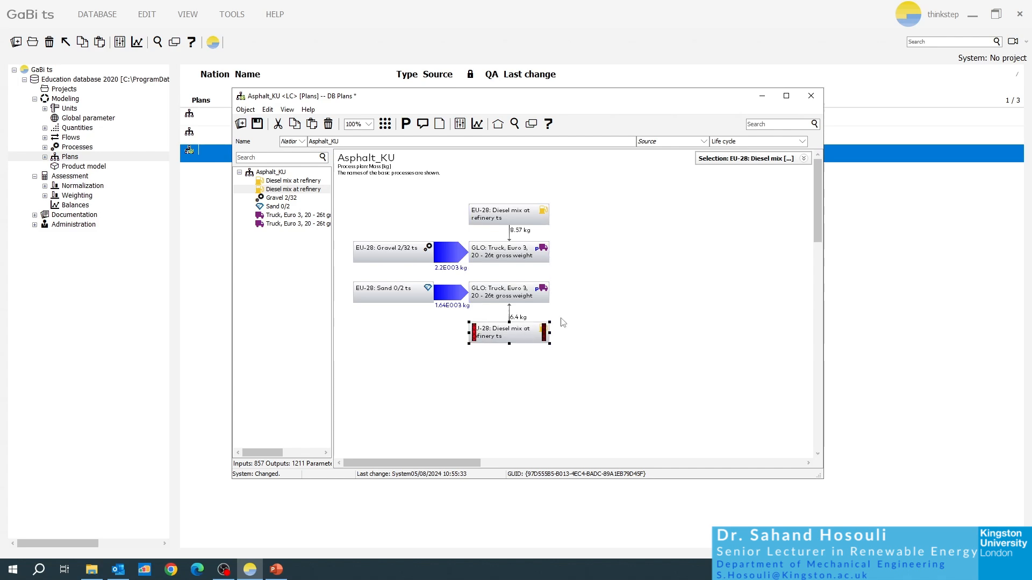
pyautogui.click(588, 307)
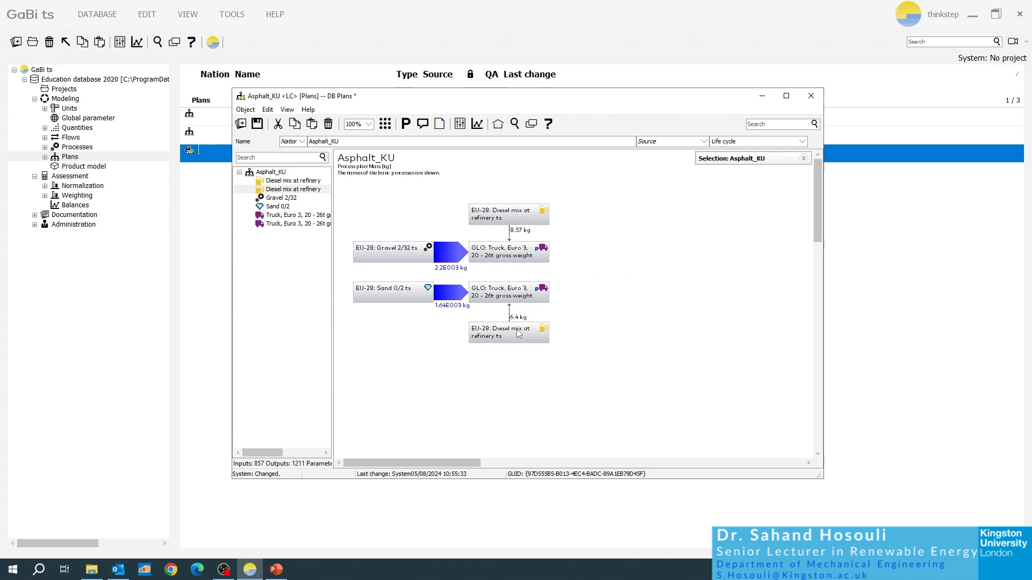
# Review the free parameters and flow amounts in the gravel truck's local settings and close them without changes
pyautogui.click(520, 253)
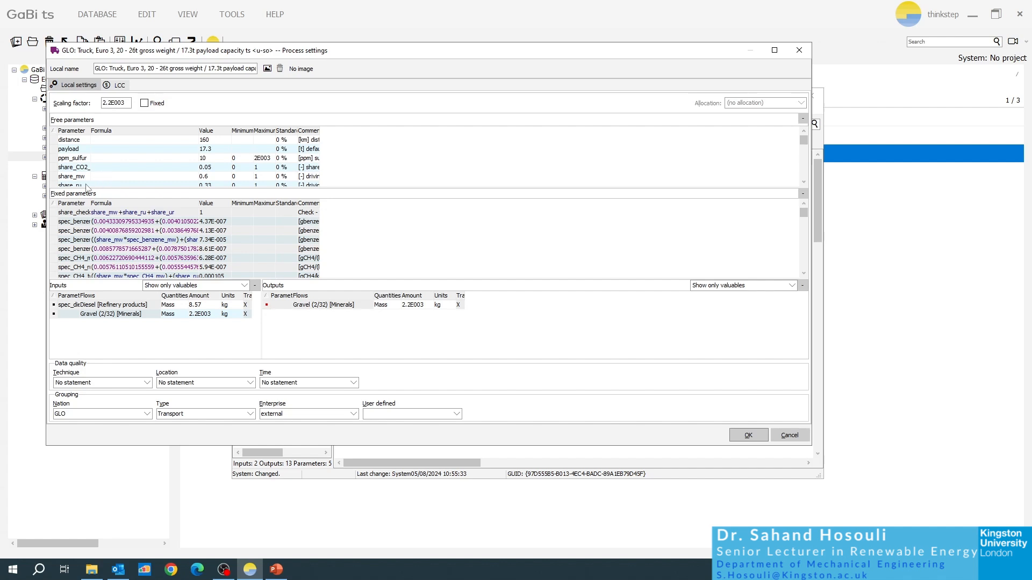
pyautogui.click(803, 183)
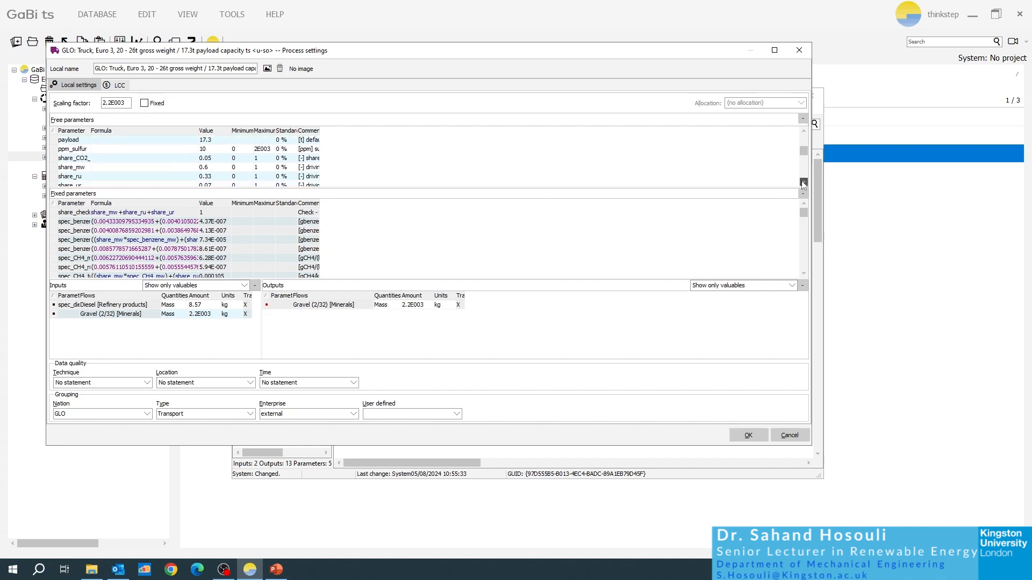
pyautogui.click(799, 50)
pyautogui.click(637, 278)
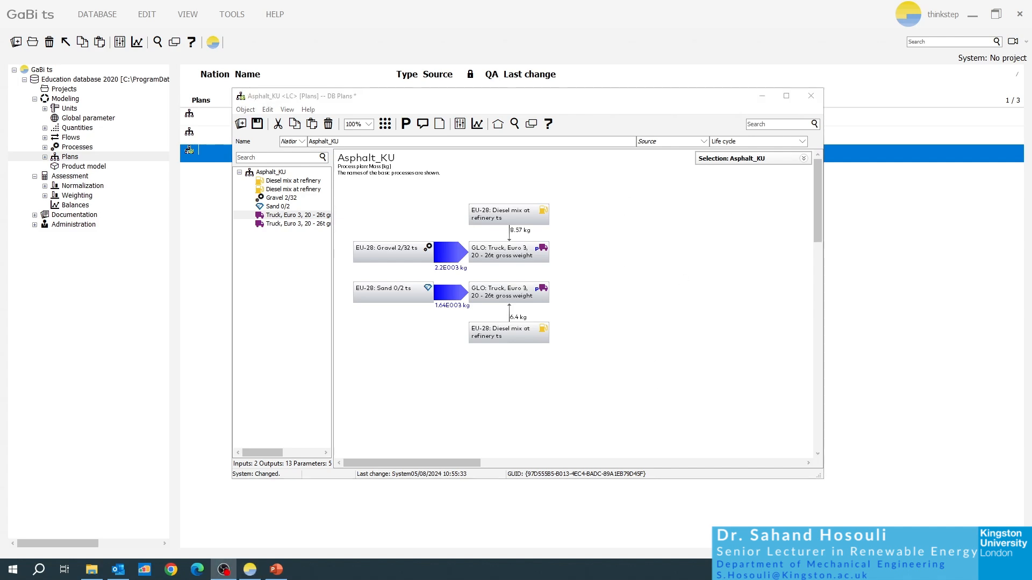
pyautogui.hotkey('alt', 'Tab')
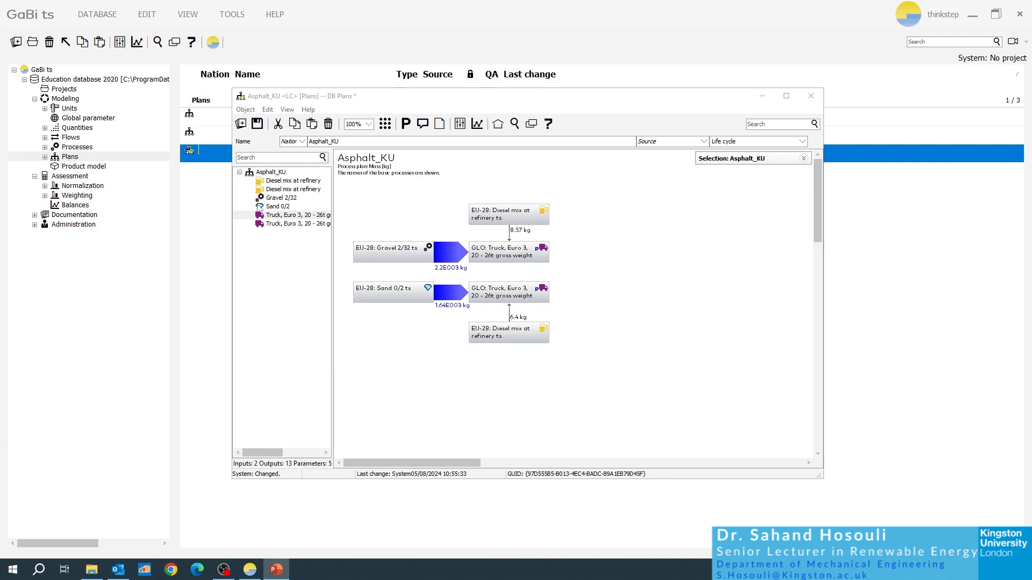
# Create a new process stored in the Production folder, placed on the plan beside the upper diesel mix process, and open it
pyautogui.rightClick(593, 253)
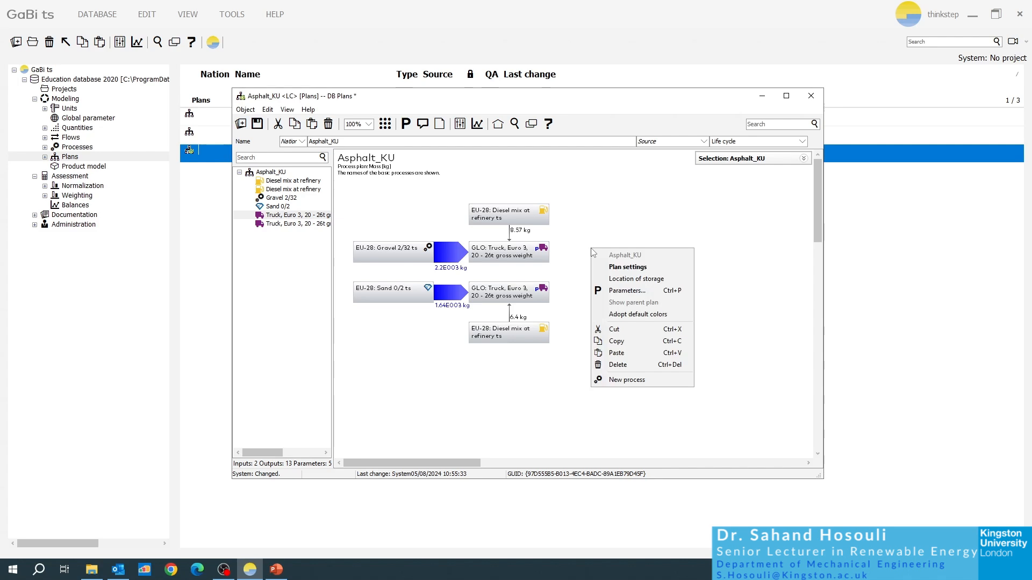
pyautogui.rightClick(594, 209)
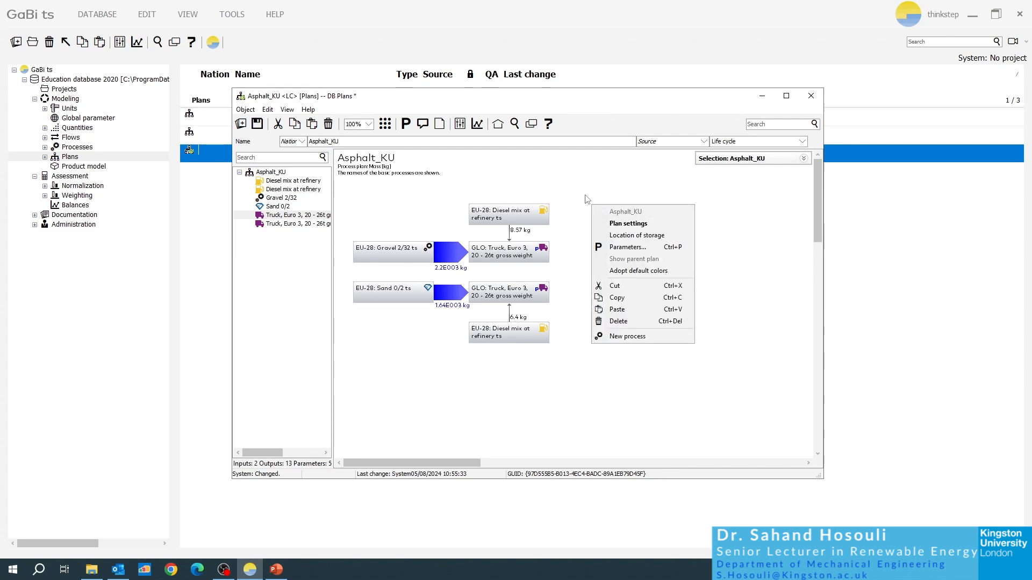
pyautogui.click(600, 340)
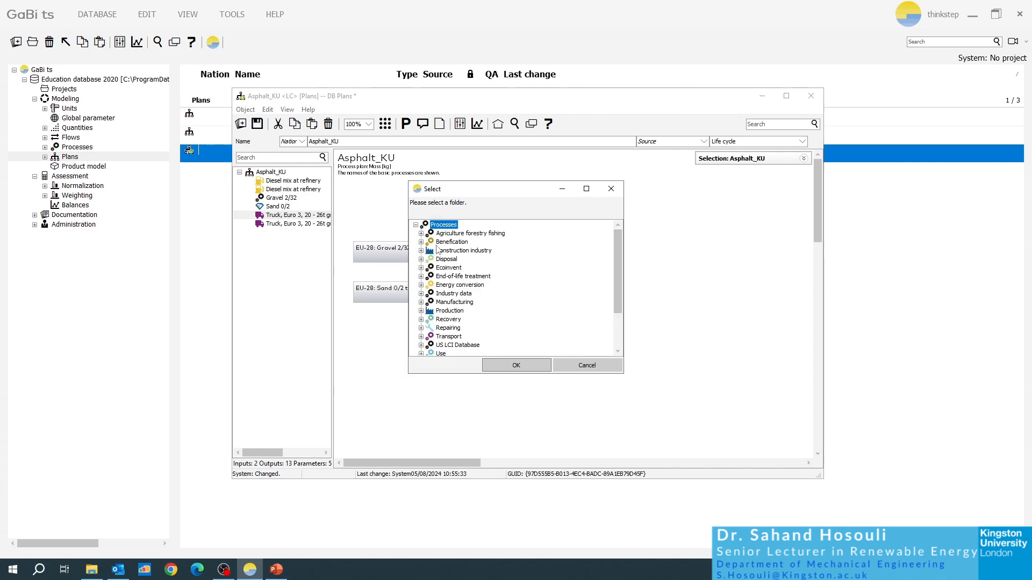
pyautogui.click(449, 310)
pyautogui.click(510, 368)
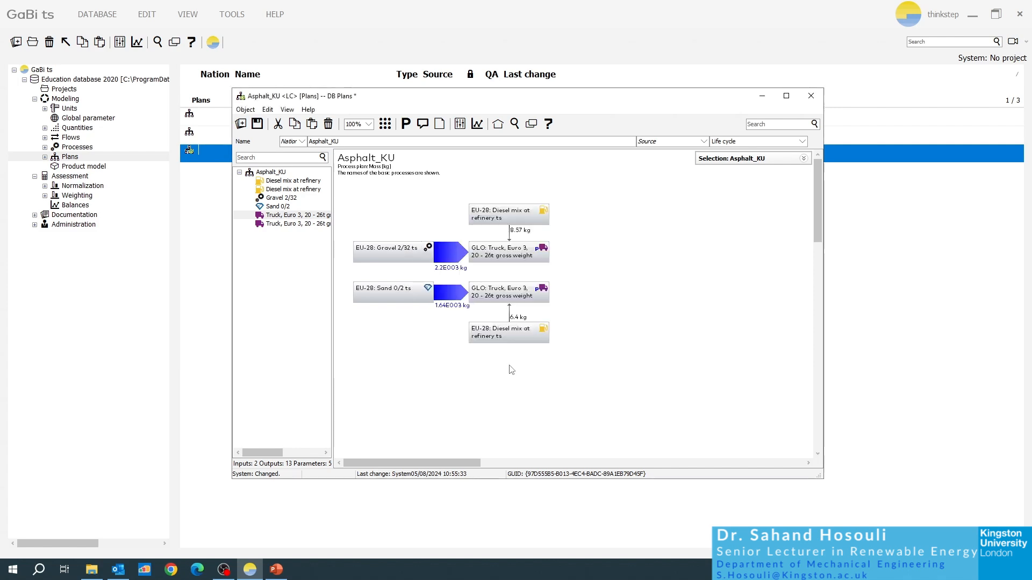
pyautogui.click(586, 224)
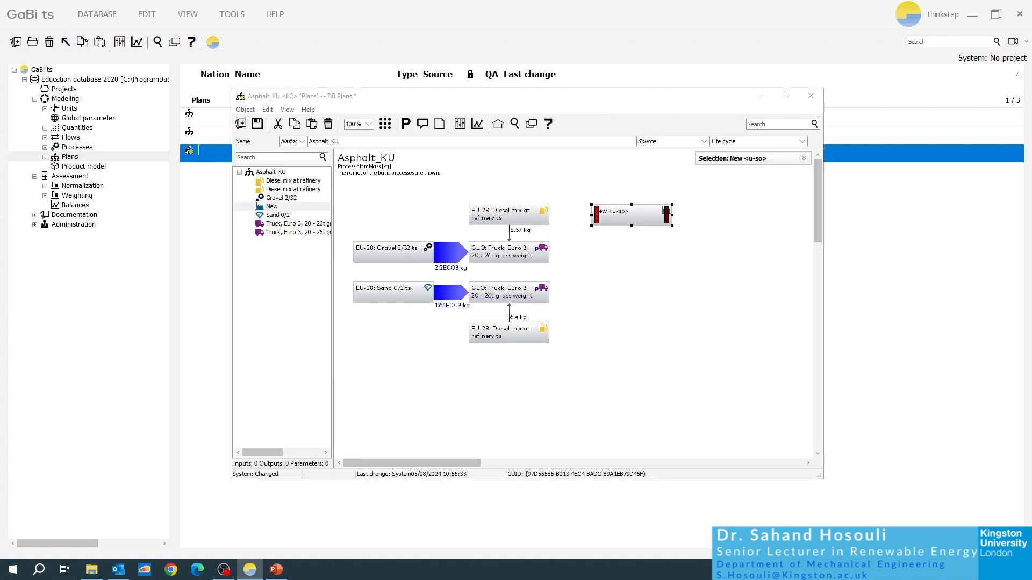
# Name the new process Hot Mix Asphalt Plant, save it and close its window
pyautogui.moveTo(550, 89); pyautogui.dragTo(467, 77)
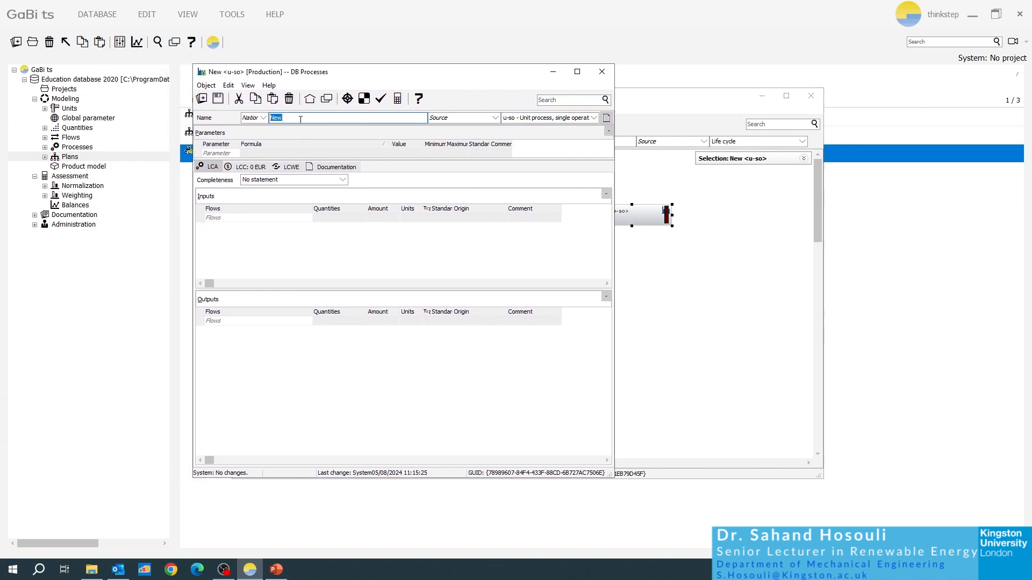
pyautogui.write('Hot Mix Asphalt Plant')
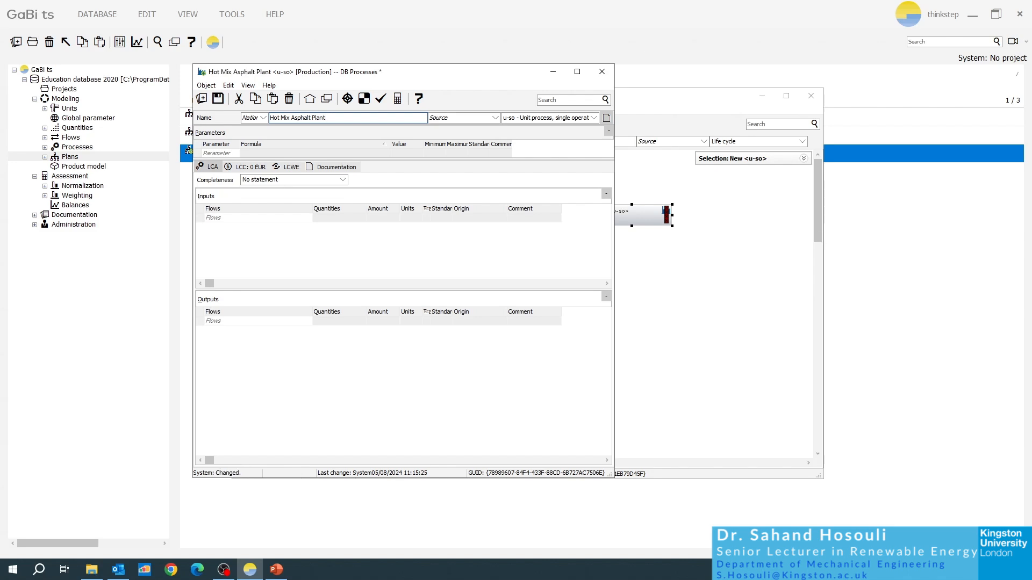
pyautogui.click(218, 98)
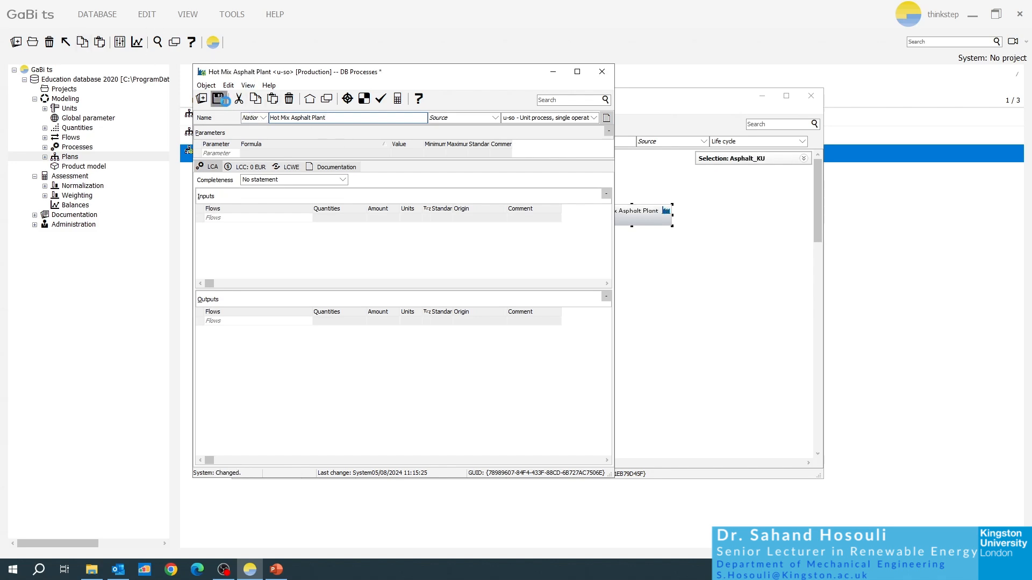
pyautogui.click(606, 75)
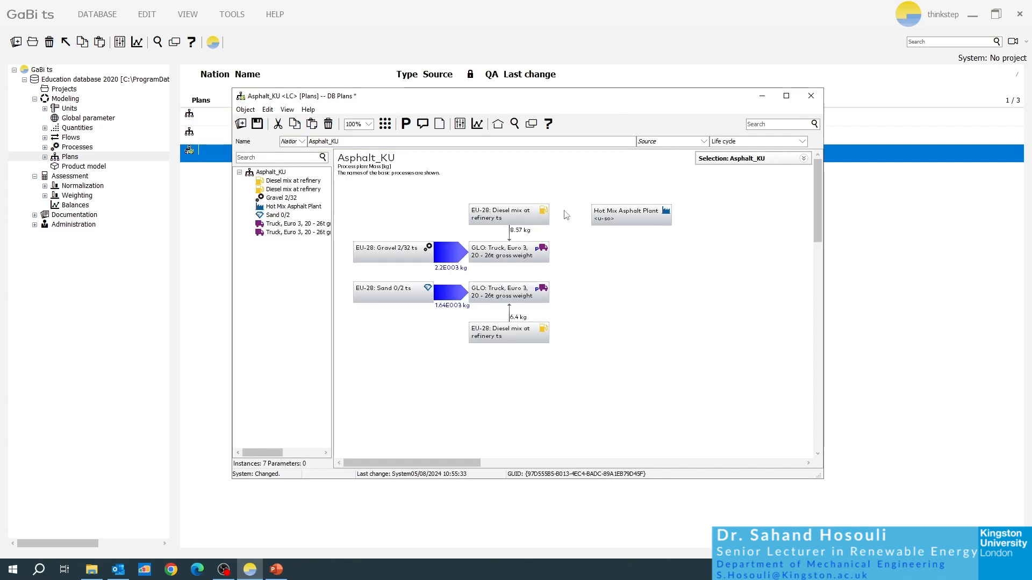
# Stretch the Hot Mix Asphalt Plant block downward into a tall box extending below the lower diesel mix process
pyautogui.click(621, 225)
pyautogui.moveTo(633, 227); pyautogui.dragTo(638, 407)
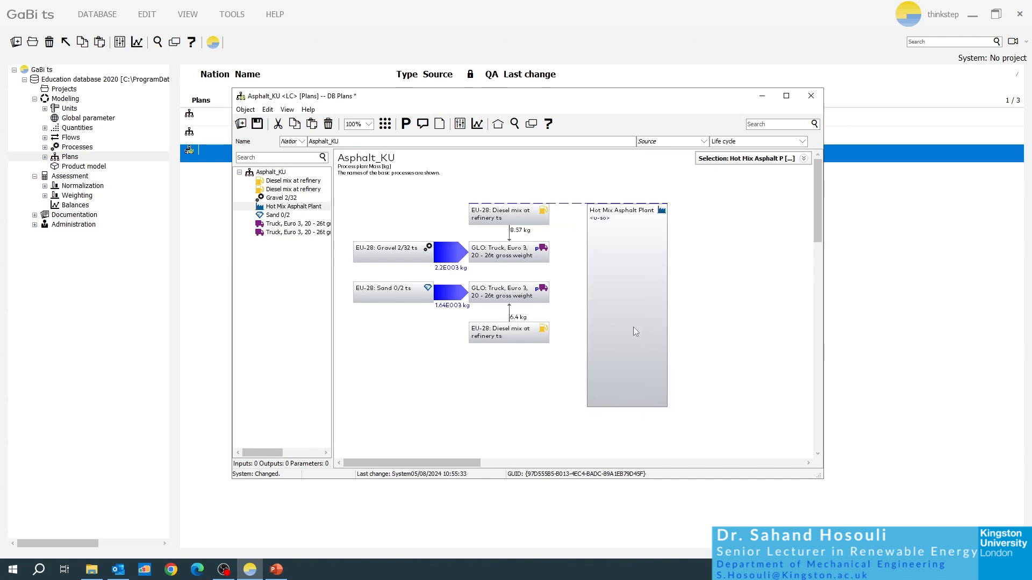
pyautogui.click(559, 385)
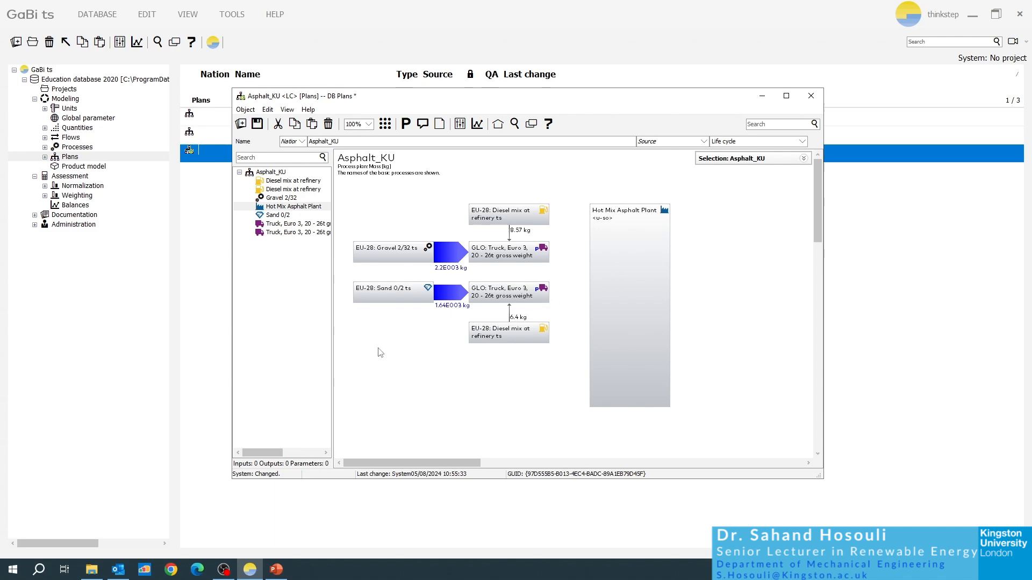
# Search the database for bitumen and add the EU-28 Bitumen at refinery process below the lower diesel mix process
pyautogui.click(514, 125)
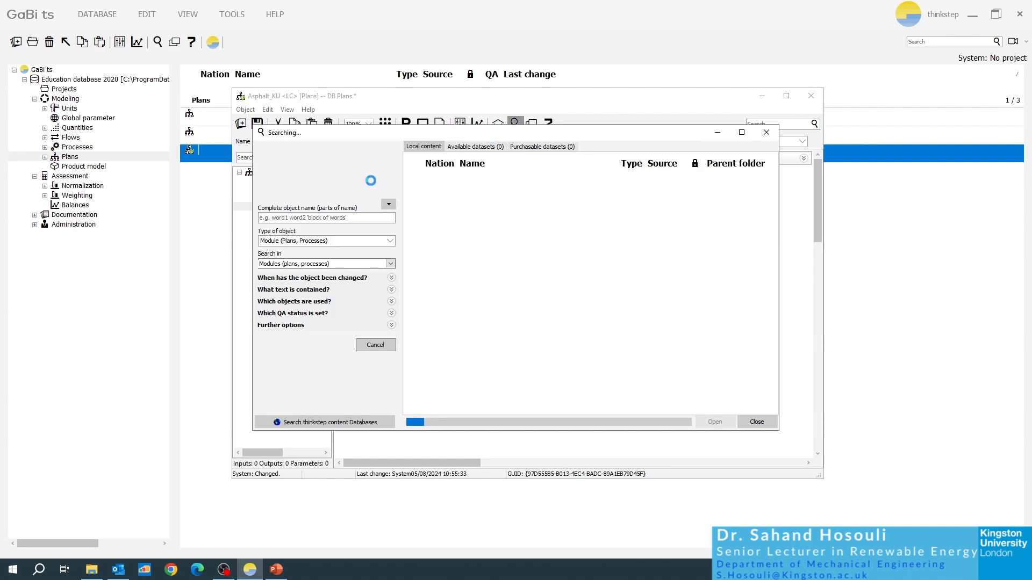
pyautogui.click(306, 217)
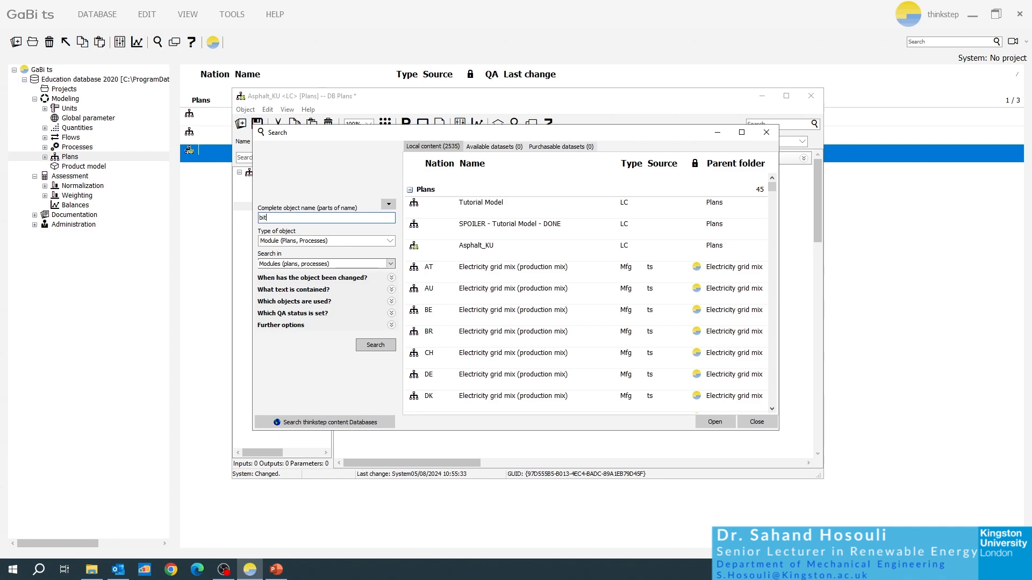
pyautogui.press('Return')
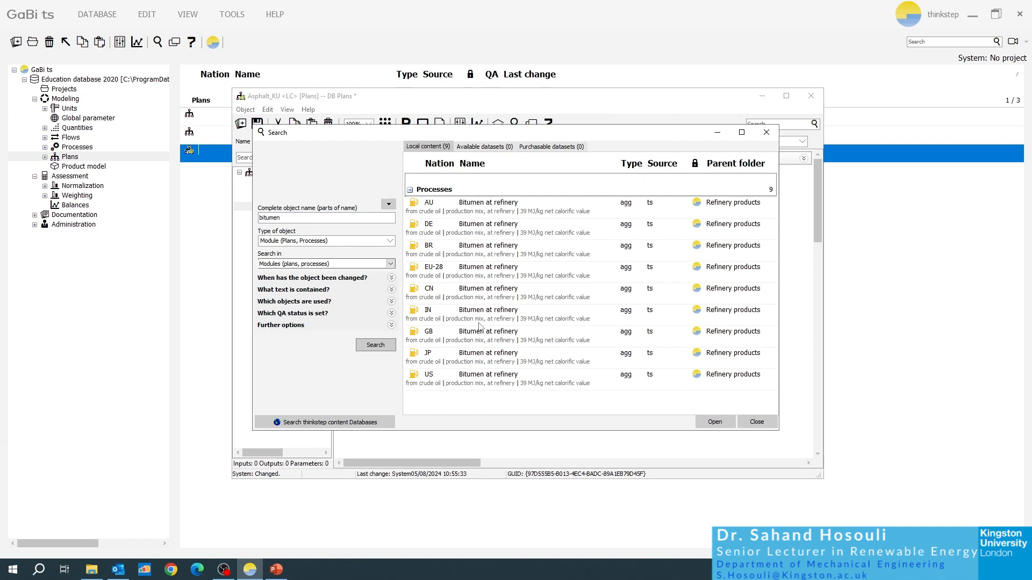
pyautogui.moveTo(473, 135); pyautogui.dragTo(252, 29)
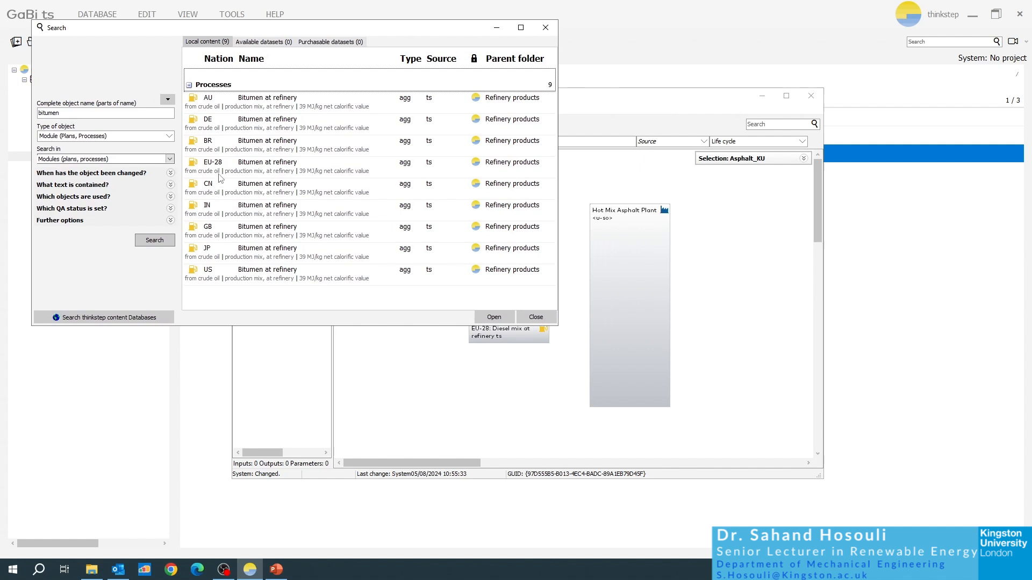
pyautogui.moveTo(221, 170); pyautogui.dragTo(508, 402)
pyautogui.click(545, 27)
pyautogui.click(556, 376)
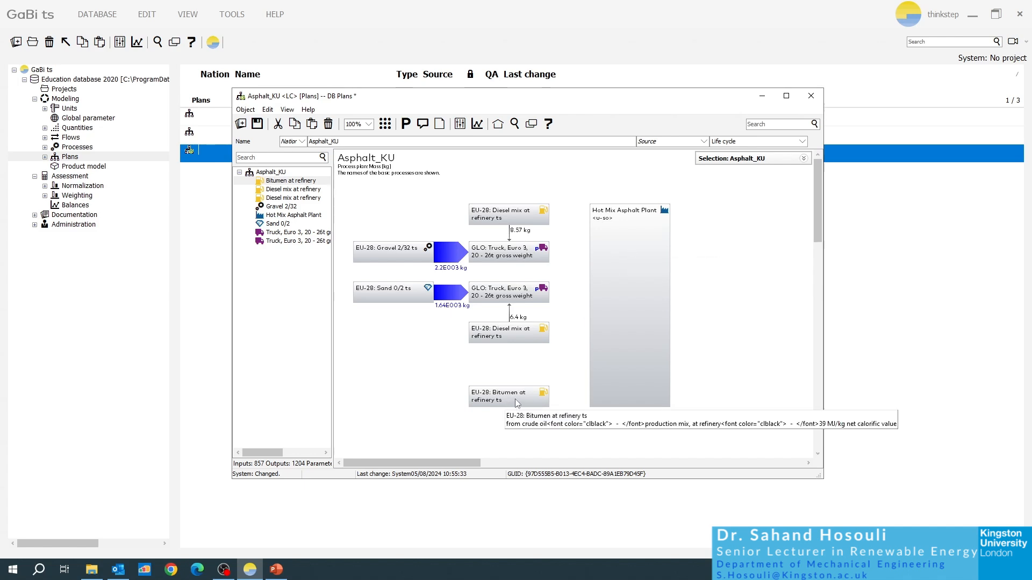
# Move the Bitumen at refinery process closer below the lower diesel mix and stretch the Hot Mix Asphalt Plant block further downward
pyautogui.moveTo(547, 388); pyautogui.dragTo(548, 370)
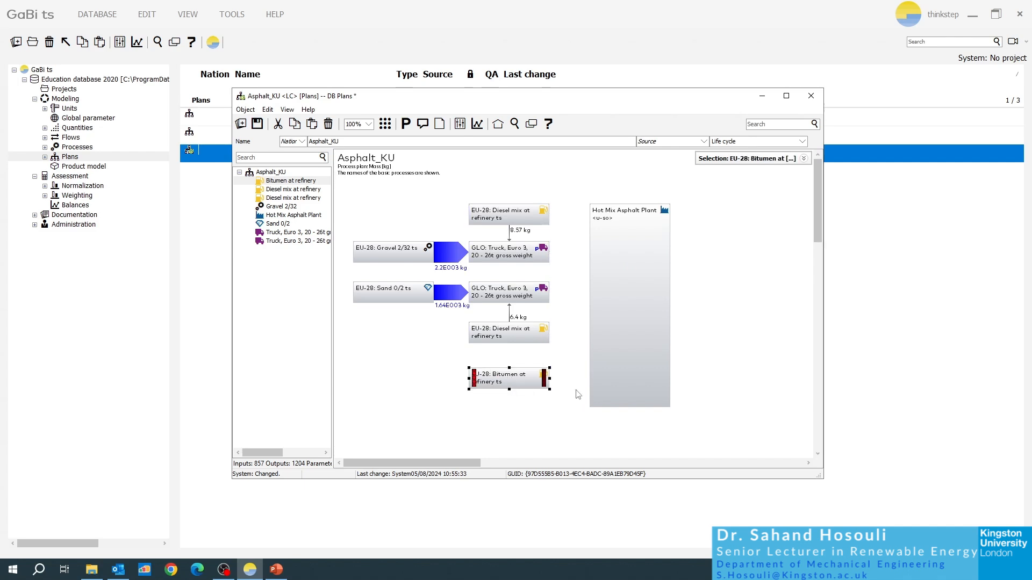
pyautogui.click(659, 344)
pyautogui.scroll(-3, 817, 238)
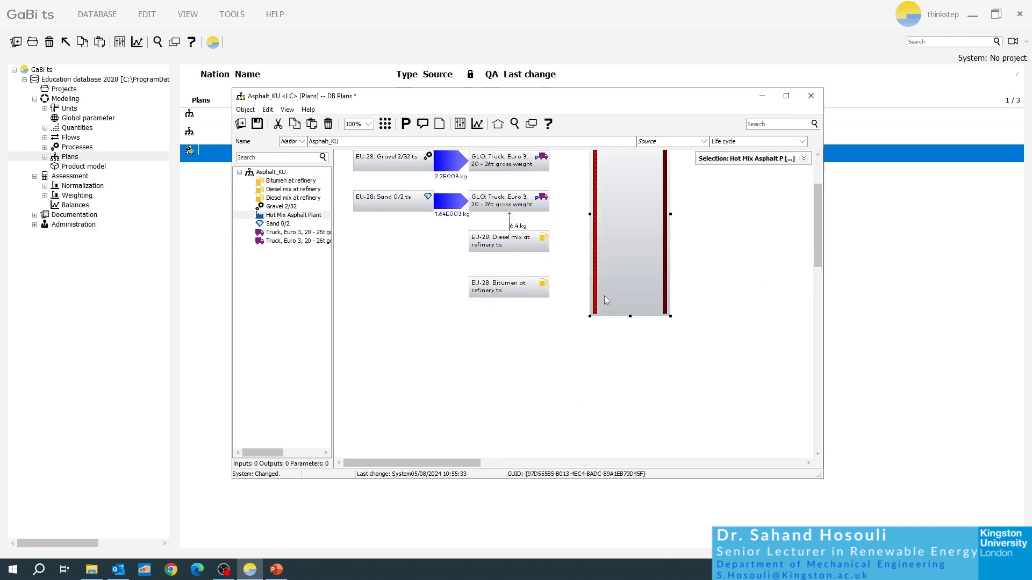
pyautogui.moveTo(630, 316); pyautogui.dragTo(630, 373)
pyautogui.click(695, 328)
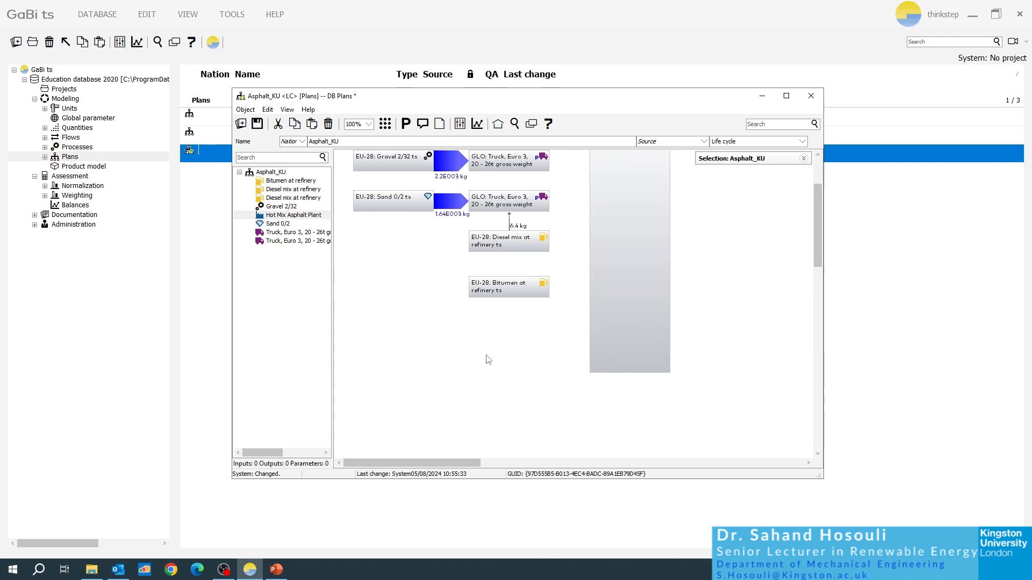
# Search the database for heat and select the EU-28 Heat process for residential heating from wood pellets
pyautogui.click(516, 124)
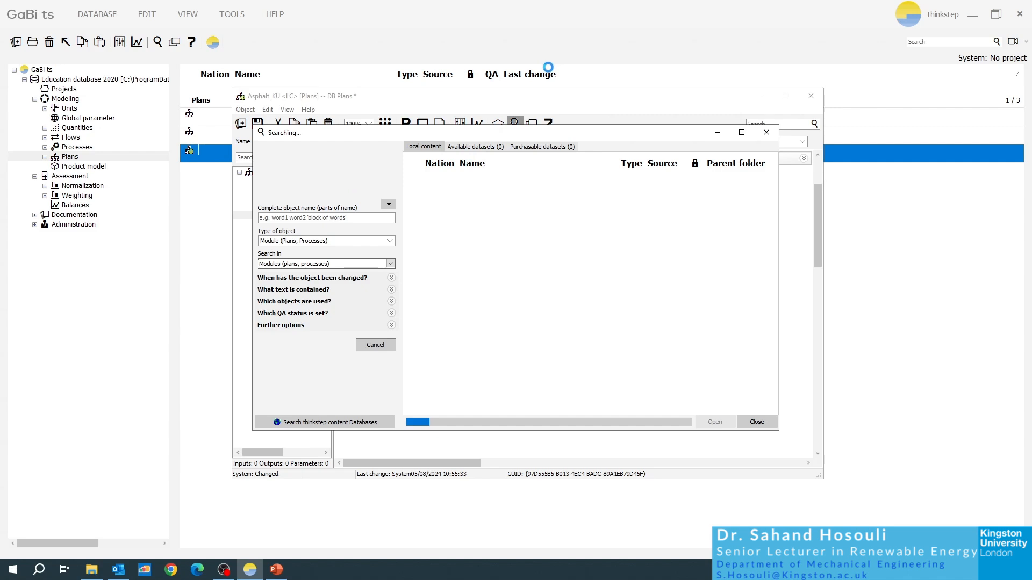
pyautogui.click(328, 220)
pyautogui.write('hea')
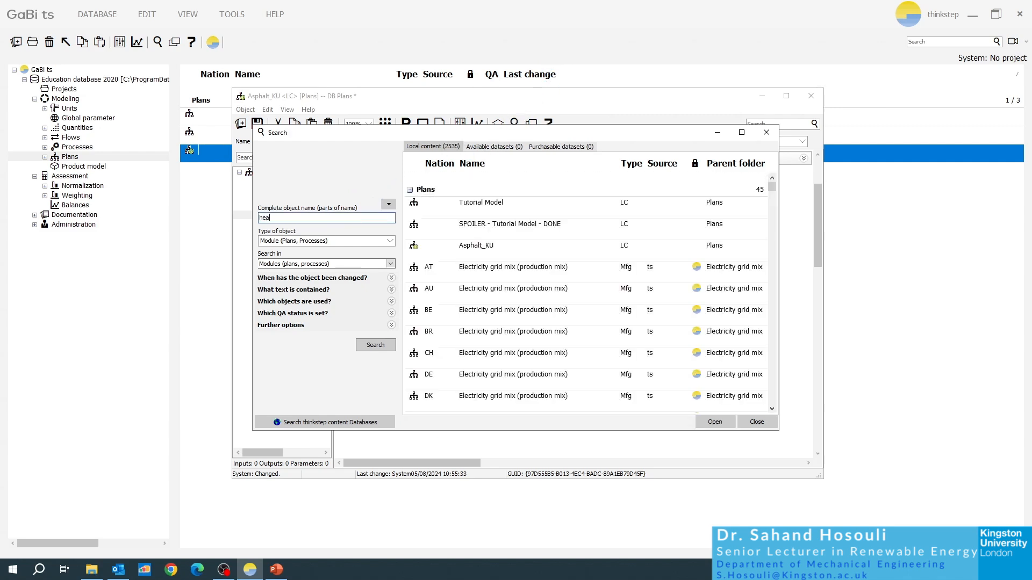
pyautogui.write('t')
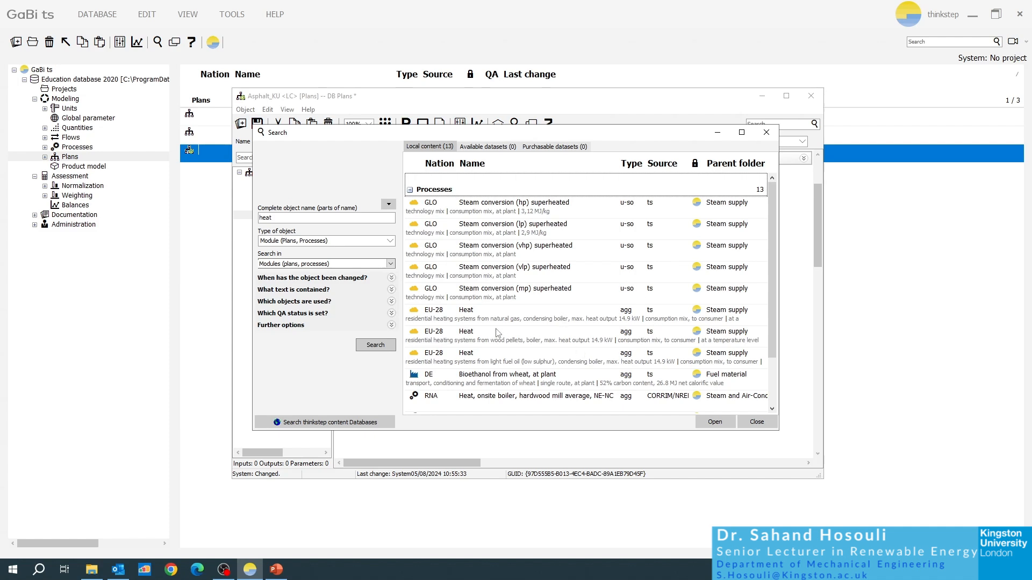
pyautogui.click(499, 345)
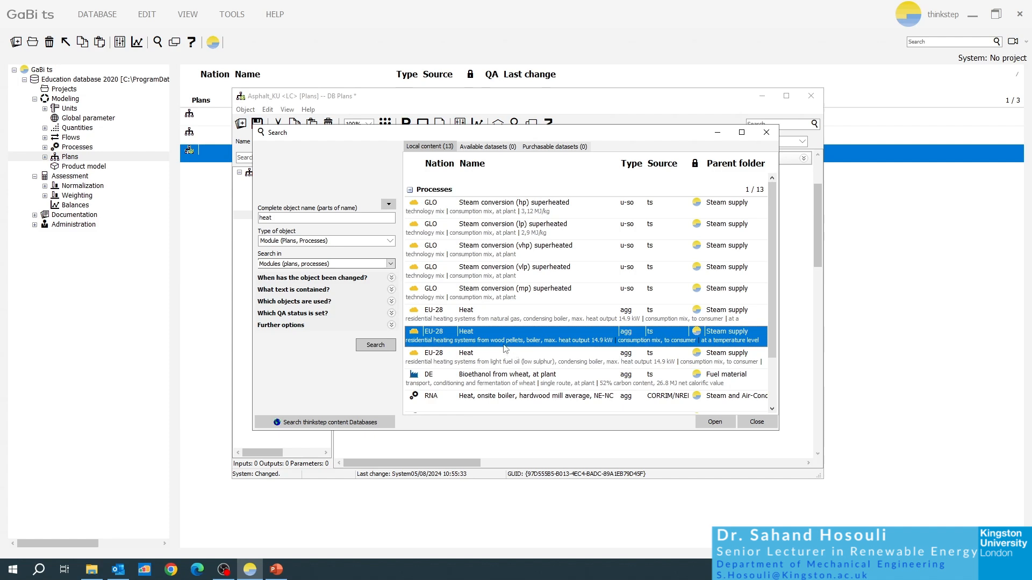
# Add the selected EU-28 Heat process to the plan and align it below the Bitumen at refinery process
pyautogui.moveTo(553, 136); pyautogui.dragTo(385, 64)
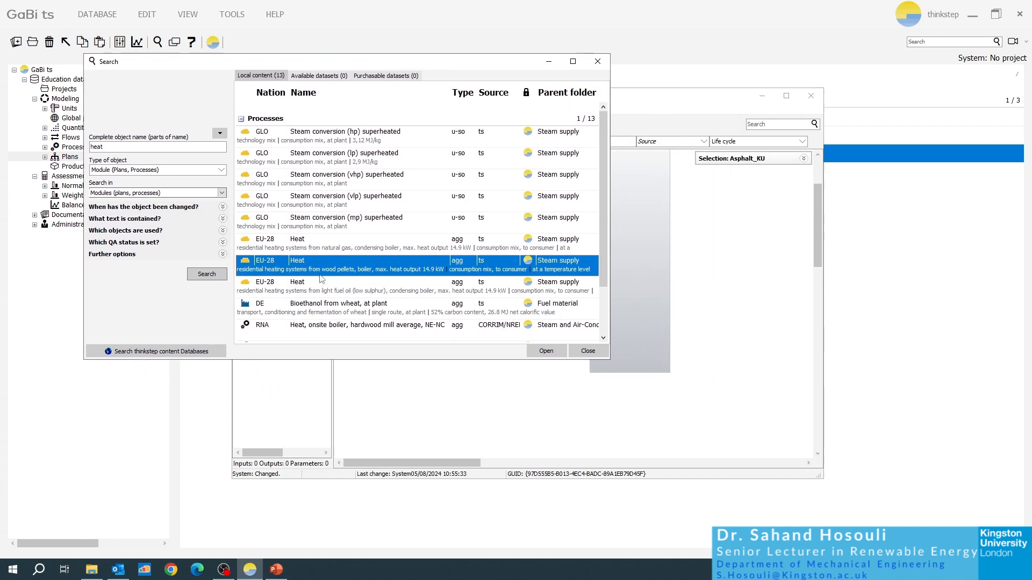
pyautogui.moveTo(425, 371); pyautogui.dragTo(424, 385)
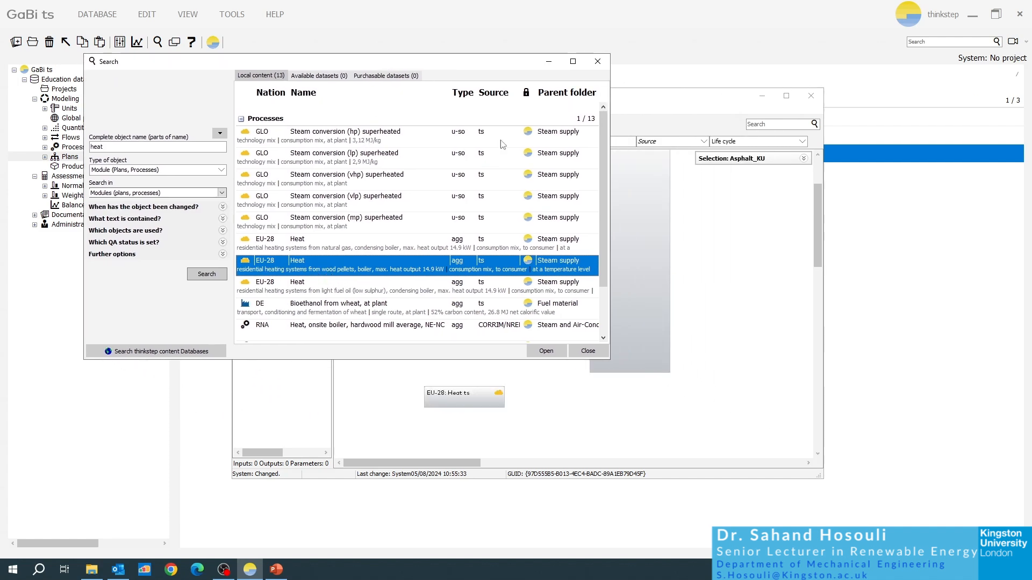
pyautogui.click(597, 61)
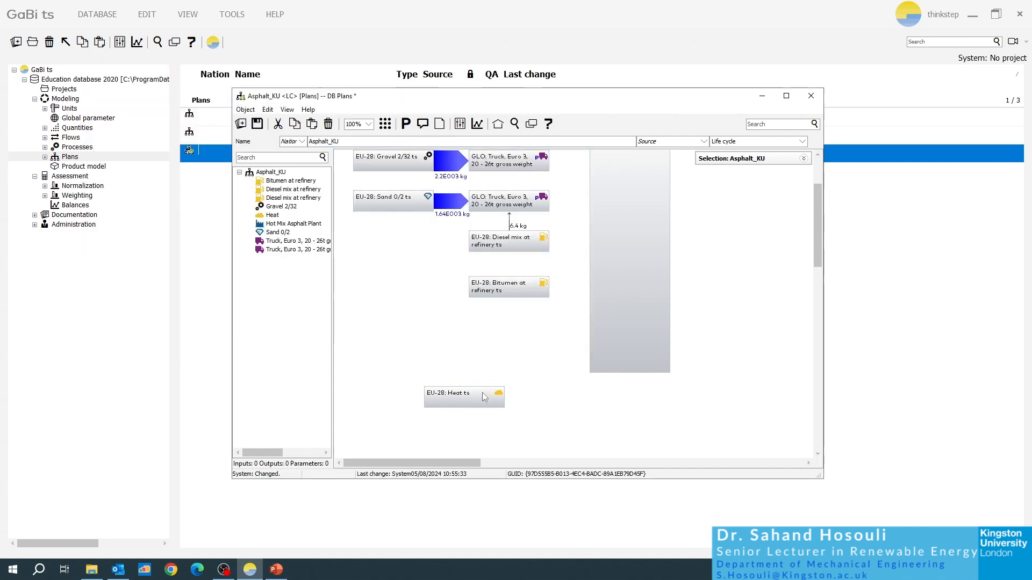
pyautogui.moveTo(485, 394); pyautogui.dragTo(529, 360)
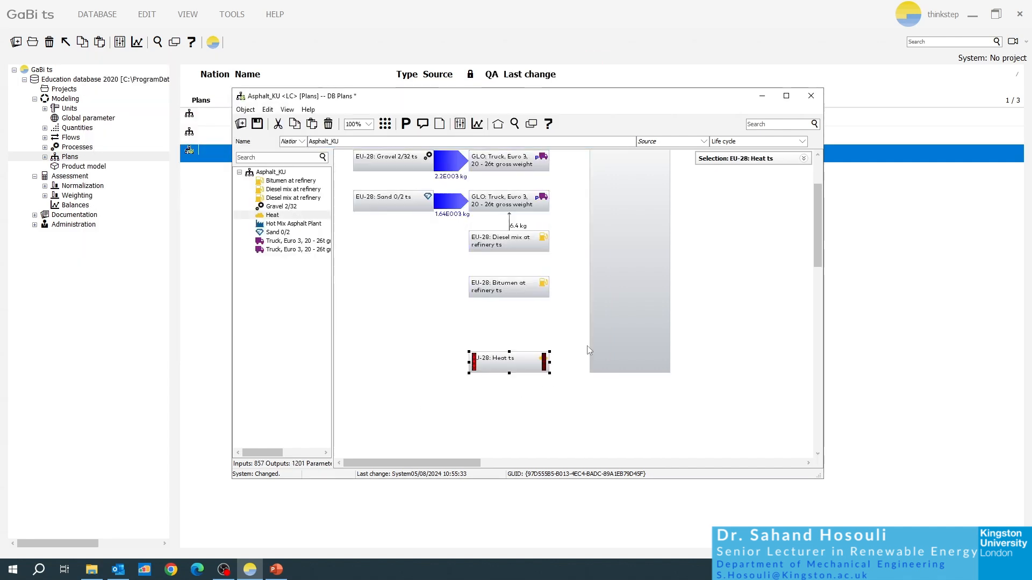
pyautogui.scroll(3, 643, 337)
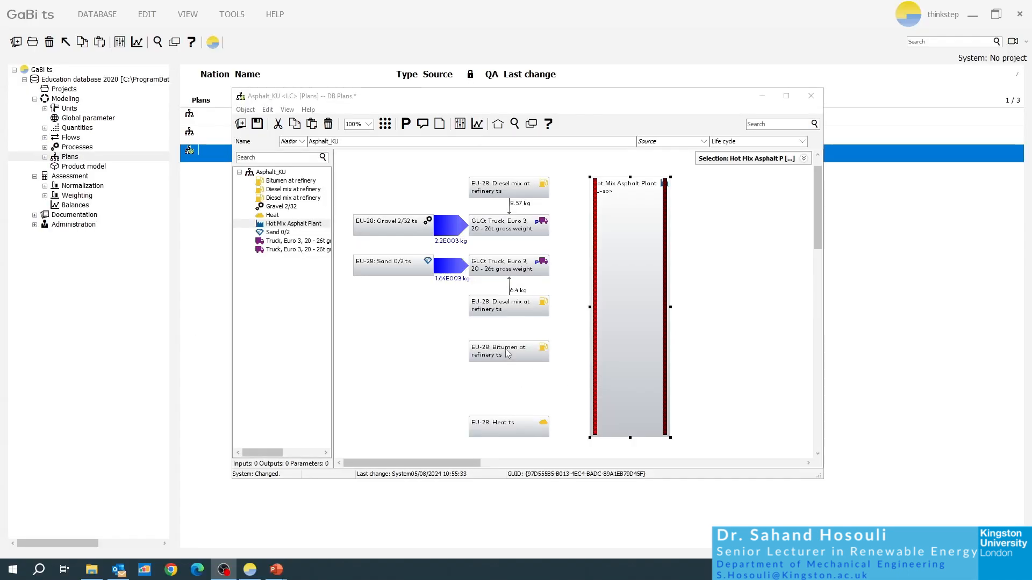
pyautogui.moveTo(508, 428); pyautogui.dragTo(510, 417)
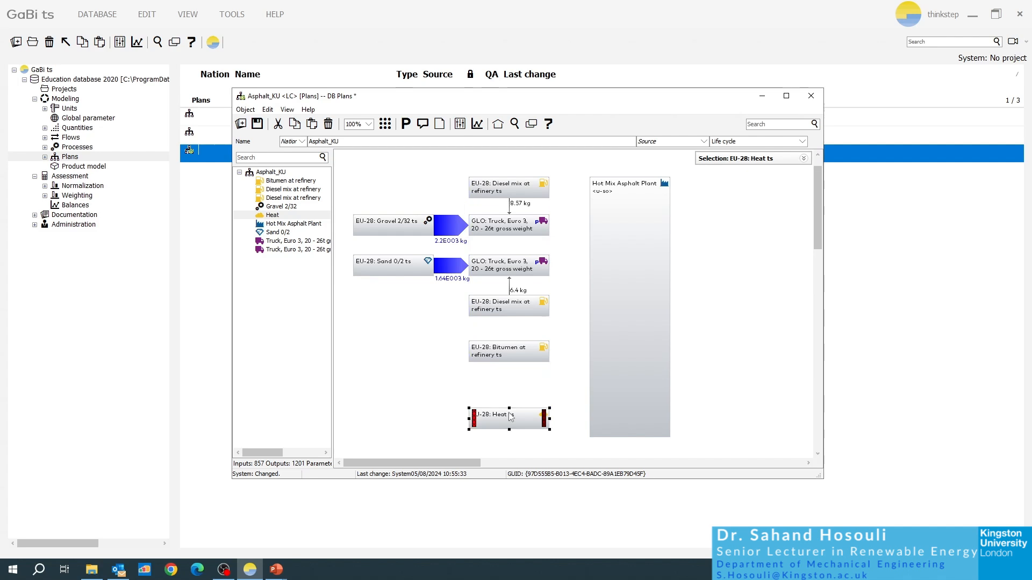
# Examine the output flows and amounts in the local settings of the Bitumen at refinery and Heat processes
pyautogui.click(508, 359)
pyautogui.doubleClick(508, 360)
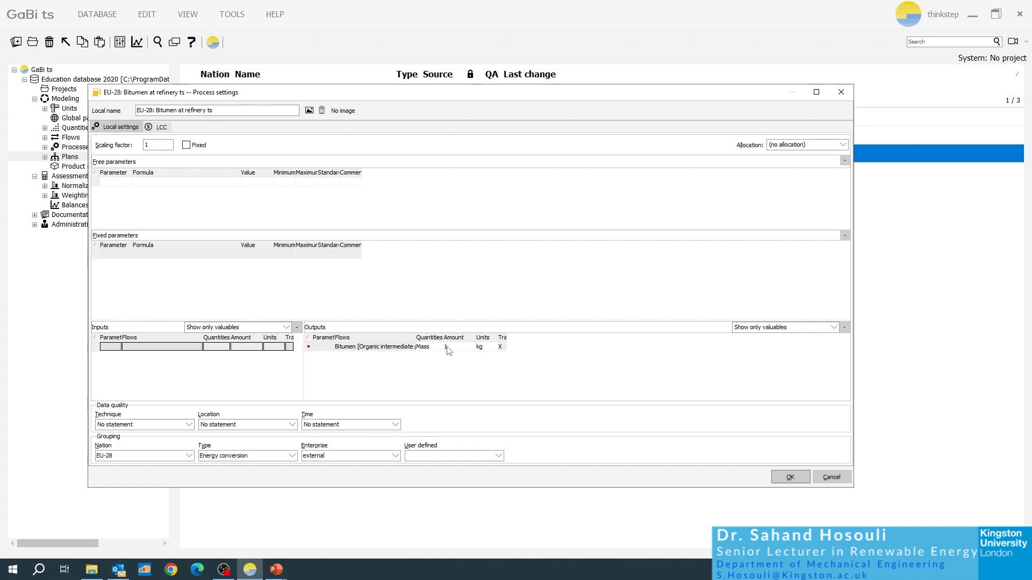
pyautogui.doubleClick(448, 347)
pyautogui.click(790, 477)
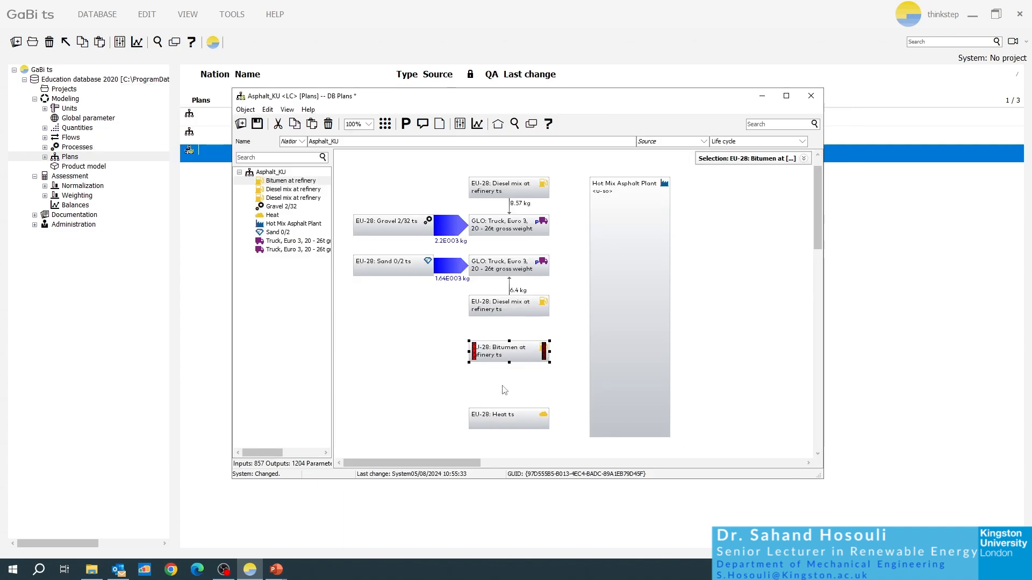
pyautogui.doubleClick(507, 415)
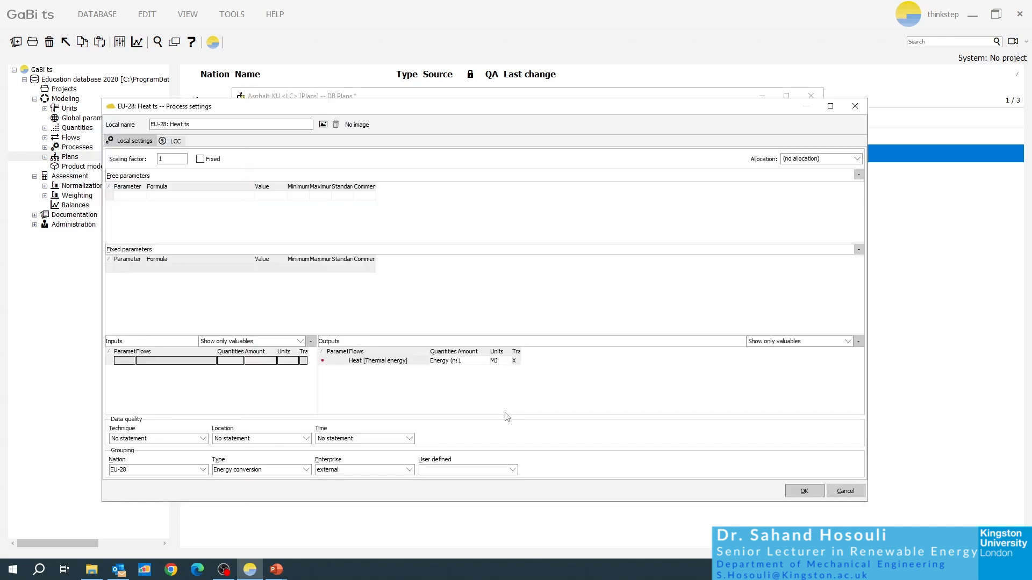
pyautogui.doubleClick(467, 362)
pyautogui.press('Tab')
pyautogui.click(804, 492)
pyautogui.click(527, 385)
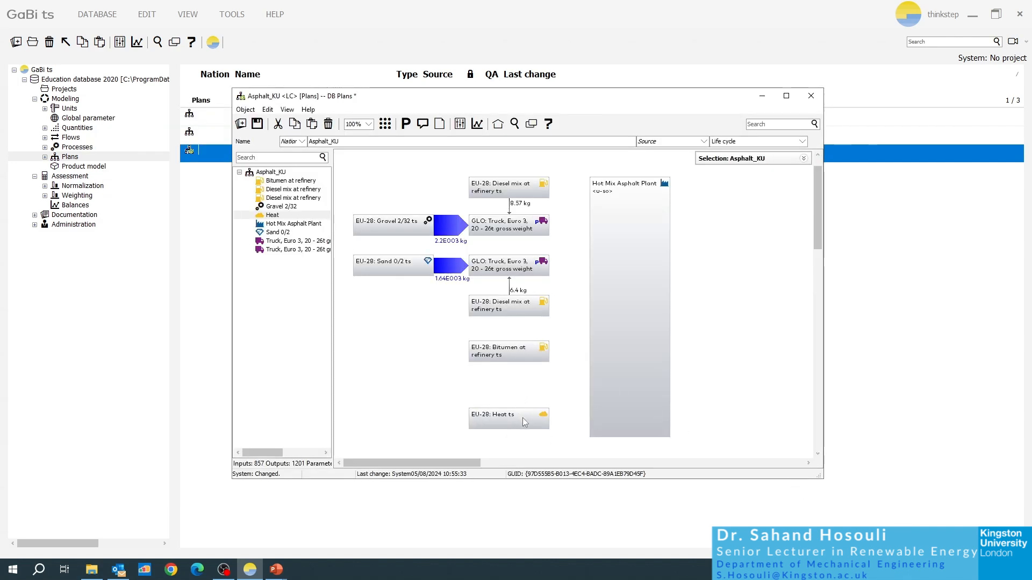
# Shift the Heat and Bitumen at refinery processes slightly downward on the plan
pyautogui.moveTo(507, 424); pyautogui.dragTo(508, 432)
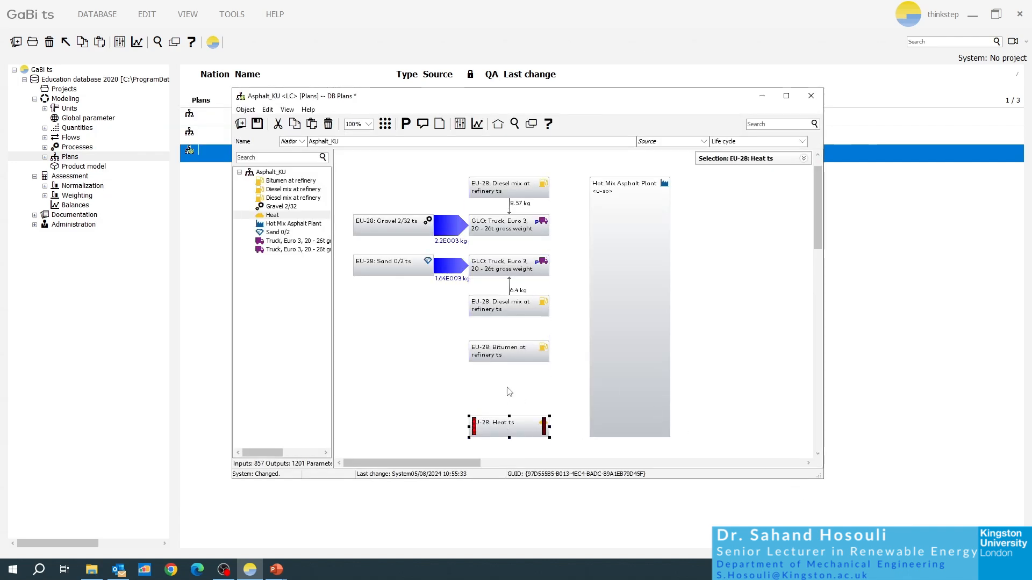
pyautogui.click(510, 386)
pyautogui.moveTo(508, 355); pyautogui.dragTo(508, 361)
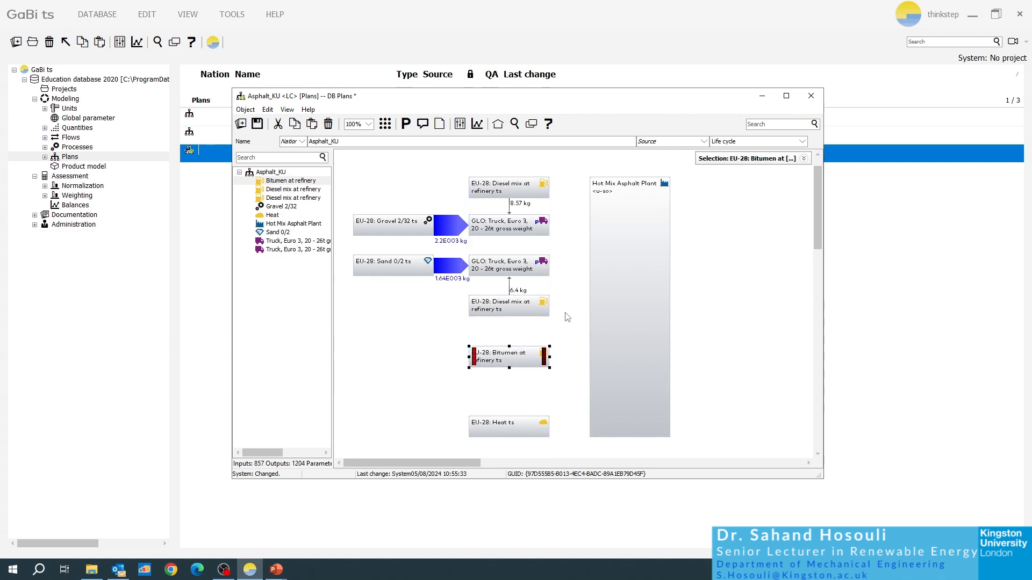
pyautogui.click(635, 175)
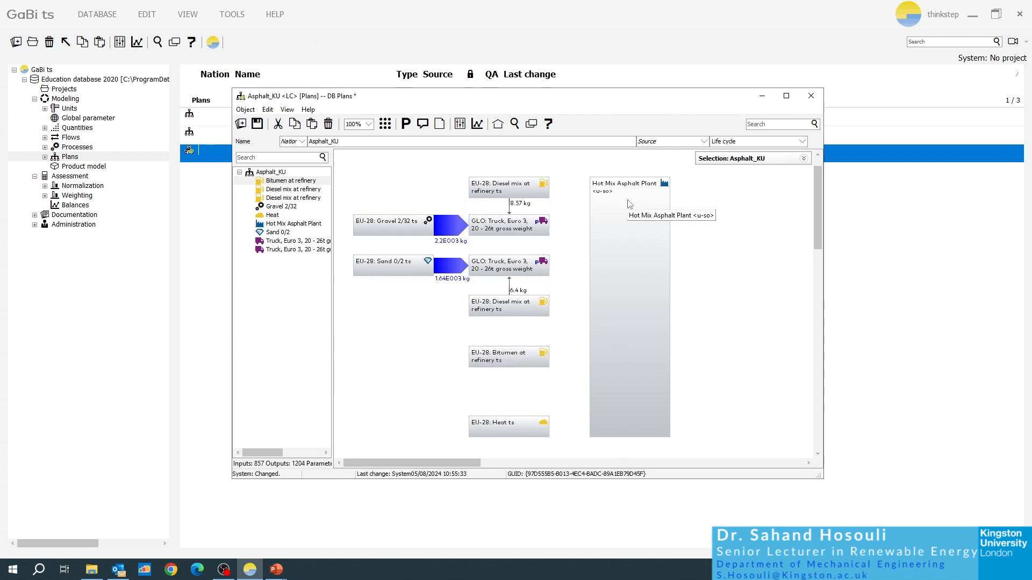
pyautogui.rightClick(623, 245)
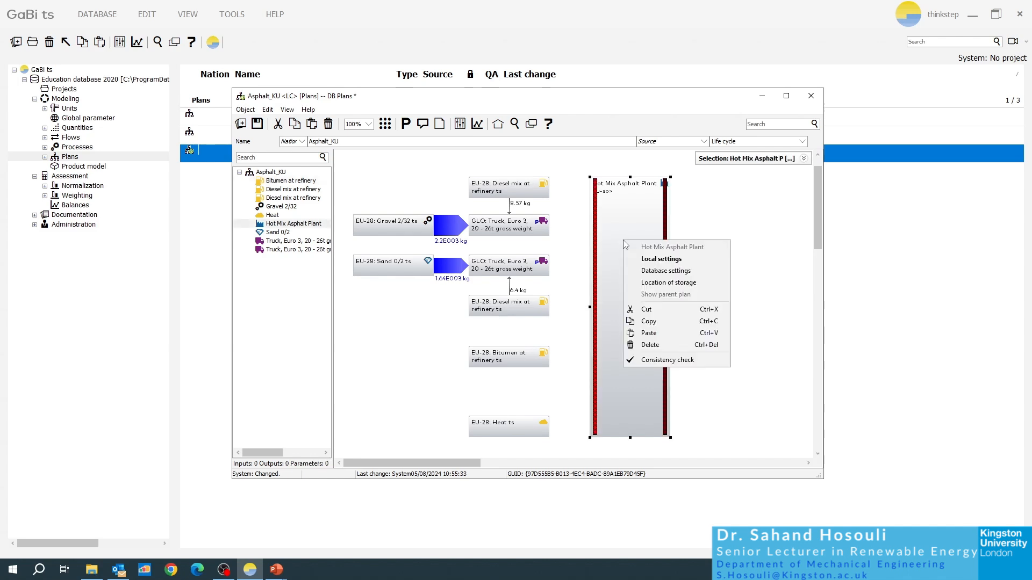
pyautogui.click(647, 257)
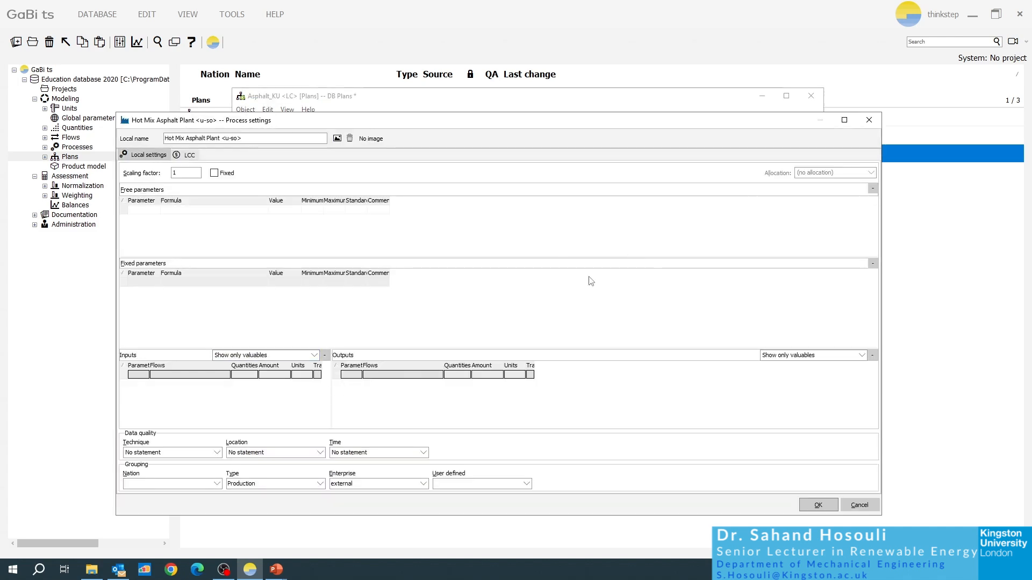
pyautogui.click(870, 121)
# Open the database settings of the Hot Mix Asphalt Plant and position its window beside the plan's supply processes
pyautogui.rightClick(632, 213)
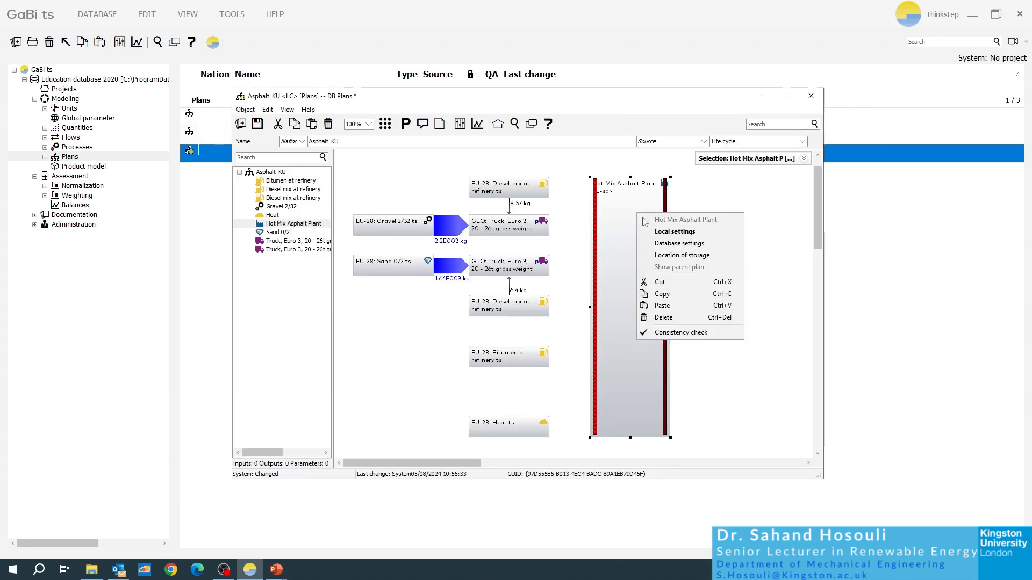
pyautogui.click(667, 243)
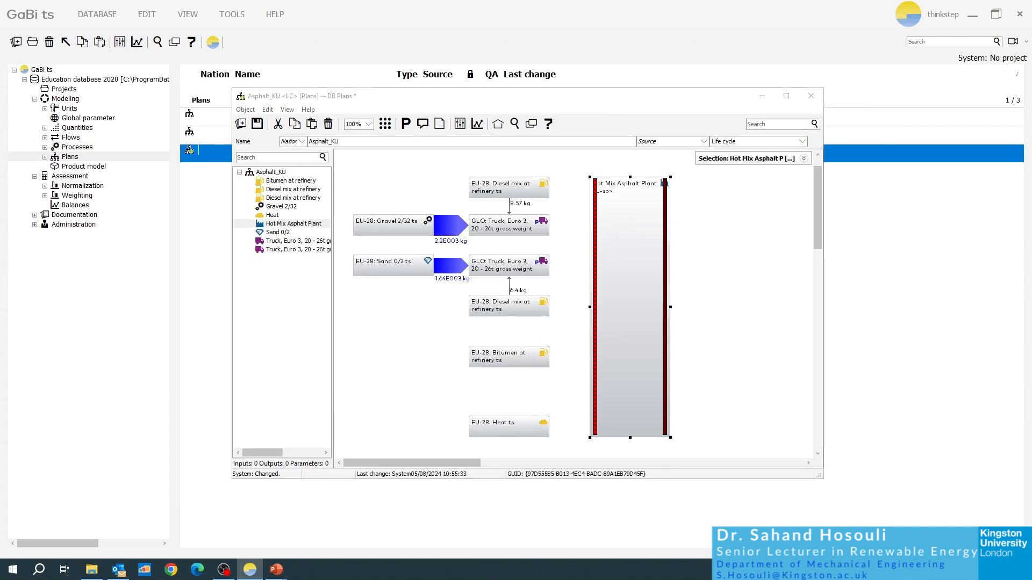
pyautogui.moveTo(695, 94); pyautogui.dragTo(791, 57)
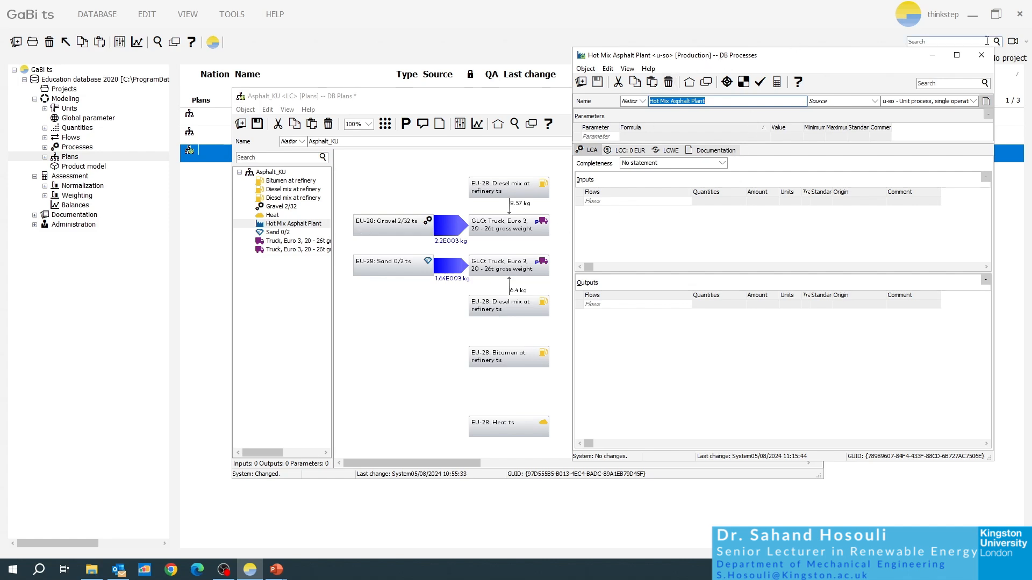
pyautogui.moveTo(830, 62); pyautogui.dragTo(842, 54)
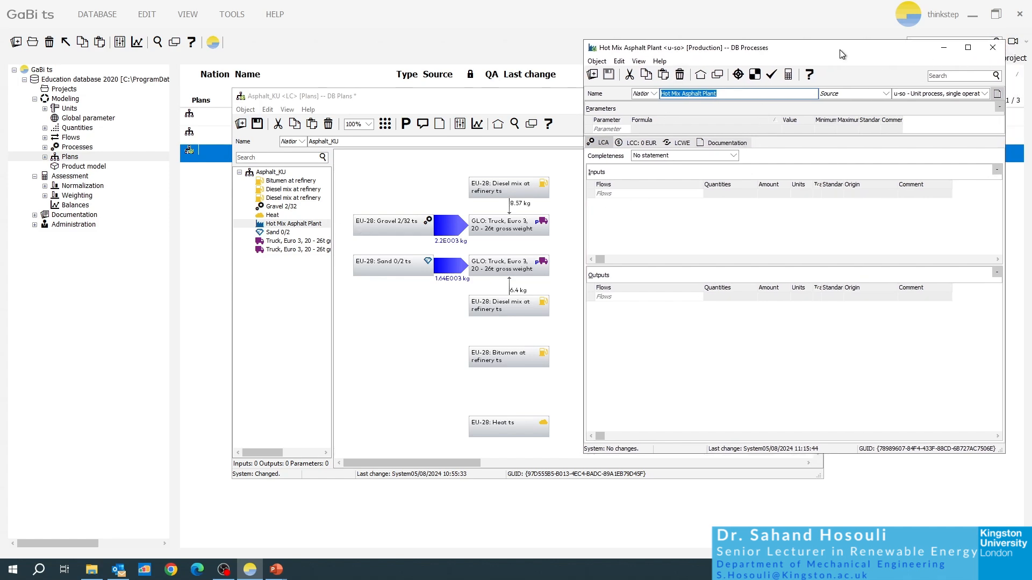
# Copy the Gravel (2/32) [Minerals] output flow from the EU-28 Gravel 2/32 process's local settings and close them
pyautogui.click(377, 226)
pyautogui.rightClick(378, 226)
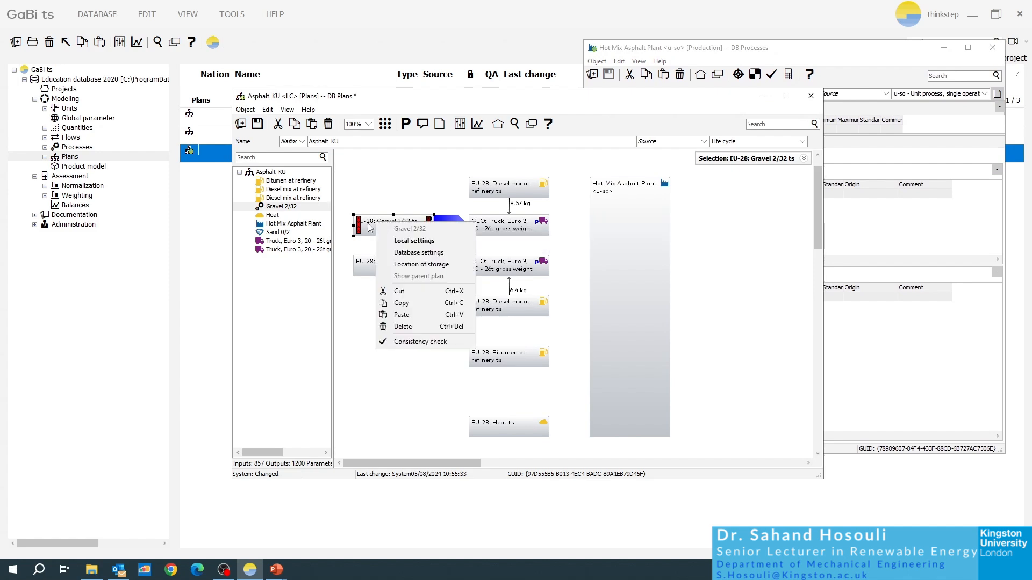
pyautogui.click(376, 226)
pyautogui.doubleClick(376, 226)
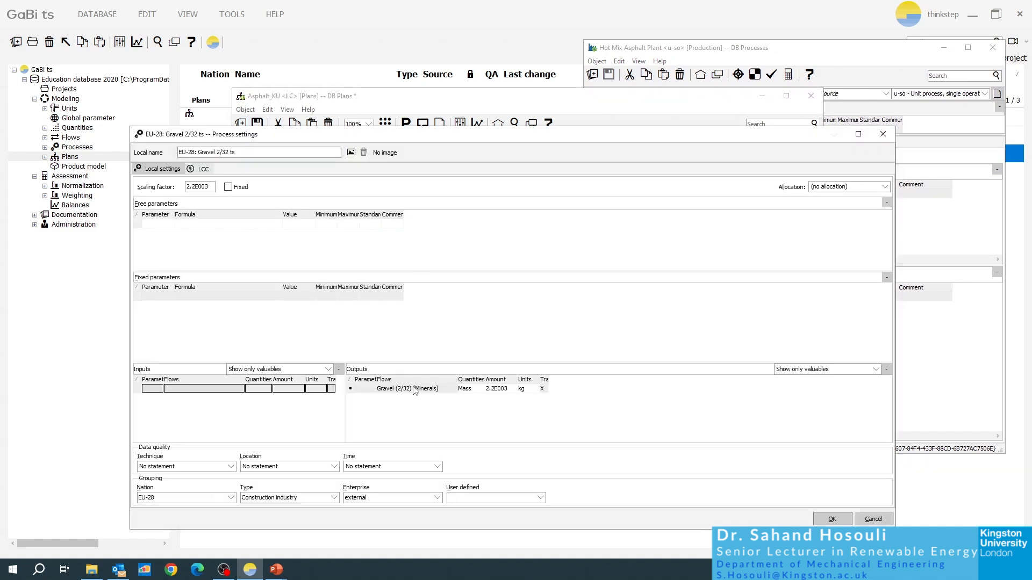
pyautogui.click(391, 390)
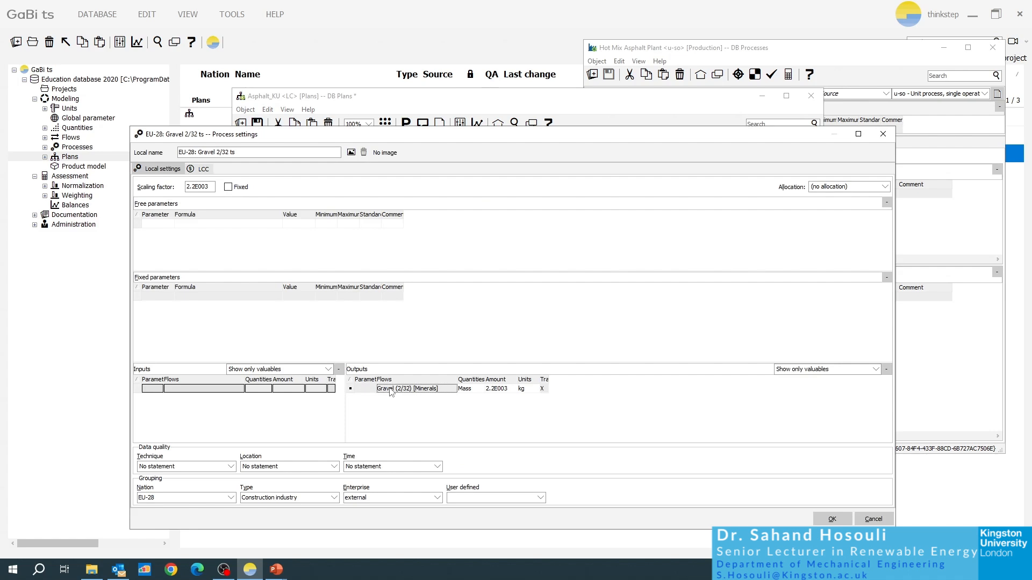
pyautogui.rightClick(391, 390)
pyautogui.click(400, 404)
pyautogui.click(883, 134)
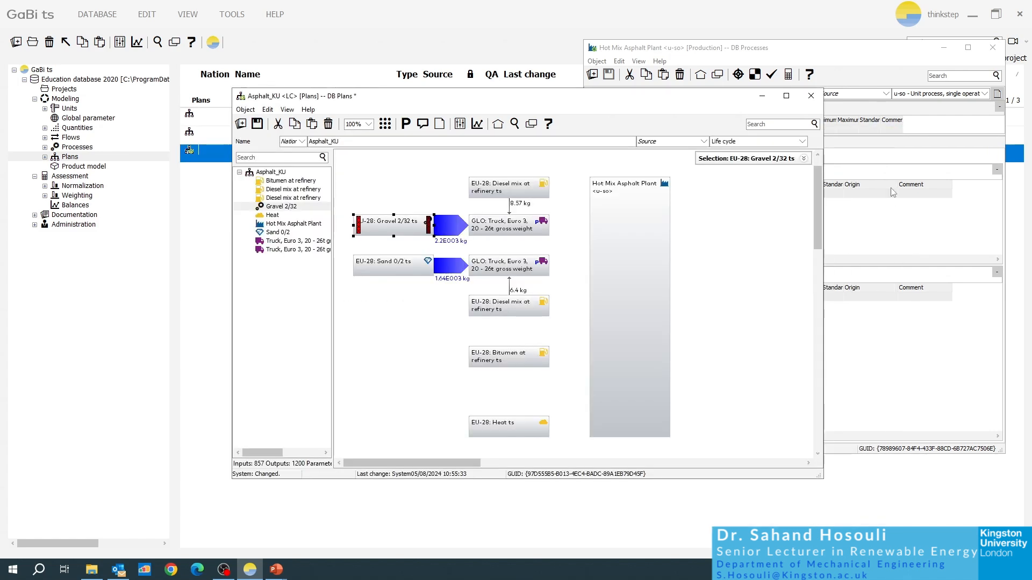
# Add the copied Gravel (2/32) [Minerals] flow as an input of the Hot Mix Asphalt Plant and return to the plan
pyautogui.click(676, 214)
pyautogui.click(609, 194)
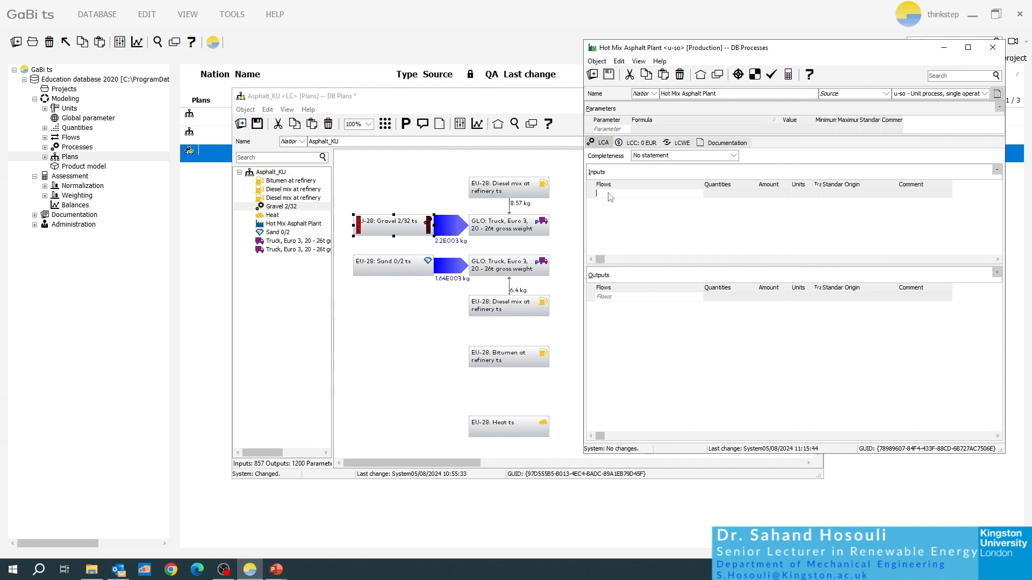
pyautogui.rightClick(610, 197)
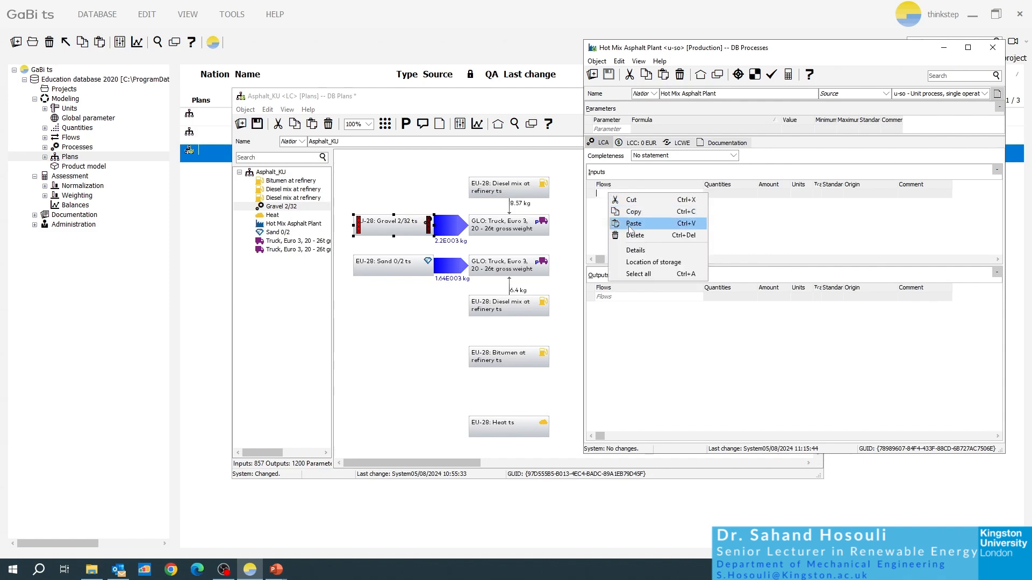
pyautogui.click(630, 223)
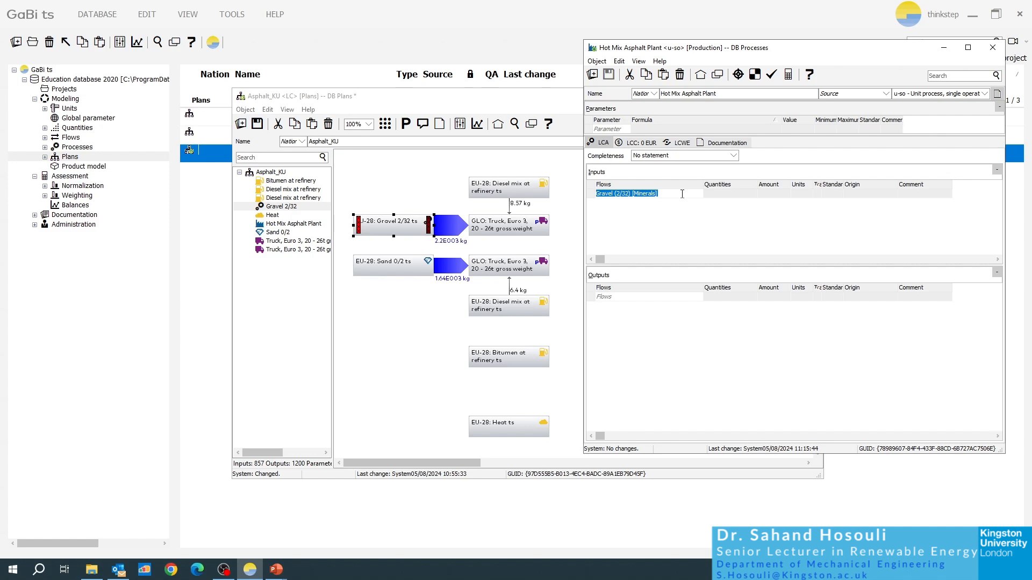
pyautogui.press('Return')
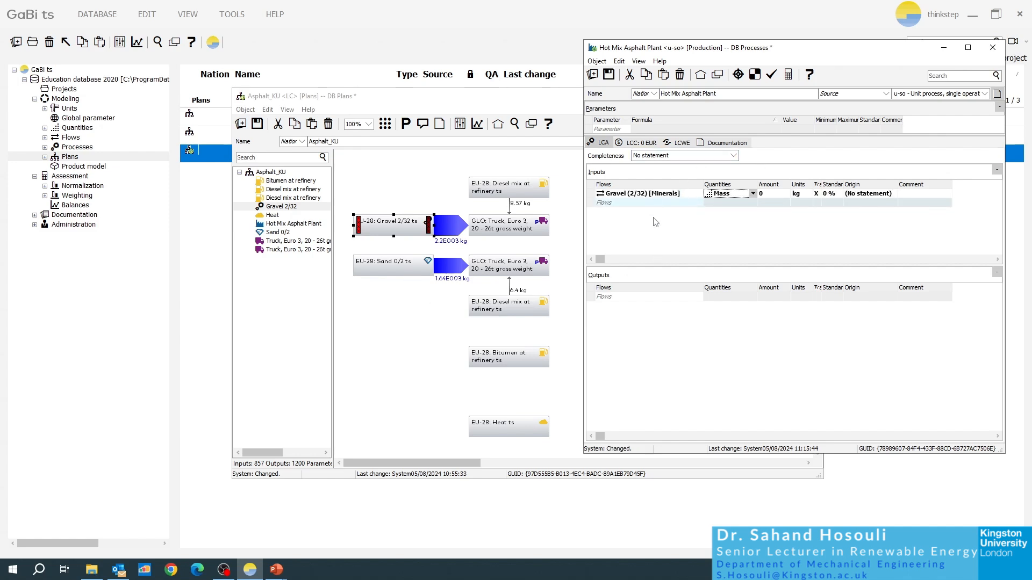
pyautogui.click(442, 299)
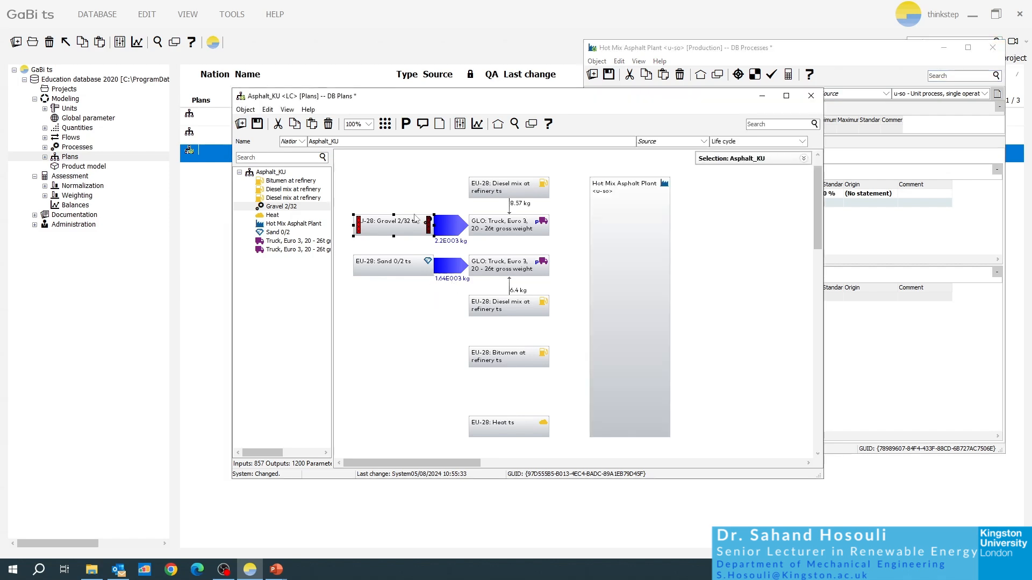
# Copy the Sand (0/2) [Minerals] output flow from the EU-28 Sand 0/2 process's local settings and close them
pyautogui.click(392, 268)
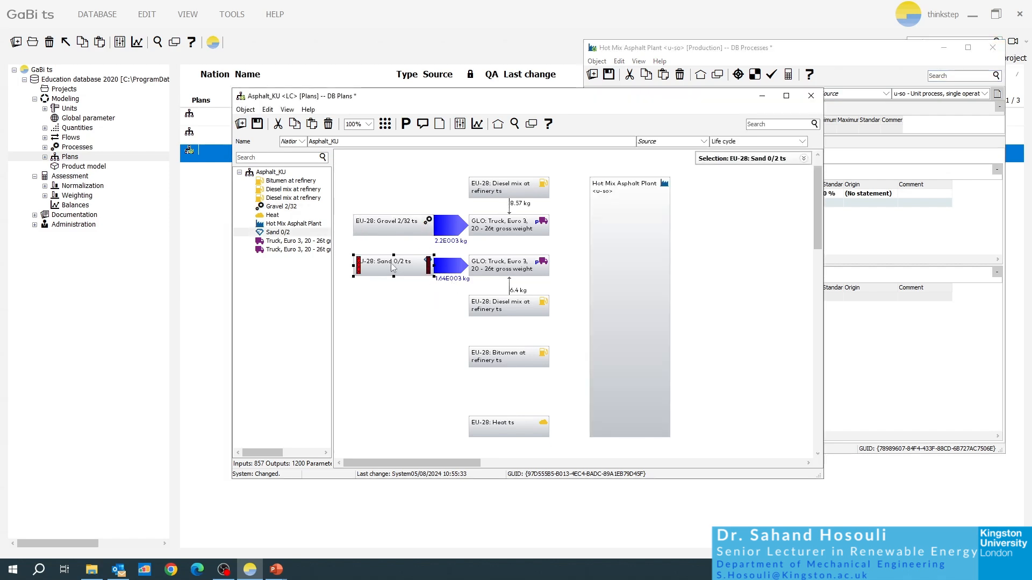
pyautogui.doubleClick(394, 266)
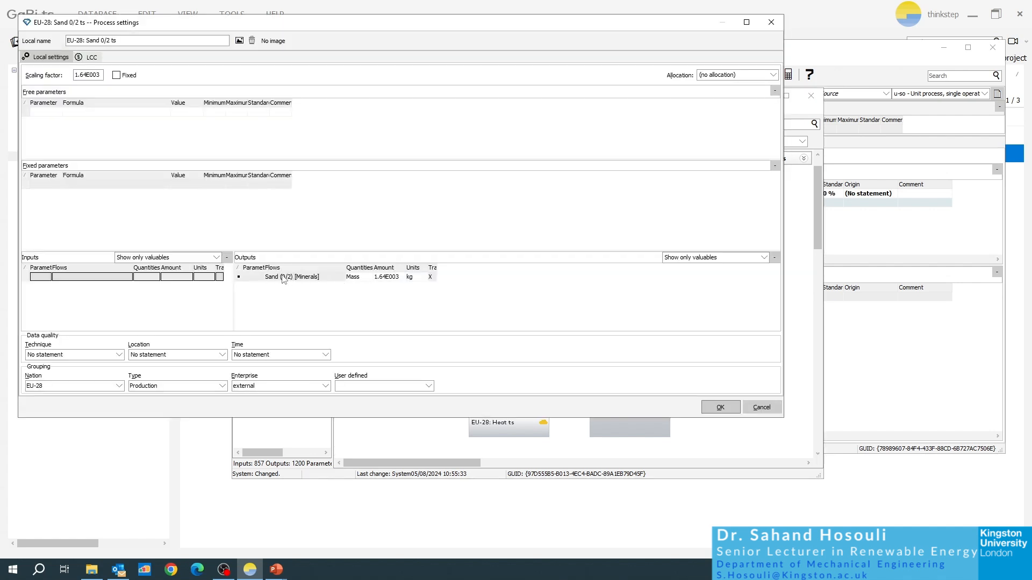
pyautogui.click(270, 278)
pyautogui.rightClick(275, 280)
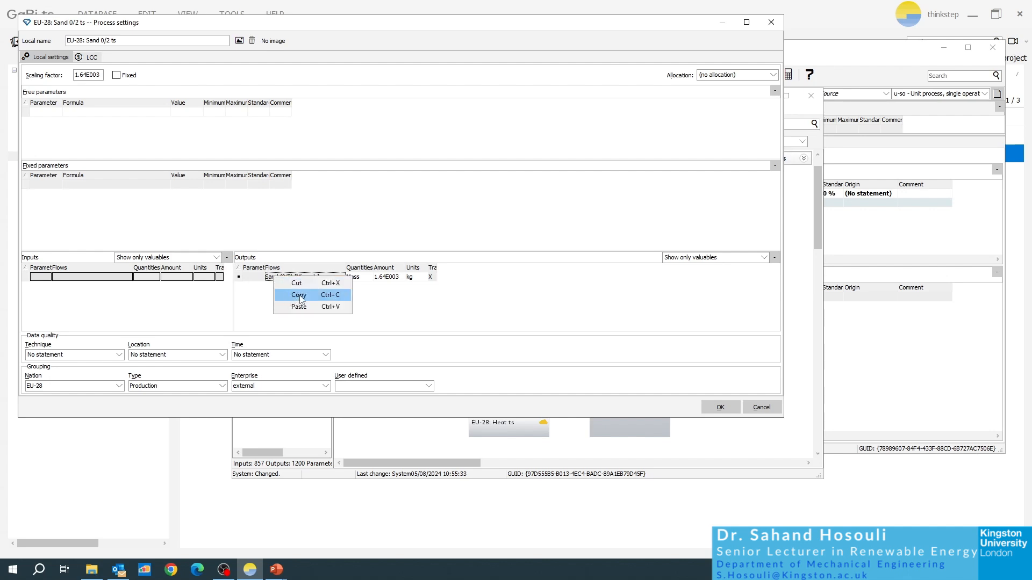
pyautogui.click(300, 295)
pyautogui.click(720, 408)
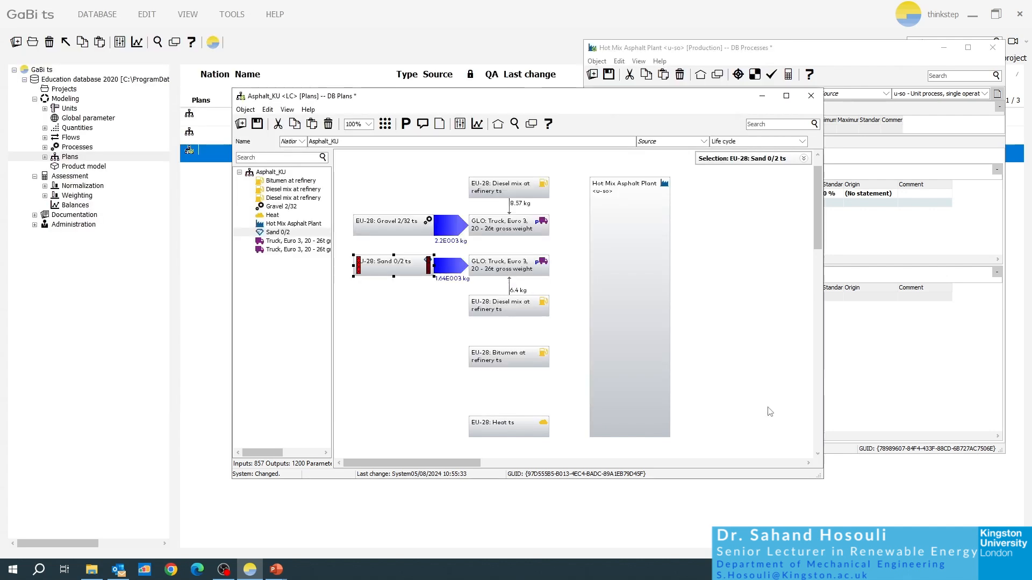
# Add the copied Sand (0/2) [Minerals] flow as an input of the Hot Mix Asphalt Plant
pyautogui.click(890, 258)
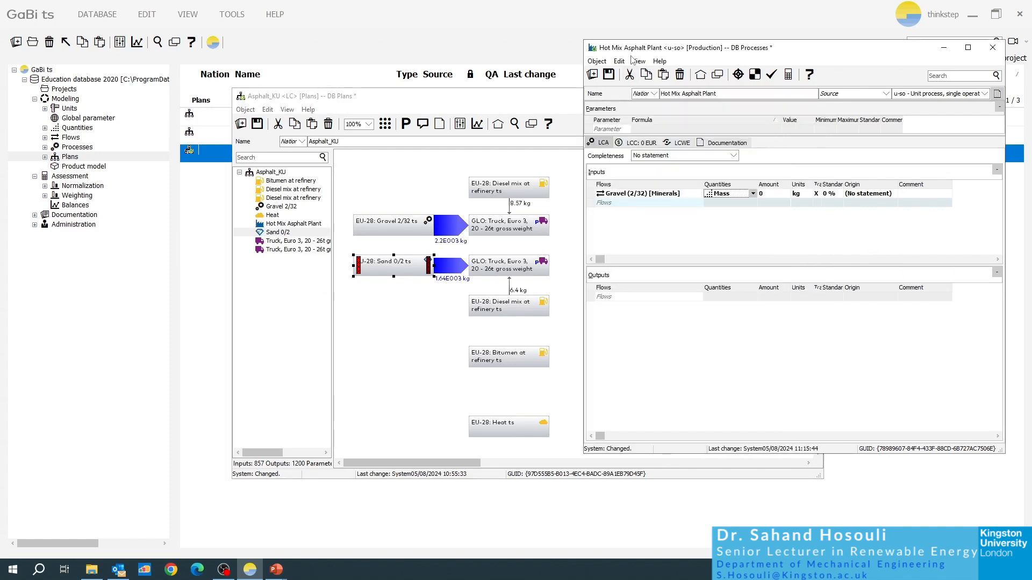
pyautogui.click(616, 204)
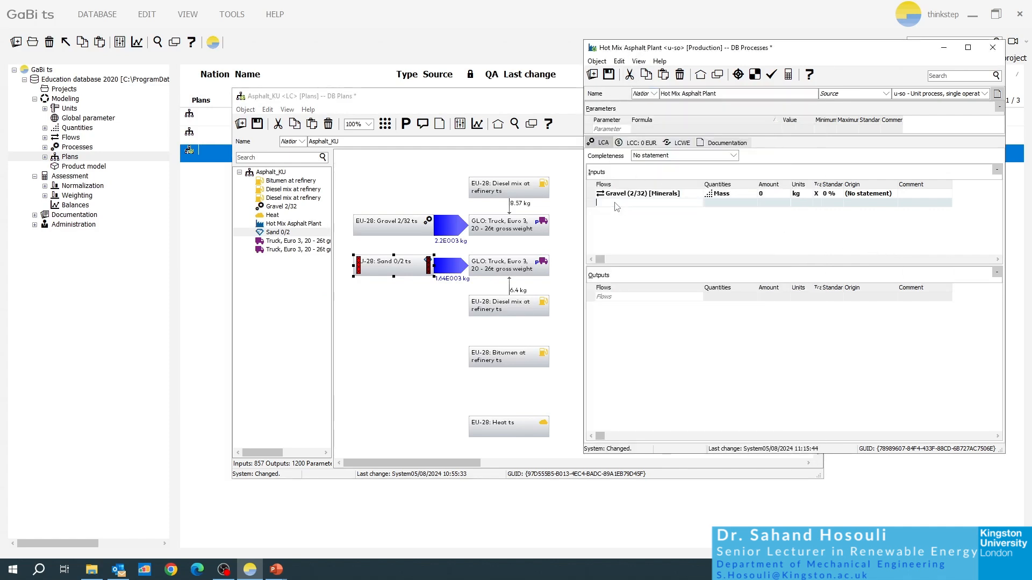
pyautogui.rightClick(617, 207)
pyautogui.click(632, 237)
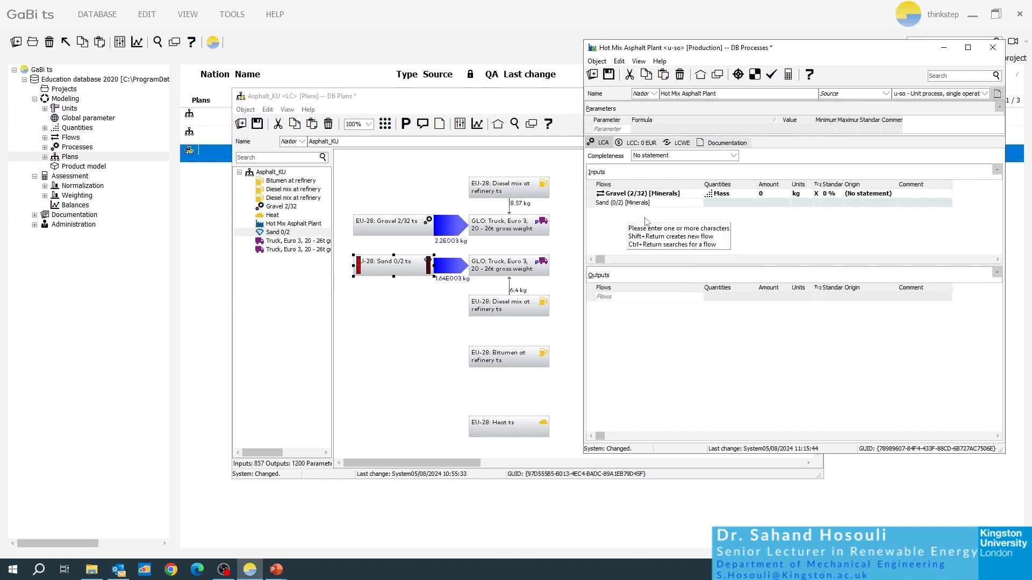
pyautogui.press('Return')
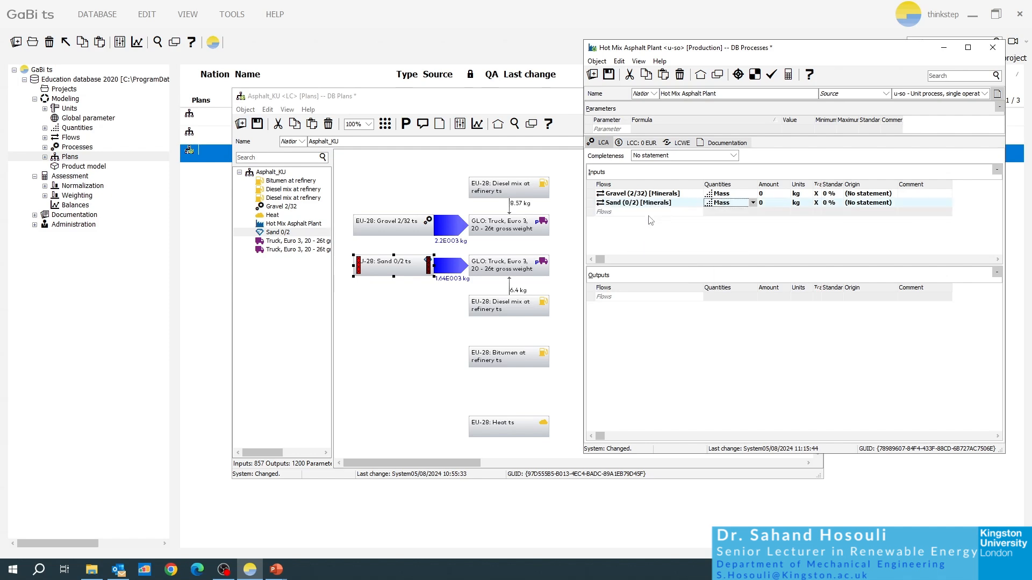
# Copy the Bitumen [Organic intermediate products] output flow from the EU-28 Bitumen at refinery process's local settings and close them
pyautogui.doubleClick(507, 357)
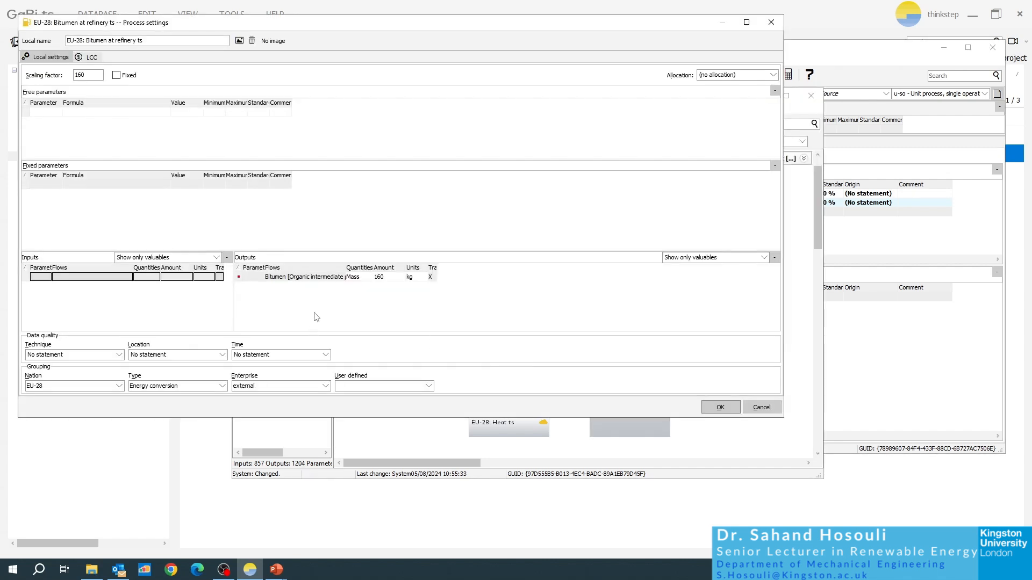
pyautogui.click(274, 278)
pyautogui.rightClick(276, 279)
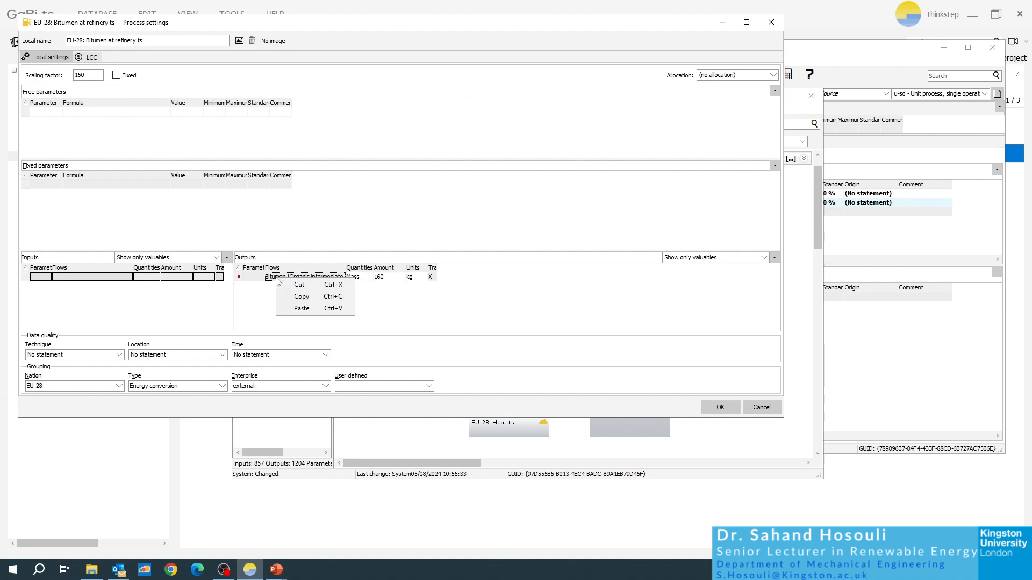
pyautogui.click(299, 298)
pyautogui.click(771, 22)
# Add the copied Bitumen [Organic intermediate products] flow as an input of the Hot Mix Asphalt Plant
pyautogui.click(774, 52)
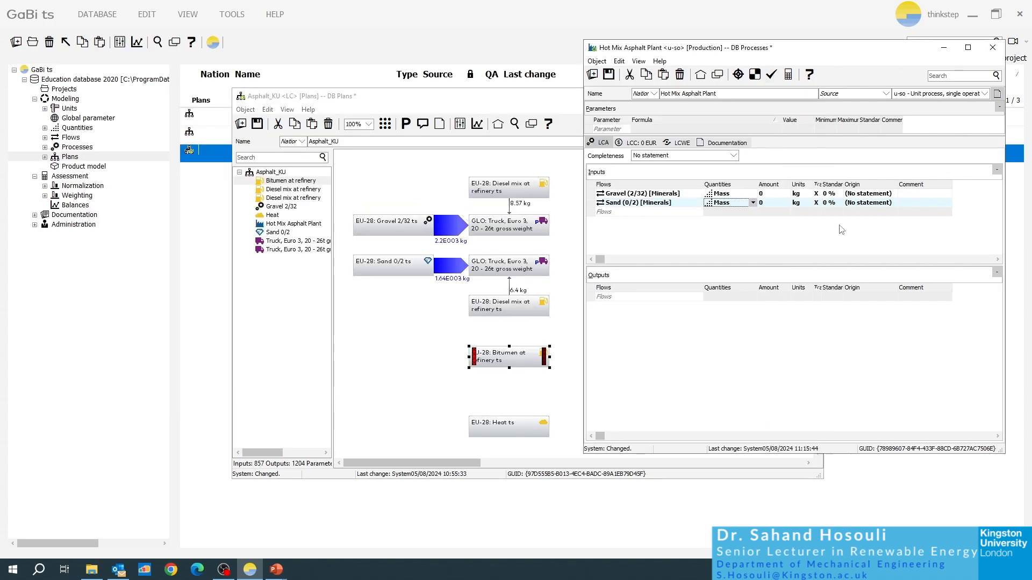
pyautogui.click(633, 212)
pyautogui.rightClick(634, 211)
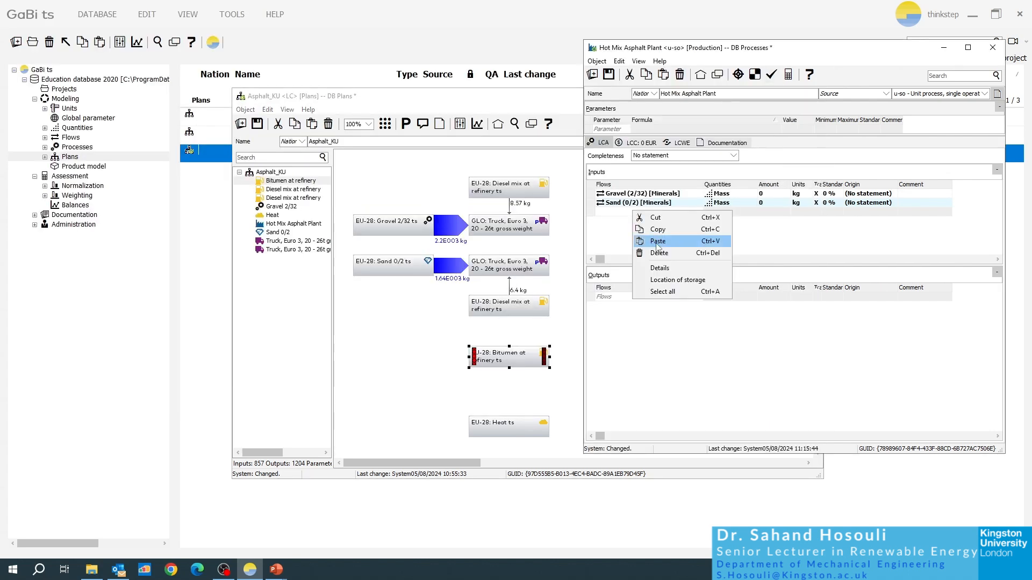
pyautogui.click(668, 241)
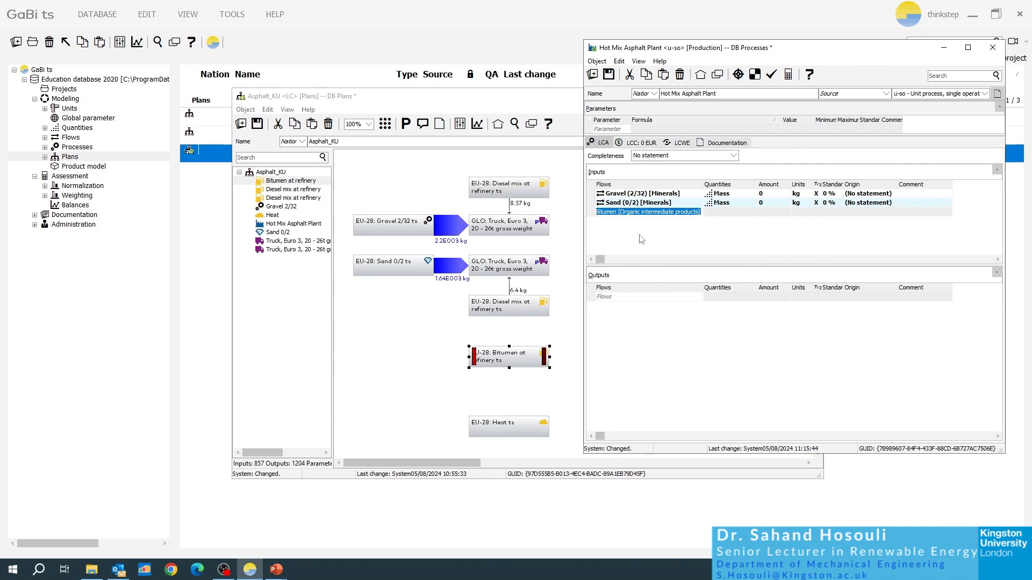
pyautogui.press('Return')
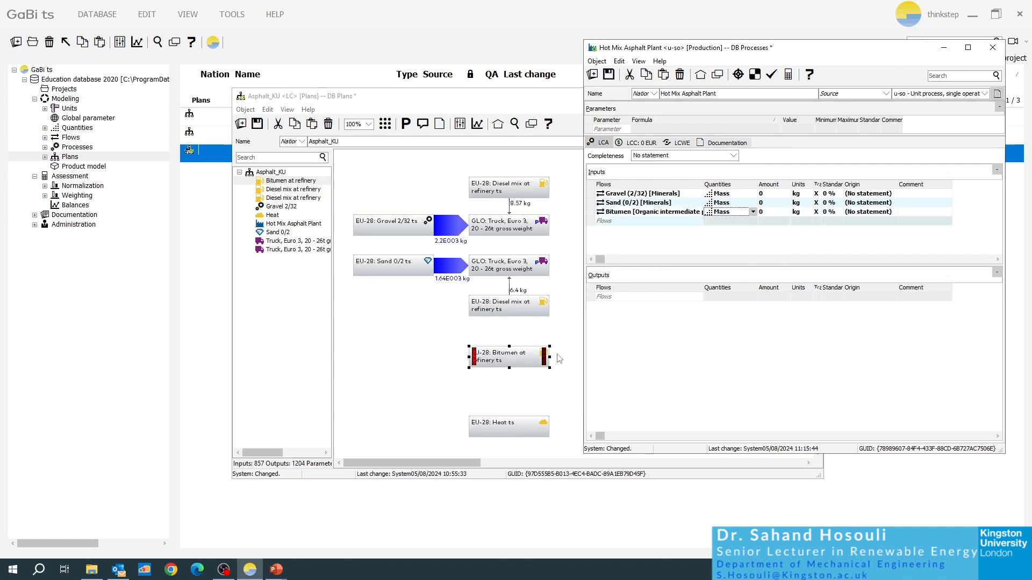
# Copy the Heat [Thermal energy] output flow from the EU-28 Heat process's local settings and close them
pyautogui.doubleClick(504, 425)
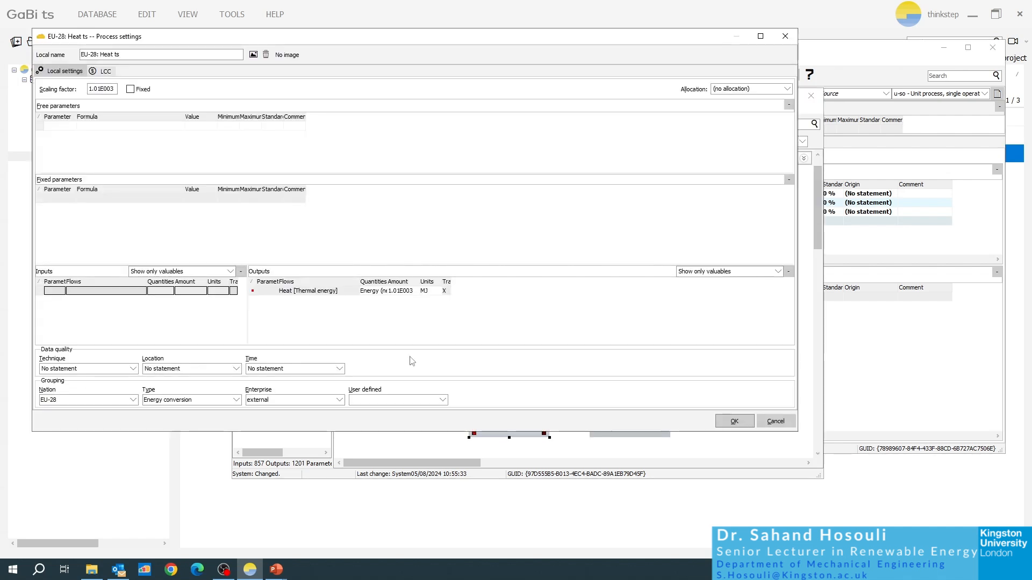
pyautogui.click(297, 294)
pyautogui.rightClick(299, 295)
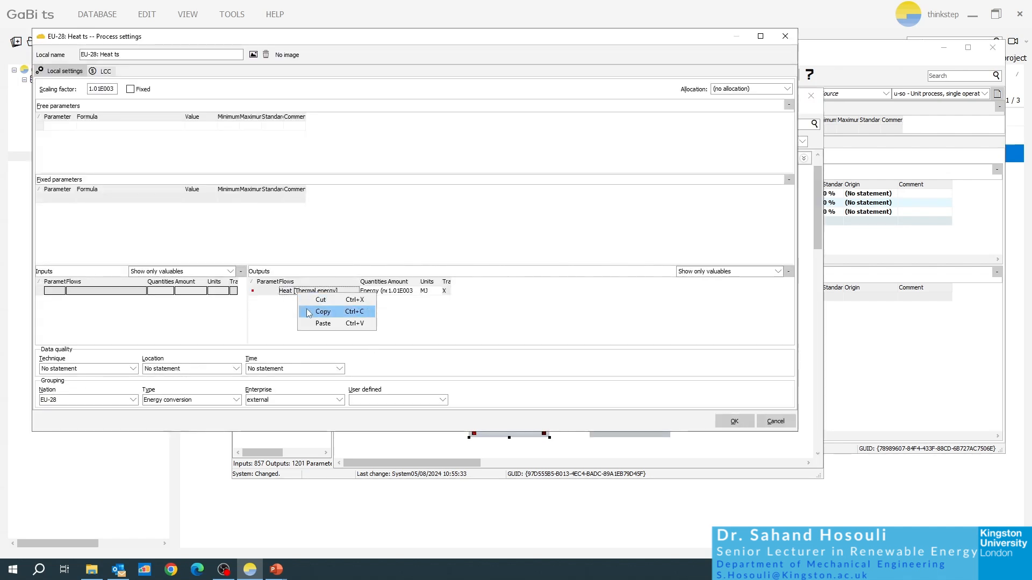
pyautogui.click(310, 311)
pyautogui.click(789, 37)
# Add the copied Heat [Thermal energy] flow as an input of the Hot Mix Asphalt Plant
pyautogui.click(854, 221)
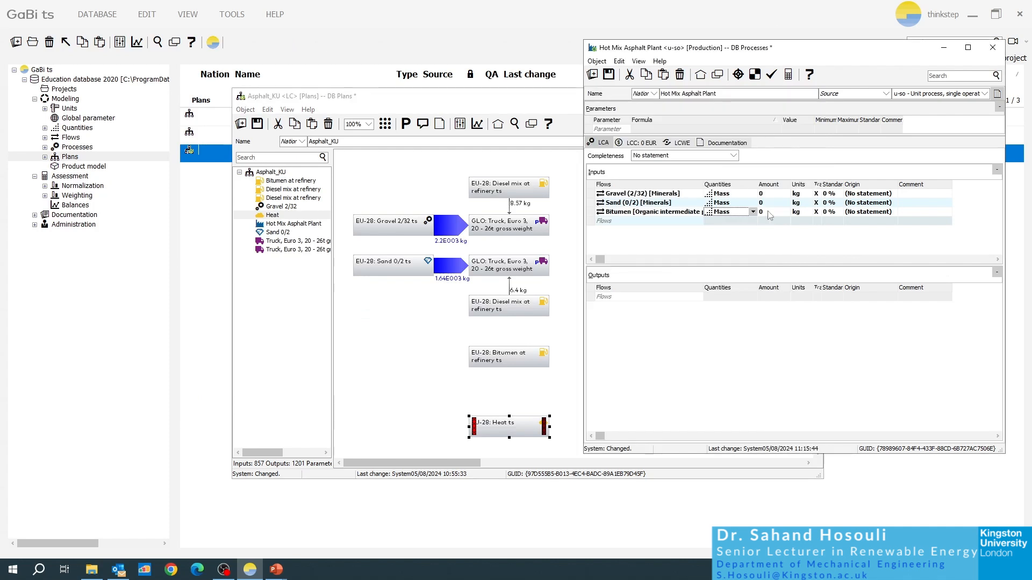
pyautogui.click(646, 220)
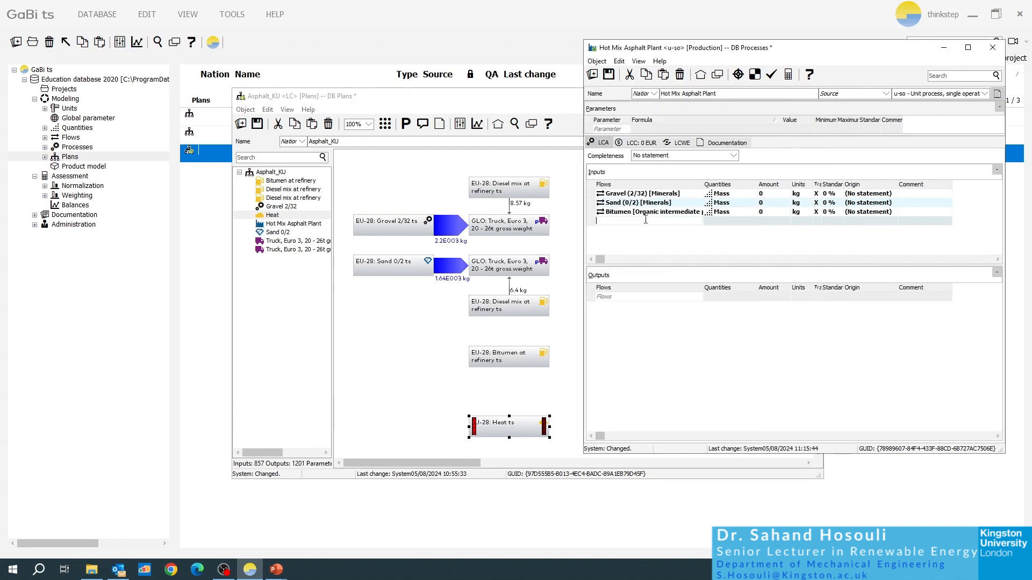
pyautogui.rightClick(646, 223)
pyautogui.click(670, 253)
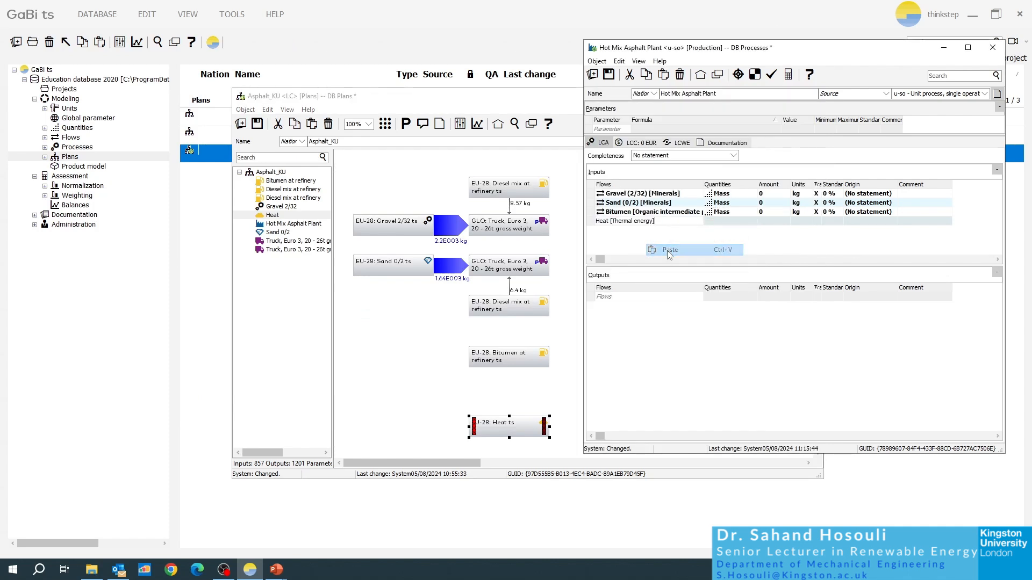
pyautogui.press('Return')
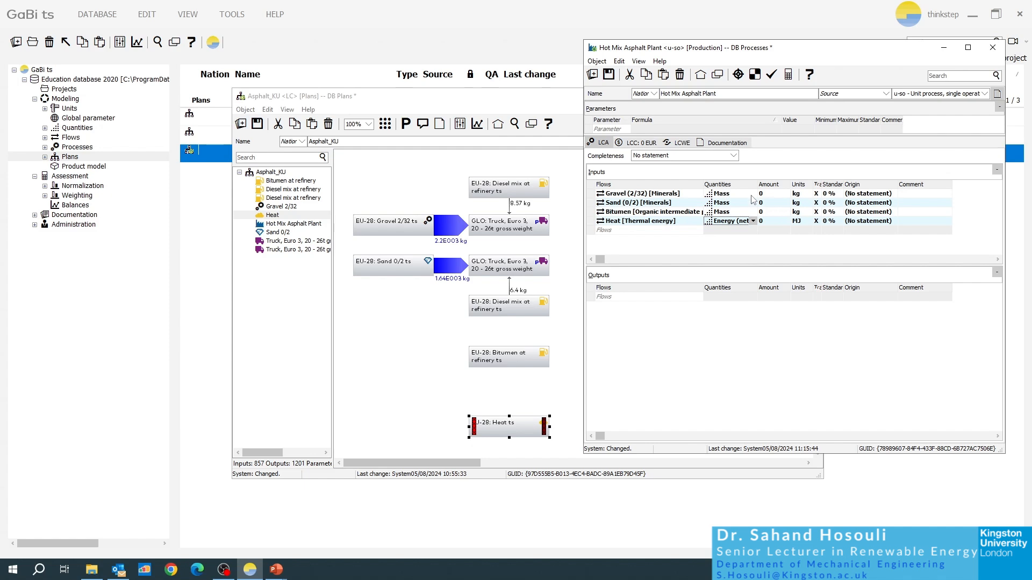
# Set the plant's input amounts to 2.2E003 kg for Gravel (2/32) and 1.64E003 kg for Sand (0/2)
pyautogui.click(773, 195)
pyautogui.doubleClick(772, 193)
pyautogui.write('2.2E00')
pyautogui.press('Return')
pyautogui.doubleClick(768, 202)
pyautogui.write('1.')
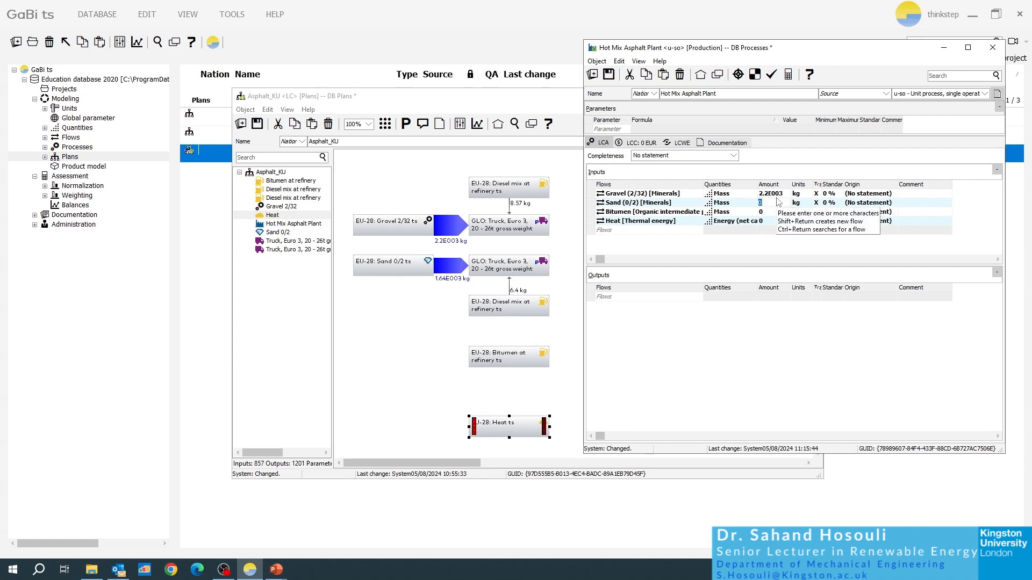
pyautogui.write('64E0')
pyautogui.press('Return')
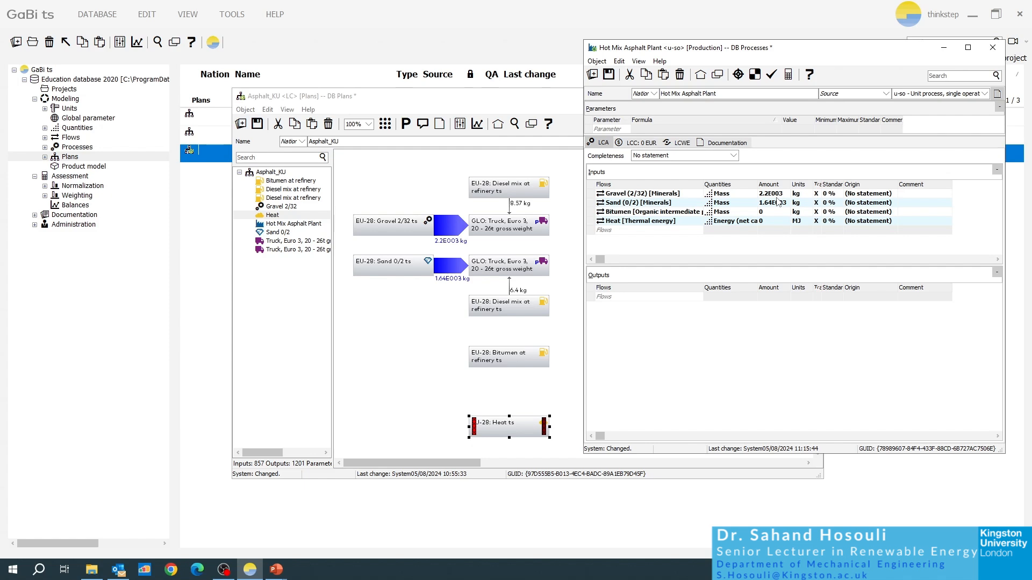
# Set the plant's bitumen input to 160 kg and heat input to 1012 MJ, saving and closing the process
pyautogui.doubleClick(770, 212)
pyautogui.write('160')
pyautogui.doubleClick(778, 221)
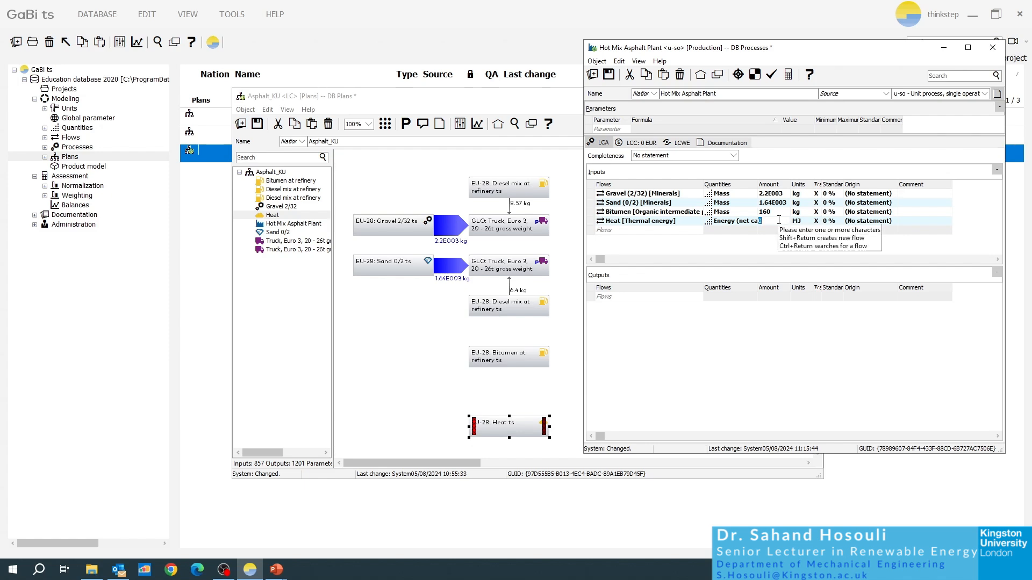
pyautogui.write('1012')
pyautogui.press('Return')
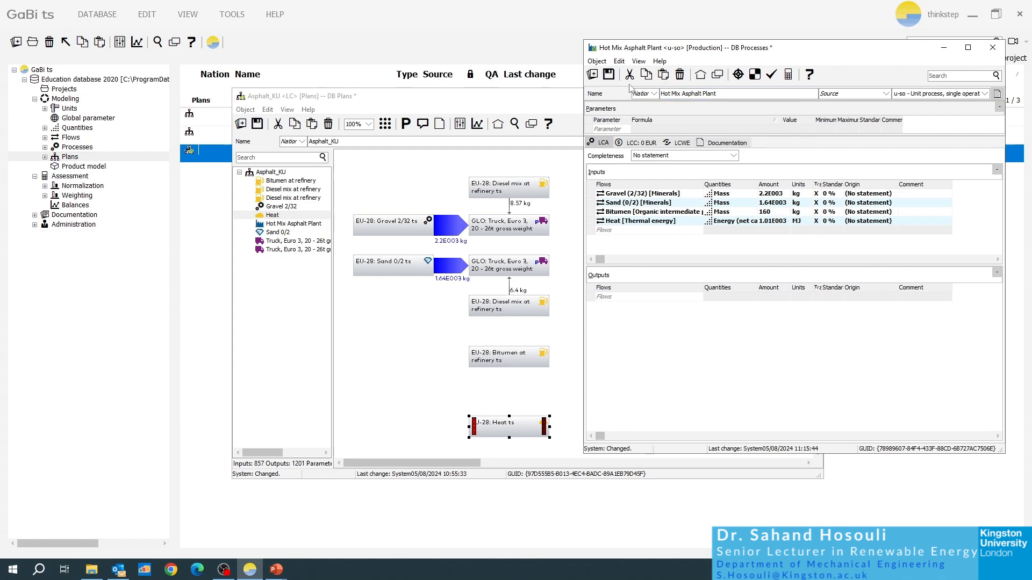
pyautogui.click(609, 75)
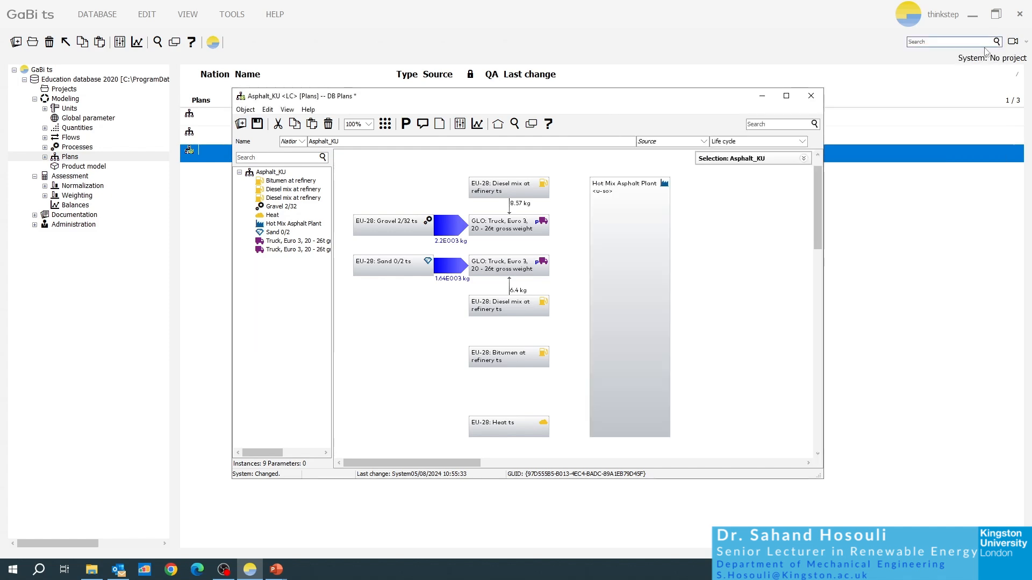
pyautogui.click(993, 47)
# Connect the outputs of both the gravel truck and the sand truck to the Hot Mix Asphalt Plant
pyautogui.click(548, 228)
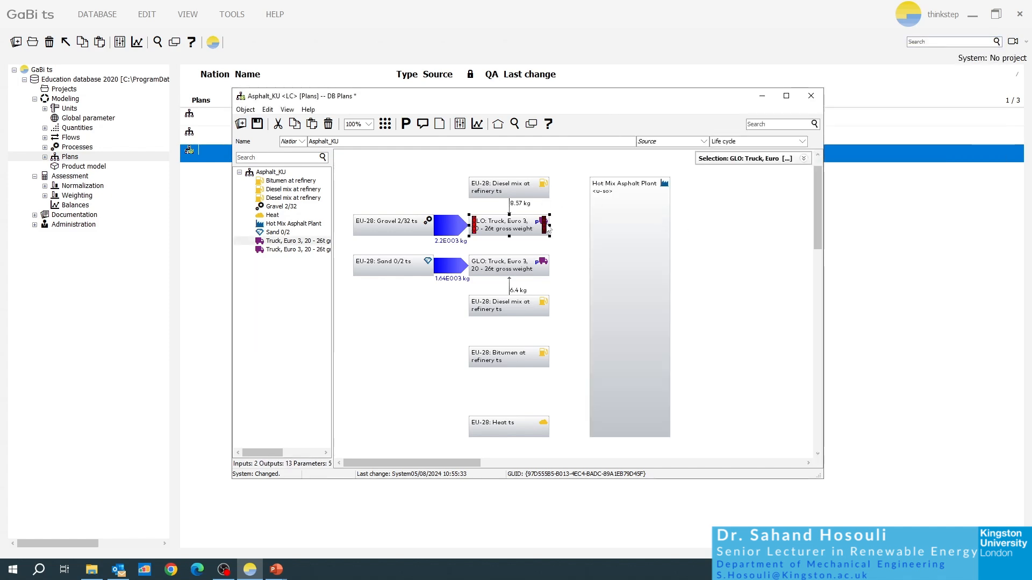
pyautogui.moveTo(544, 228); pyautogui.dragTo(606, 228)
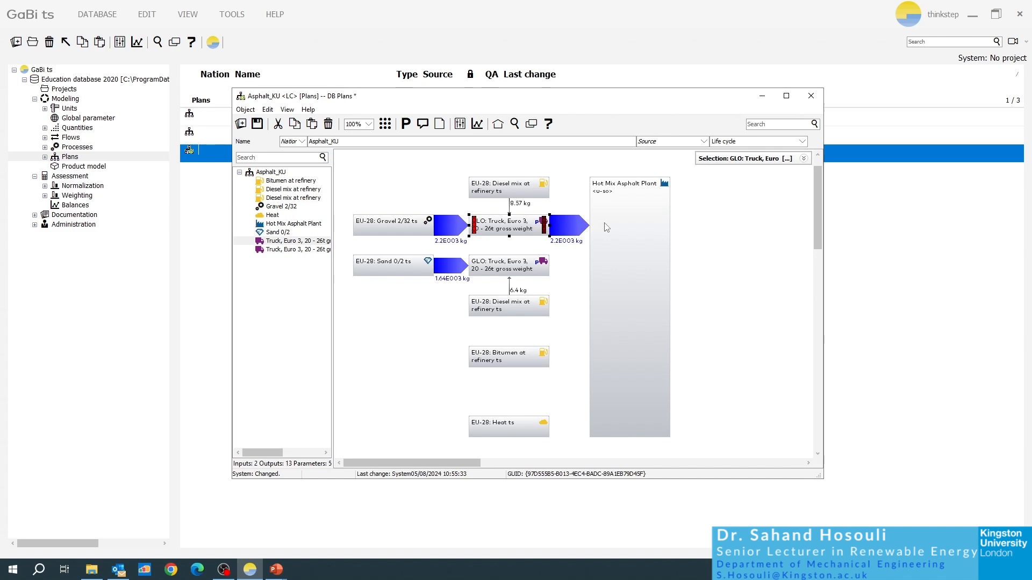
pyautogui.click(542, 269)
pyautogui.moveTo(547, 271); pyautogui.dragTo(633, 265)
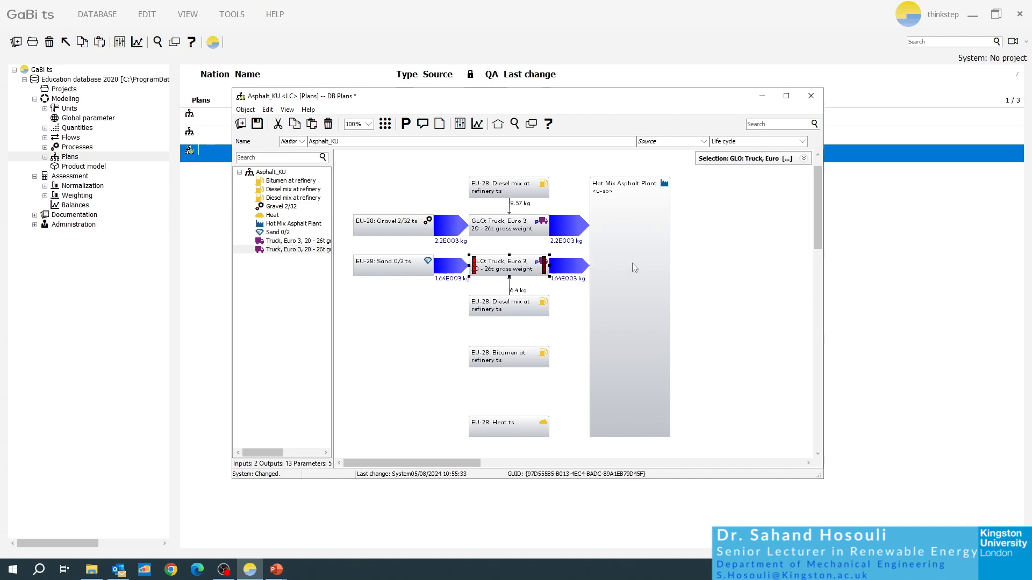
# Connect the output of the EU-28 Bitumen at refinery process to the Hot Mix Asphalt Plant
pyautogui.click(569, 301)
pyautogui.click(549, 362)
pyautogui.moveTo(547, 362); pyautogui.dragTo(644, 355)
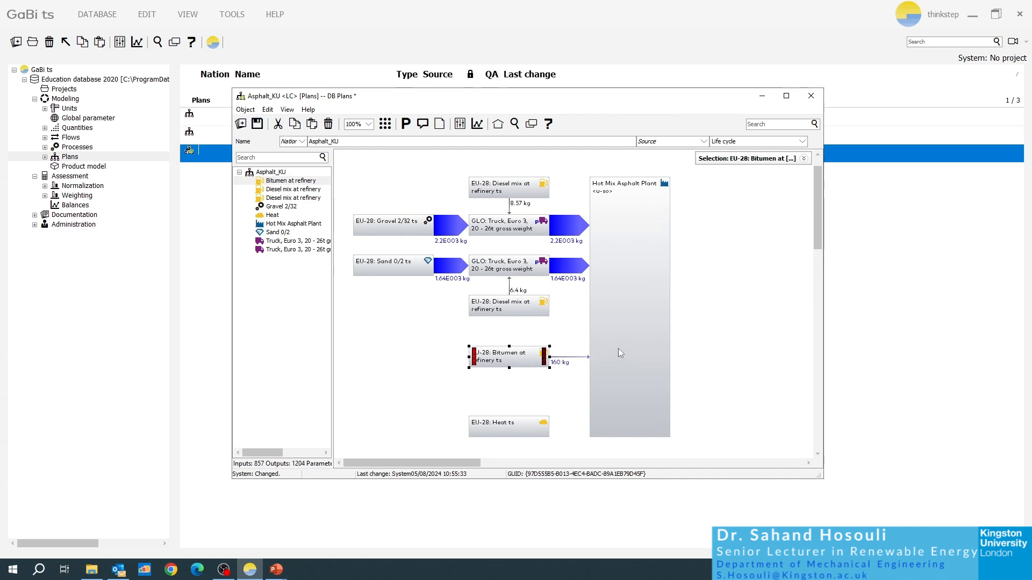
# Connect the EU-28 Heat process to the Hot Mix Asphalt Plant, linking Heat [Thermal energy] as both source and sink
pyautogui.click(523, 424)
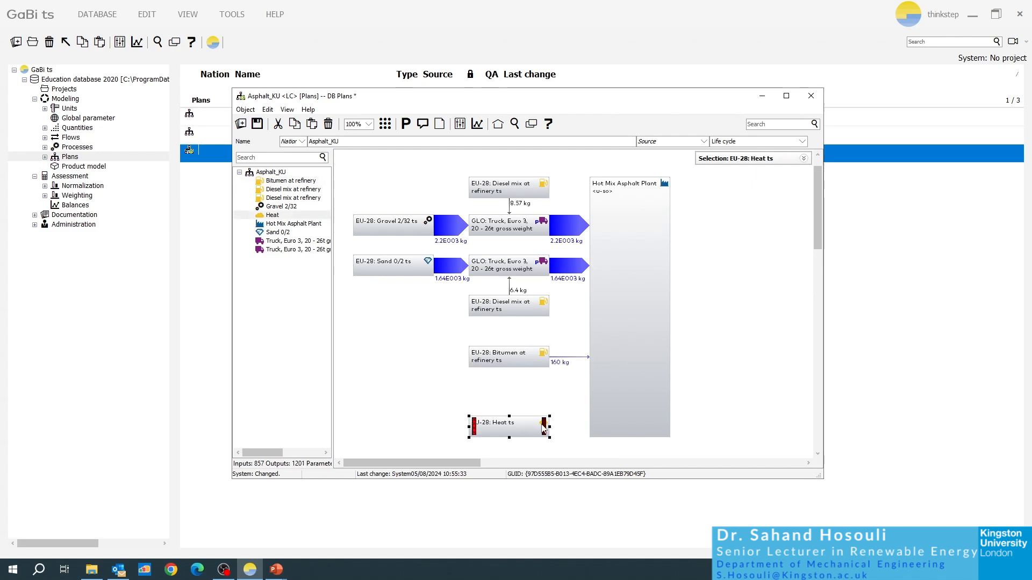
pyautogui.moveTo(544, 426); pyautogui.dragTo(617, 428)
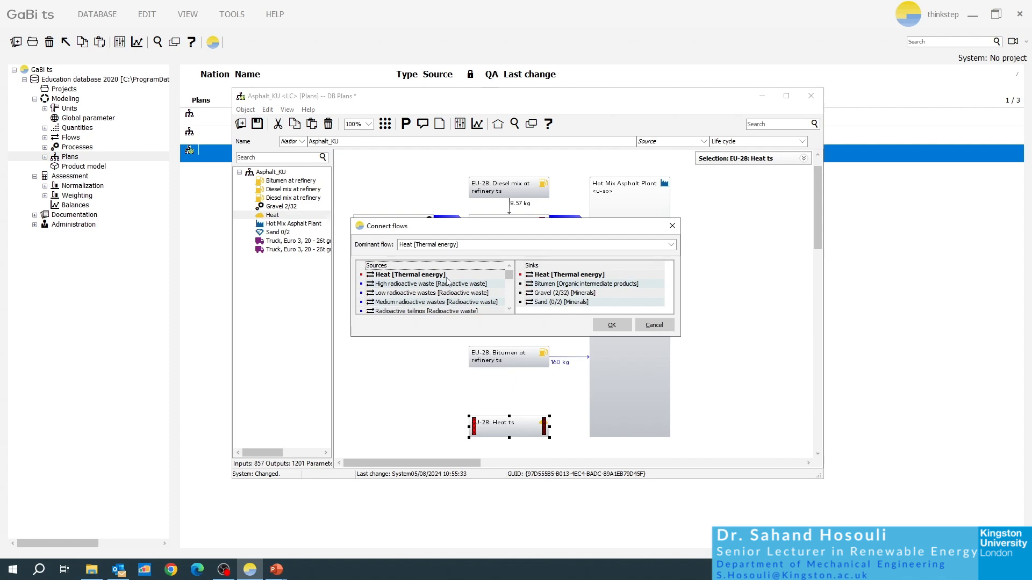
pyautogui.click(401, 275)
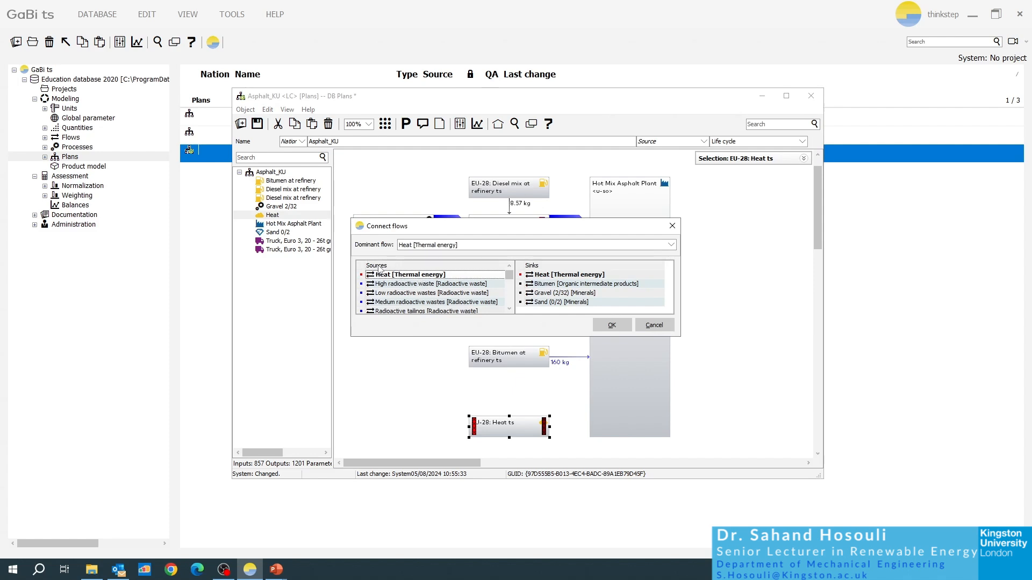
pyautogui.click(536, 277)
pyautogui.click(613, 323)
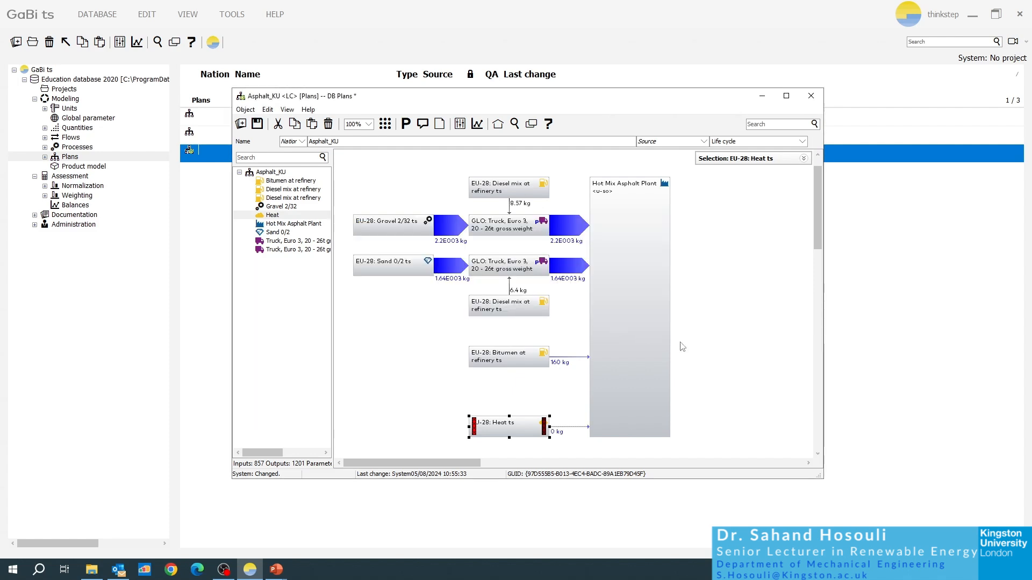
# Deselect the Heat process and widen the Asphalt_KU plan window to gain space beyond the Hot Mix Asphalt Plant
pyautogui.moveTo(505, 427); pyautogui.dragTo(506, 429)
pyautogui.click(565, 442)
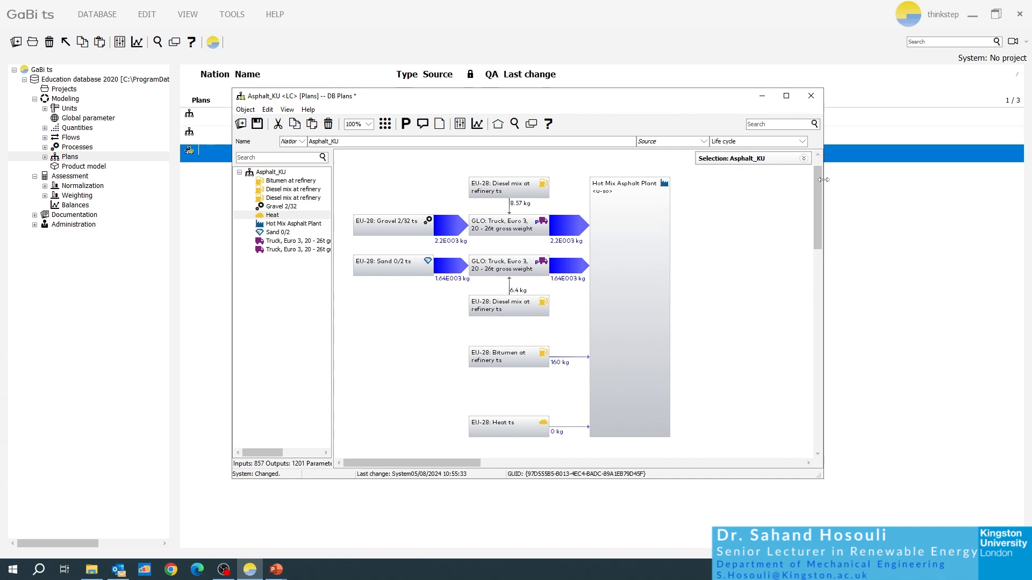
pyautogui.moveTo(825, 179); pyautogui.dragTo(932, 179)
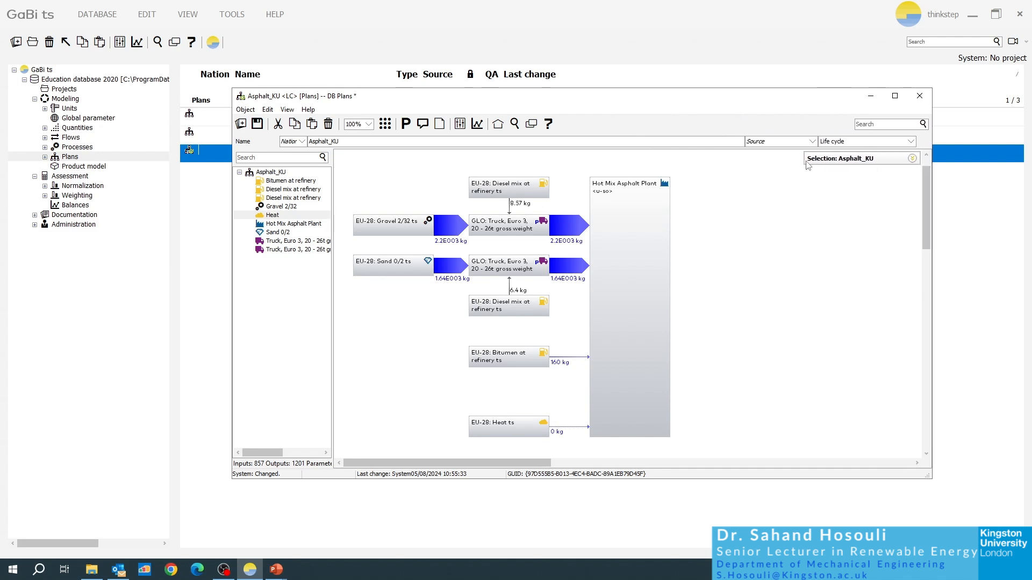
# Expand the plan's properties, view the flows by Energy (net calorific value), and return the displayed quantity to Mass
pyautogui.click(913, 159)
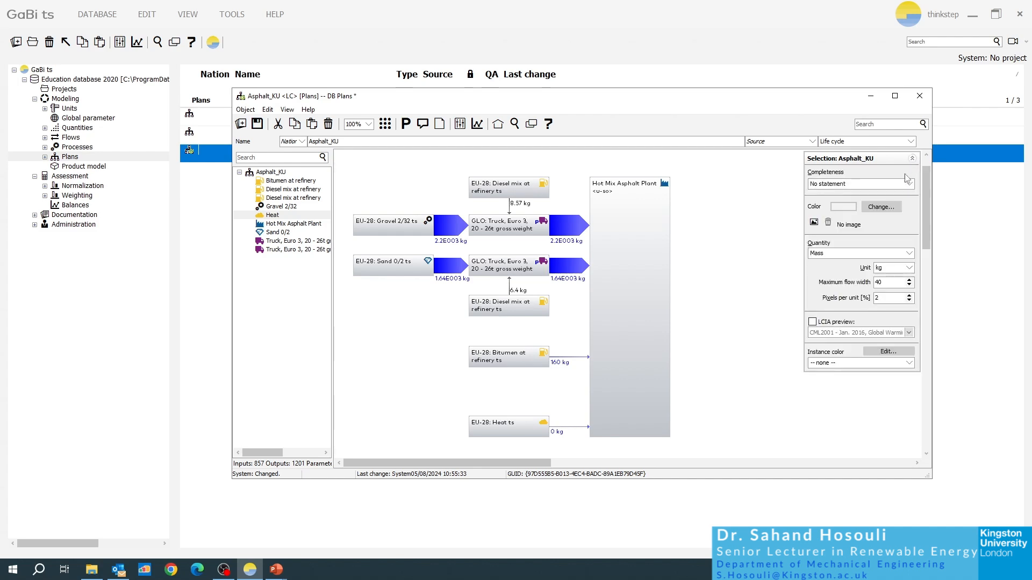
pyautogui.click(818, 255)
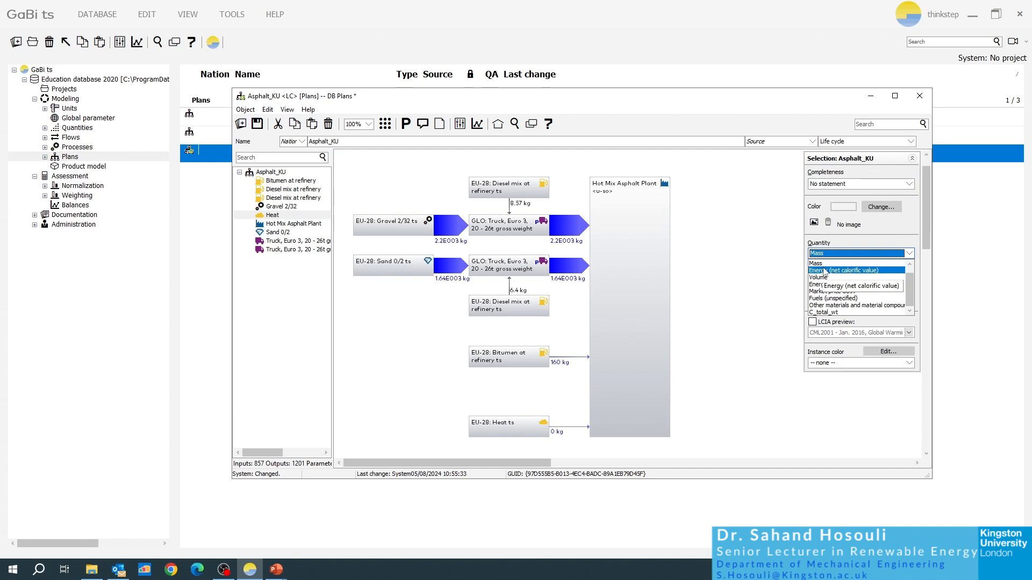
pyautogui.click(825, 270)
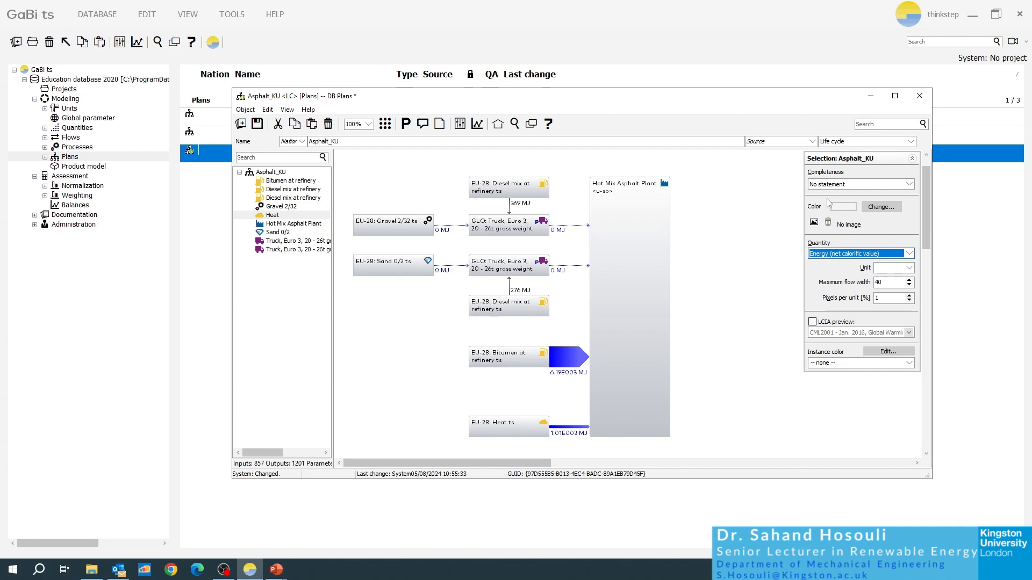
pyautogui.click(825, 259)
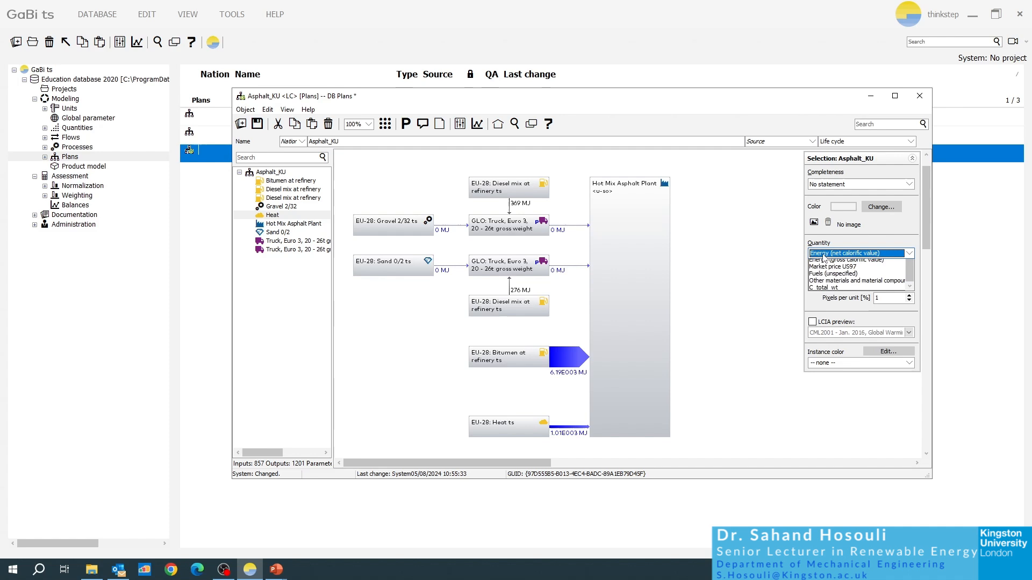
pyautogui.click(824, 269)
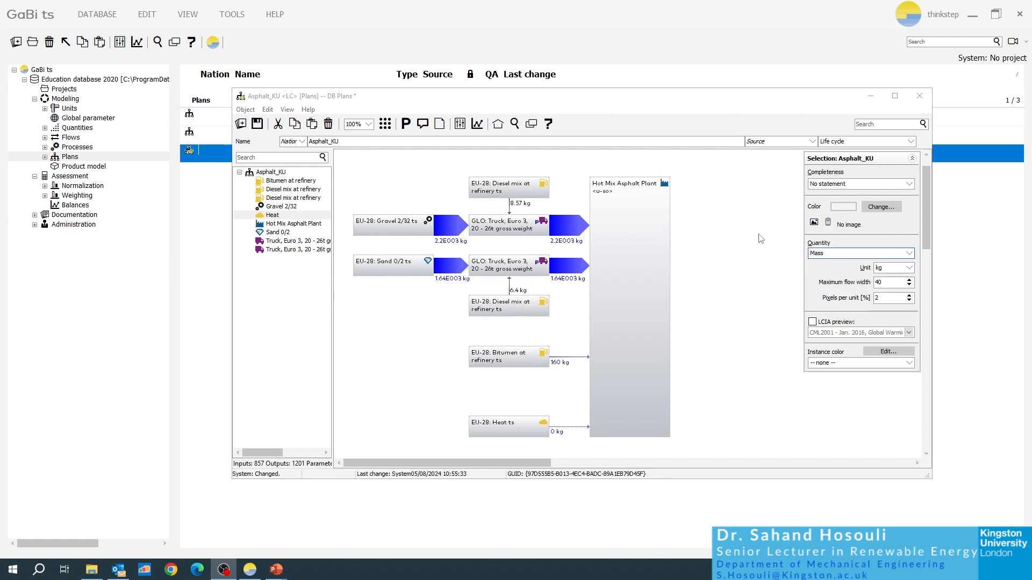
# Open the Hot Mix Asphalt Plant's process settings to check its input flows and outputs, and close them unchanged
pyautogui.click(642, 227)
pyautogui.doubleClick(642, 227)
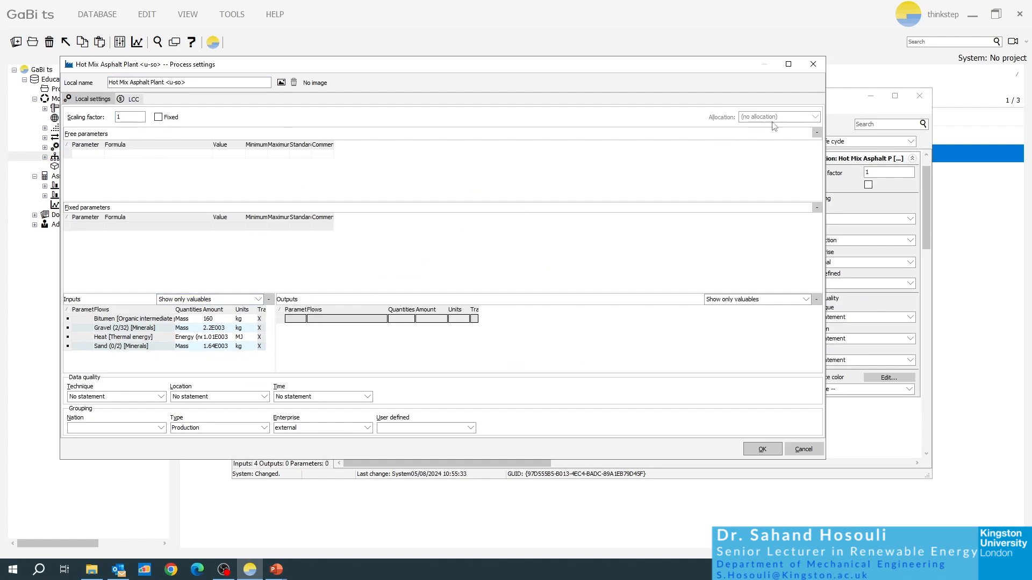
pyautogui.click(813, 65)
pyautogui.click(680, 229)
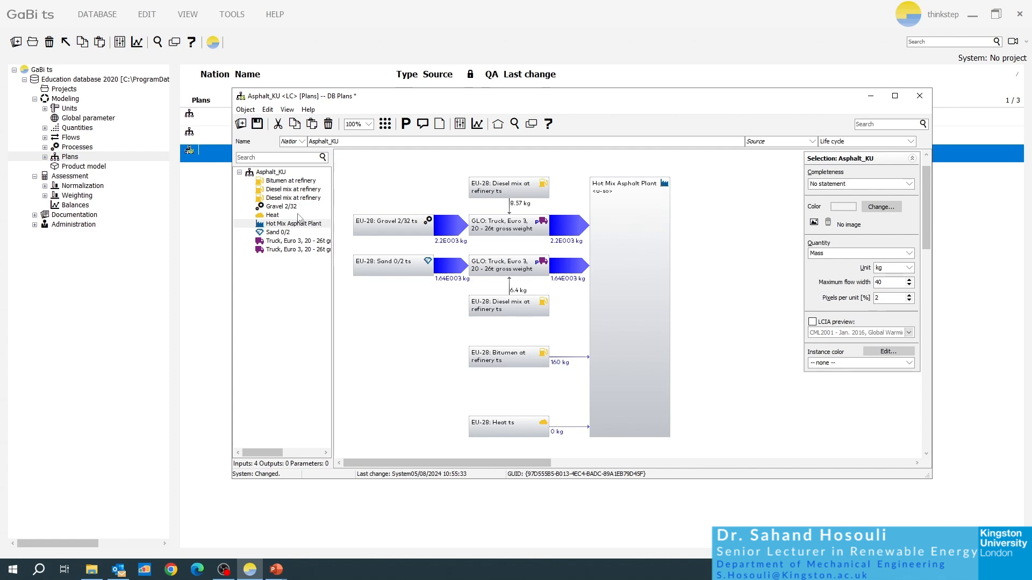
# Put the Asphalt_KU plan window aside and open the Minerals flow folder within Materials under Valuable substances
pyautogui.hotkey('alt', 'F4')
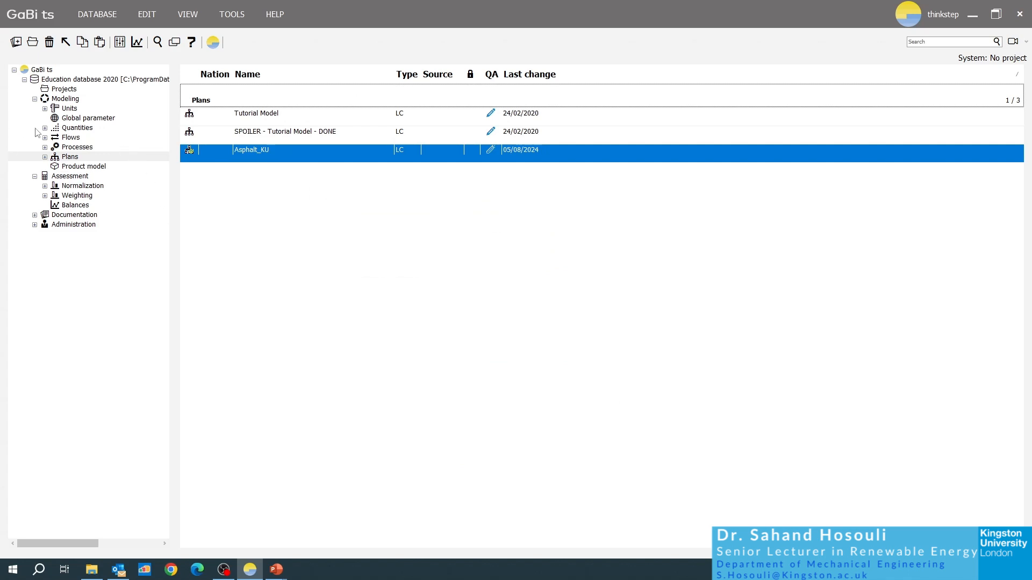
pyautogui.click(45, 137)
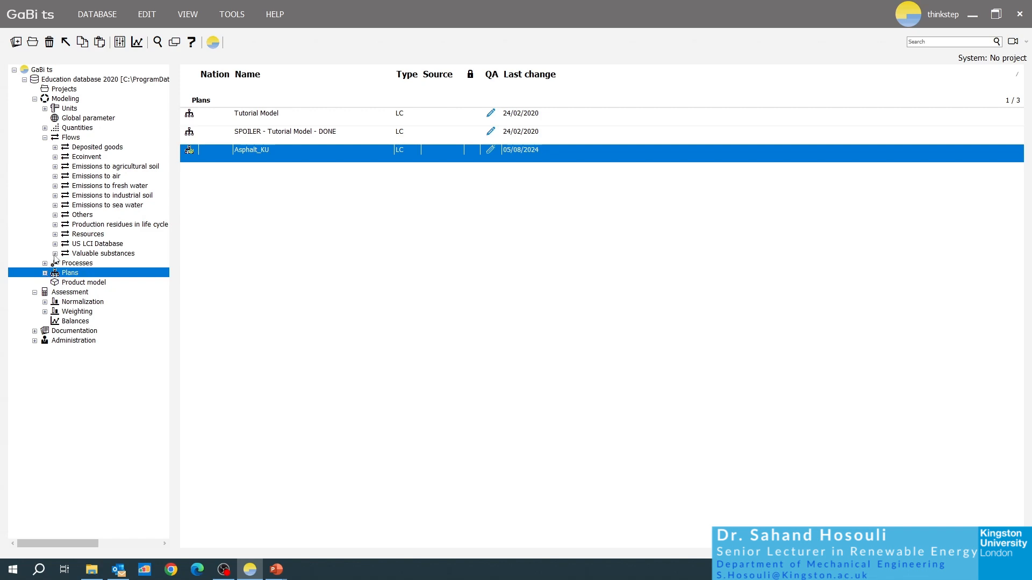
pyautogui.click(55, 254)
pyautogui.click(65, 273)
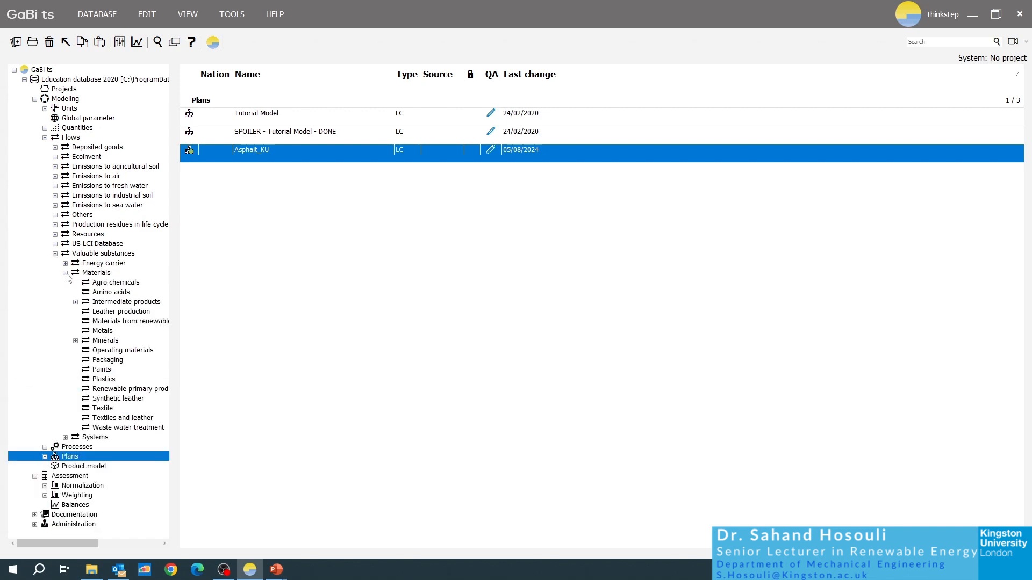
pyautogui.click(84, 342)
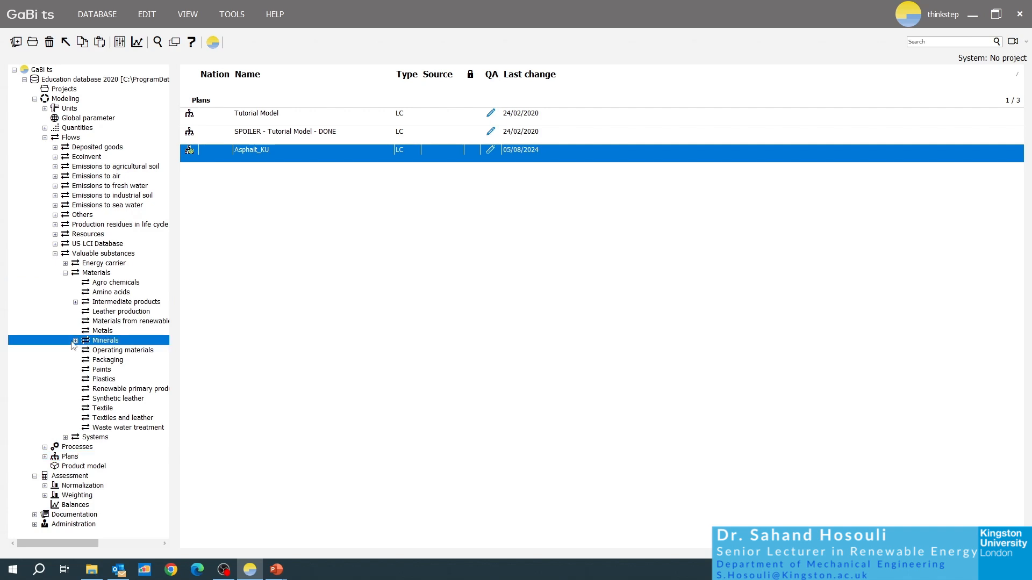
pyautogui.click(76, 341)
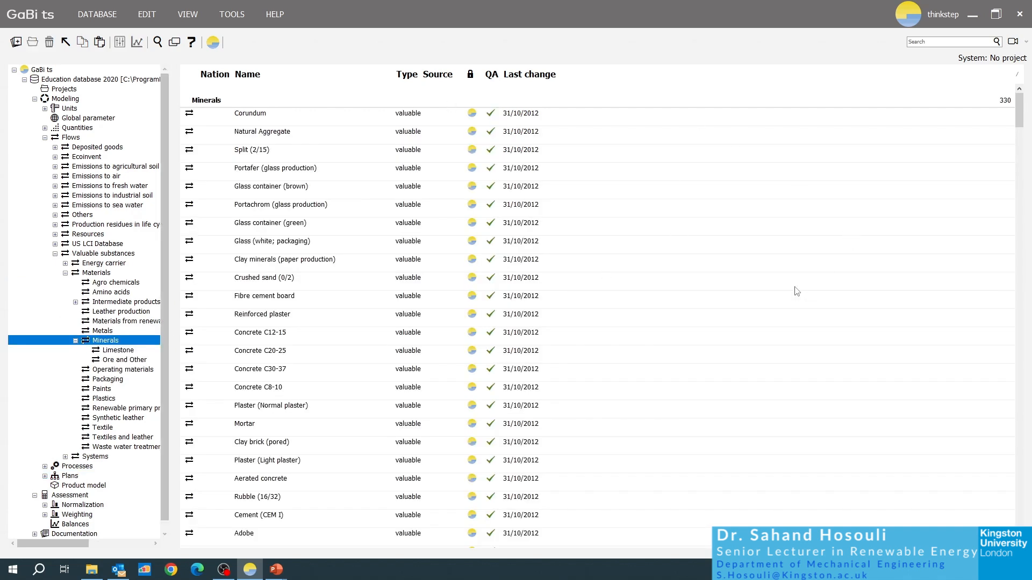
# Create a new flow named KU_Mixed_Asphalt in the Minerals folder with Mass as reference quantity, save it and close its window
pyautogui.rightClick(763, 188)
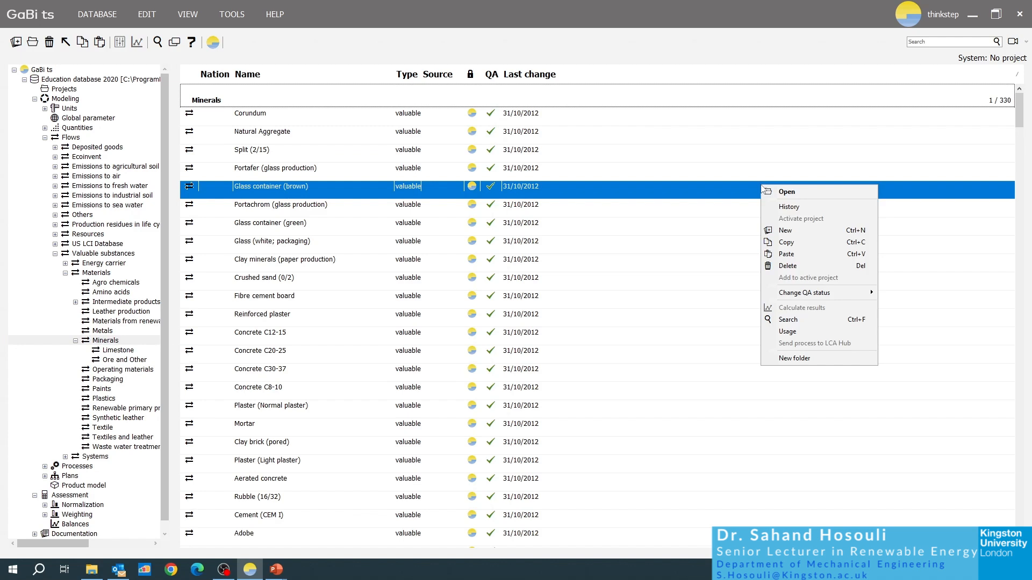
pyautogui.click(728, 321)
pyautogui.rightClick(729, 320)
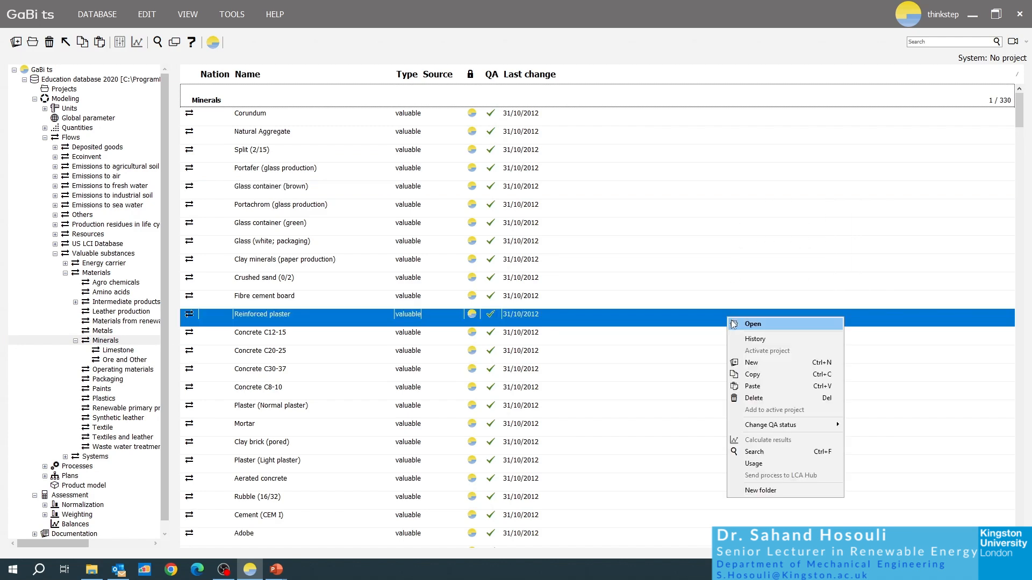
pyautogui.click(752, 363)
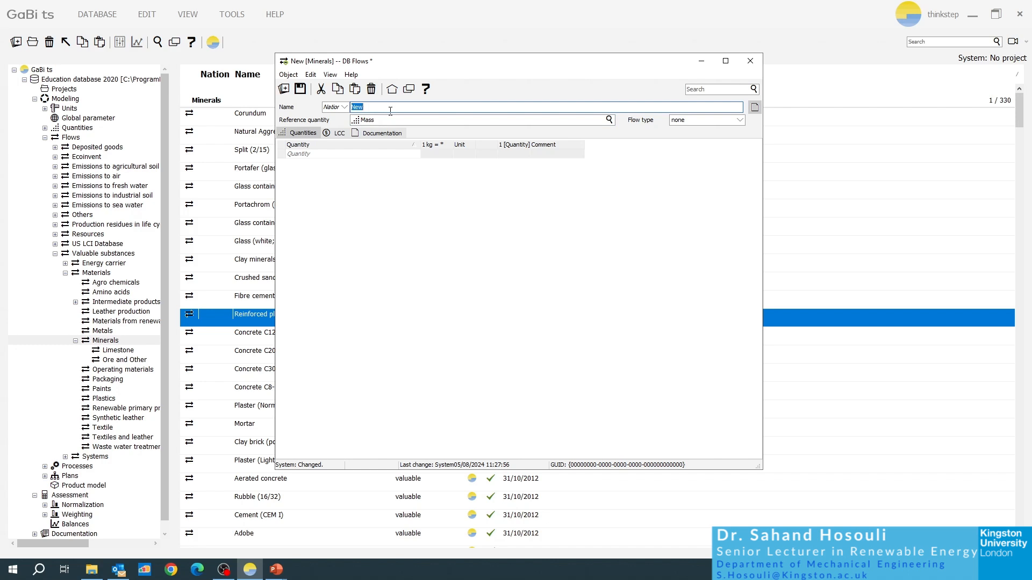
pyautogui.write('KU_Mixed_Asphalt')
pyautogui.click(300, 89)
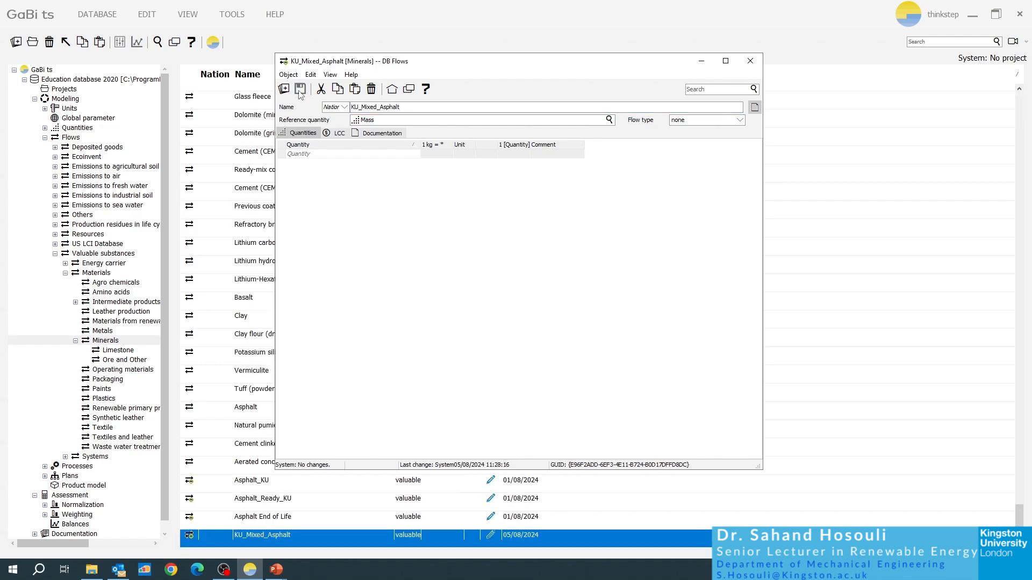
pyautogui.click(755, 68)
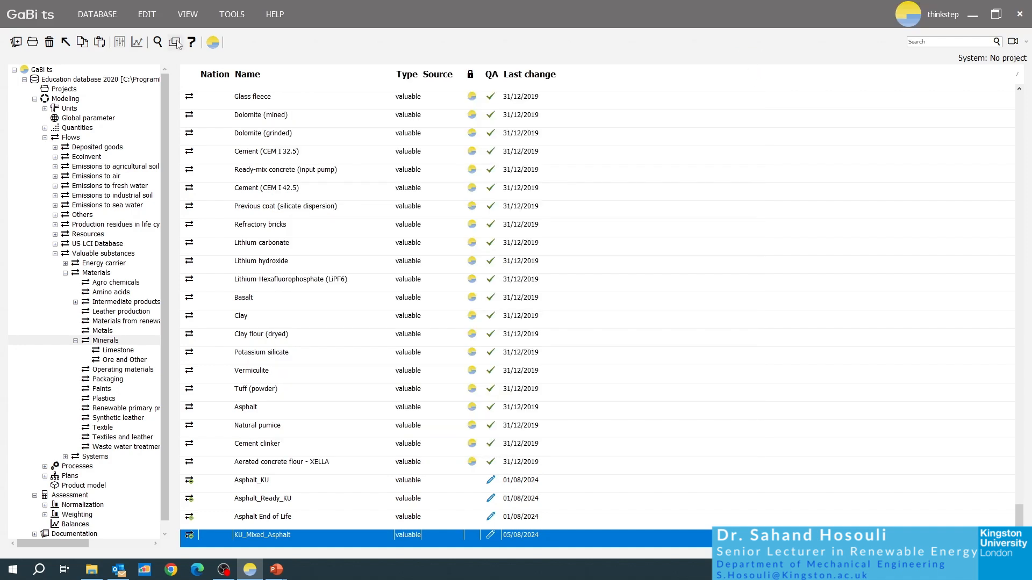
# Bring back the Asphalt_KU plan window, reposition it and widen it to gain space beyond the Hot Mix Asphalt Plant
pyautogui.click(178, 43)
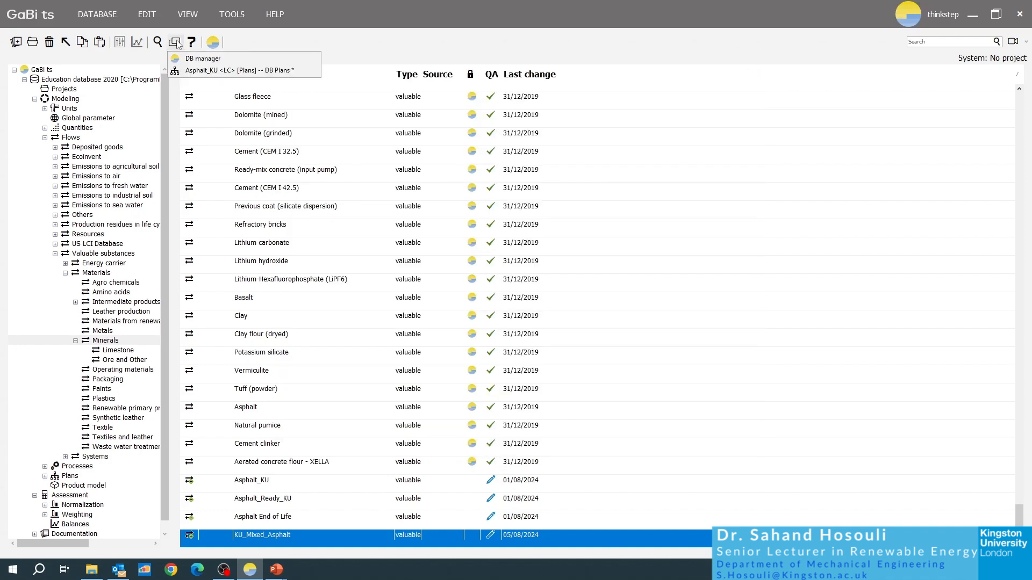
pyautogui.click(215, 70)
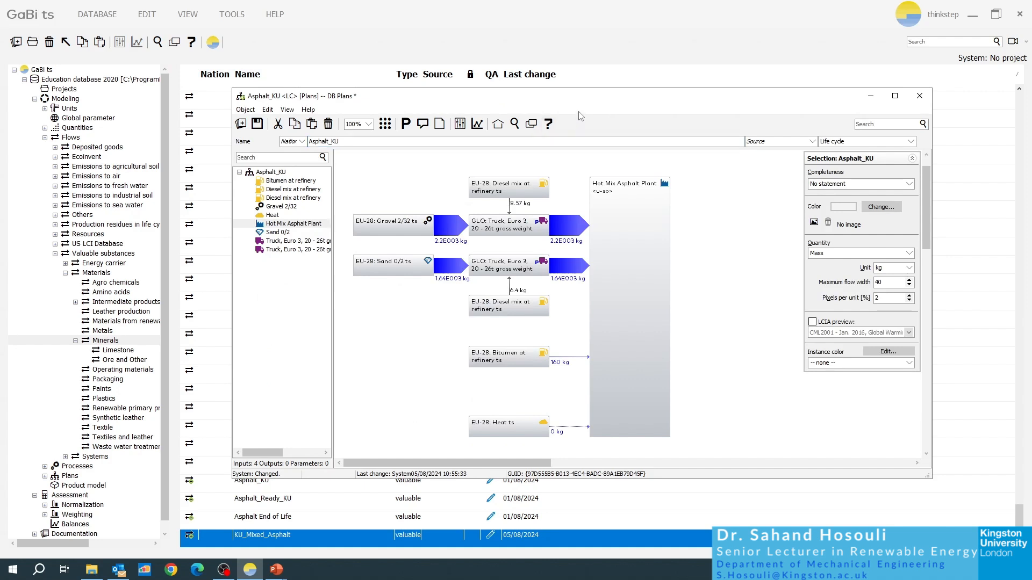
pyautogui.moveTo(593, 99); pyautogui.dragTo(543, 88)
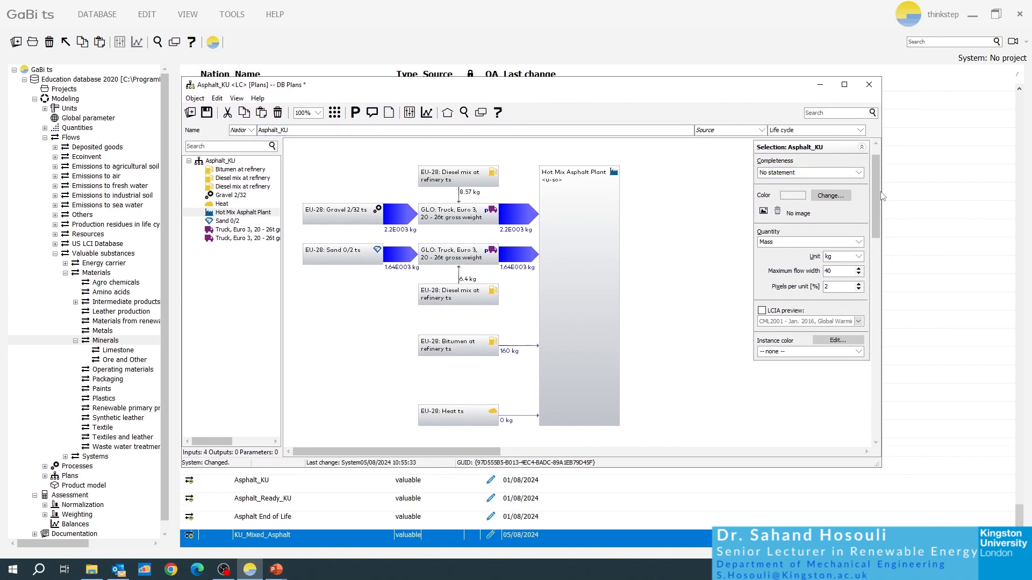
pyautogui.moveTo(882, 195); pyautogui.dragTo(995, 202)
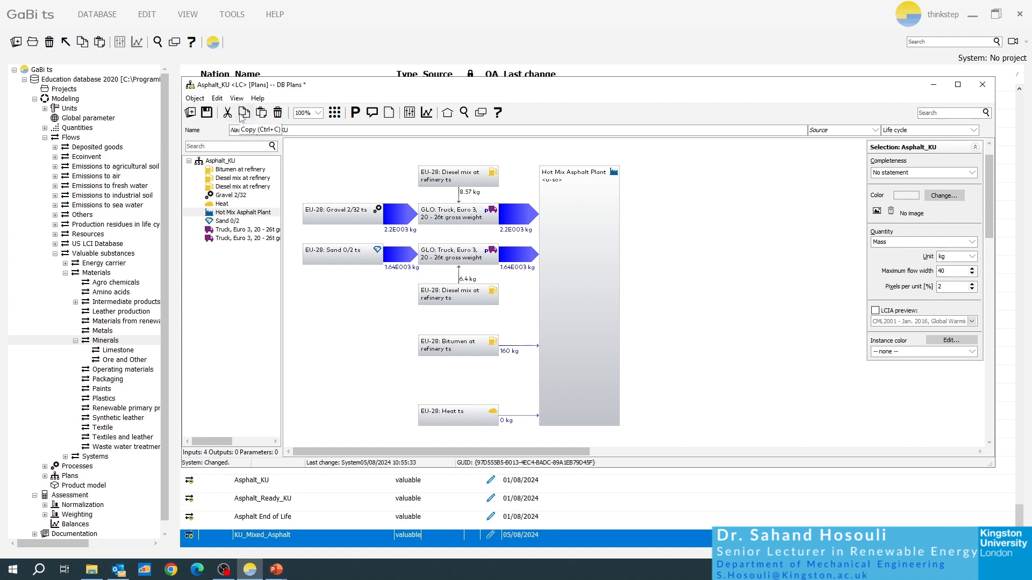
# Search for truck and add the GLO Truck, Euro 5, 20 - 26t gross weight process beyond the Hot Mix Asphalt Plant
pyautogui.click(463, 114)
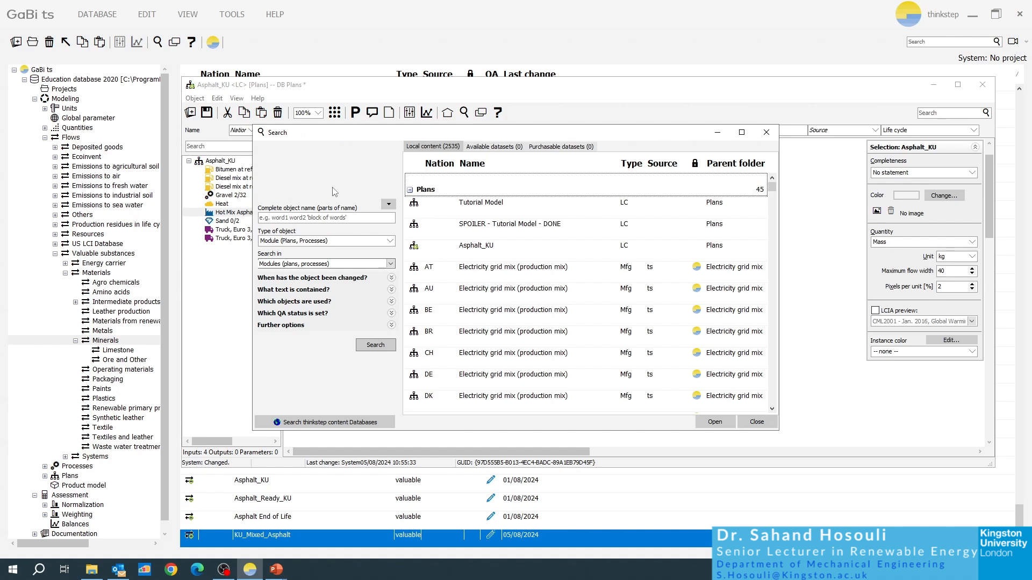
pyautogui.click(294, 217)
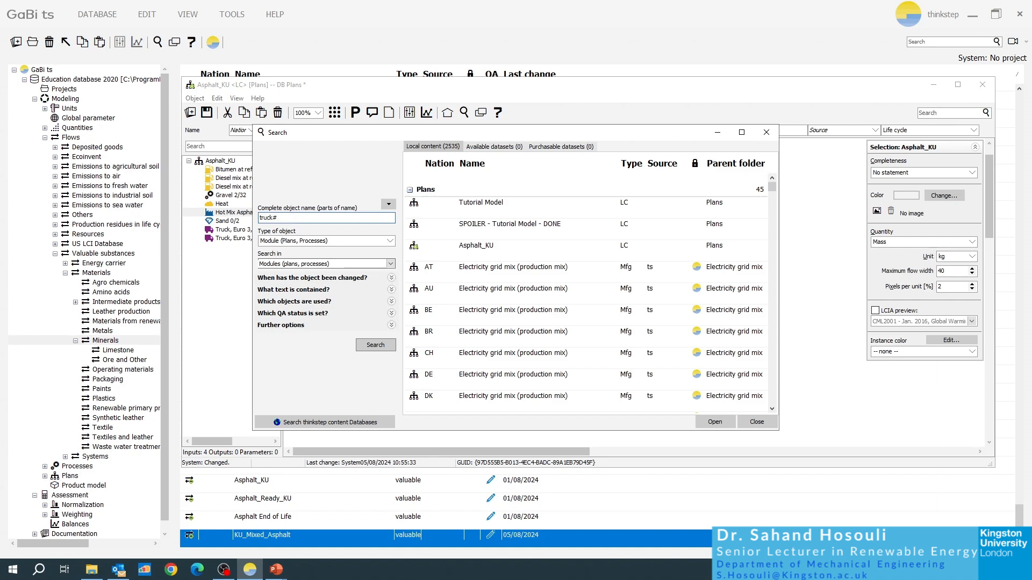
pyautogui.write('truck')
pyautogui.press('Return')
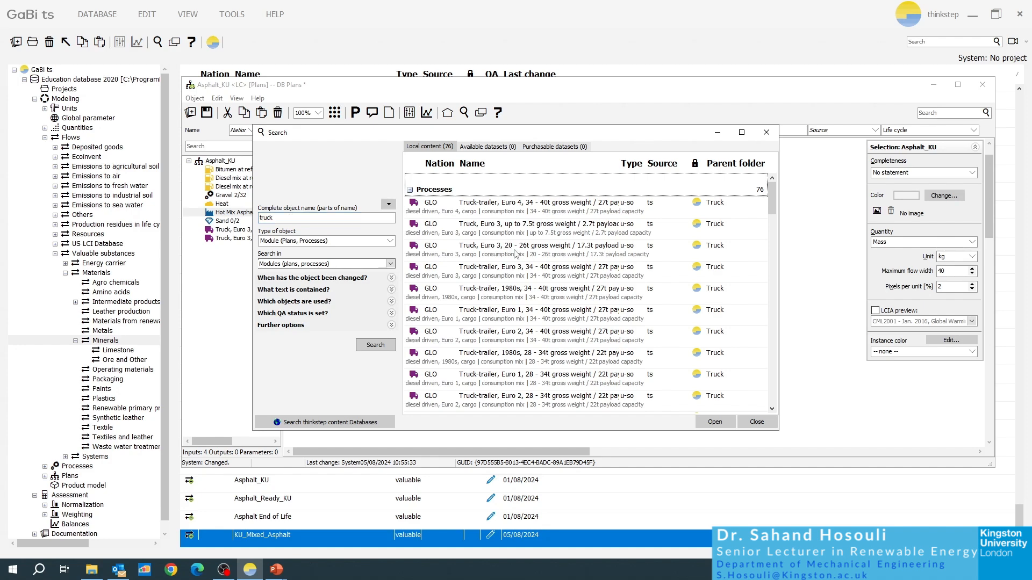
pyautogui.scroll(-1, 774, 205)
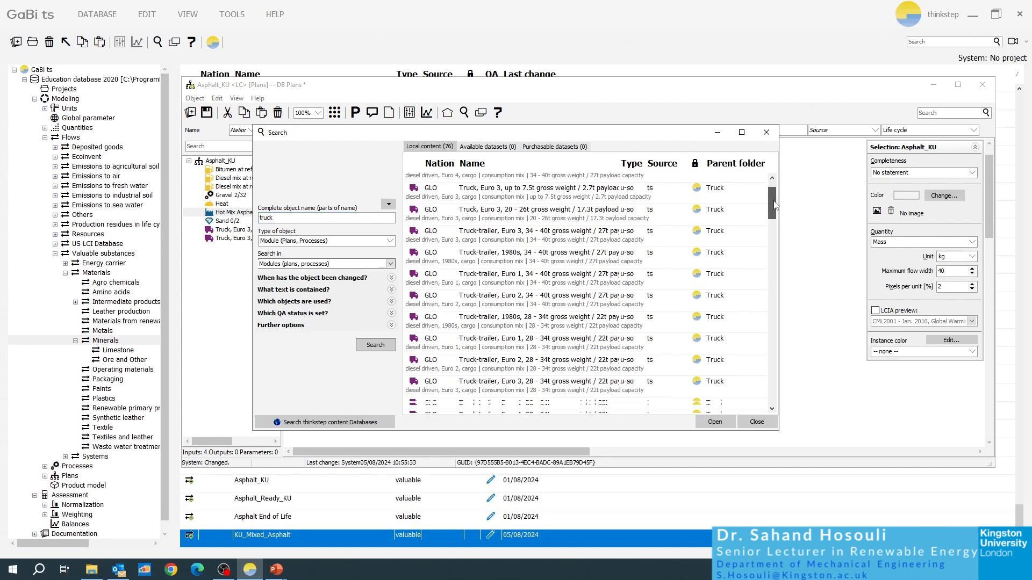
pyautogui.moveTo(775, 204); pyautogui.dragTo(754, 329)
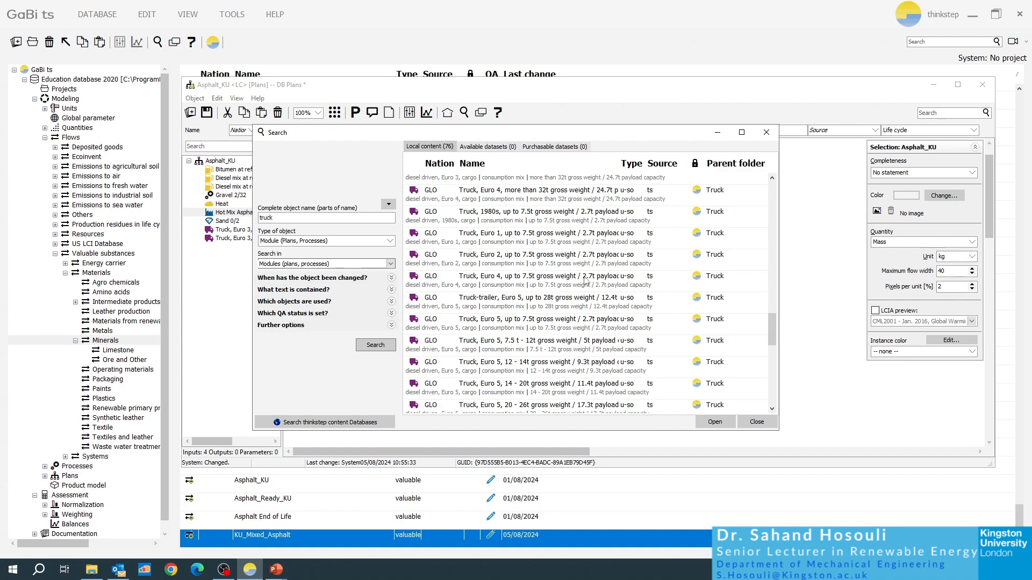
pyautogui.click(494, 411)
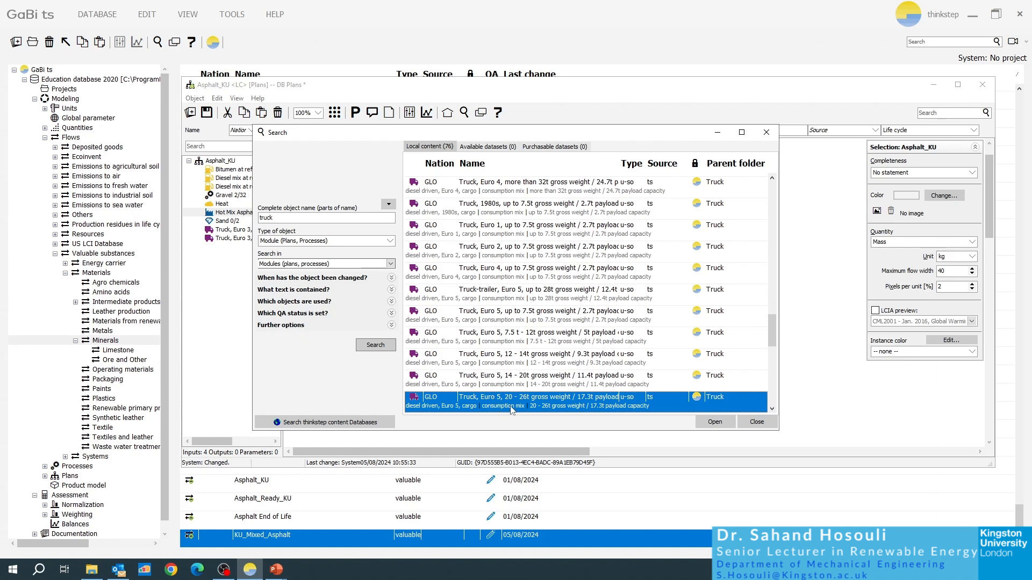
pyautogui.moveTo(512, 133); pyautogui.dragTo(385, 66)
pyautogui.moveTo(354, 342); pyautogui.dragTo(701, 293)
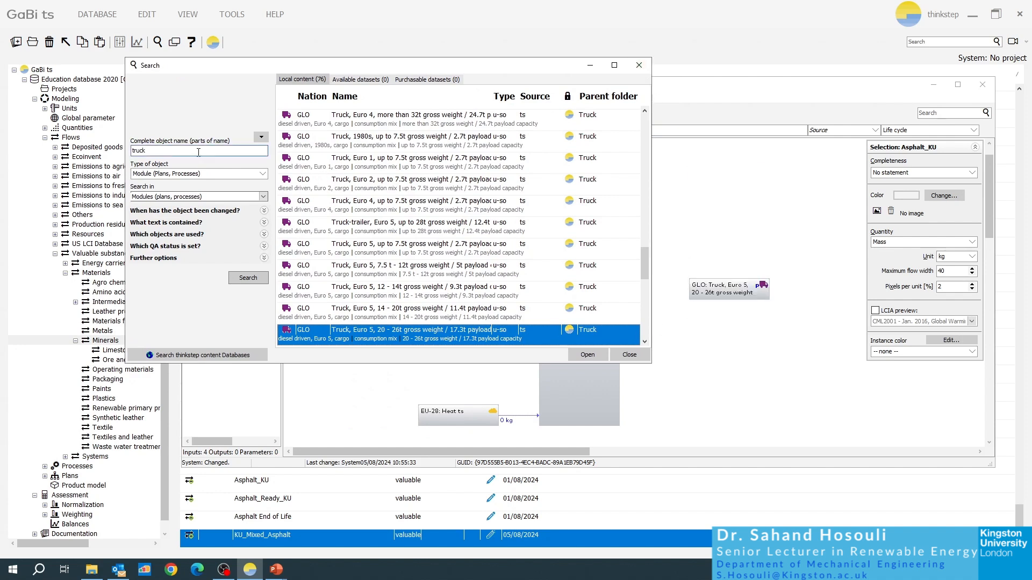
# Search for diesel and place the EU-28 Diesel mix at refinery process below the Euro 5 truck in the plan
pyautogui.doubleClick(138, 150)
pyautogui.write('diesel')
pyautogui.press('Return')
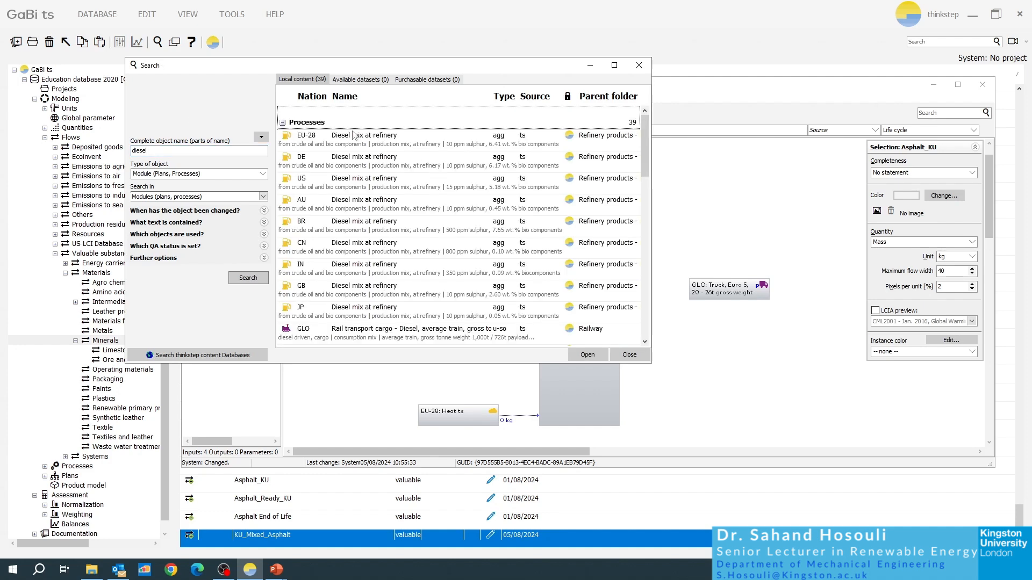
pyautogui.moveTo(343, 144); pyautogui.dragTo(730, 340)
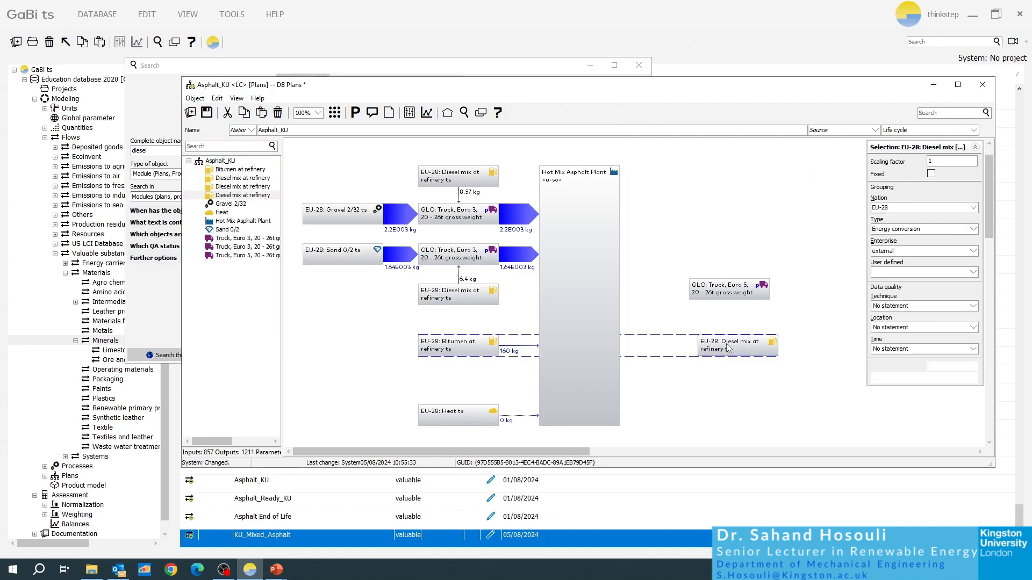
# Move the Euro 5 truck level with the top of the Hot Mix Asphalt Plant and its diesel process just beneath it
pyautogui.click(724, 346)
pyautogui.moveTo(723, 293); pyautogui.dragTo(724, 175)
pyautogui.moveTo(728, 356); pyautogui.dragTo(728, 236)
pyautogui.click(716, 294)
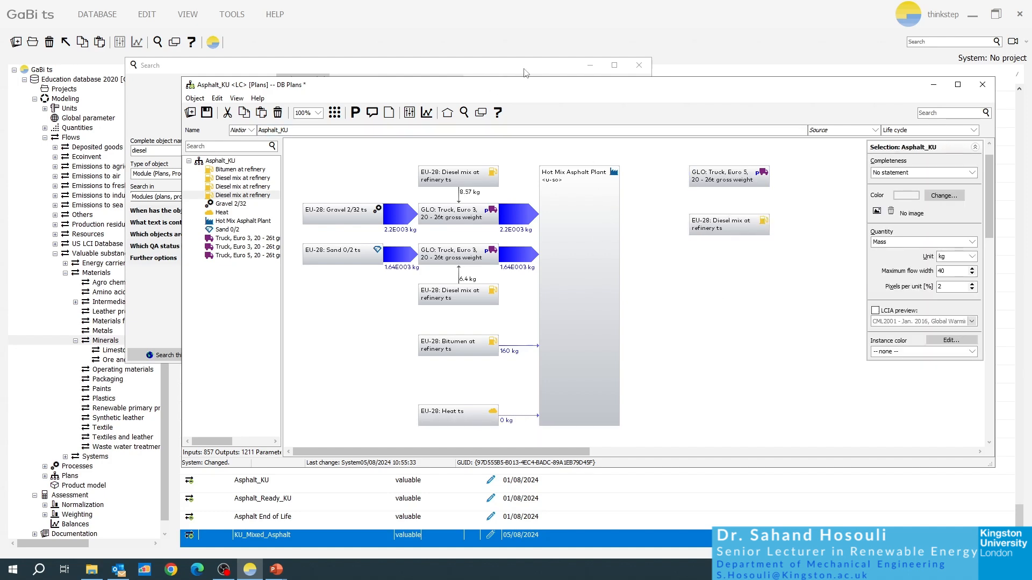
# Close the process search and select the Euro 5 truck process in the plan
pyautogui.click(477, 60)
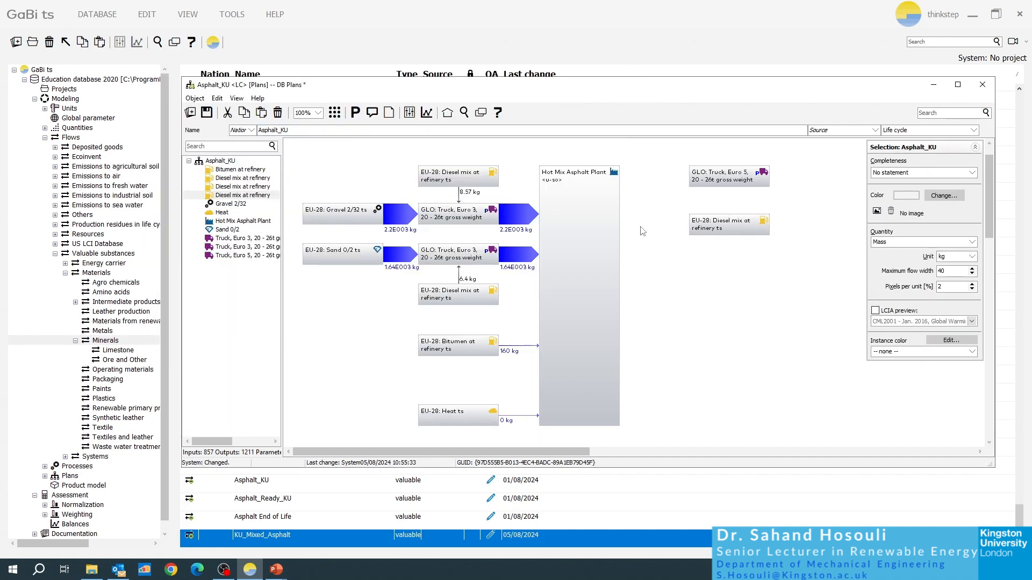
pyautogui.click(726, 179)
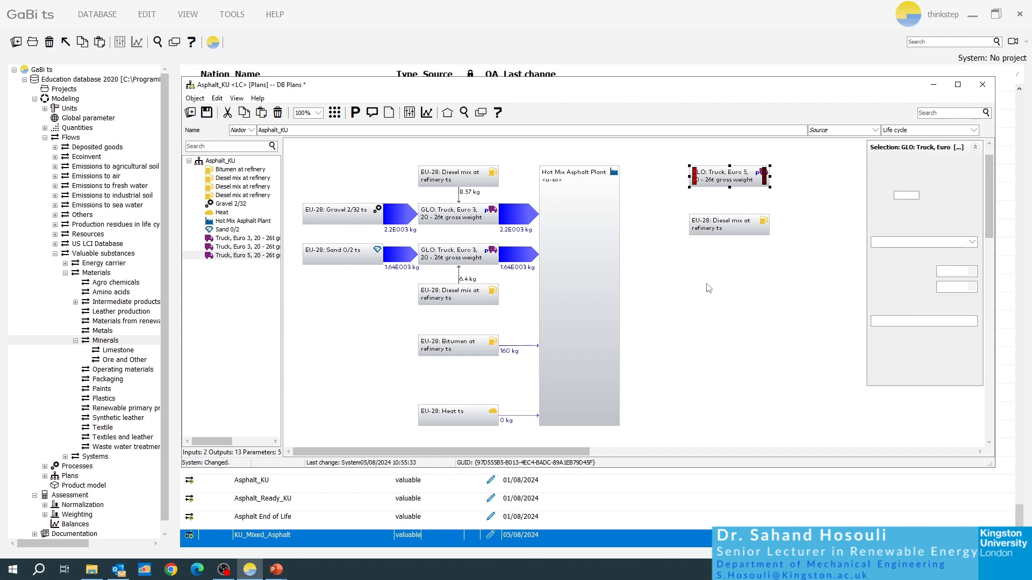
pyautogui.click(712, 200)
pyautogui.click(597, 205)
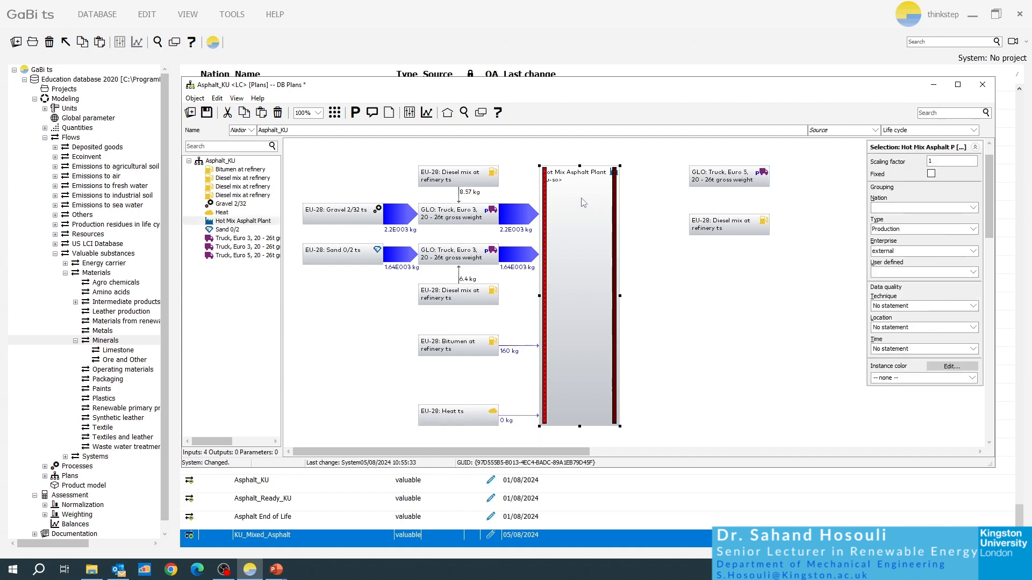
pyautogui.press('Escape')
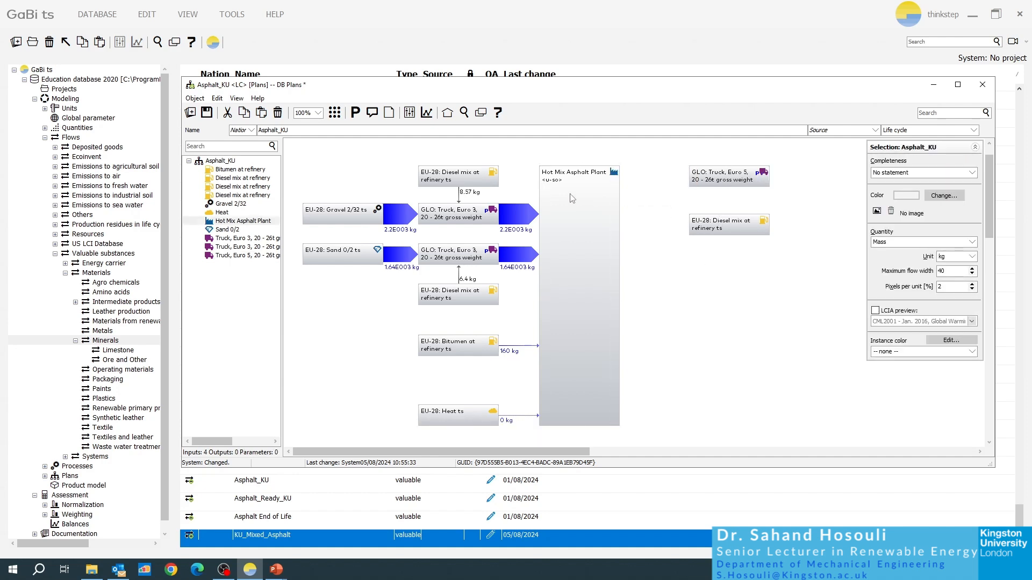
pyautogui.rightClick(572, 199)
pyautogui.click(598, 214)
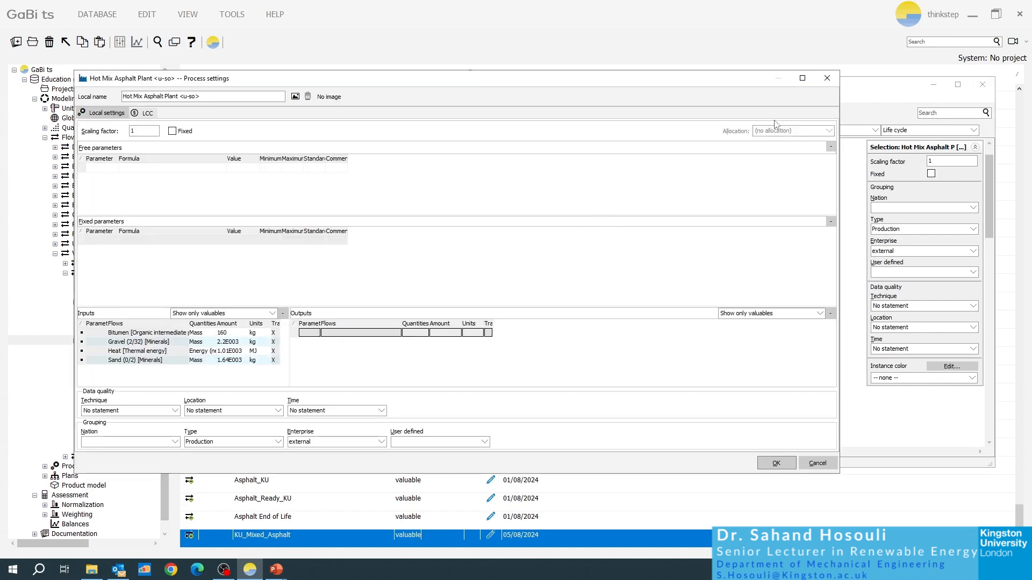
pyautogui.click(827, 78)
# Add the KU_Mixed_Asphalt flow as an output in the Hot Mix Asphalt Plant's database settings
pyautogui.rightClick(598, 190)
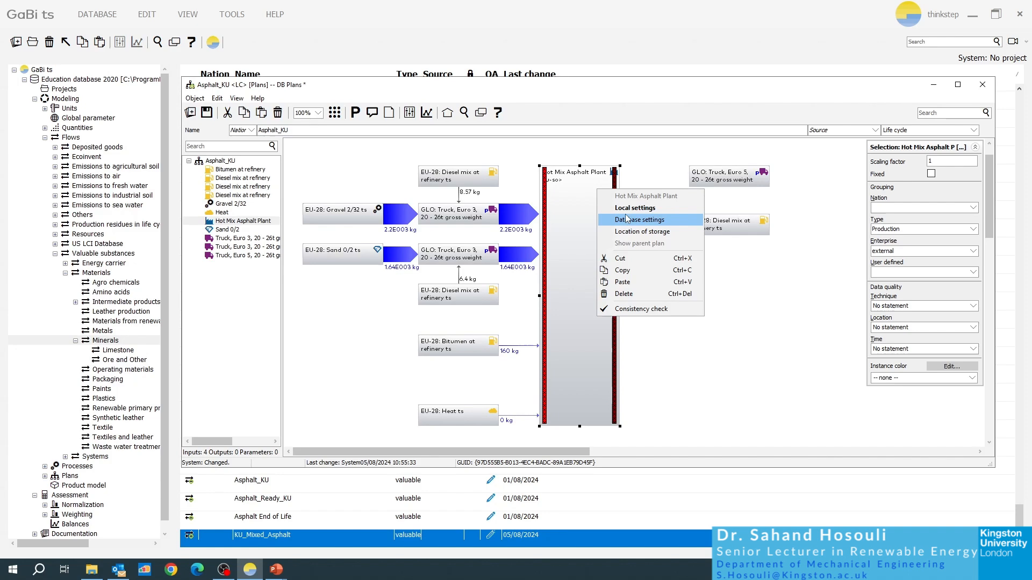
pyautogui.click(627, 217)
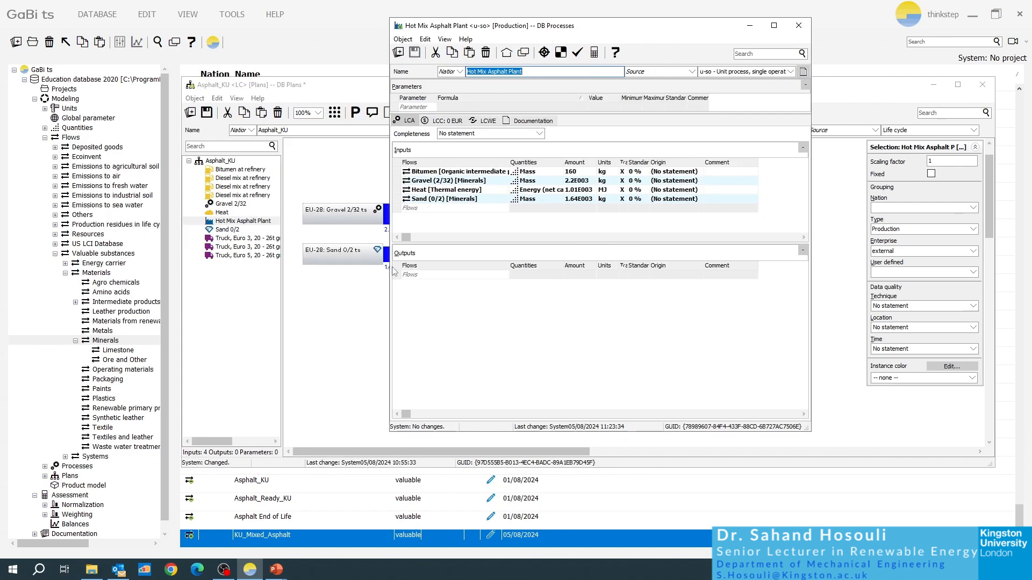
pyautogui.click(423, 275)
pyautogui.click(425, 275)
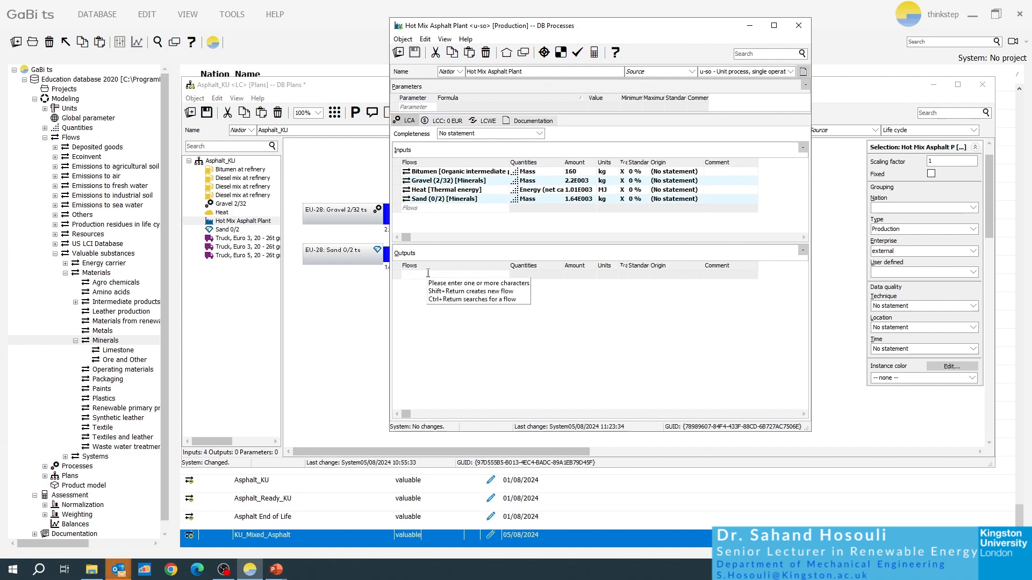
pyautogui.write('ku')
pyautogui.press('BackSpace')
pyautogui.press('BackSpace')
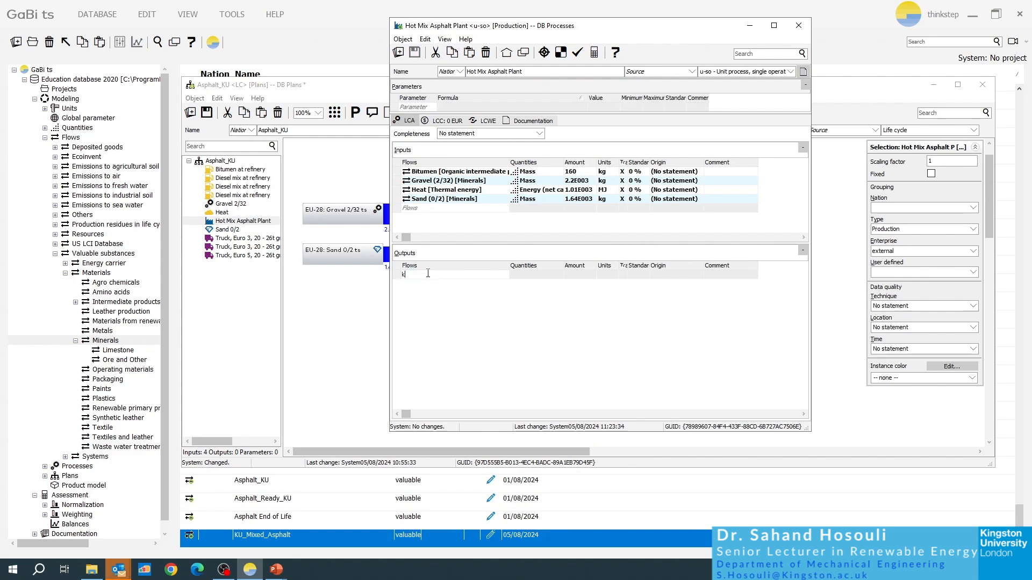
pyautogui.write('u')
pyautogui.press('Return')
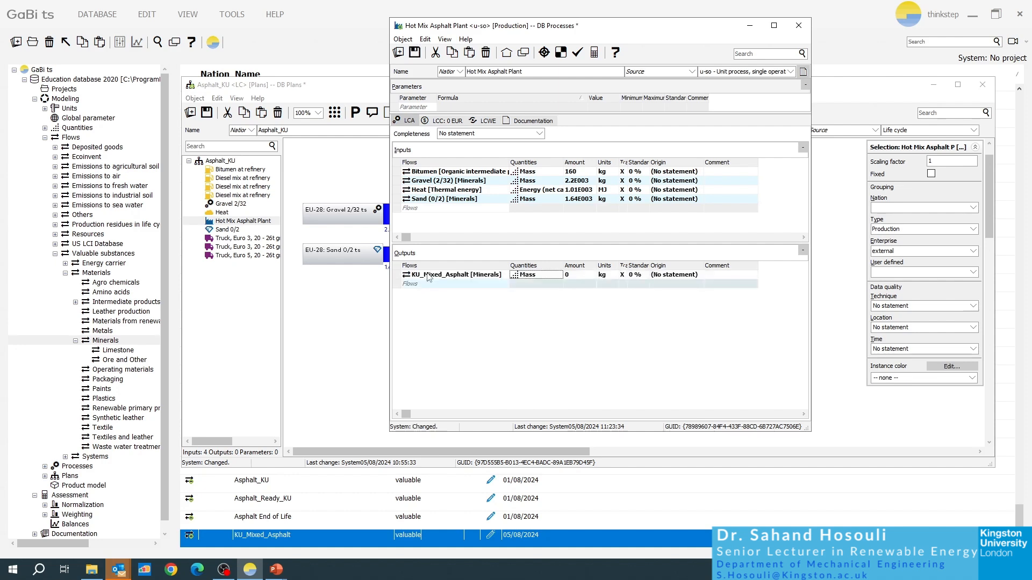
# Set the KU_Mixed_Asphalt output amount to 4000 kg, then save and close the Hot Mix Asphalt Plant process
pyautogui.click(585, 276)
pyautogui.write('4000')
pyautogui.click(402, 39)
pyautogui.click(414, 86)
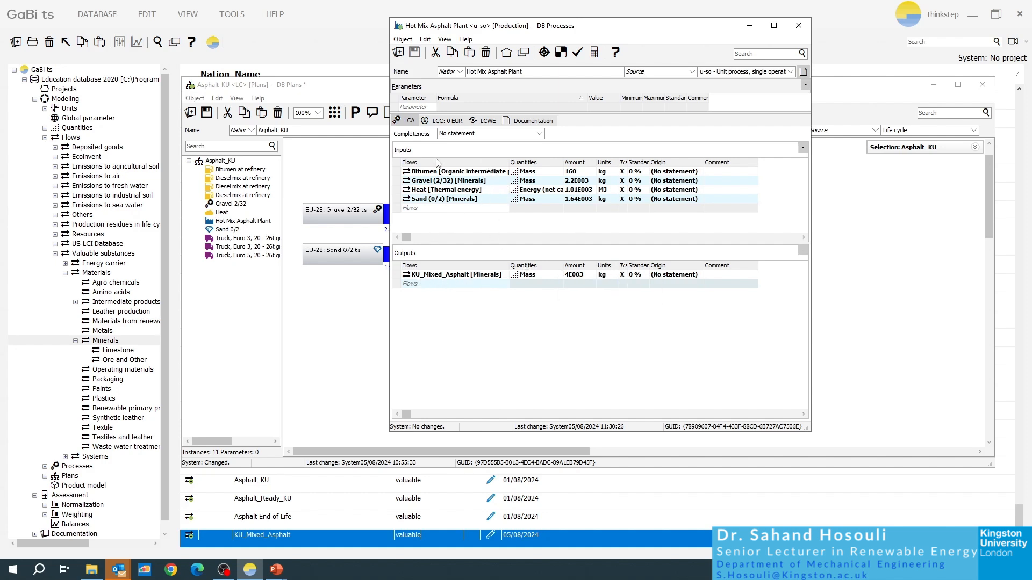
pyautogui.click(797, 26)
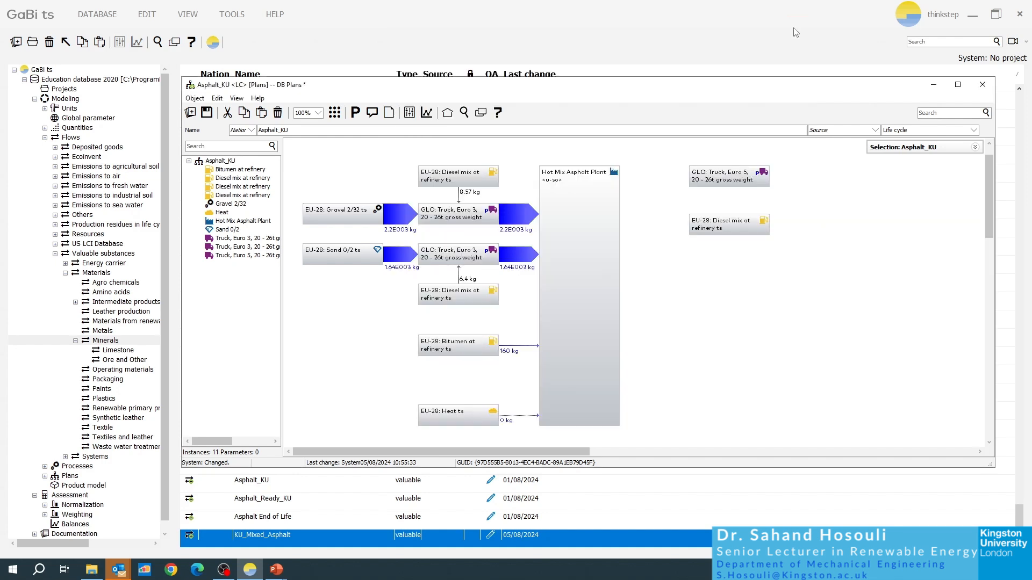
# Move the Euro 5 truck and the diesel mix block below it slightly closer to the Hot Mix Asphalt Plant
pyautogui.moveTo(716, 183); pyautogui.dragTo(708, 183)
pyautogui.click(719, 230)
pyautogui.moveTo(718, 230); pyautogui.dragTo(711, 230)
# Examine the Euro 5 truck's local settings and its database input and output flows
pyautogui.click(721, 180)
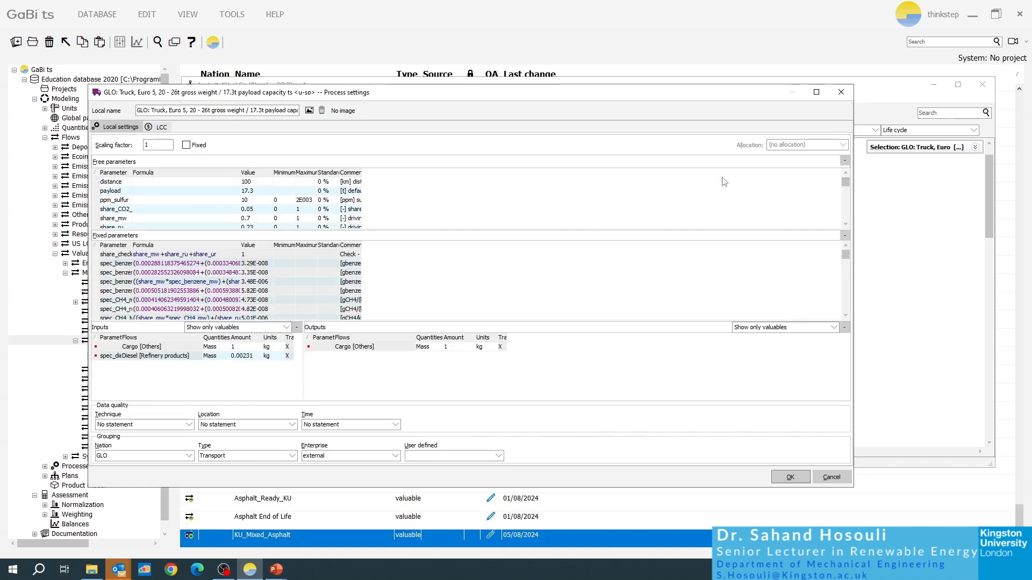
pyautogui.click(841, 92)
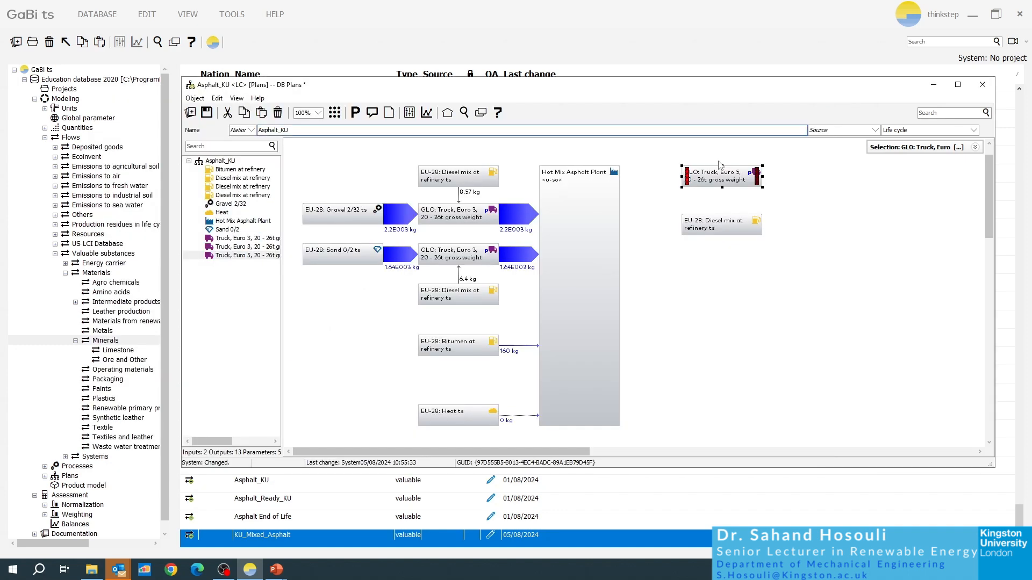
pyautogui.rightClick(717, 181)
pyautogui.click(731, 207)
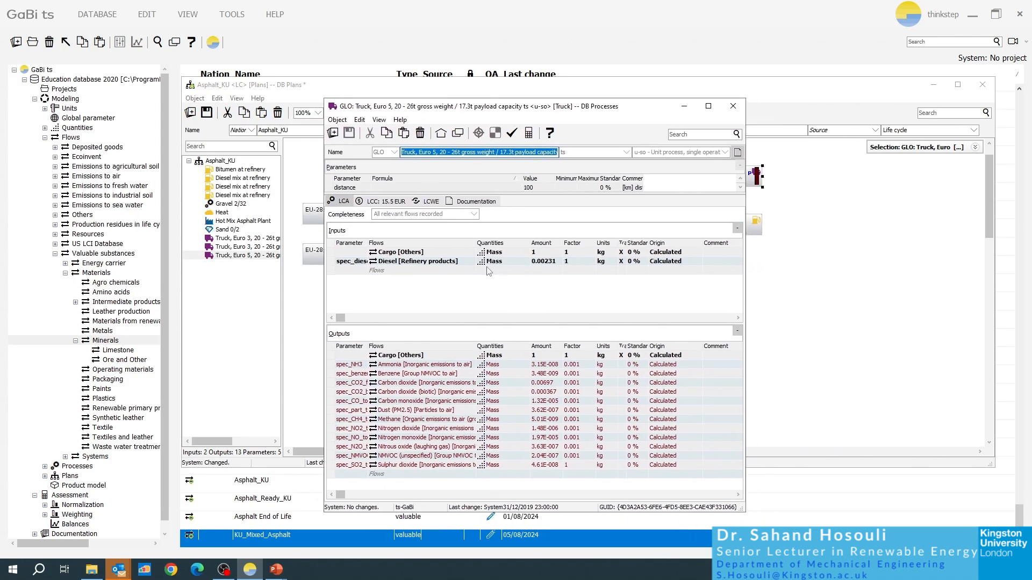
pyautogui.click(733, 106)
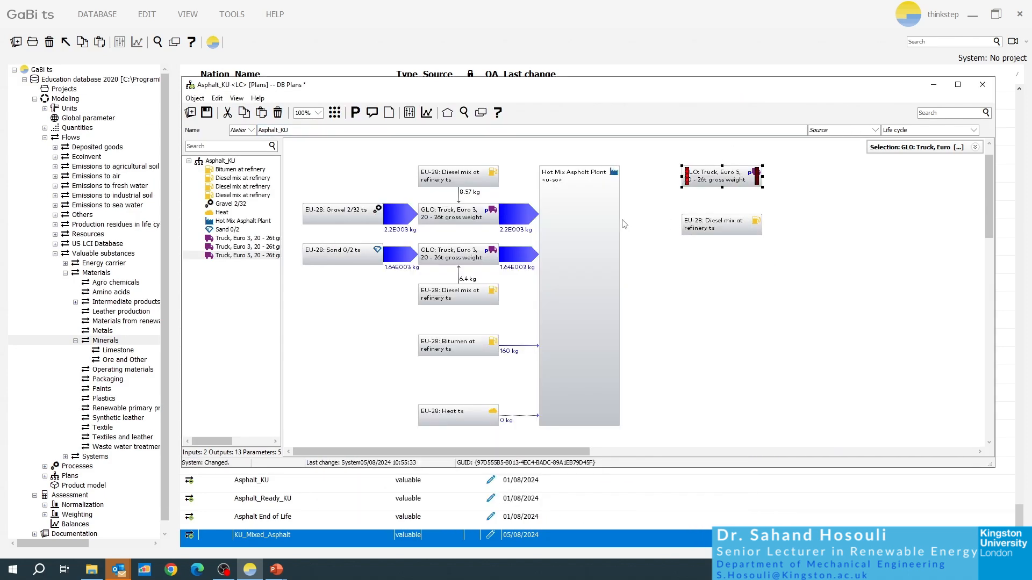
# Connect the Hot Mix Asphalt Plant's KU_Mixed_Asphalt output to the Cargo input of the Euro 5 truck
pyautogui.click(610, 200)
pyautogui.moveTo(614, 197); pyautogui.dragTo(706, 181)
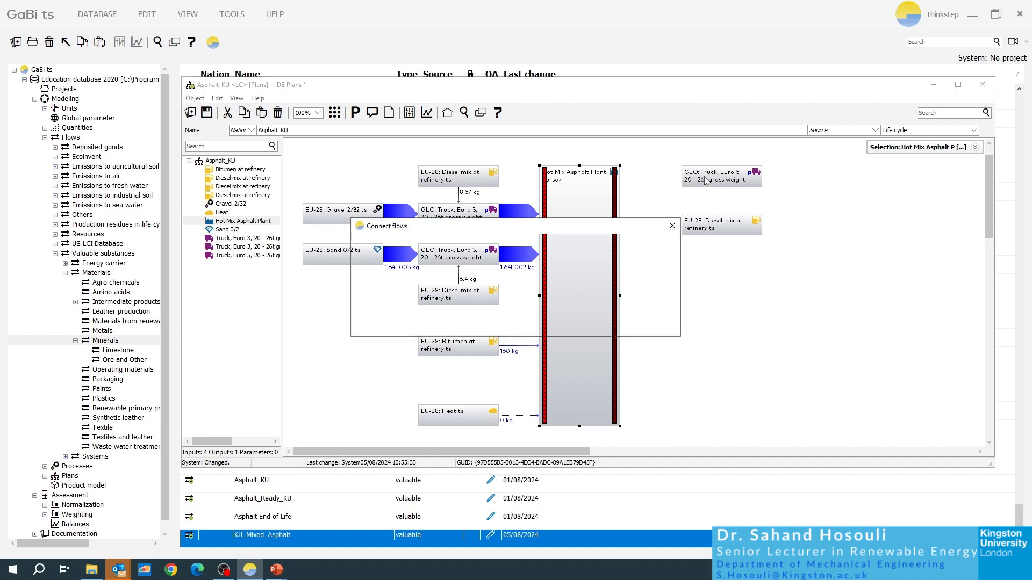
pyautogui.click(411, 276)
pyautogui.click(557, 275)
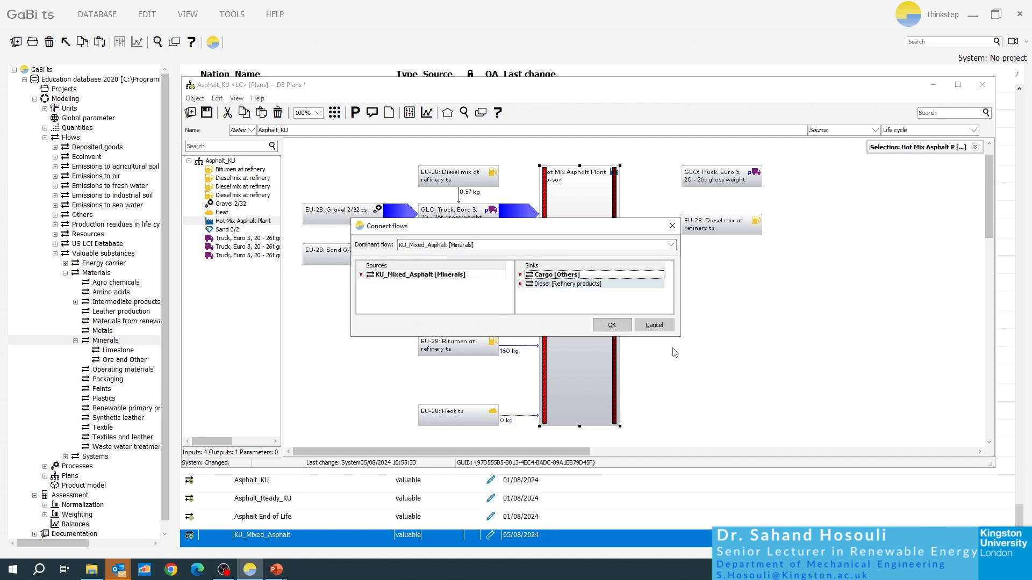
pyautogui.click(612, 325)
pyautogui.click(670, 245)
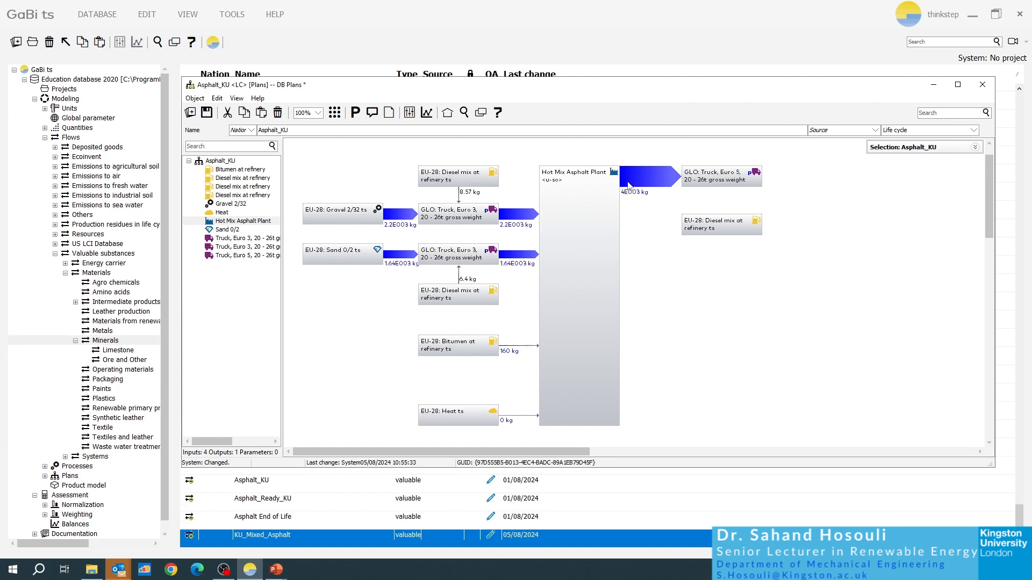
# Connect the unlinked Diesel mix at refinery process to the Euro 5 truck above it
pyautogui.moveTo(732, 235); pyautogui.dragTo(729, 232)
pyautogui.click(727, 260)
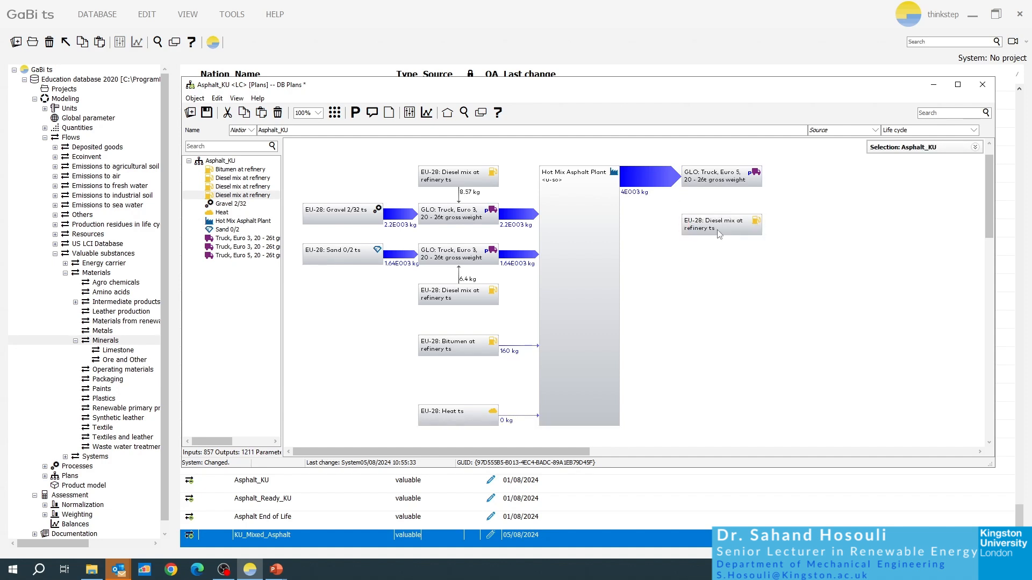
pyautogui.click(718, 227)
pyautogui.click(727, 242)
pyautogui.click(728, 233)
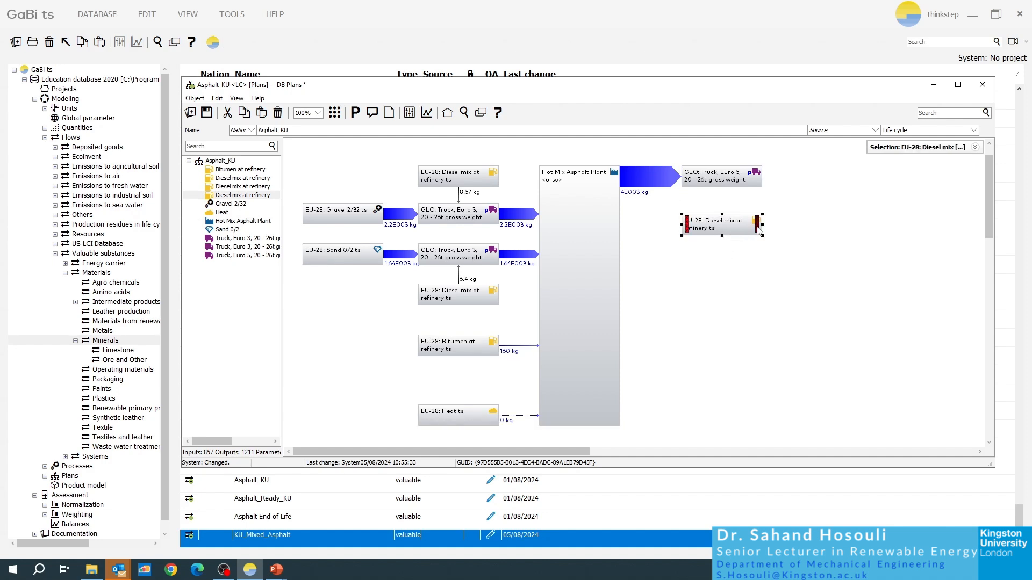
pyautogui.moveTo(757, 225); pyautogui.dragTo(720, 174)
# Set the Euro 5 truck's distance parameter to 80 km in its local settings
pyautogui.doubleClick(714, 179)
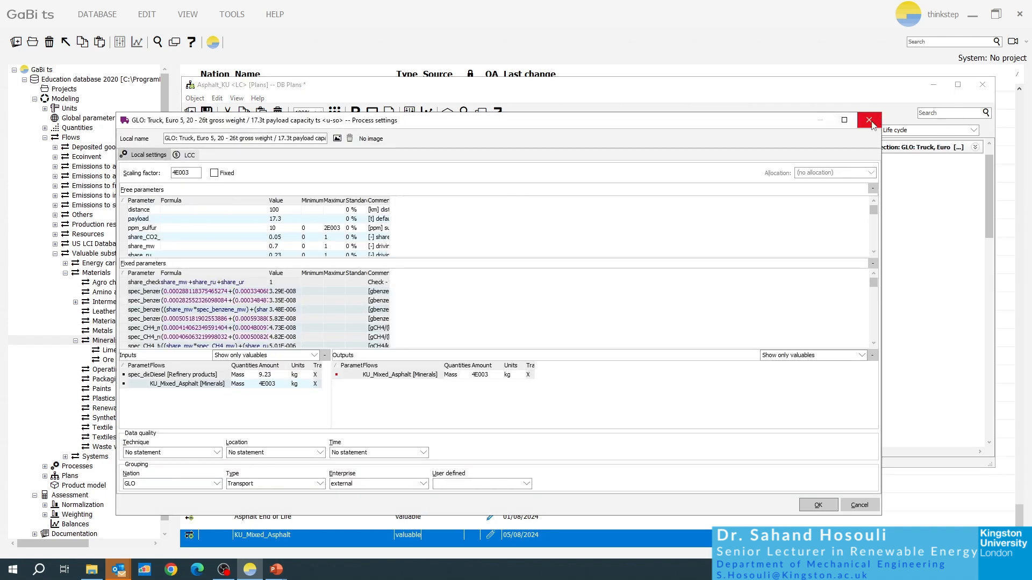
pyautogui.moveTo(717, 122); pyautogui.dragTo(802, 119)
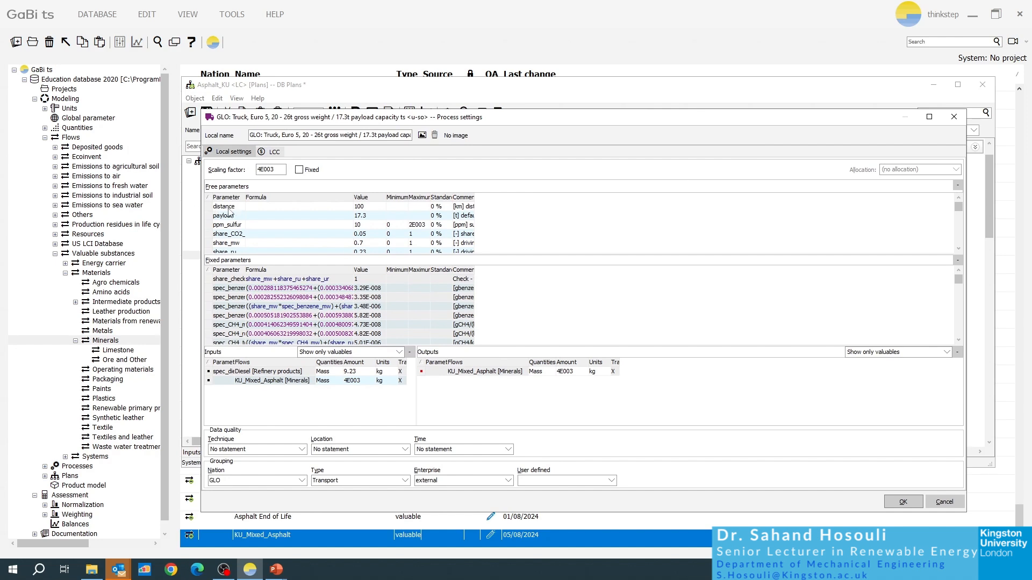
pyautogui.click(370, 207)
pyautogui.write('80')
pyautogui.press('Tab')
pyautogui.click(914, 504)
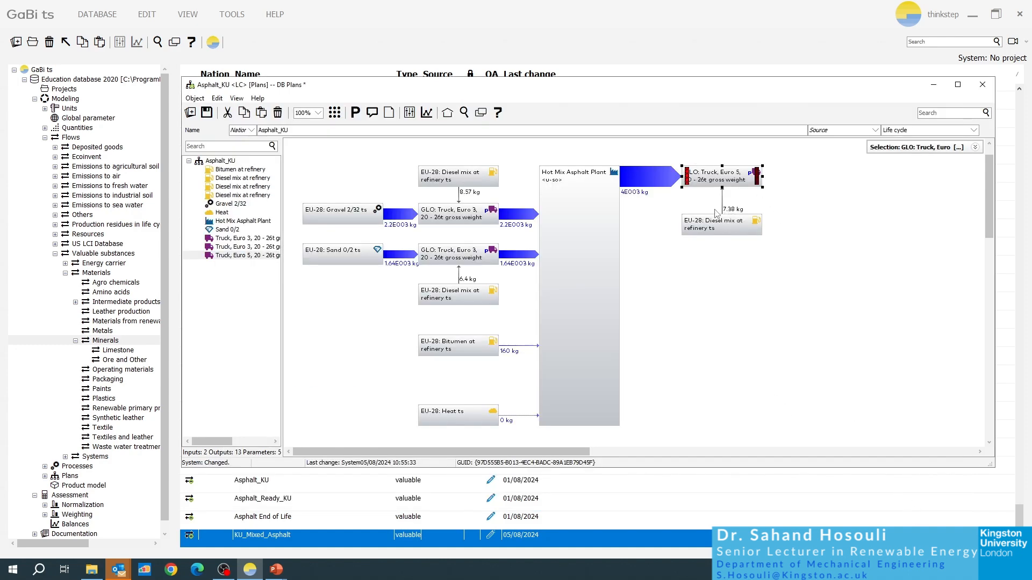
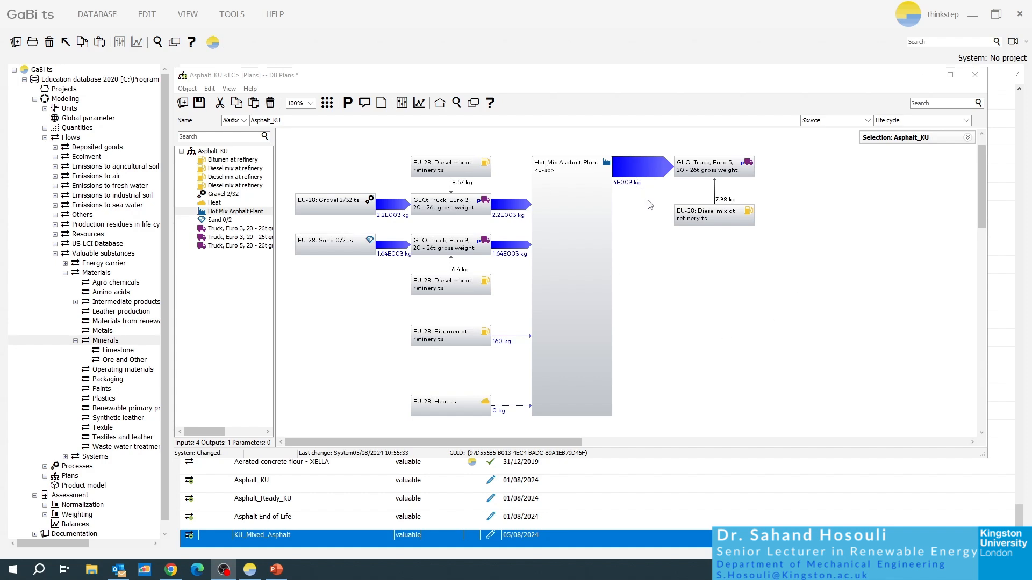
# Create a new process in the Production folder, placed on the plan beyond the Euro 5 truck
pyautogui.click(814, 185)
pyautogui.rightClick(815, 185)
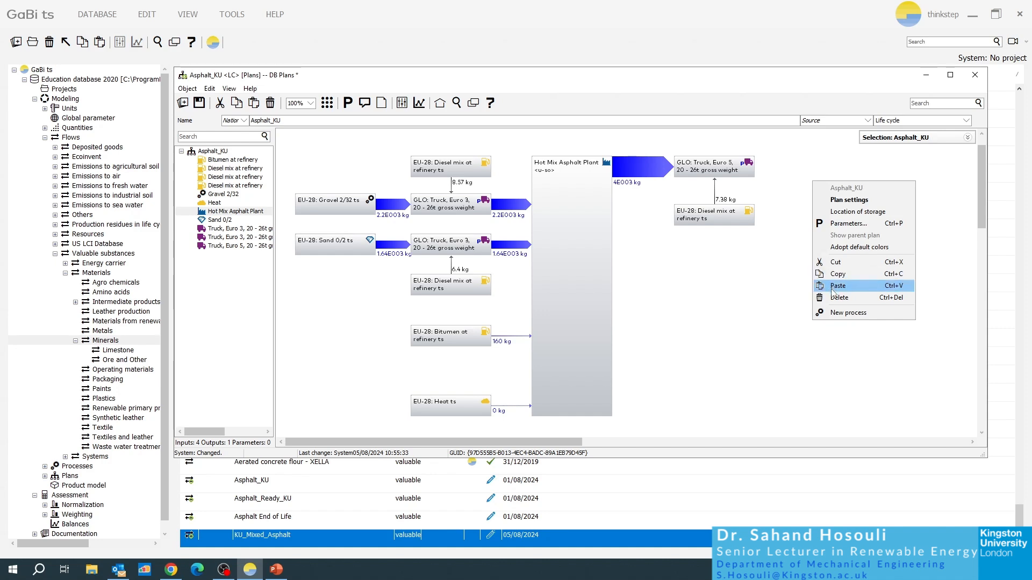
pyautogui.click(835, 313)
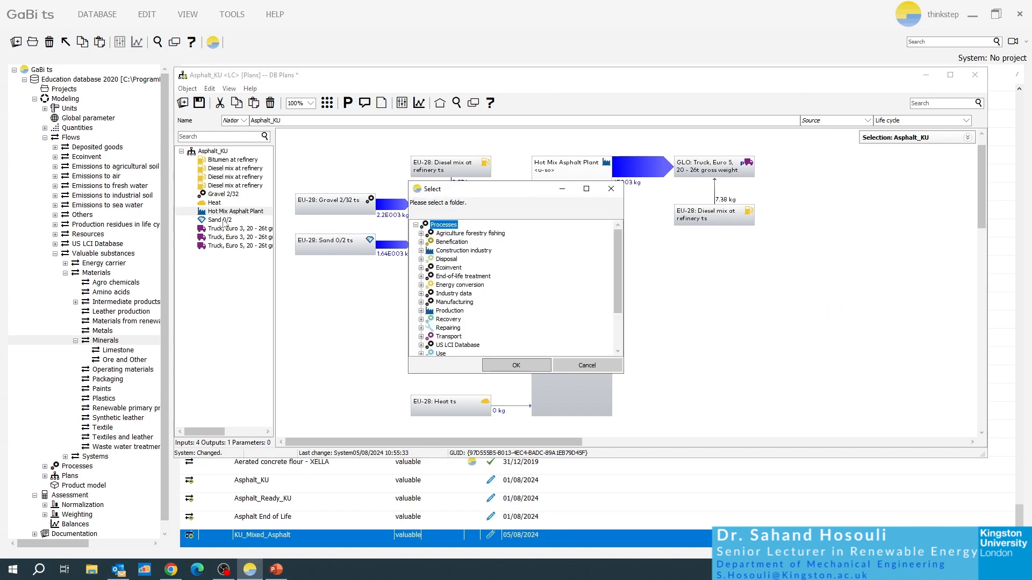
pyautogui.click(450, 311)
pyautogui.click(497, 365)
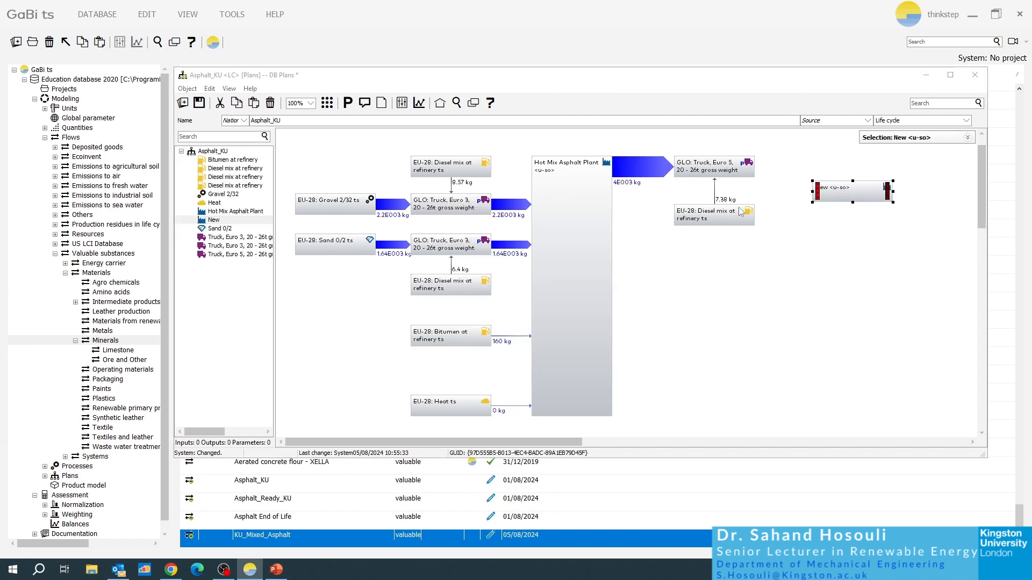
# Align the new process with the Euro 5 truck, name it Asphalt Paving Site, and save it
pyautogui.doubleClick(821, 184)
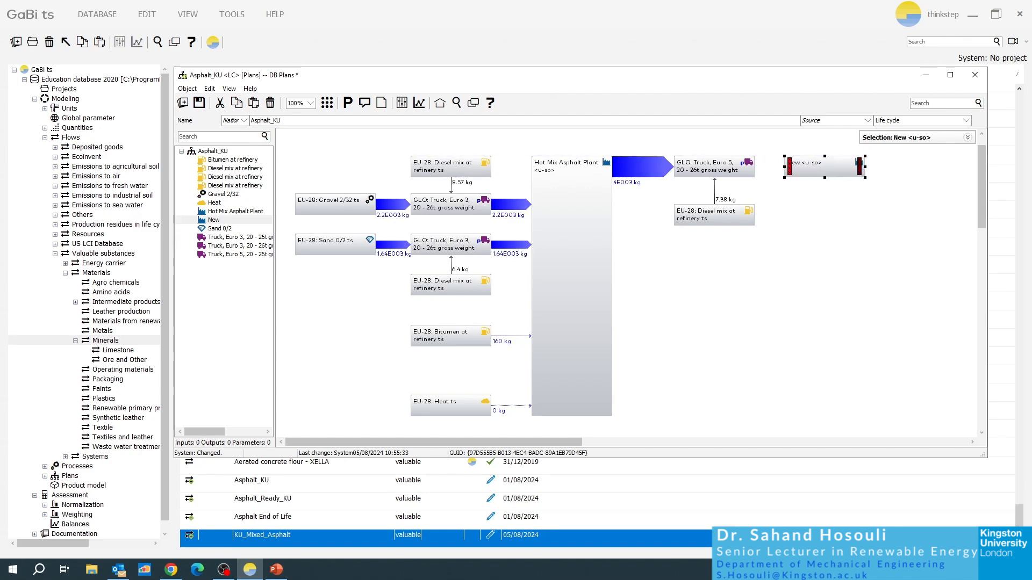
pyautogui.moveTo(837, 104); pyautogui.dragTo(610, 54)
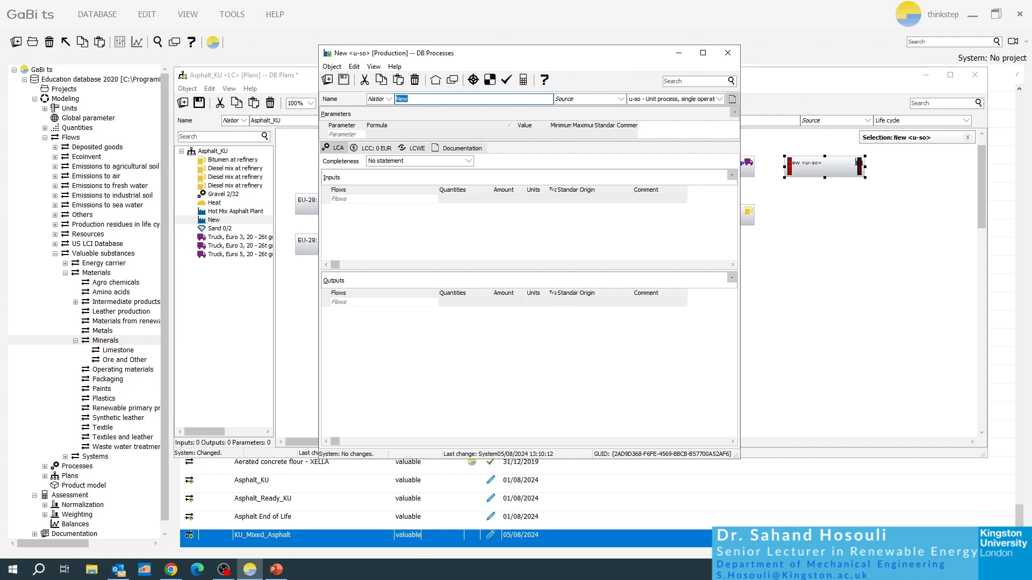
pyautogui.write('Asphalt Paving Site')
pyautogui.click(343, 79)
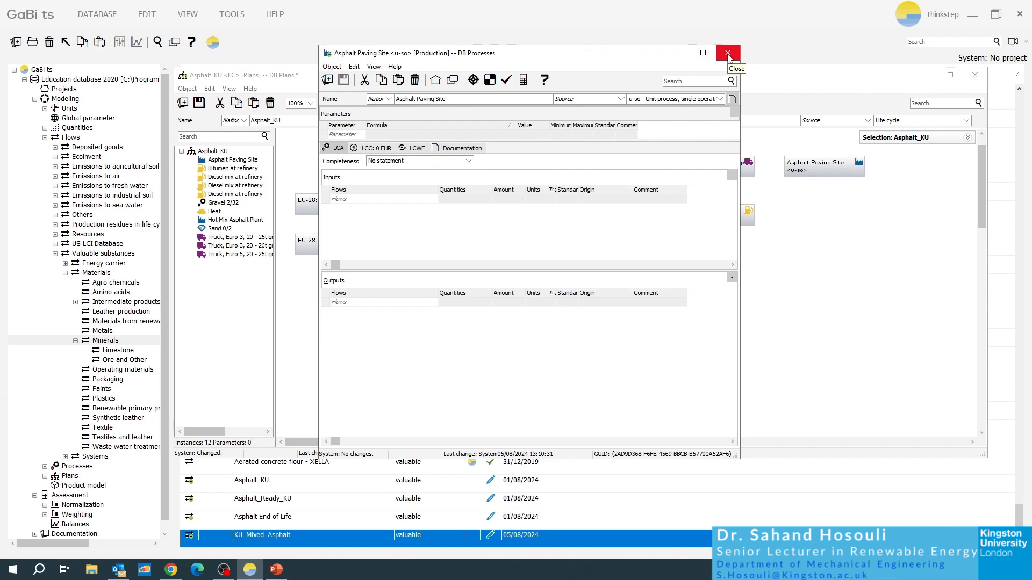
pyautogui.click(728, 53)
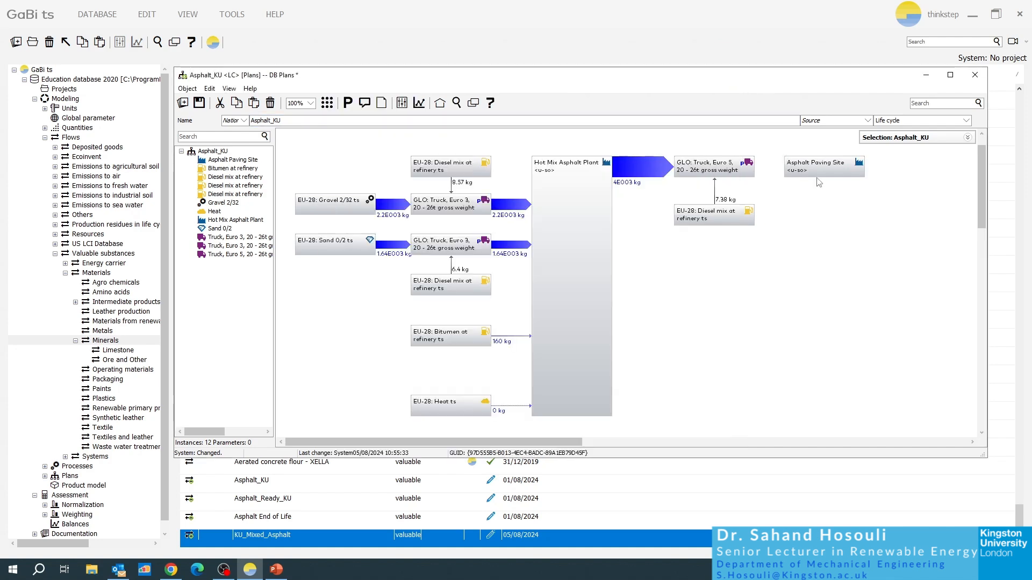
# Stretch the Asphalt Paving Site block downward to match the height of the Hot Mix Asphalt Plant
pyautogui.click(822, 175)
pyautogui.moveTo(825, 178); pyautogui.dragTo(817, 423)
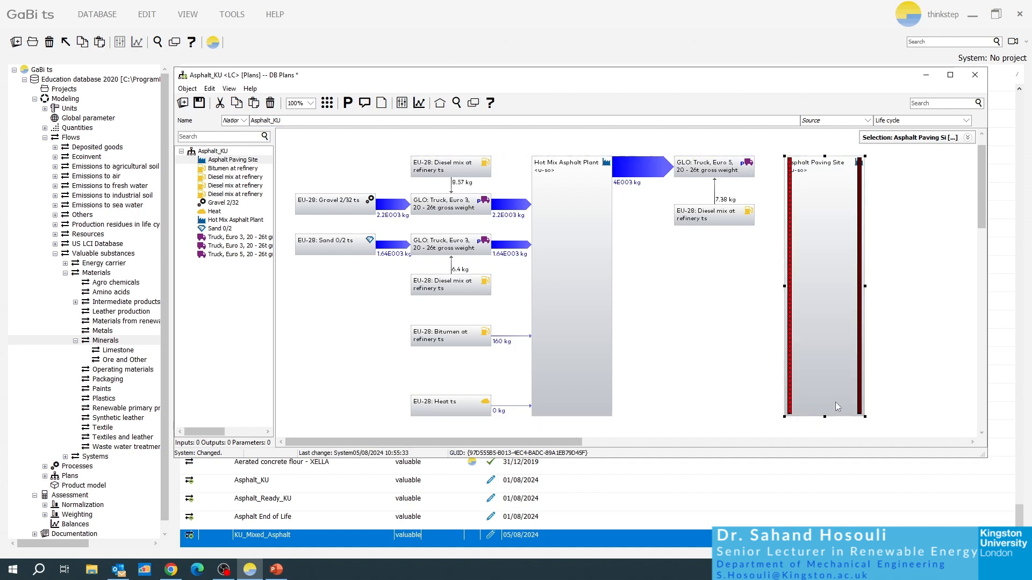
pyautogui.click(892, 327)
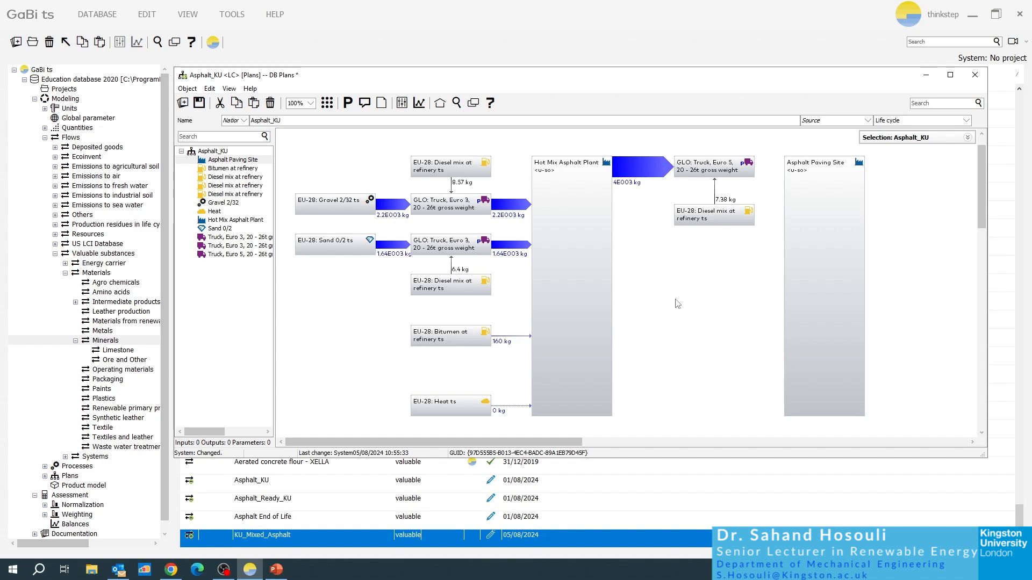
# Search the modules for heat and add the EU-28 Heat process from light fuel oil (low sulphur) to the plan
pyautogui.click(457, 104)
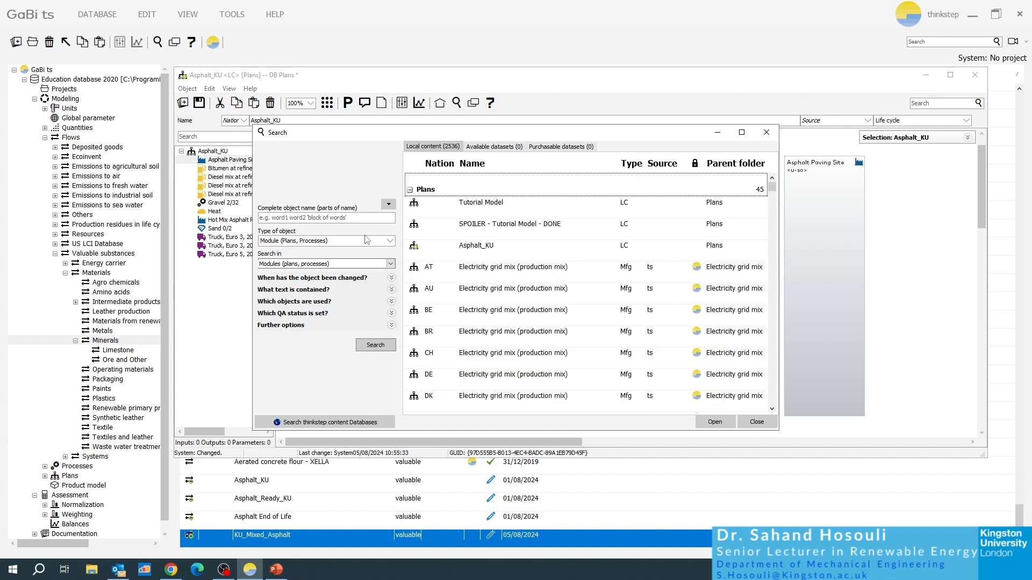
pyautogui.click(359, 218)
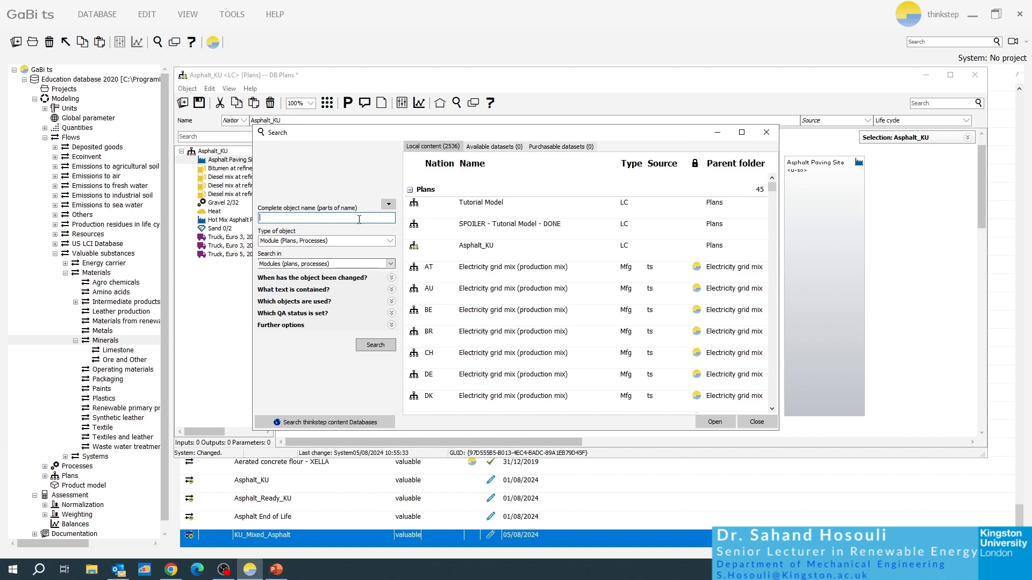
pyautogui.press('Return')
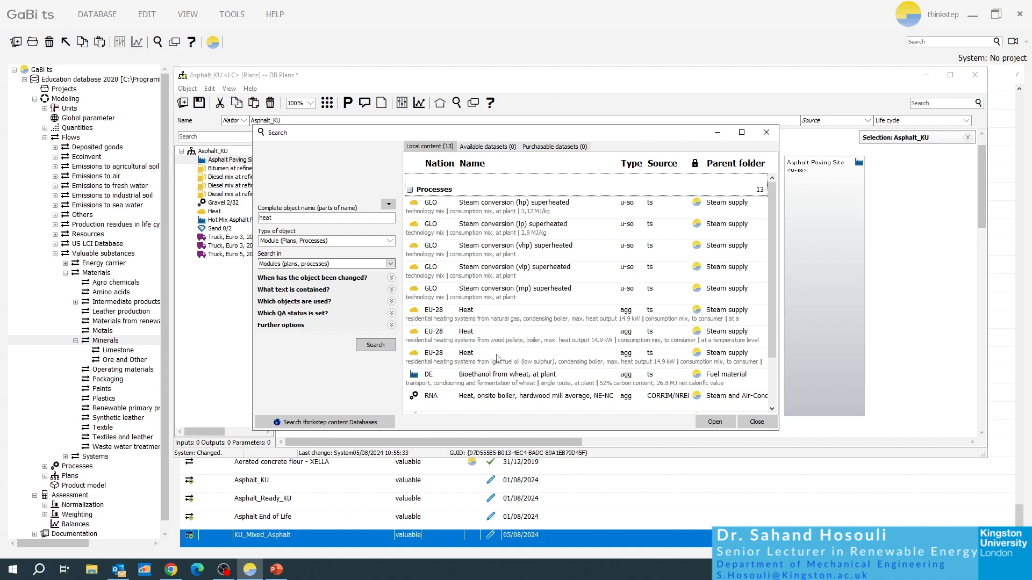
pyautogui.moveTo(509, 136); pyautogui.dragTo(341, 127)
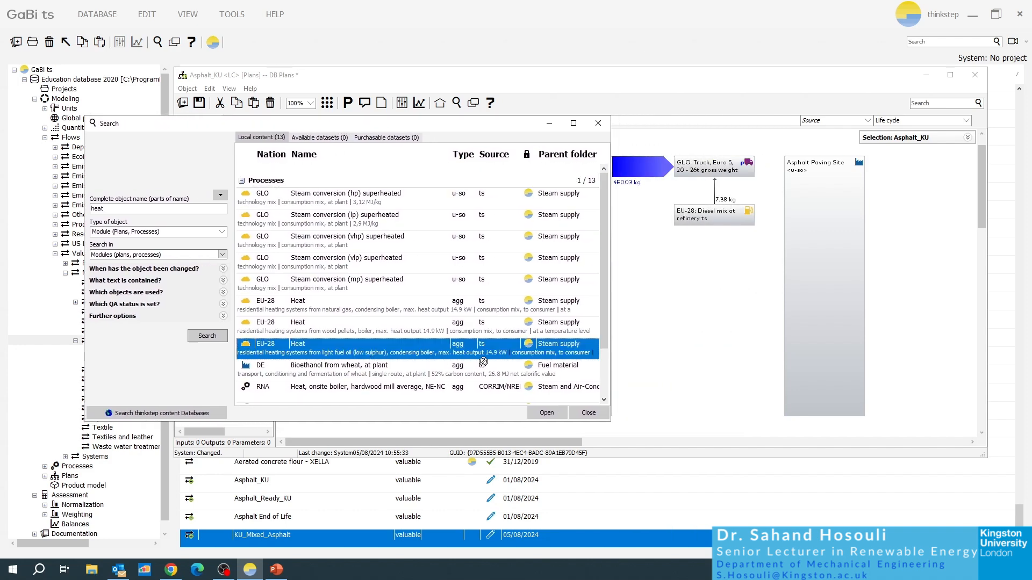
pyautogui.click(325, 355)
pyautogui.moveTo(644, 369); pyautogui.dragTo(698, 388)
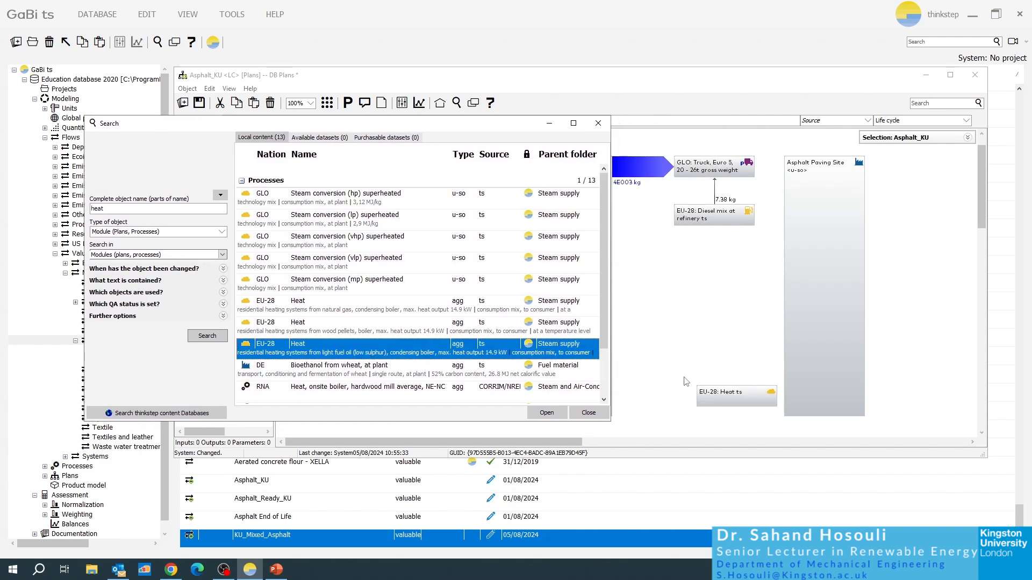
# Close the search and align the new EU-28 Heat block below the Euro 5 truck's diesel mix, level with the existing Heat block
pyautogui.click(597, 124)
pyautogui.moveTo(729, 389); pyautogui.dragTo(715, 407)
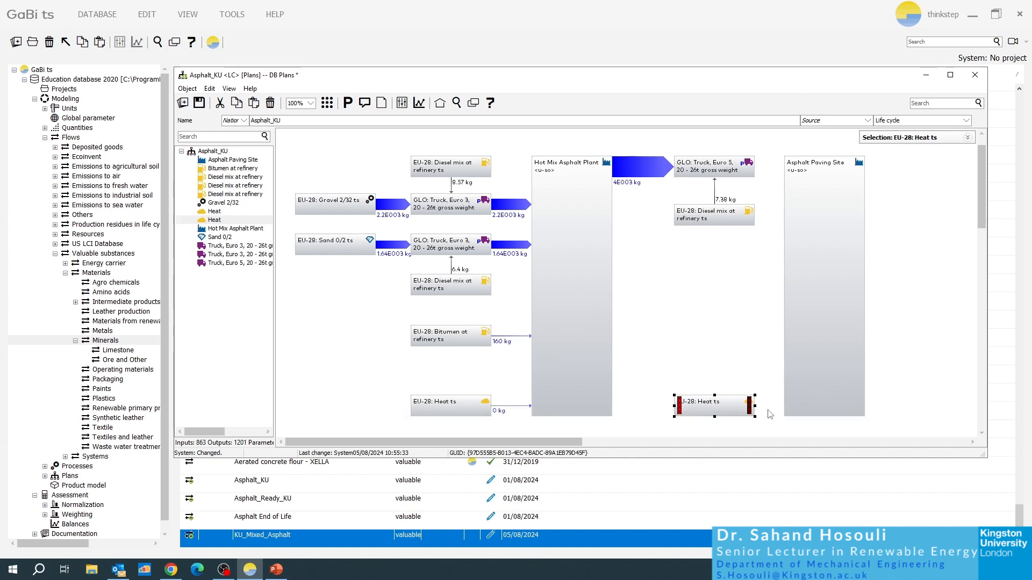
pyautogui.click(732, 361)
pyautogui.doubleClick(818, 224)
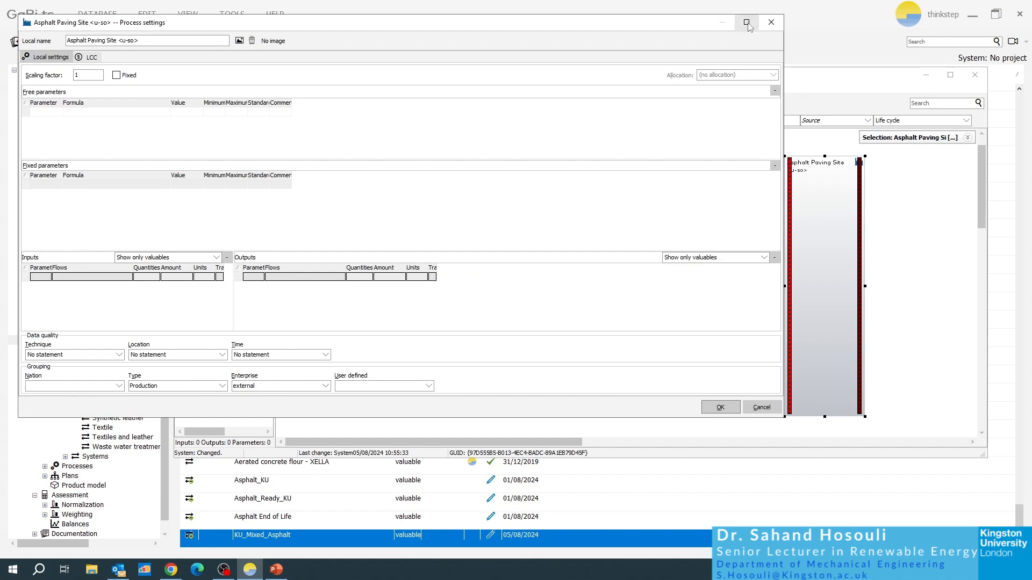
pyautogui.click(771, 22)
pyautogui.rightClick(813, 215)
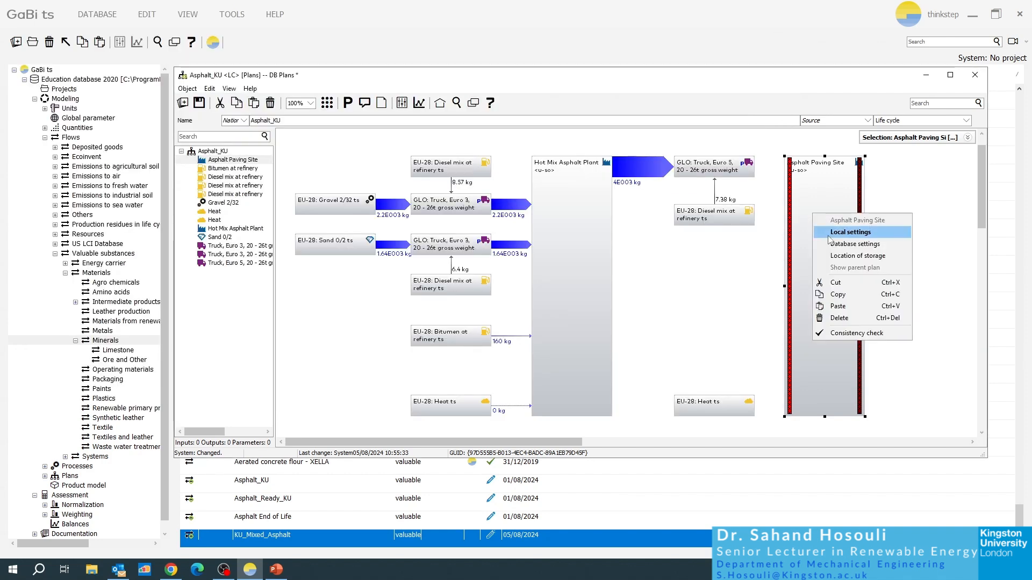
pyautogui.click(827, 234)
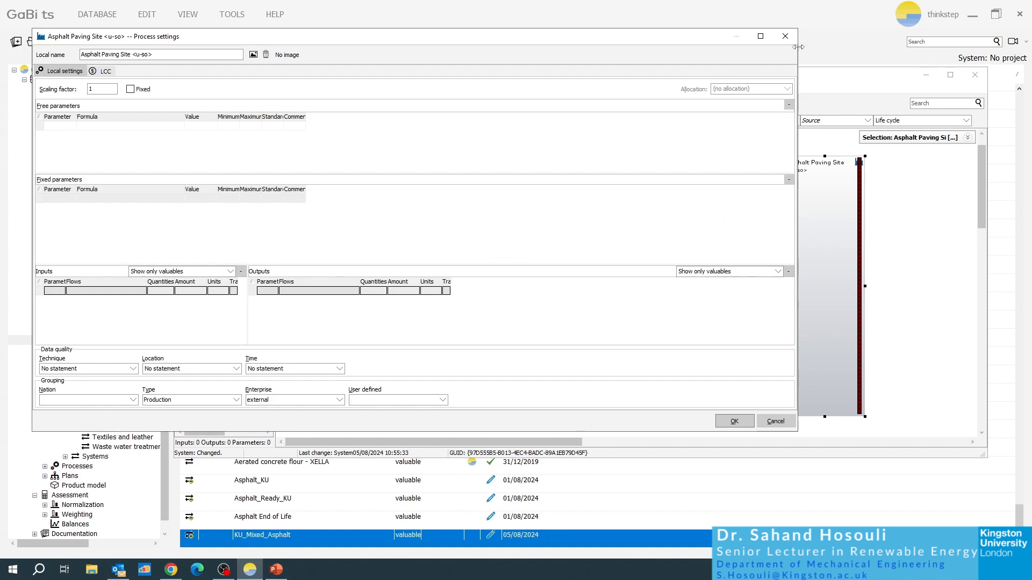
pyautogui.click(788, 33)
# Open the Asphalt Paving Site's database settings and look up the output flow in the Hot Mix Asphalt Plant's local settings
pyautogui.rightClick(810, 224)
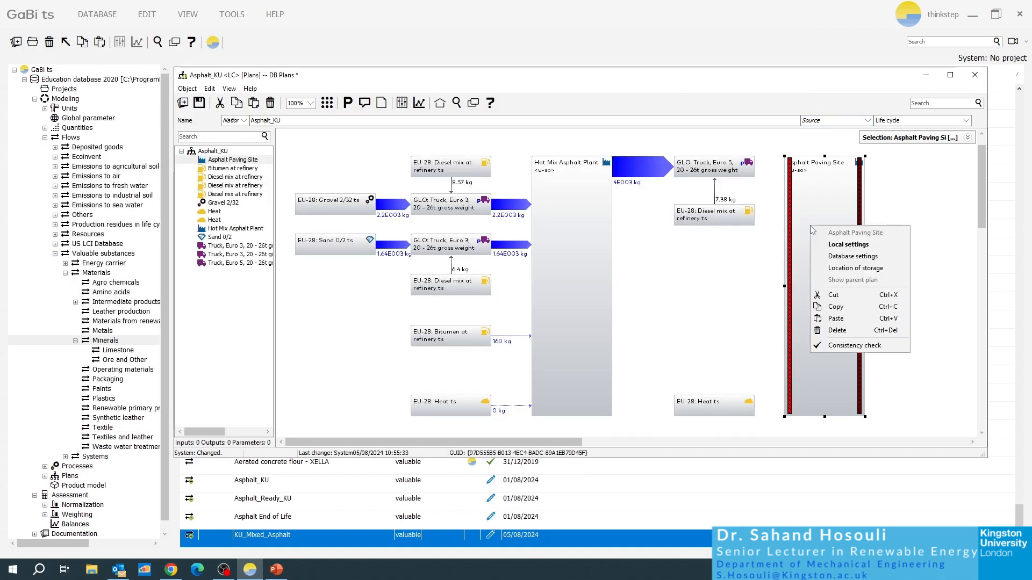
pyautogui.click(835, 261)
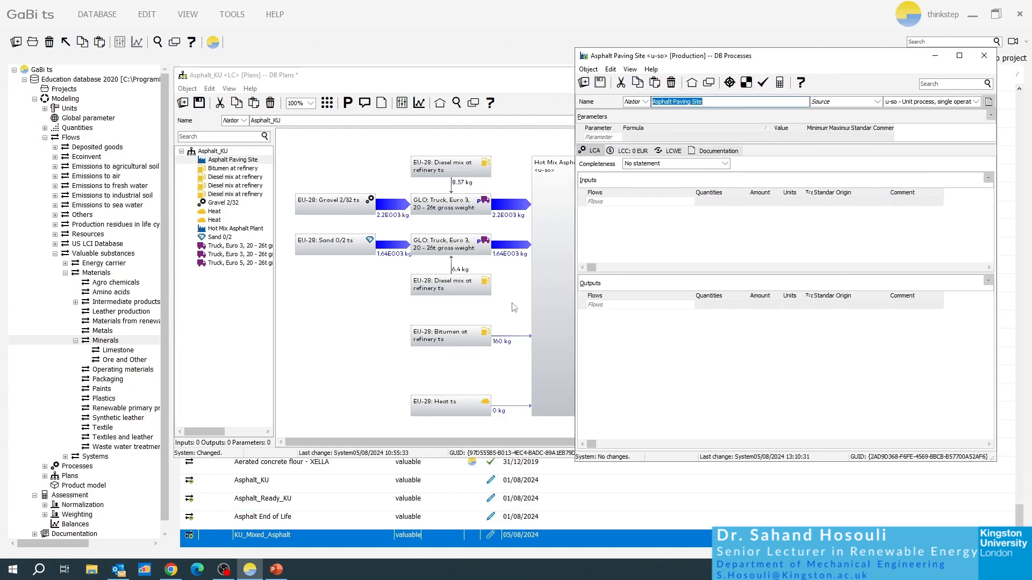
pyautogui.click(561, 211)
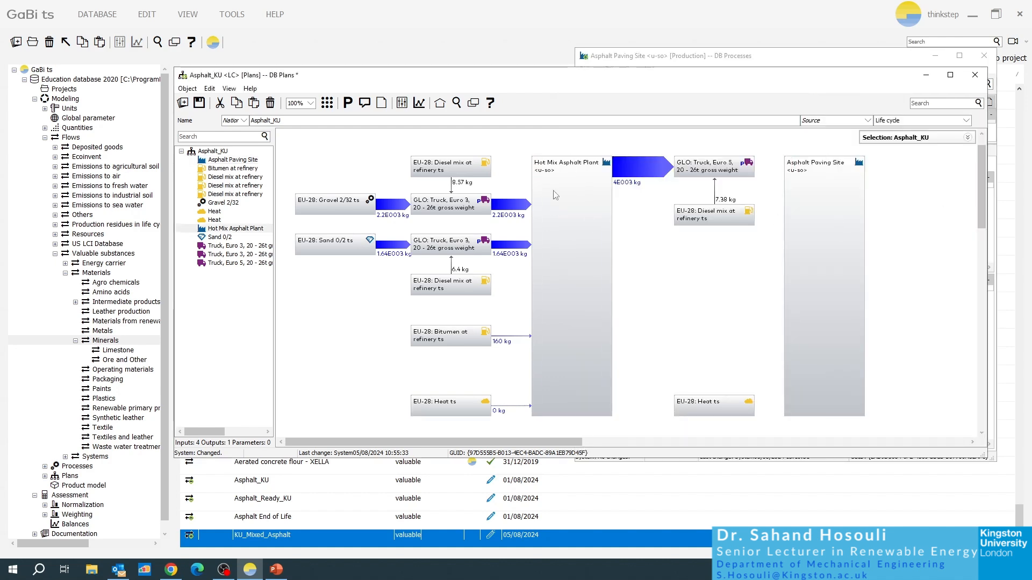
pyautogui.doubleClick(577, 176)
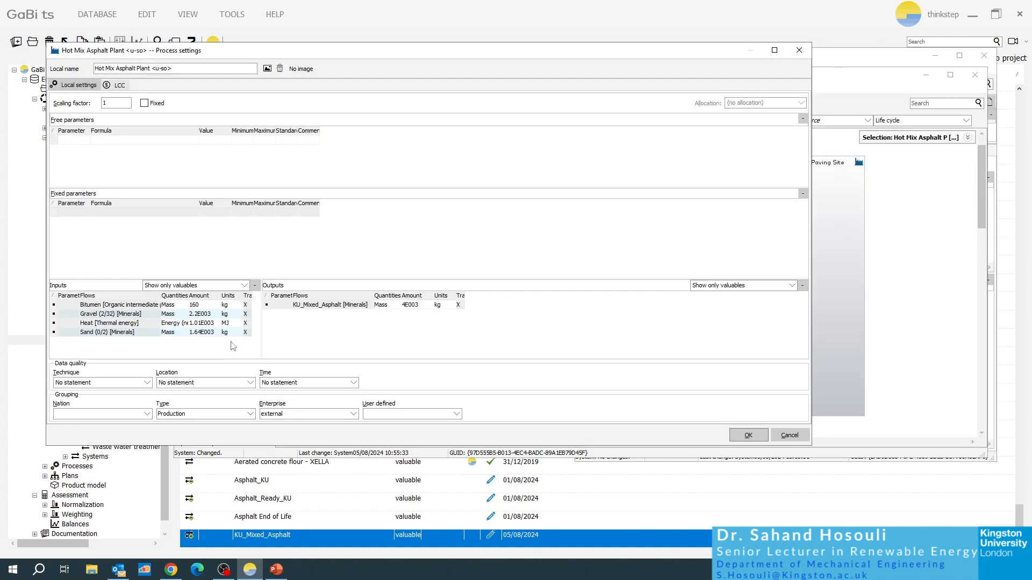
pyautogui.click(320, 306)
pyautogui.click(800, 50)
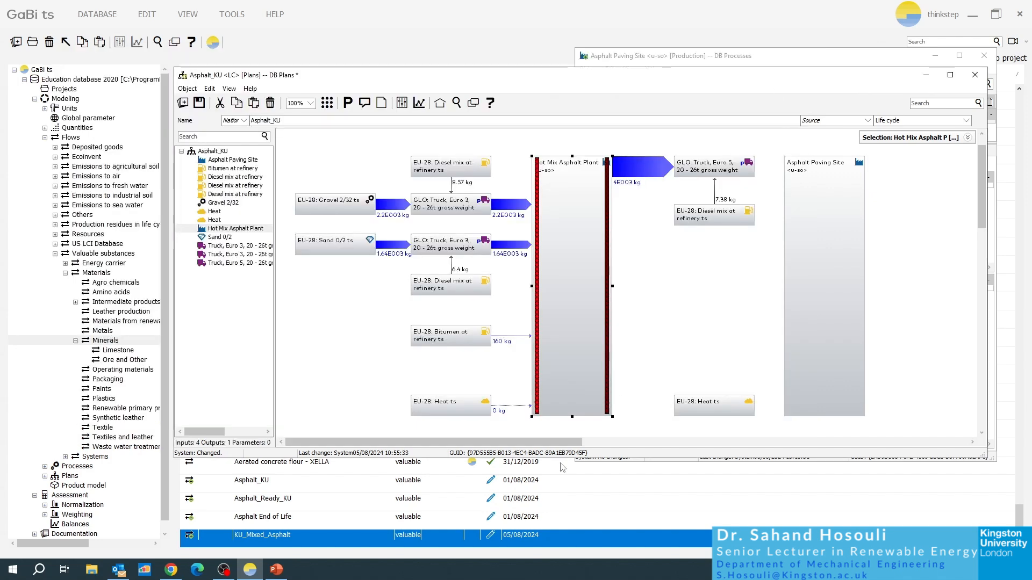
# Add KU_Mixed_Asphalt [Minerals] as an input flow in the Asphalt Paving Site's database settings
pyautogui.click(818, 224)
pyautogui.rightClick(818, 224)
pyautogui.click(836, 254)
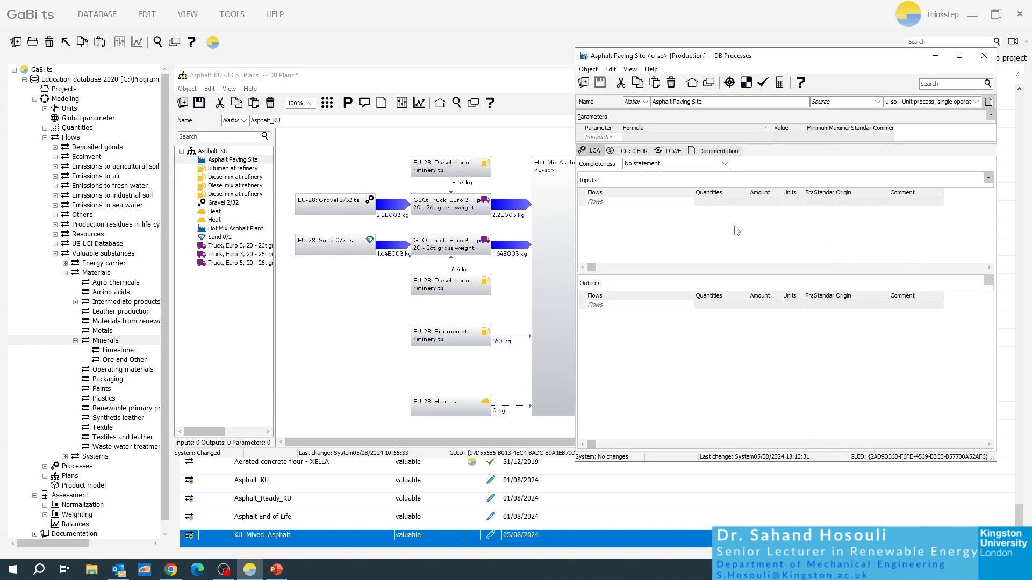
pyautogui.click(643, 203)
pyautogui.write('KU_Mixed_Asphalt [Minerals]')
pyautogui.press('Return')
pyautogui.moveTo(900, 55); pyautogui.dragTo(354, 54)
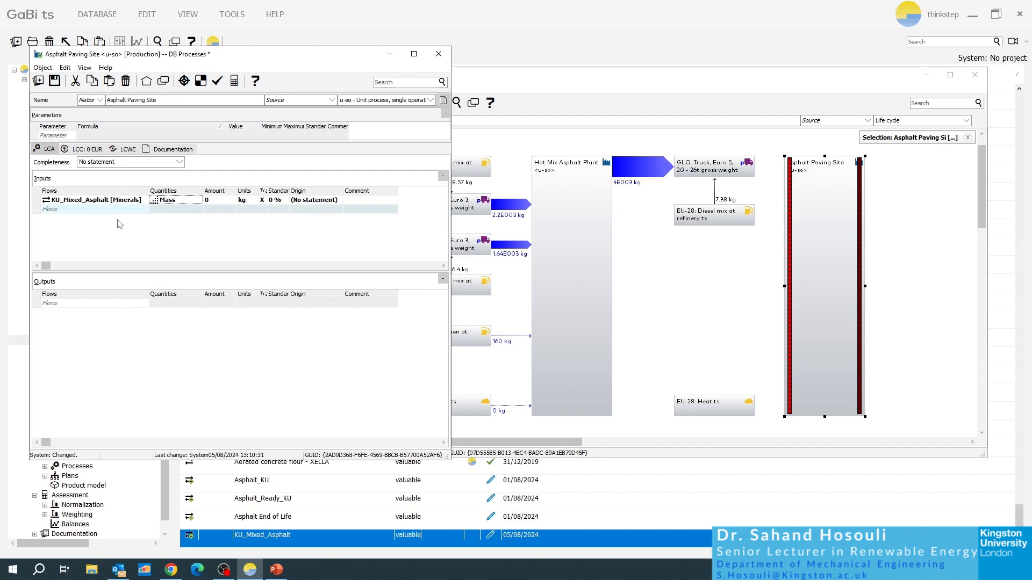
# Look up the new Heat process's output flow and add Heat [Thermal energy] as an input of the Asphalt Paving Site
pyautogui.click(703, 406)
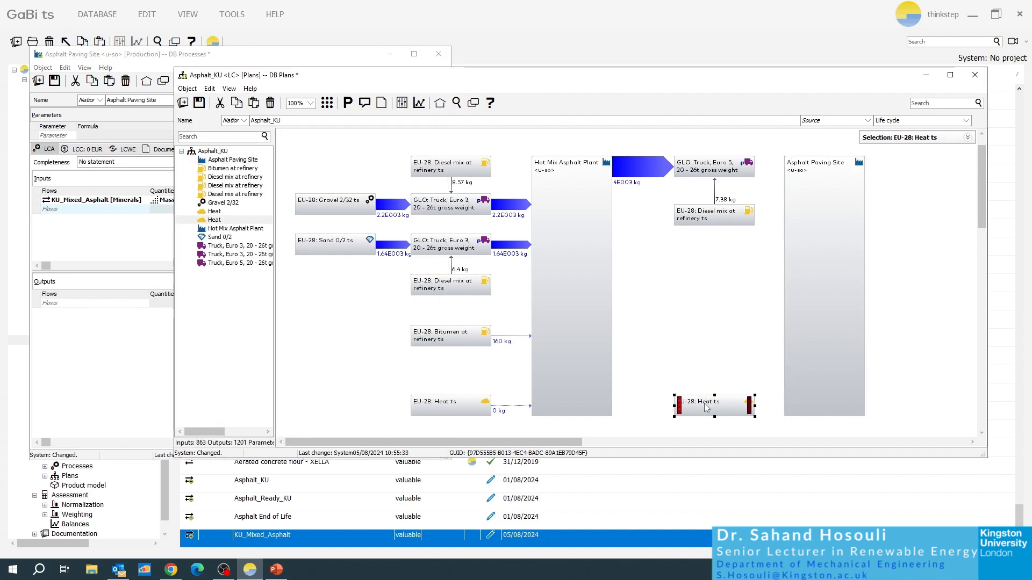
pyautogui.doubleClick(705, 407)
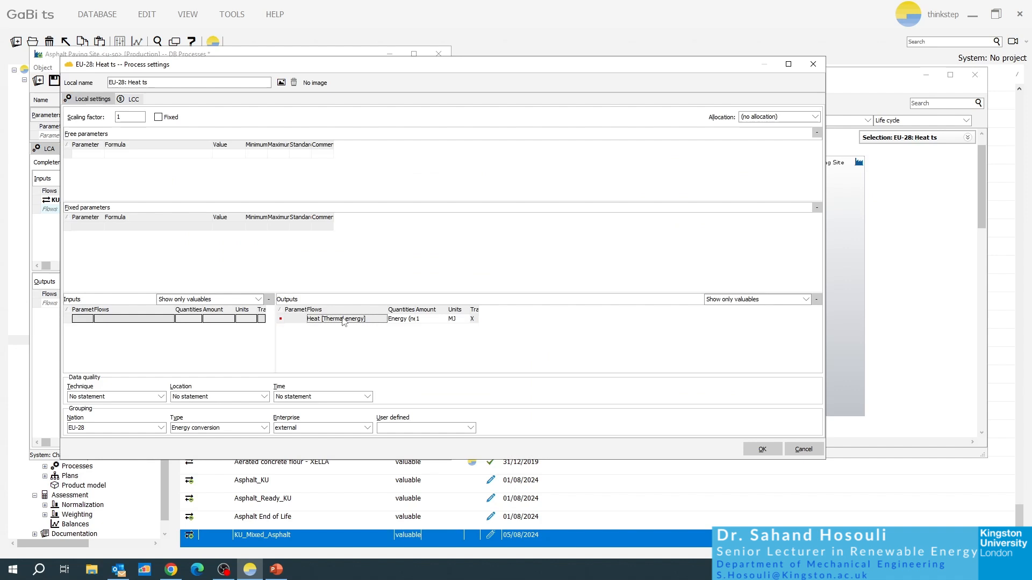
pyautogui.click(813, 64)
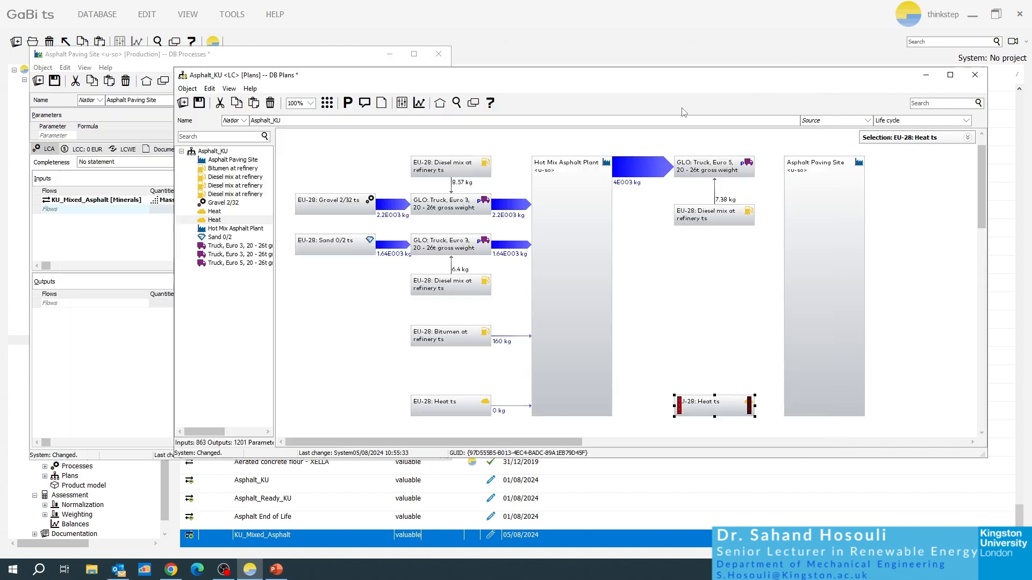
pyautogui.click(71, 210)
pyautogui.write('Heat [Thermal energy]')
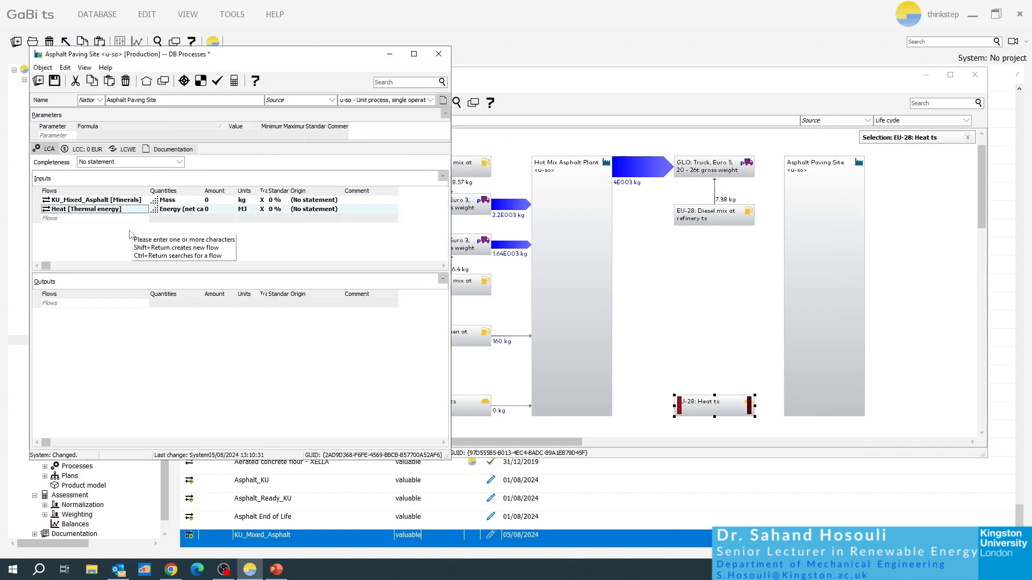
# Set the paving site's KU_Mixed_Asphalt input to 4000 kg and its Heat input to 460 MJ, then save and close the process
pyautogui.moveTo(265, 56); pyautogui.dragTo(609, 47)
pyautogui.doubleClick(563, 190)
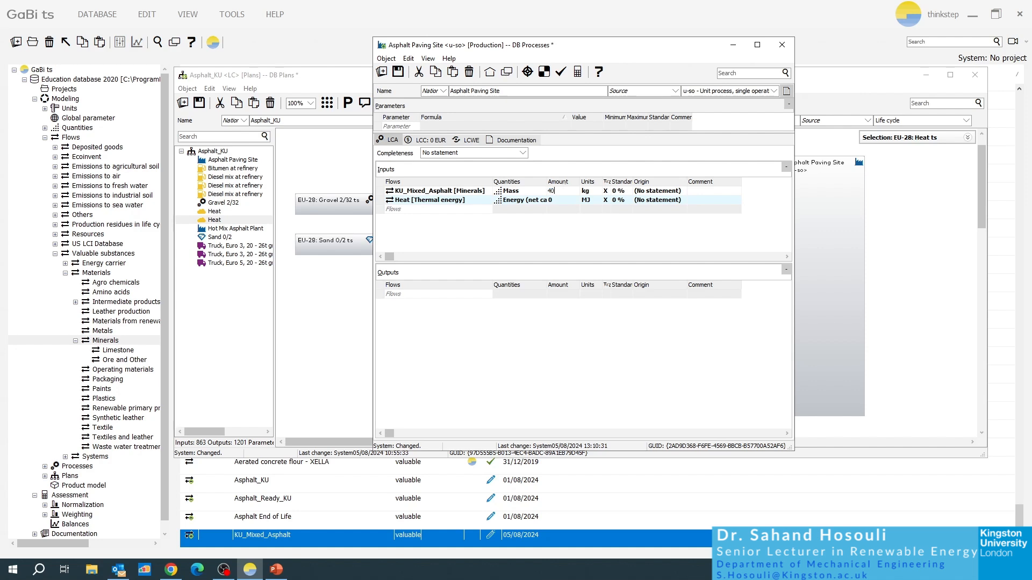
pyautogui.write('4000')
pyautogui.press('Return')
pyautogui.doubleClick(575, 201)
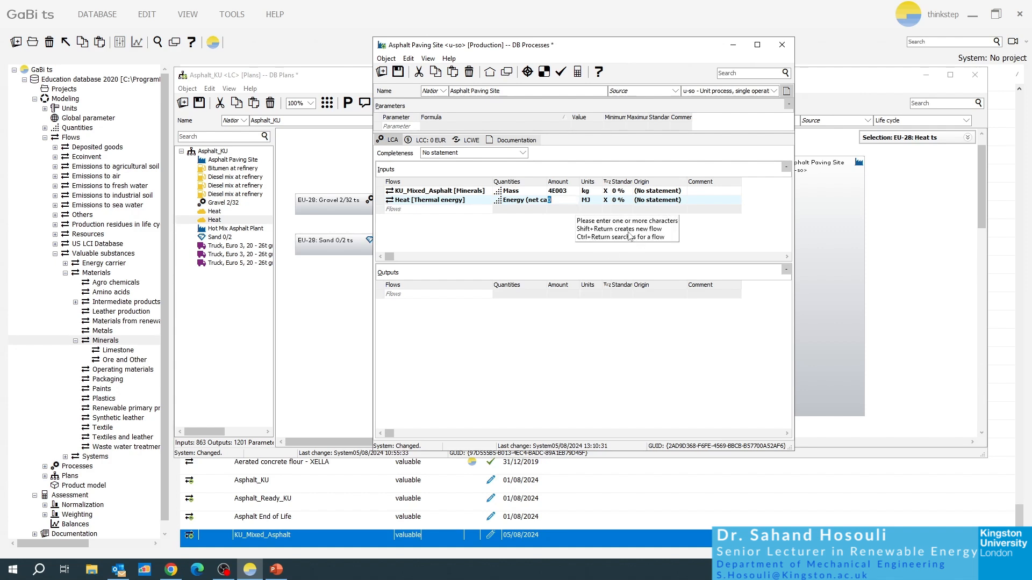
pyautogui.write('460')
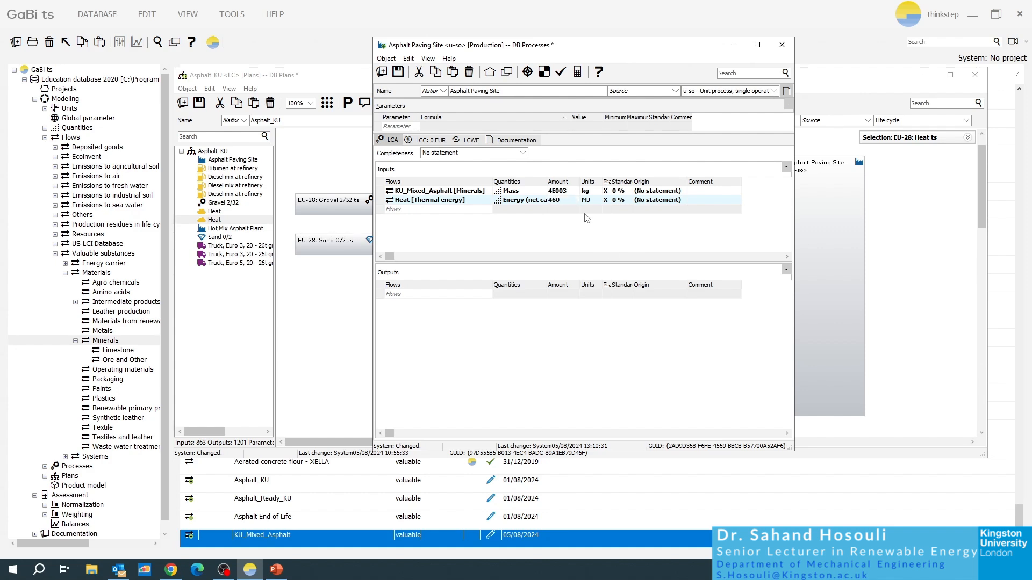
pyautogui.click(397, 72)
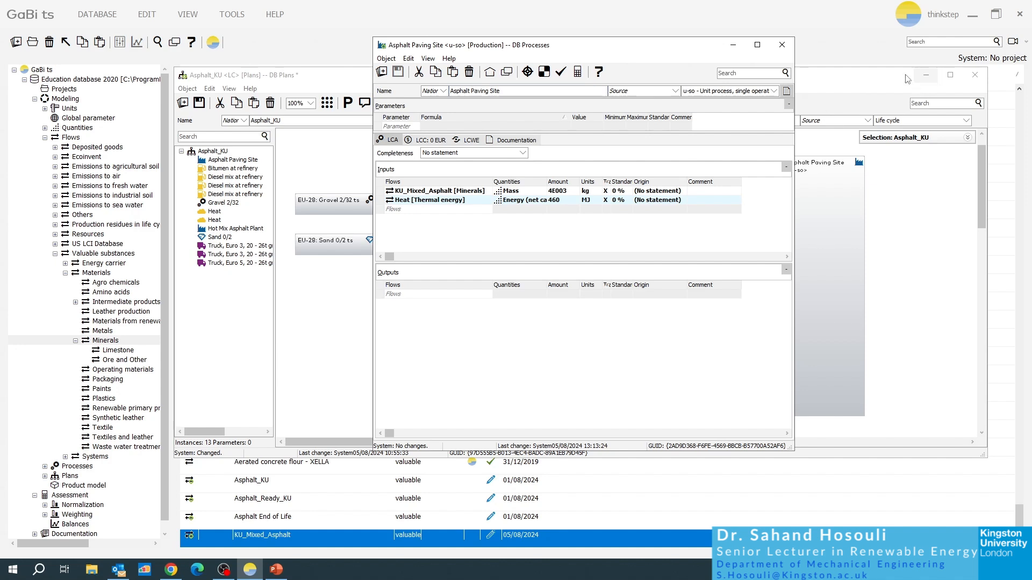
pyautogui.click(782, 45)
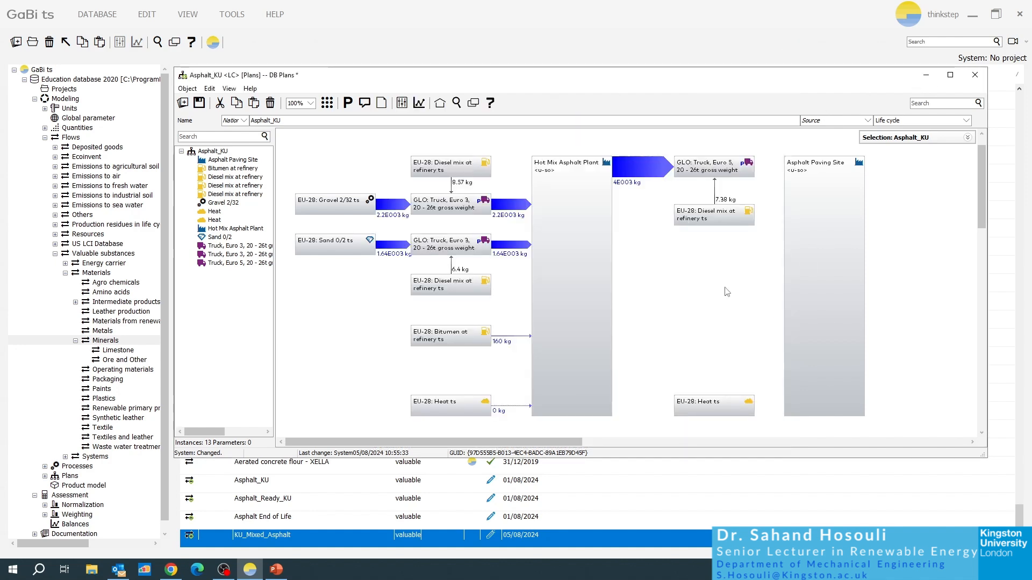
# Link the Euro 5 truck's output to the Asphalt Paving Site
pyautogui.click(715, 406)
pyautogui.click(723, 164)
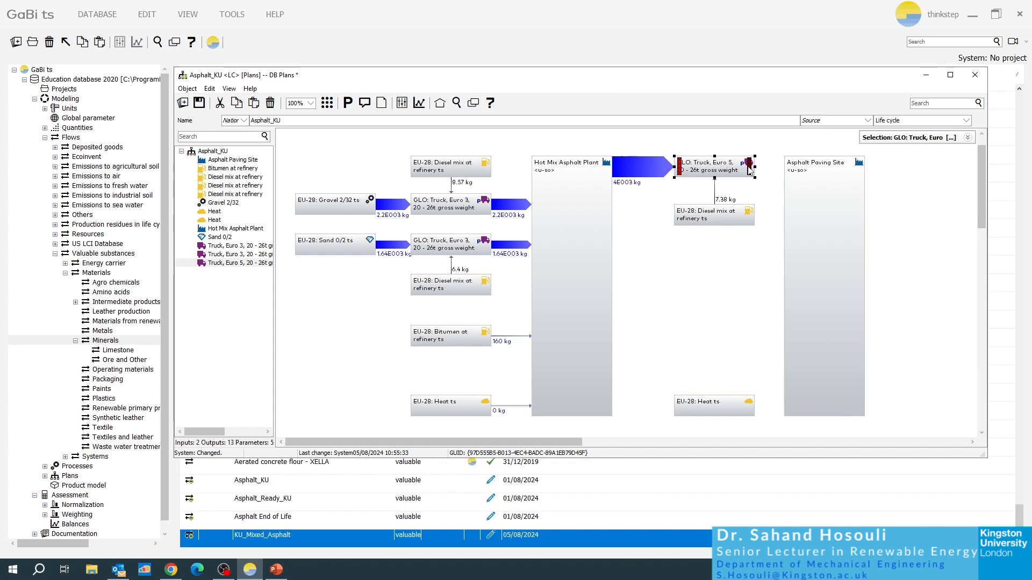
pyautogui.moveTo(750, 170); pyautogui.dragTo(813, 202)
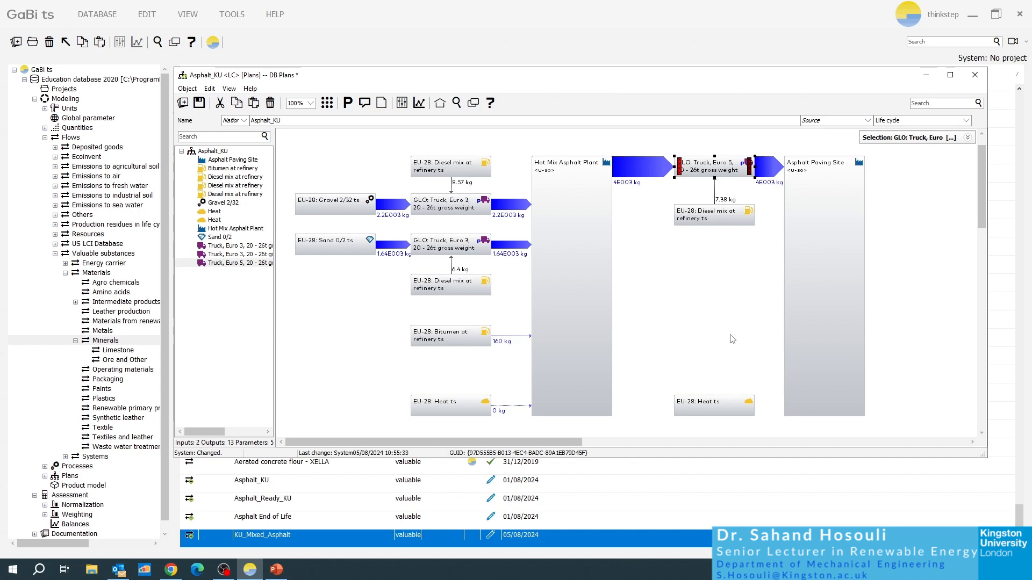
# Link the new EU-28 Heat process to the Asphalt Paving Site
pyautogui.click(720, 411)
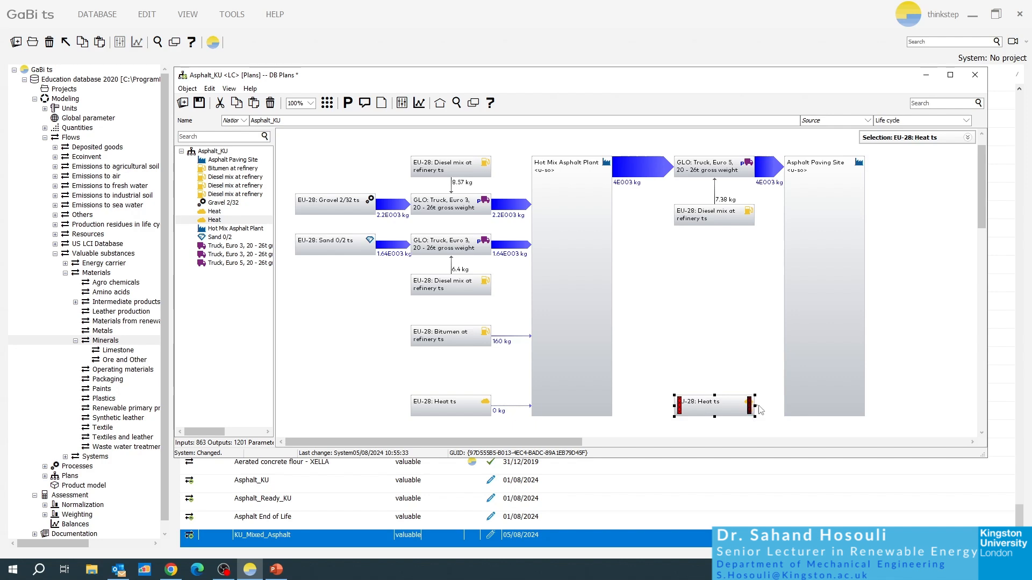
pyautogui.moveTo(800, 401); pyautogui.dragTo(800, 401)
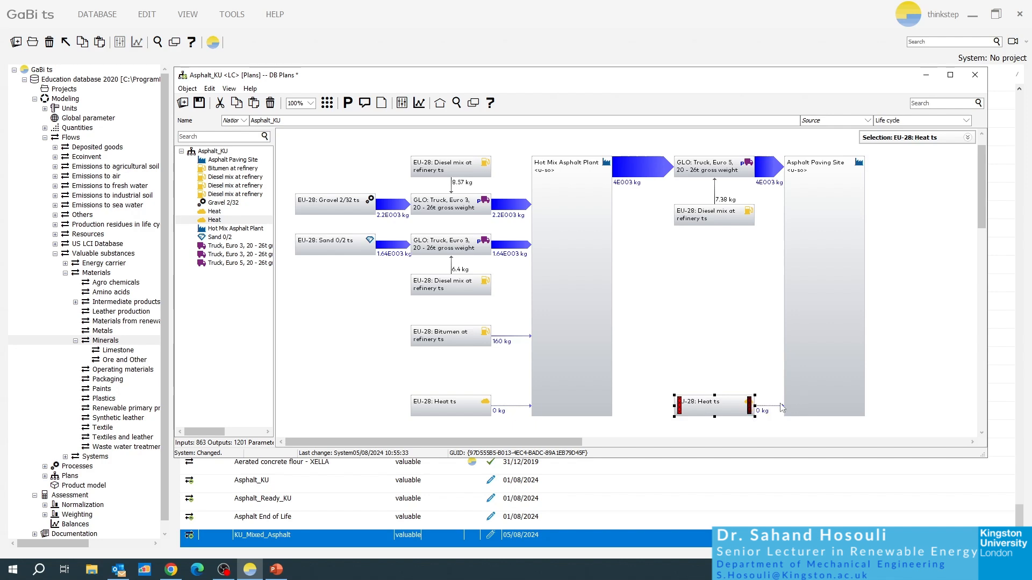
pyautogui.click(729, 410)
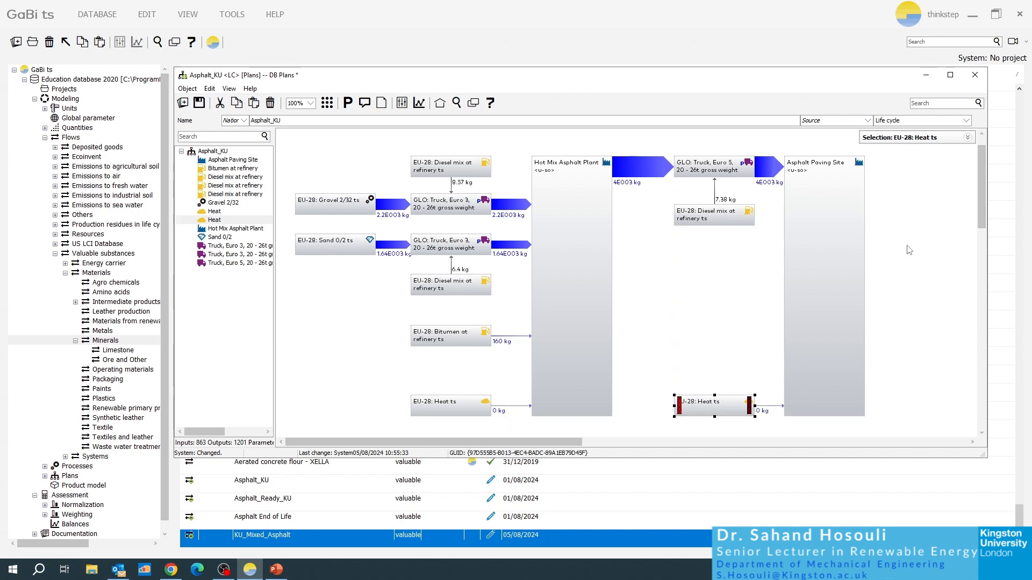
# Switch the quantity displayed for the Asphalt_KU plan to Energy (net calorific value)
pyautogui.click(968, 138)
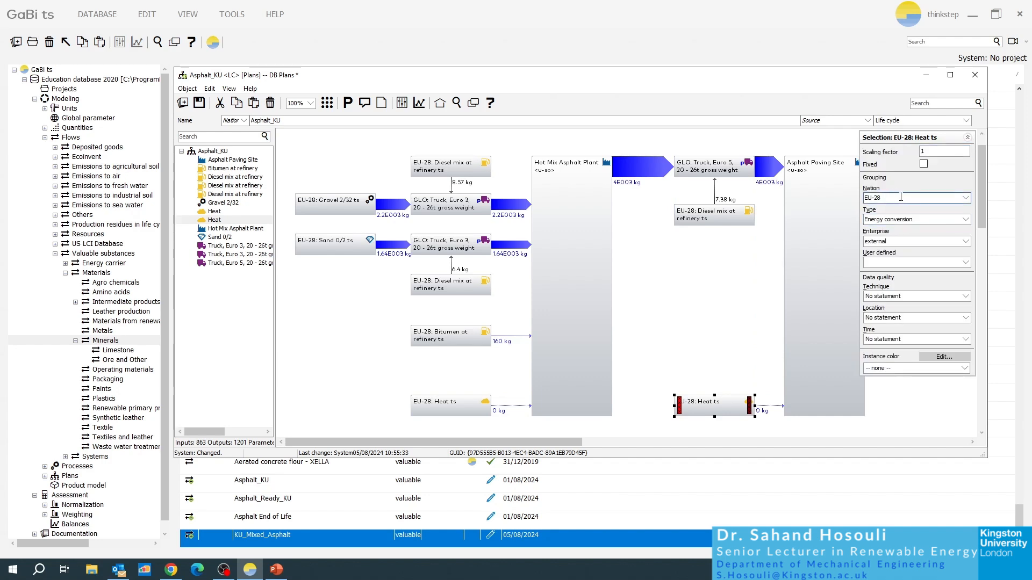
pyautogui.click(619, 296)
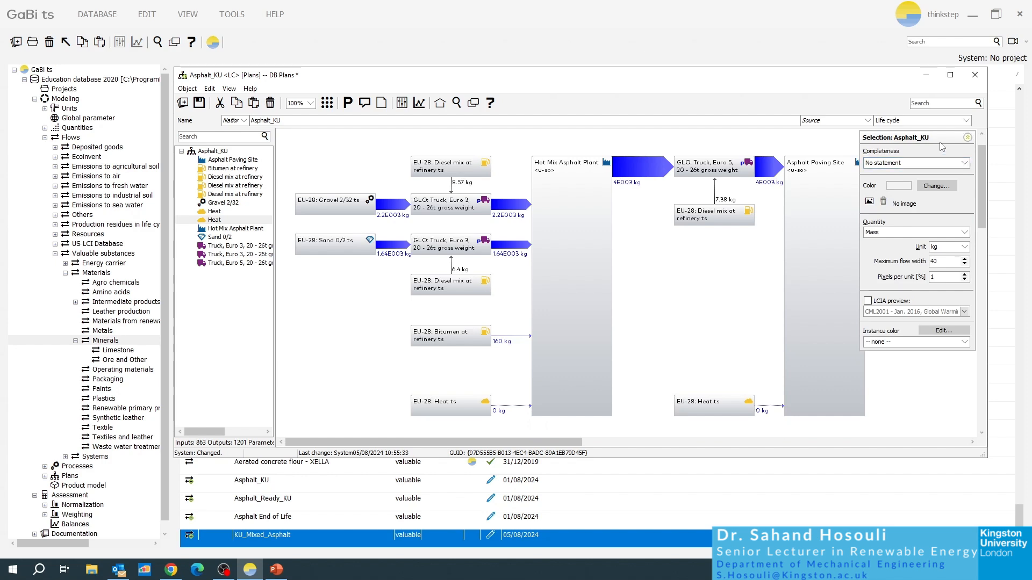
pyautogui.click(966, 163)
pyautogui.click(914, 171)
pyautogui.click(949, 234)
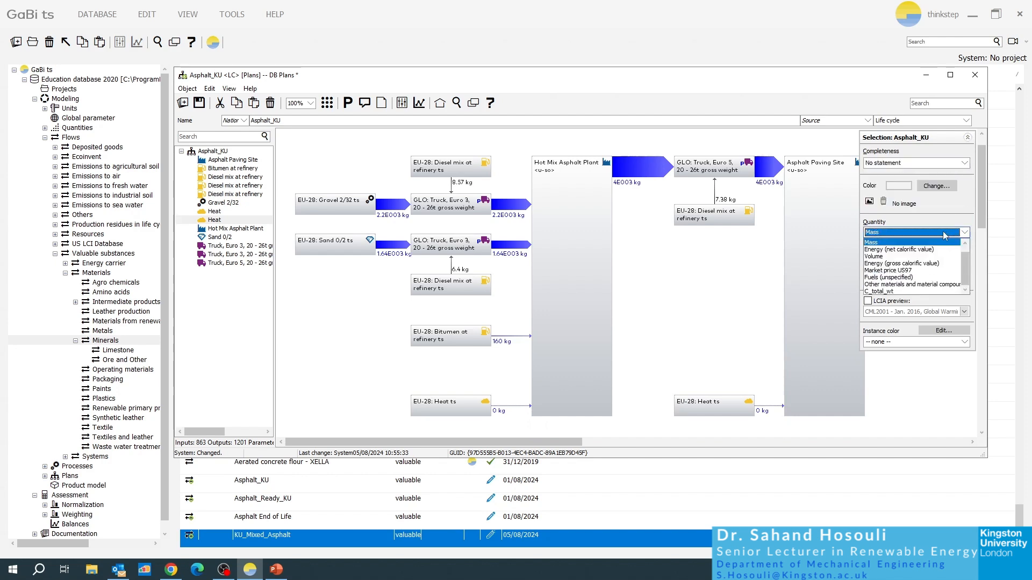
pyautogui.click(903, 250)
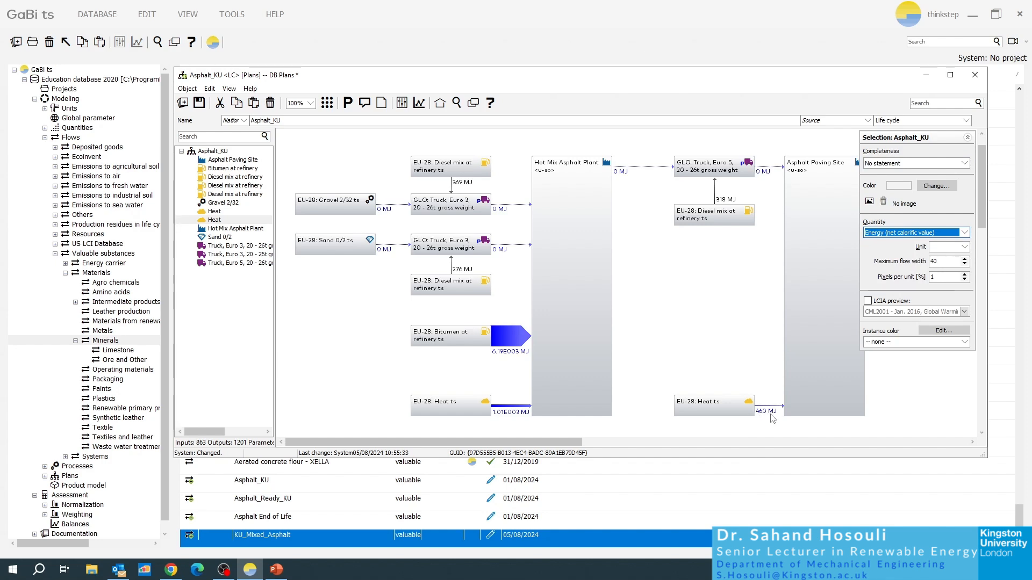
# Switch the quantity displayed for the Asphalt_KU plan to Mass and collapse the plan's display settings
pyautogui.click(926, 163)
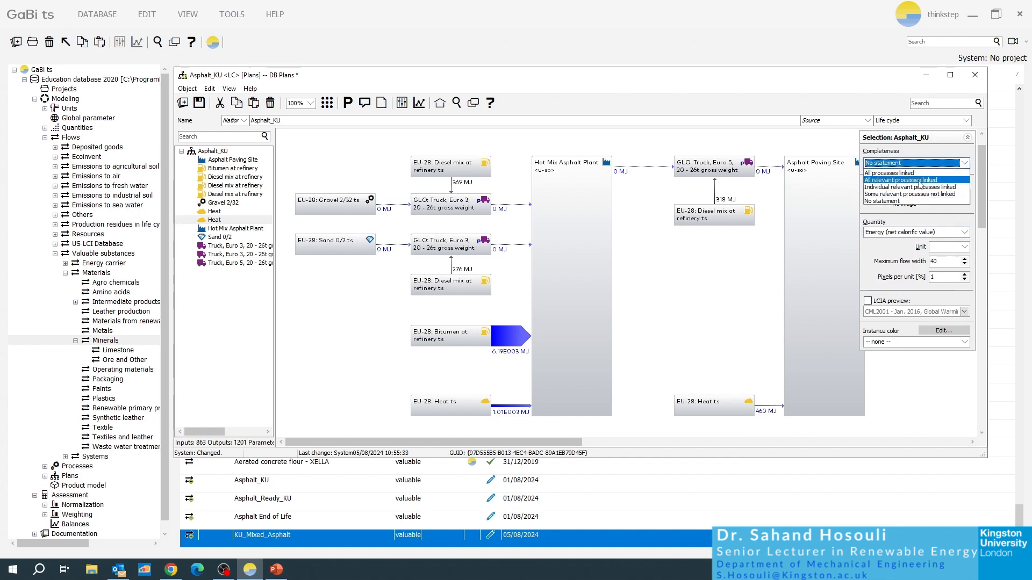
pyautogui.click(925, 163)
pyautogui.click(925, 232)
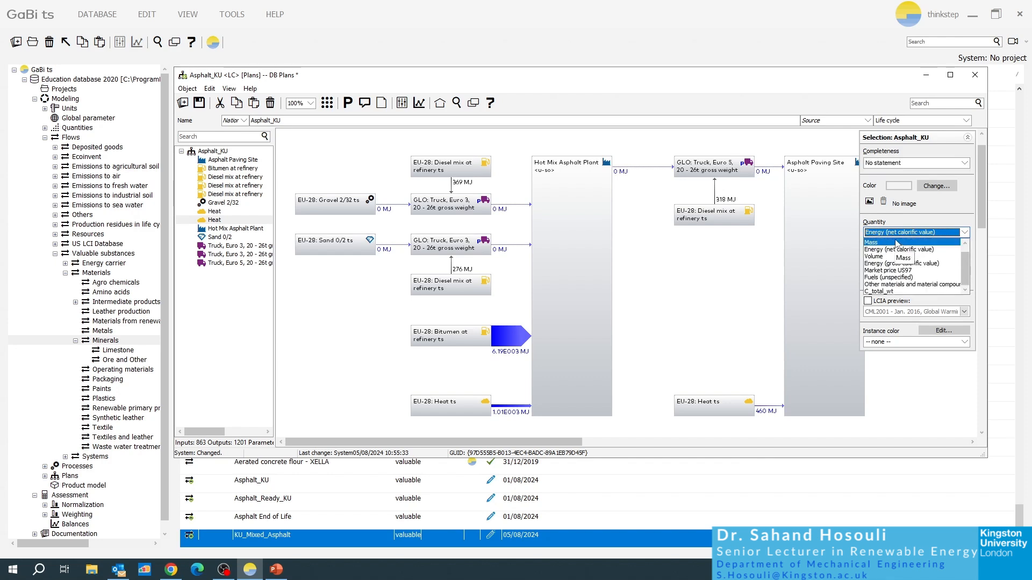
pyautogui.click(874, 250)
pyautogui.click(967, 137)
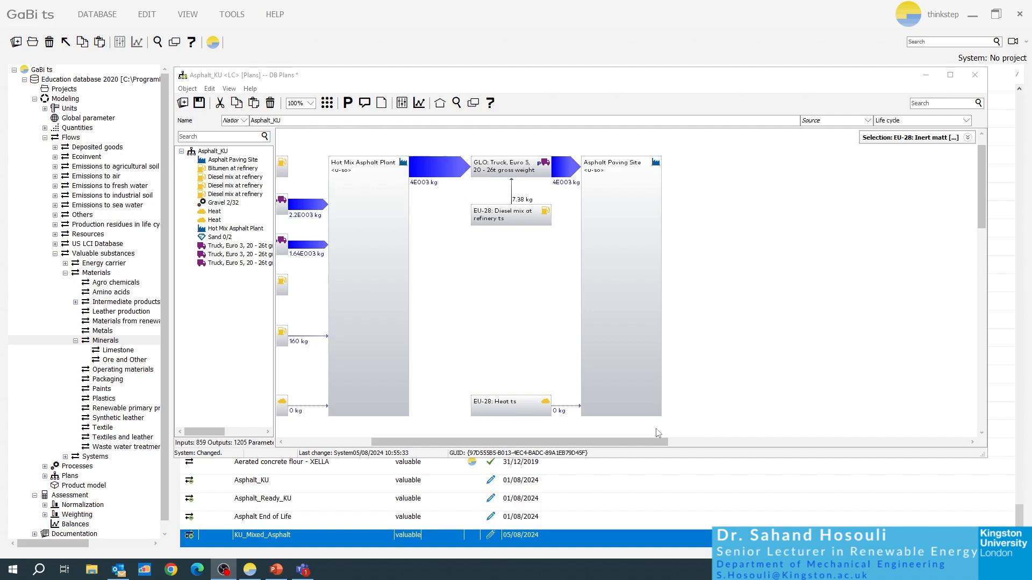
# Search the processes for landfill and add EU-28 Inert matter (Glass) on landfill to the plan beyond the Asphalt Paving Site
pyautogui.moveTo(630, 440); pyautogui.dragTo(243, 457)
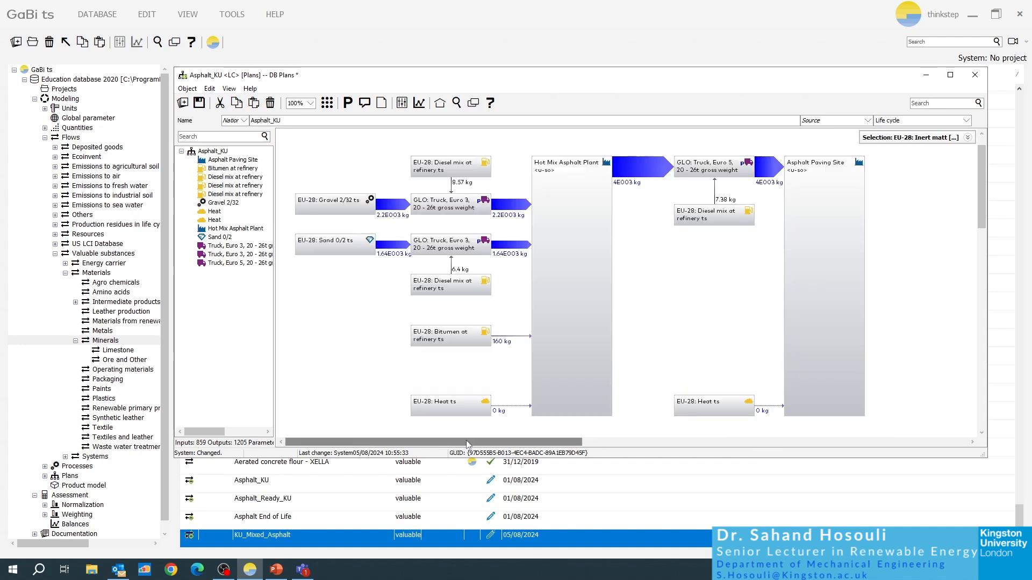
pyautogui.click(972, 442)
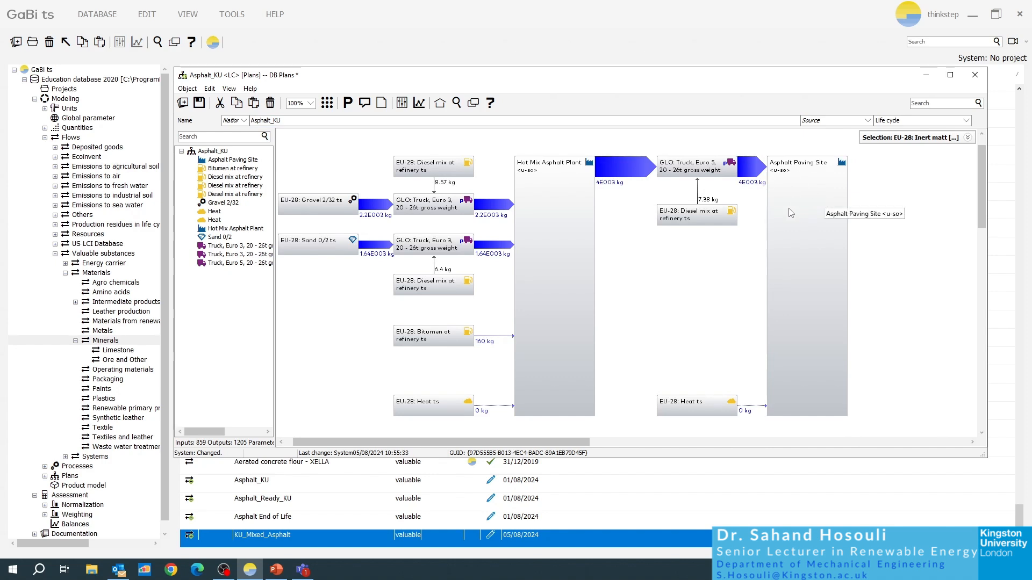
pyautogui.click(458, 105)
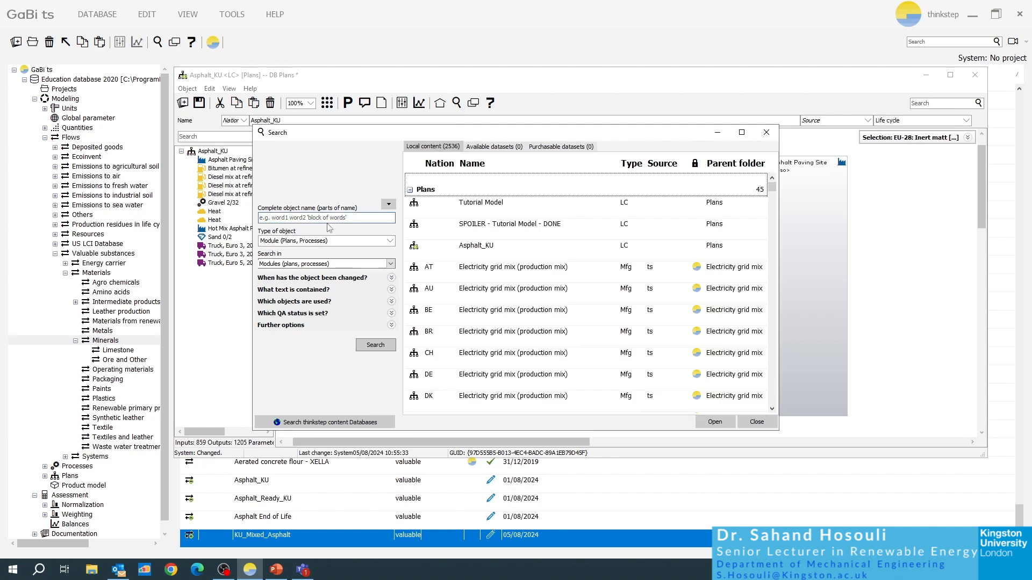
pyautogui.click(329, 218)
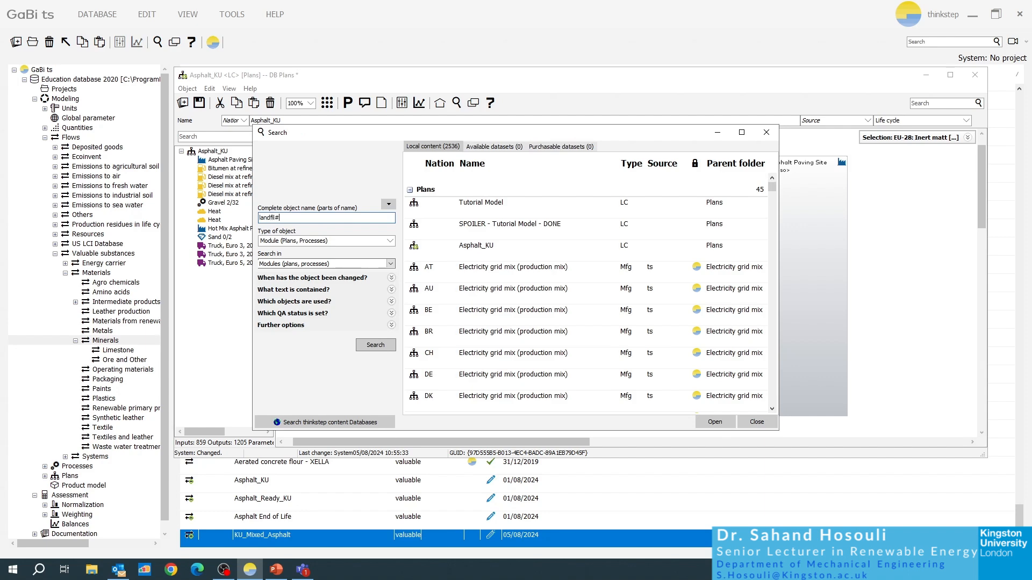
pyautogui.write('landfill')
pyautogui.press('Return')
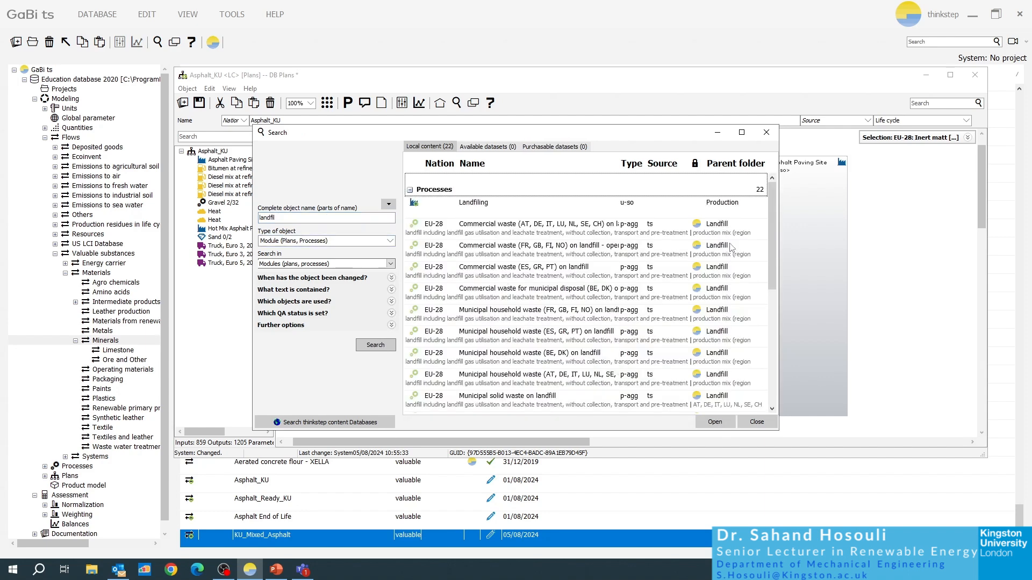
pyautogui.moveTo(771, 210); pyautogui.dragTo(741, 240)
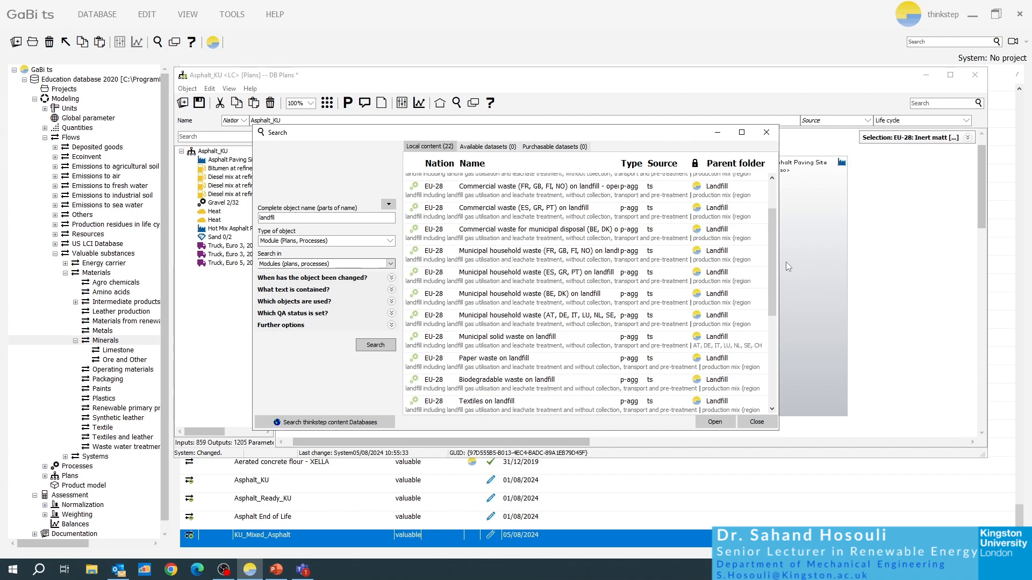
pyautogui.moveTo(773, 266); pyautogui.dragTo(773, 354)
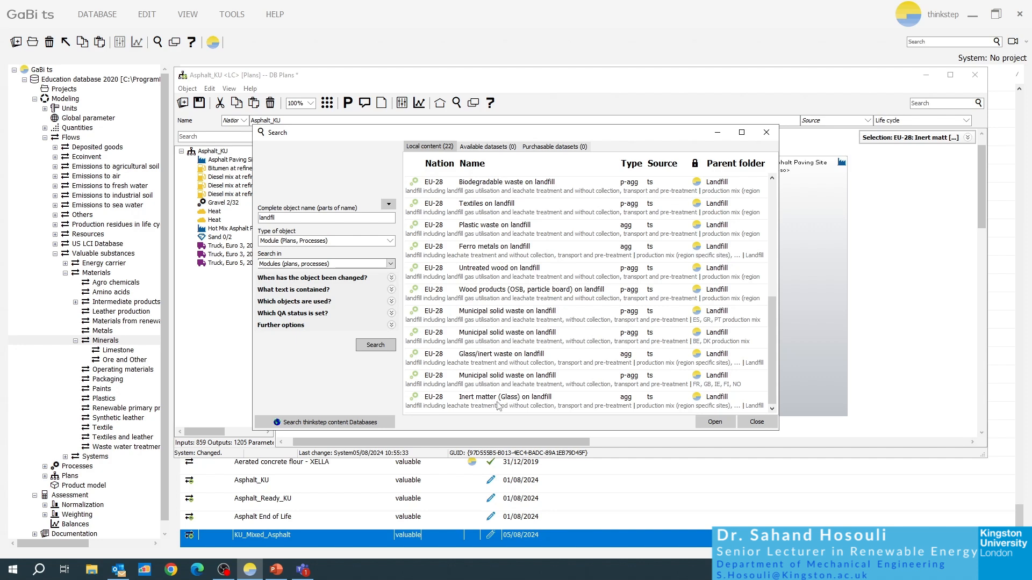
pyautogui.click(468, 402)
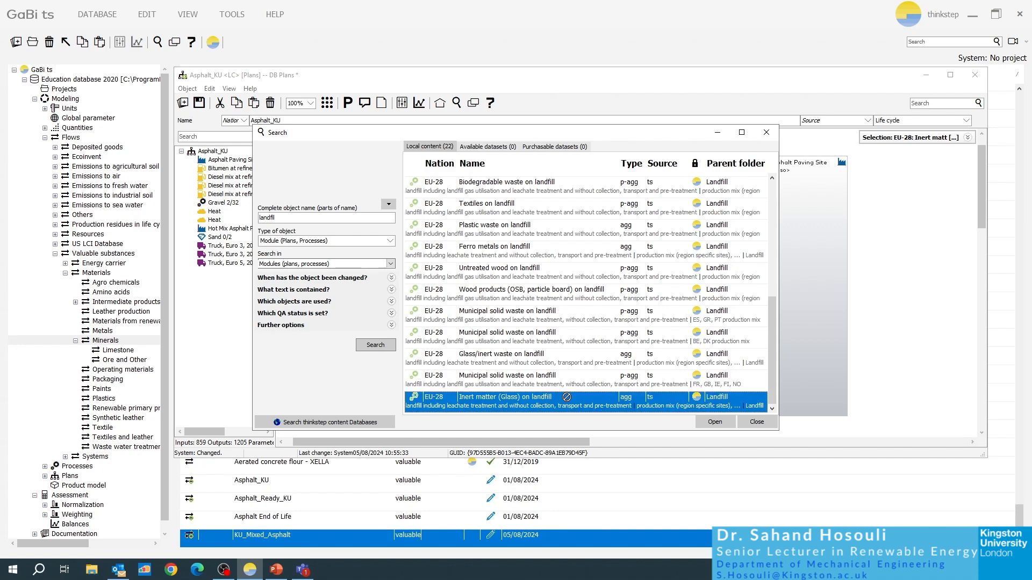
pyautogui.moveTo(891, 240); pyautogui.dragTo(891, 241)
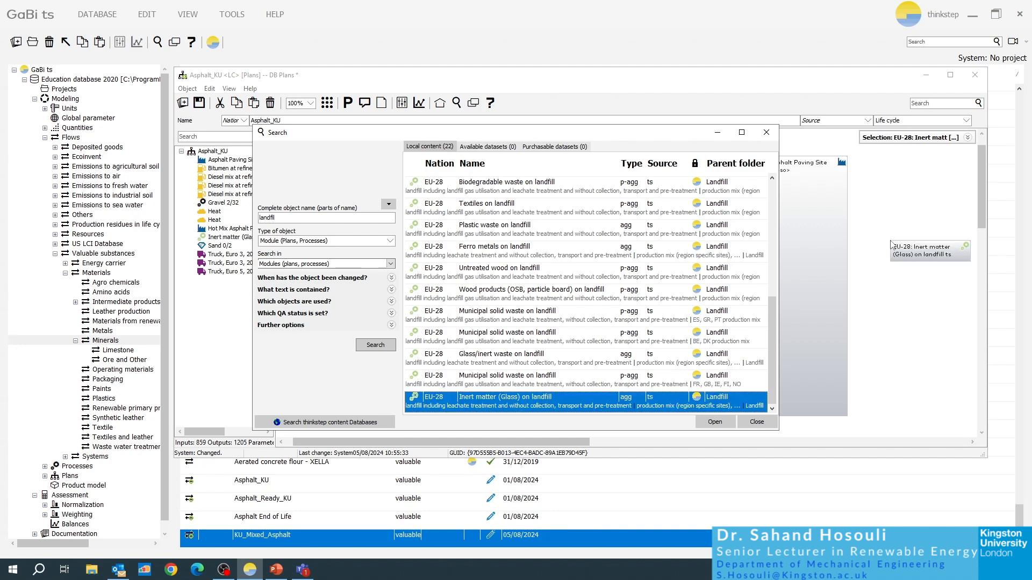
pyautogui.click(767, 134)
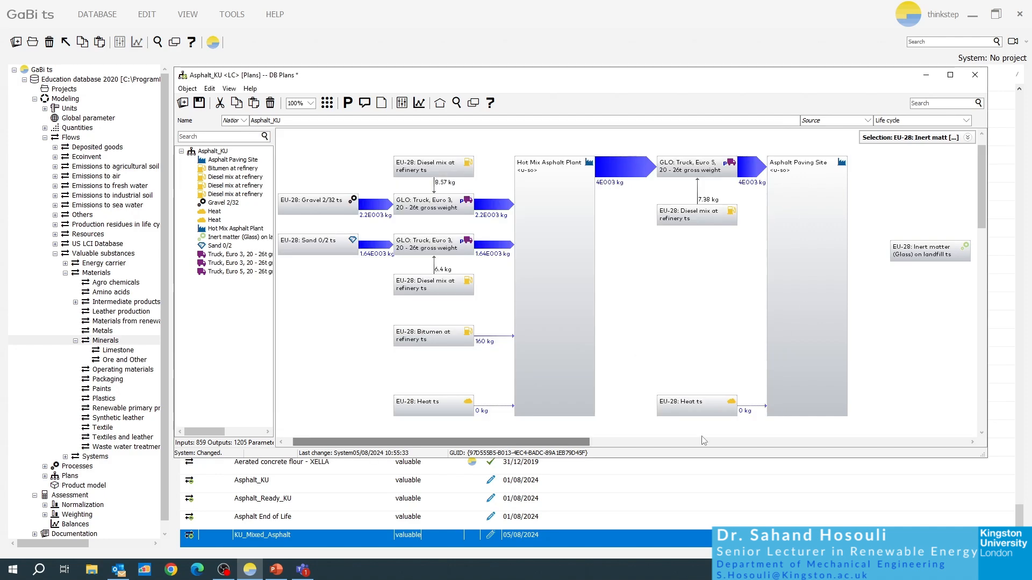
# Move the landfill process in line with the top of the Asphalt Paving Site, leaving room for a transport process between them
pyautogui.click(974, 442)
pyautogui.click(974, 442)
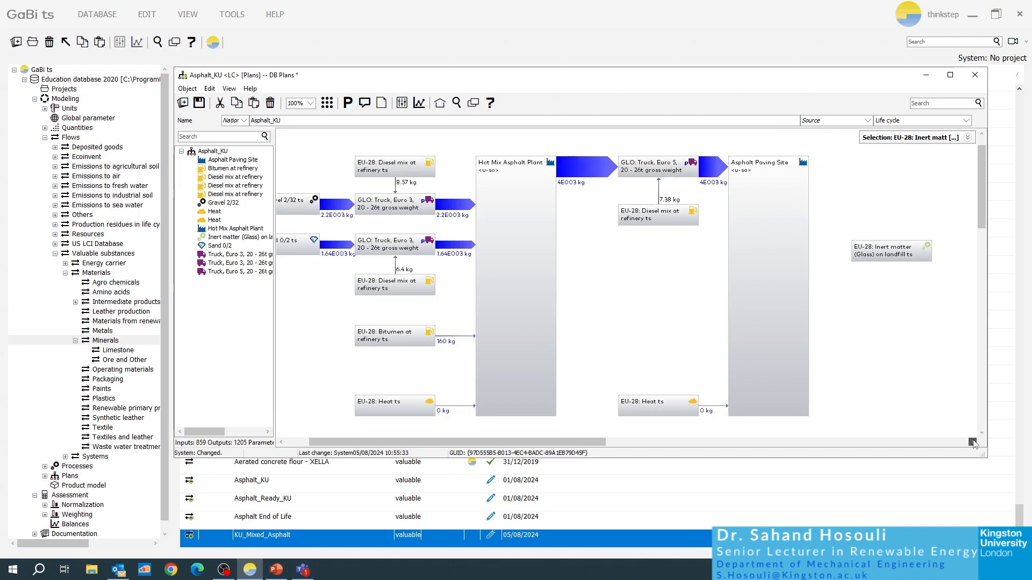
pyautogui.click(973, 442)
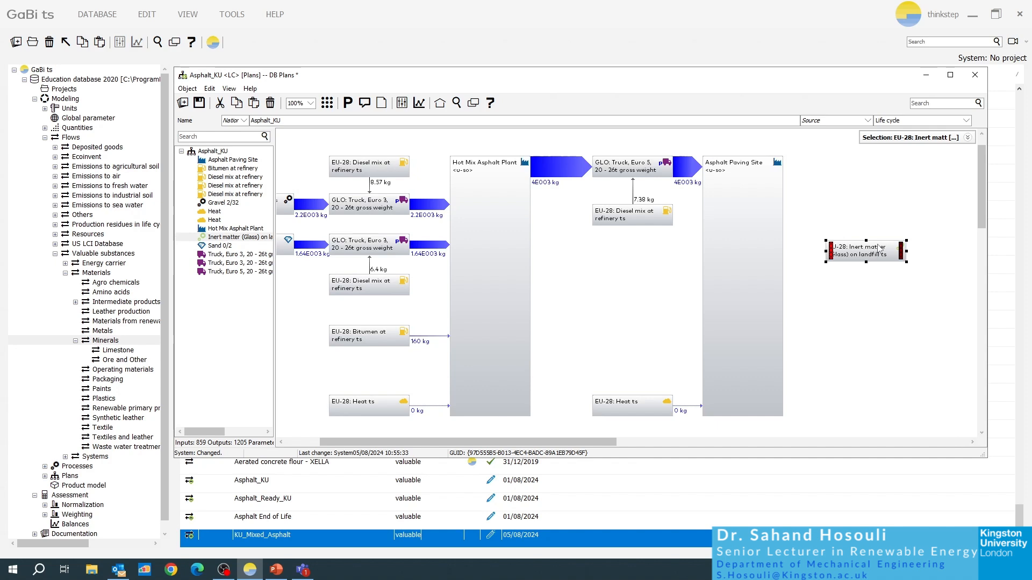
pyautogui.moveTo(876, 257); pyautogui.dragTo(925, 175)
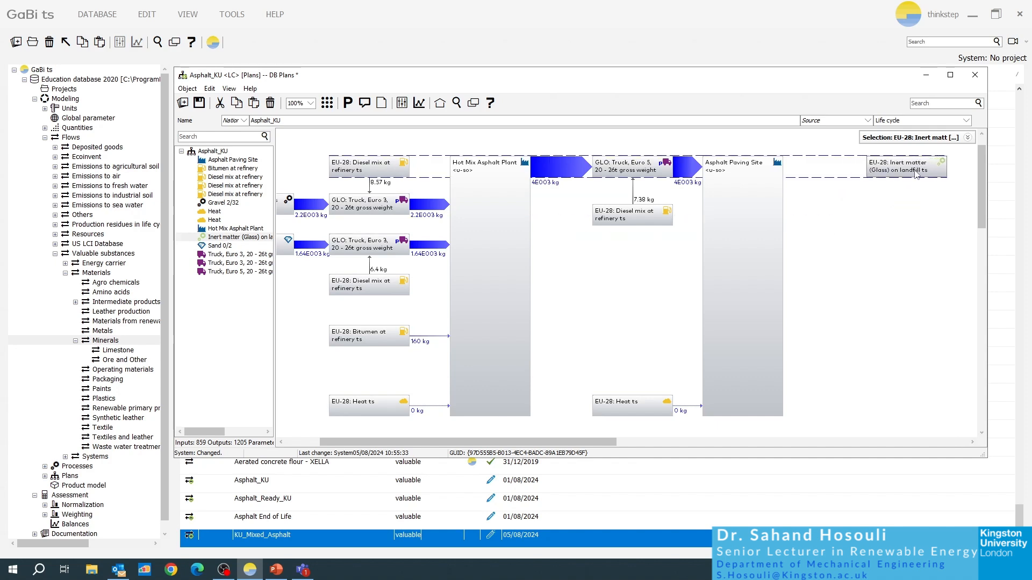
pyautogui.click(968, 443)
pyautogui.moveTo(741, 442); pyautogui.dragTo(483, 444)
pyautogui.moveTo(797, 171); pyautogui.dragTo(851, 171)
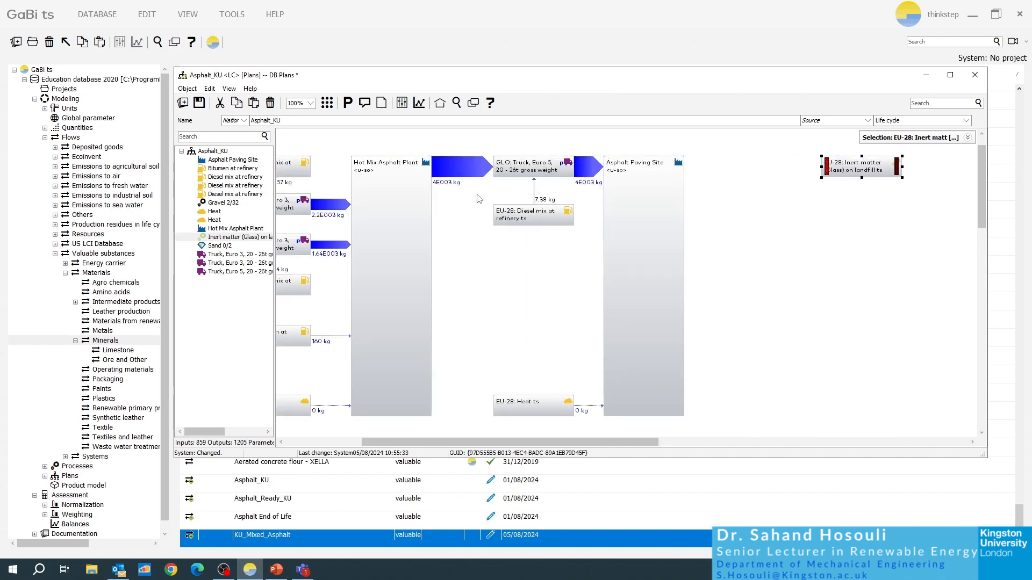
pyautogui.click(813, 259)
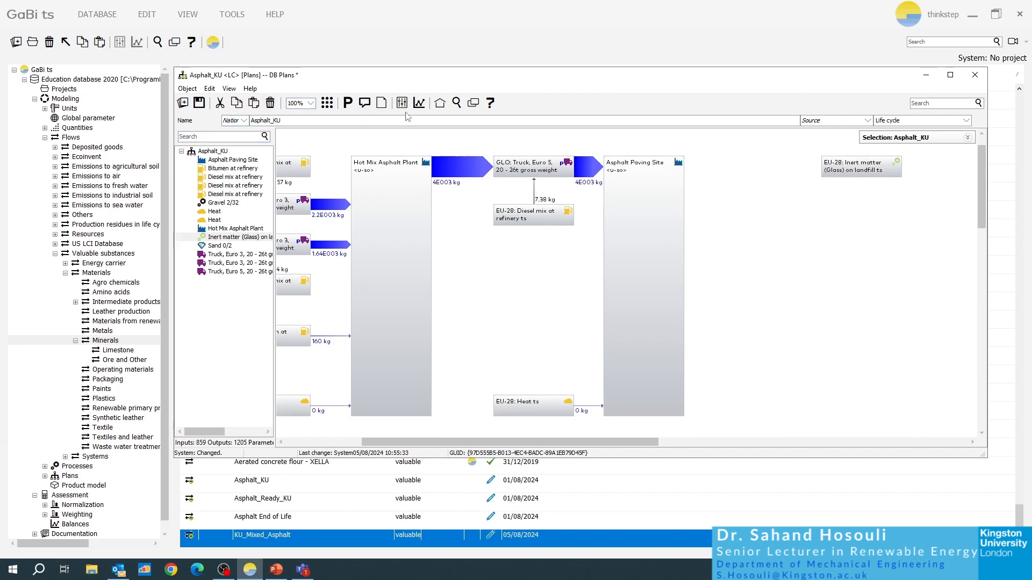
# Search for truck and add GLO Truck, Euro 5, 20 - 26t gross weight / 17.3t payload between the paving site and the landfill process
pyautogui.click(456, 103)
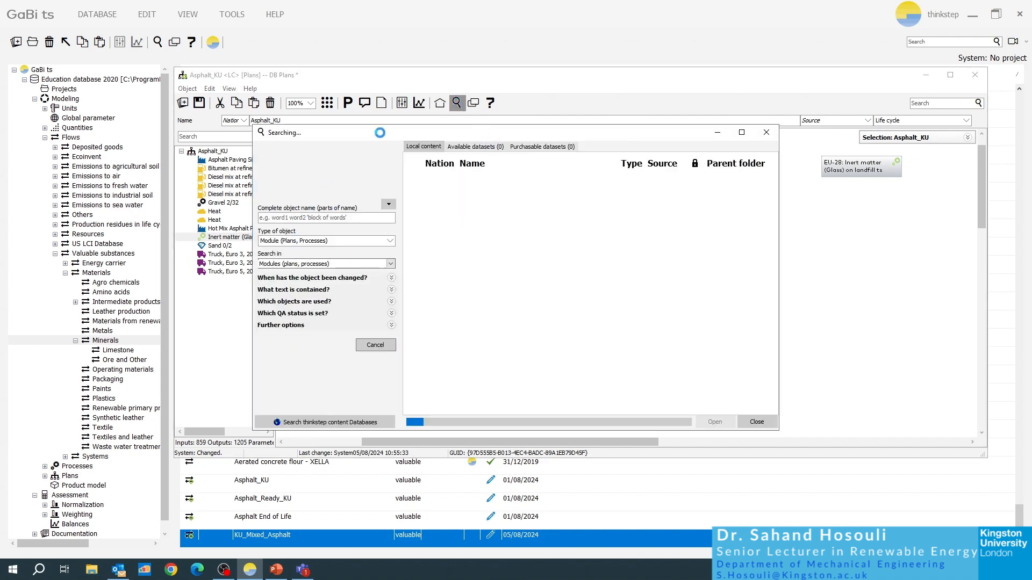
pyautogui.moveTo(380, 132); pyautogui.dragTo(443, 199)
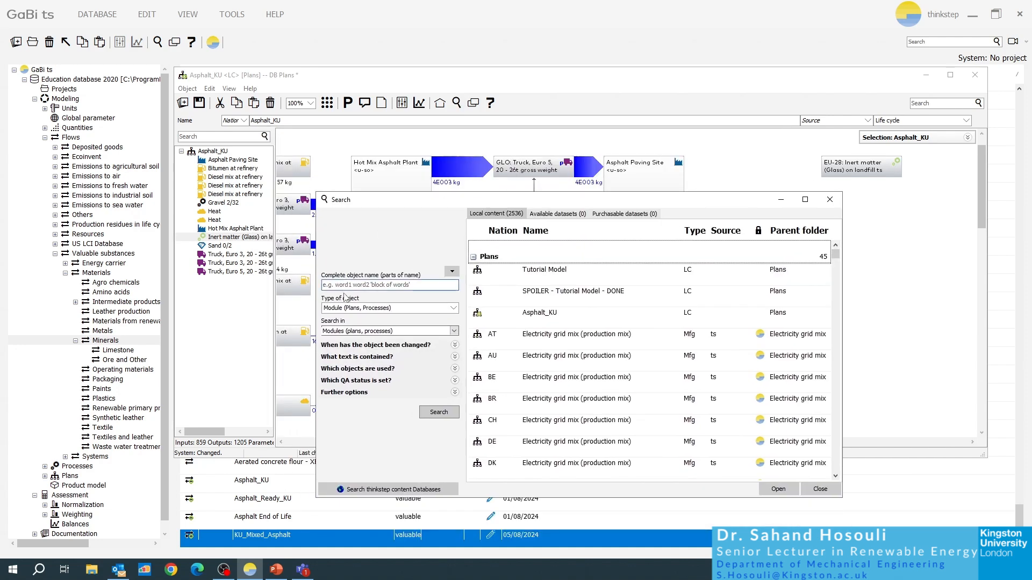
pyautogui.click(356, 288)
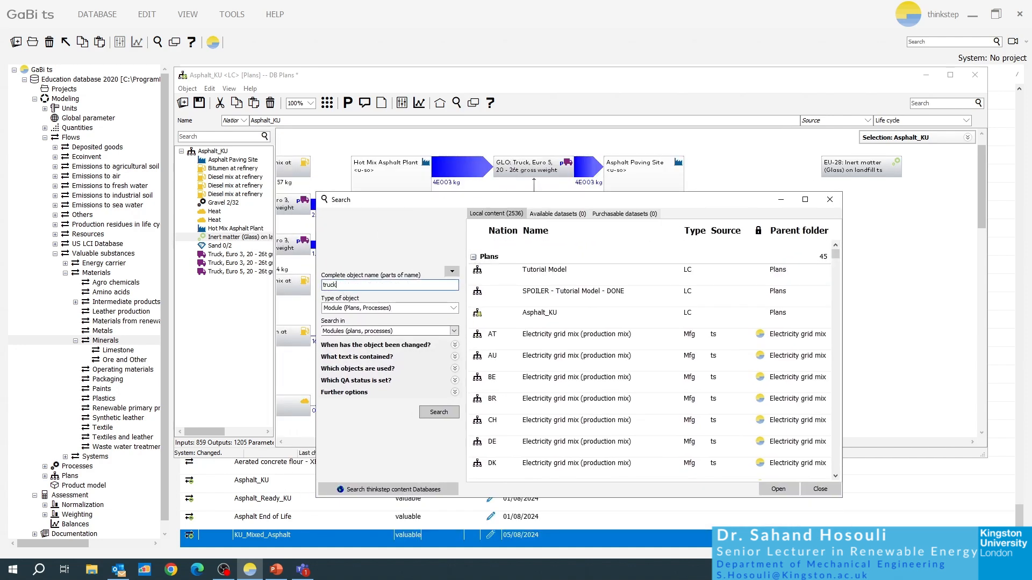
pyautogui.write('truck')
pyautogui.press('Return')
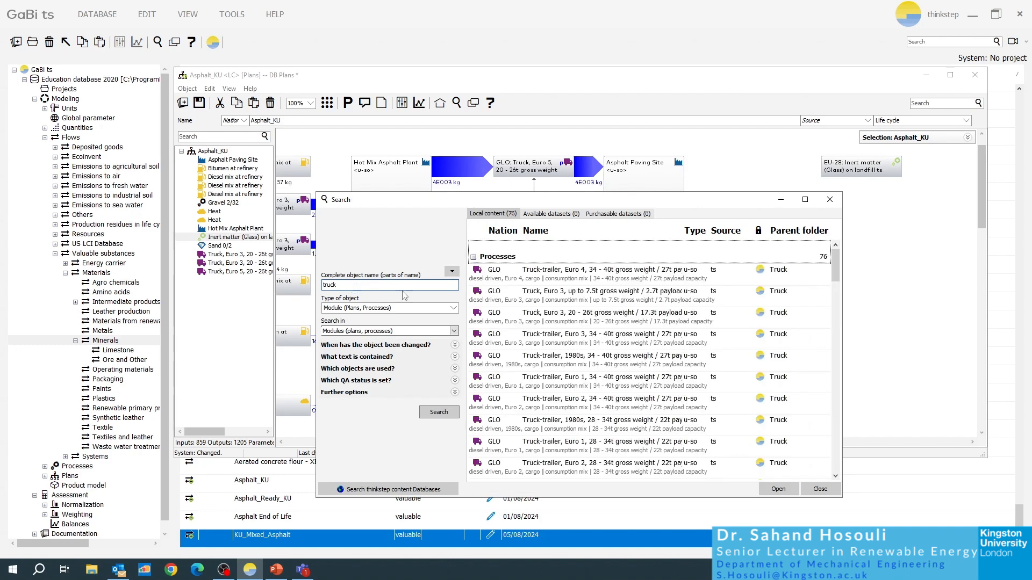
pyautogui.moveTo(835, 266); pyautogui.dragTo(842, 435)
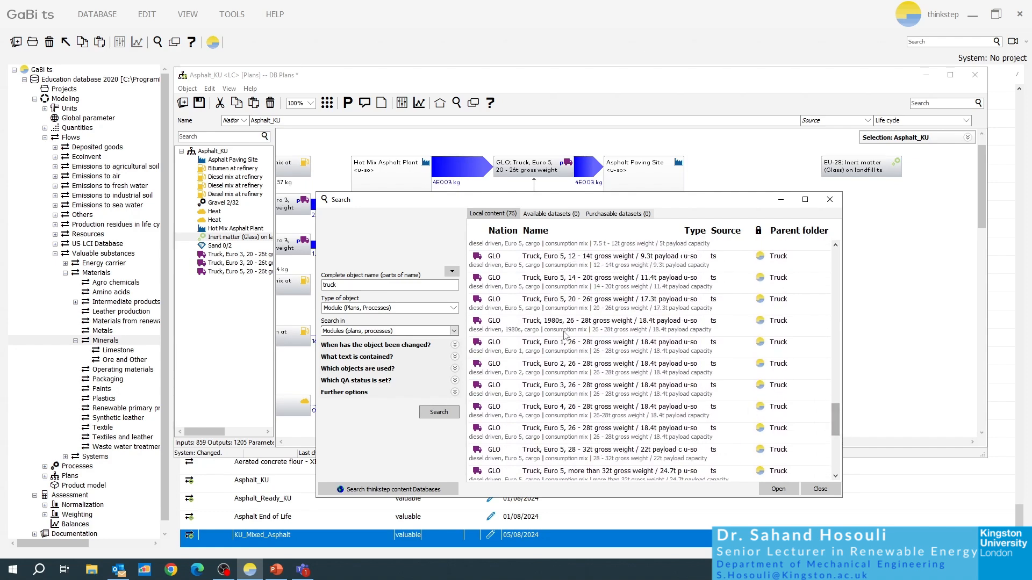
pyautogui.click(555, 307)
pyautogui.moveTo(505, 302); pyautogui.dragTo(741, 170)
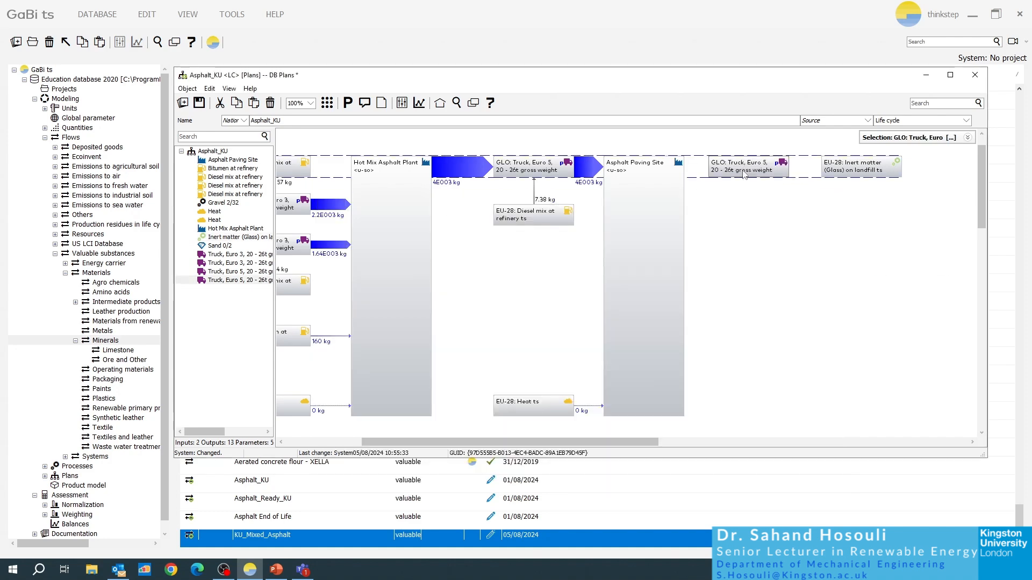
# Set the new Euro 5 truck's distance parameter to 8 km and accept its process settings
pyautogui.doubleClick(742, 170)
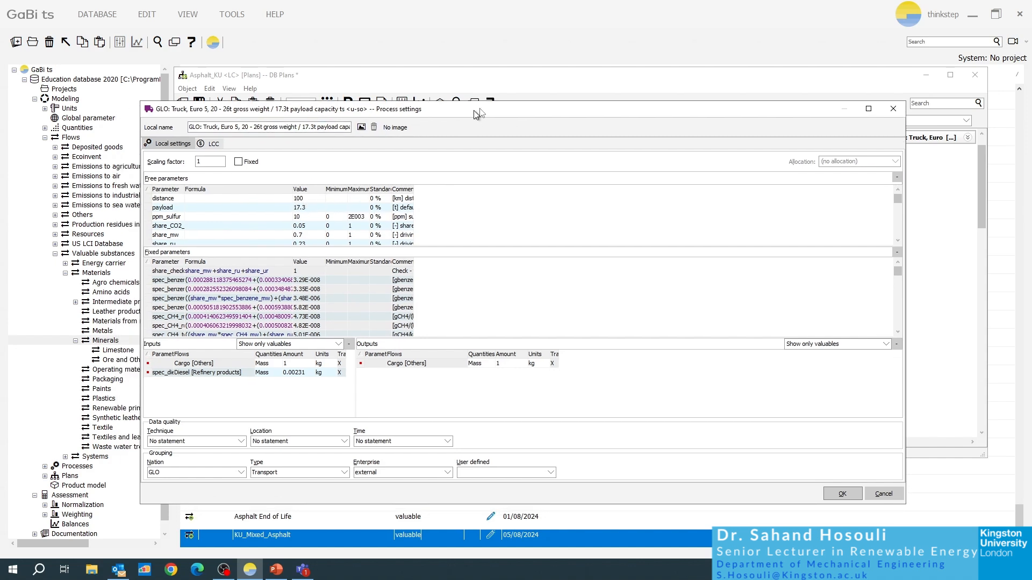
pyautogui.doubleClick(346, 183)
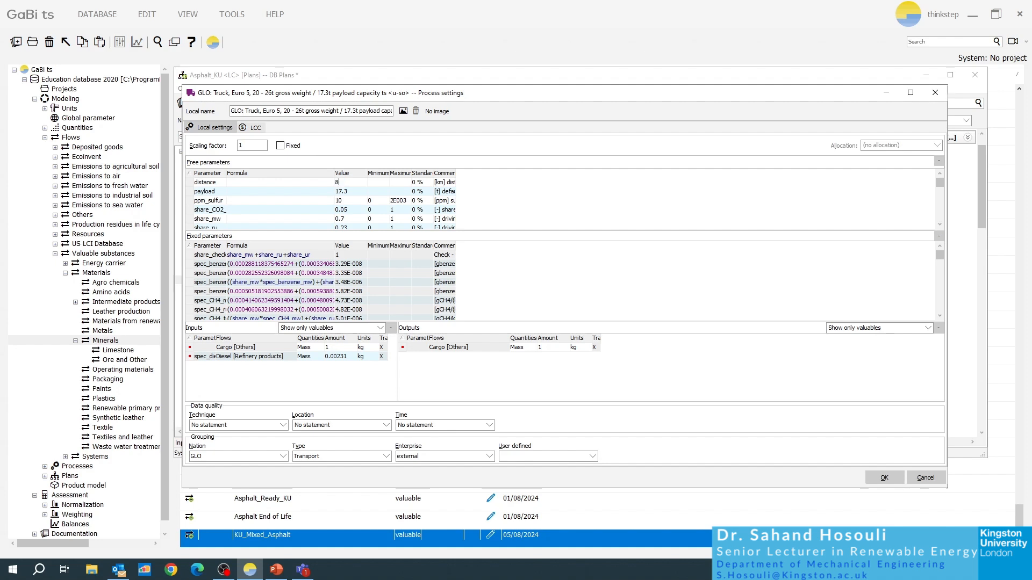
pyautogui.press('Tab')
pyautogui.click(882, 477)
# Shift the landfill process and the new truck slightly away from the Asphalt Paving Site to even out their spacing
pyautogui.moveTo(846, 171); pyautogui.dragTo(855, 171)
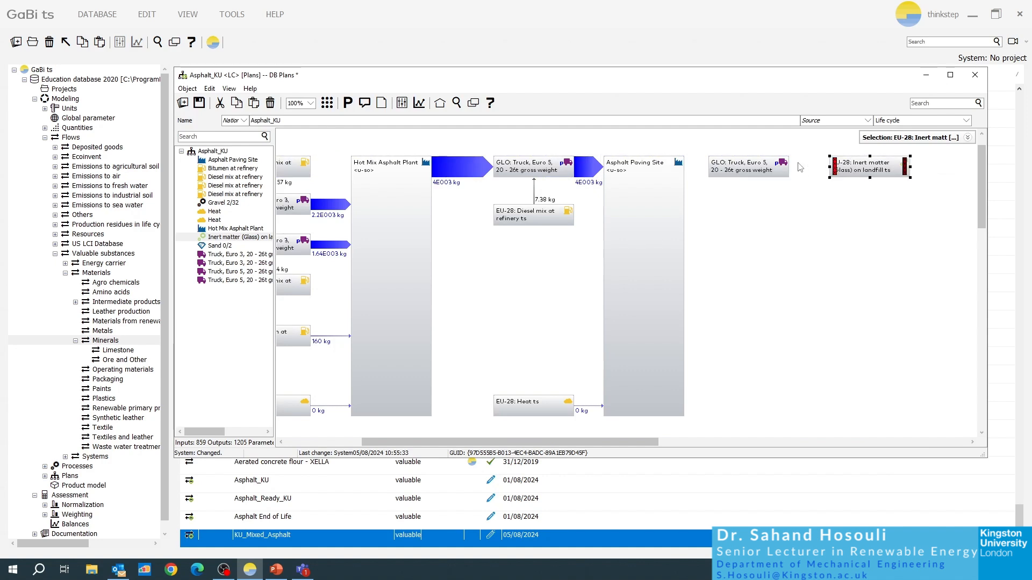
pyautogui.moveTo(757, 168); pyautogui.dragTo(770, 171)
pyautogui.click(771, 246)
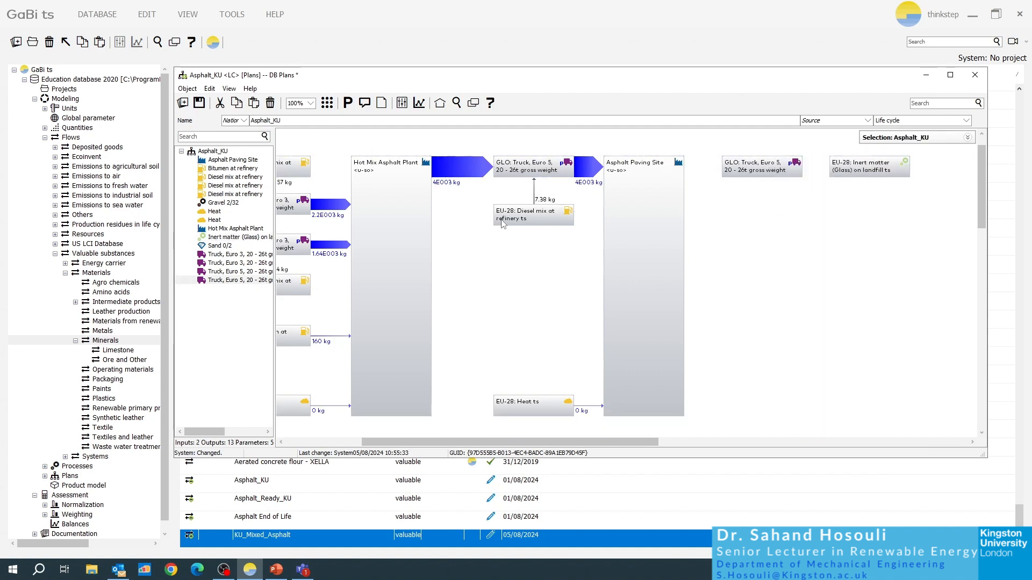
# Search for diesel and add the EU-28 Diesel mix at refinery process directly below the new Euro 5 truck
pyautogui.click(456, 103)
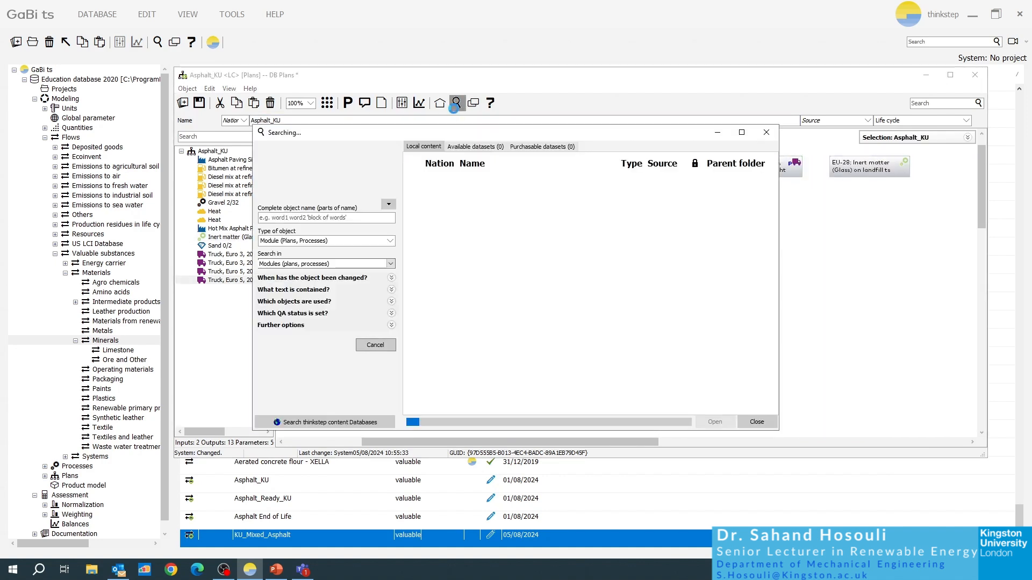
pyautogui.click(330, 219)
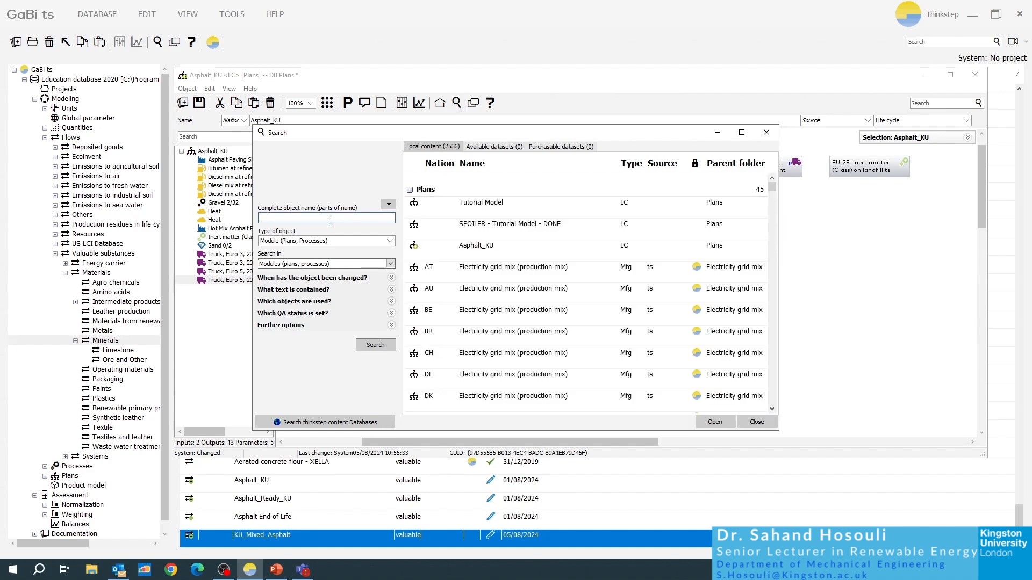
pyautogui.write('diesel')
pyautogui.press('Return')
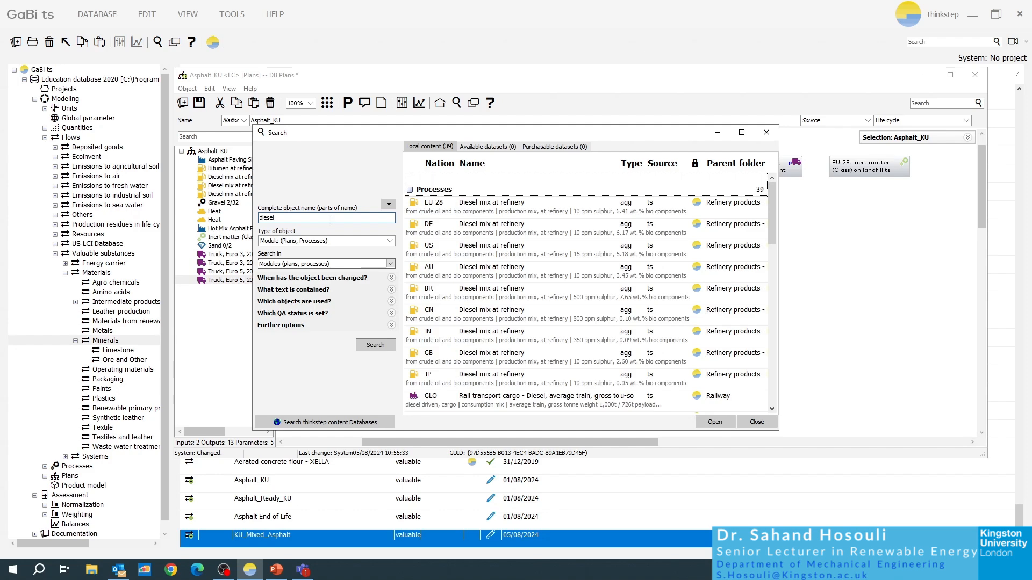
pyautogui.click(461, 214)
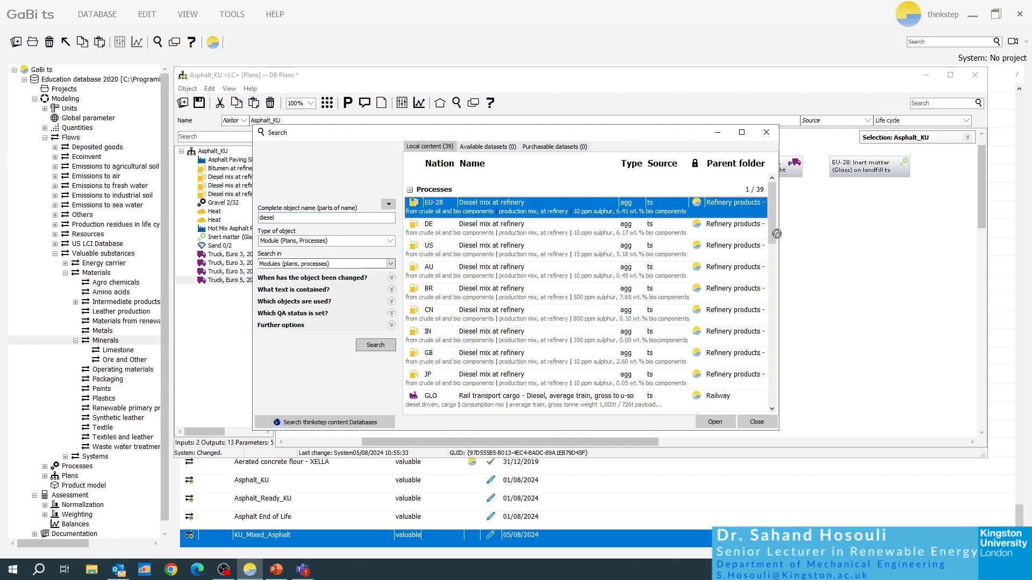
pyautogui.click(766, 133)
pyautogui.moveTo(833, 259); pyautogui.dragTo(746, 228)
pyautogui.click(767, 191)
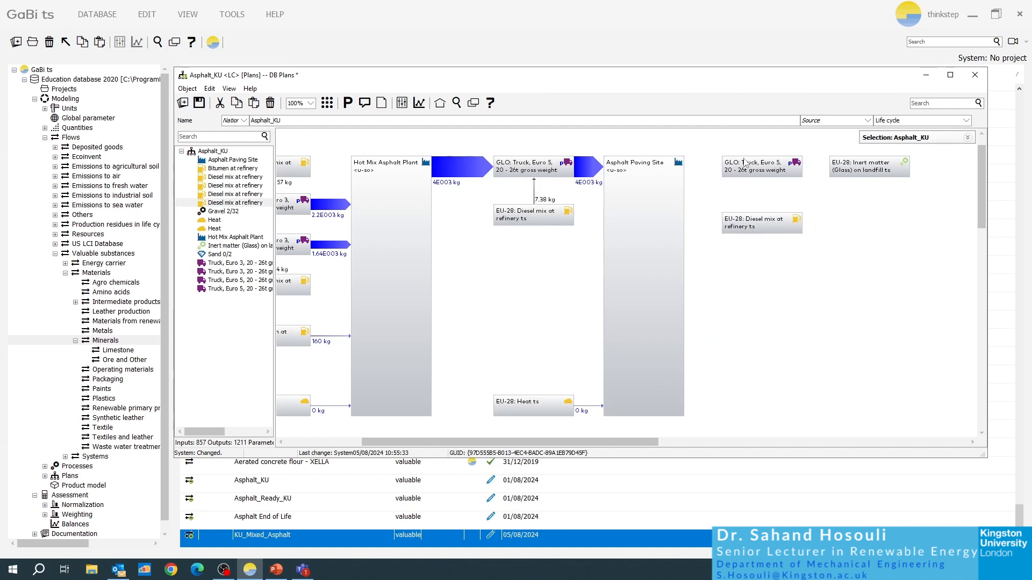
# Review the input and output flows of the new Euro 5 truck process and close it
pyautogui.rightClick(747, 162)
pyautogui.click(774, 191)
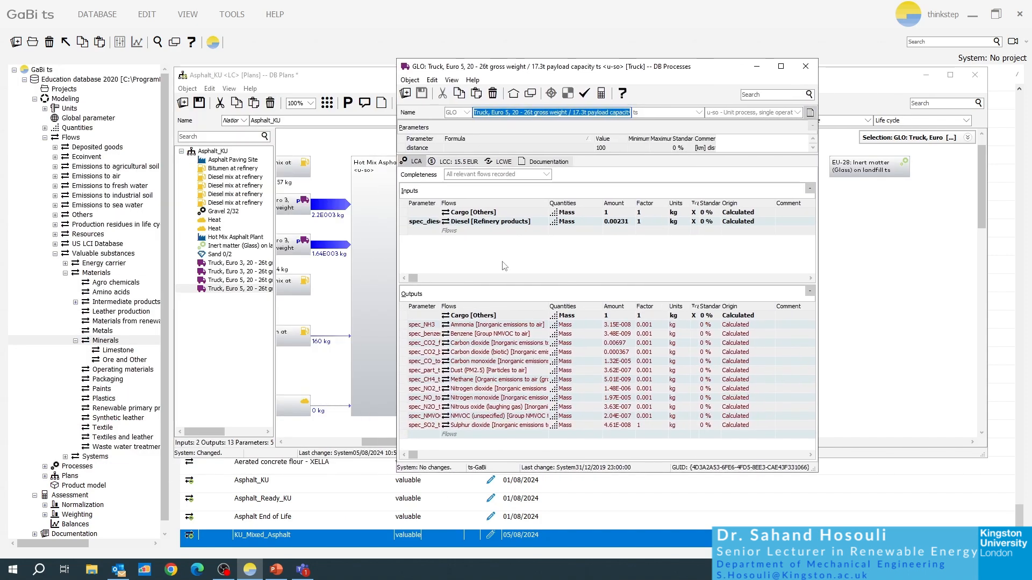
pyautogui.click(806, 66)
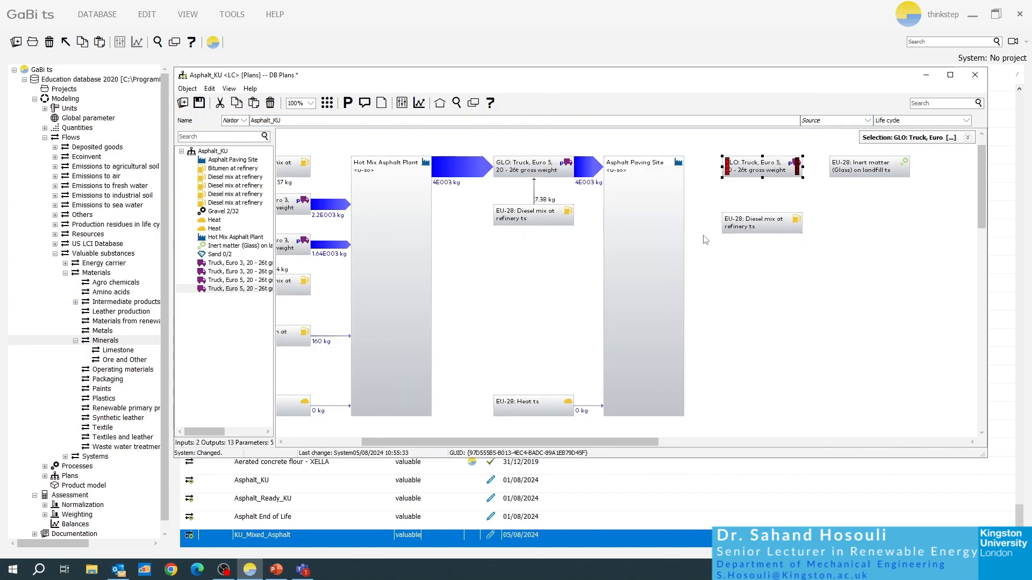
# Review the cargo input and output amounts in the new Euro 5 truck's process settings and accept them
pyautogui.doubleClick(735, 171)
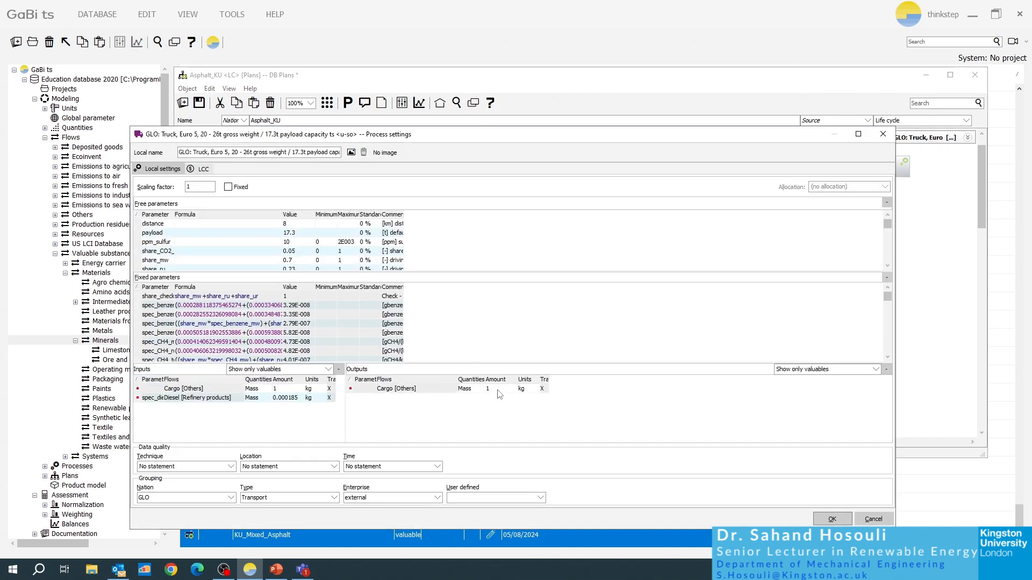
pyautogui.click(498, 390)
pyautogui.press('Tab')
pyautogui.click(832, 519)
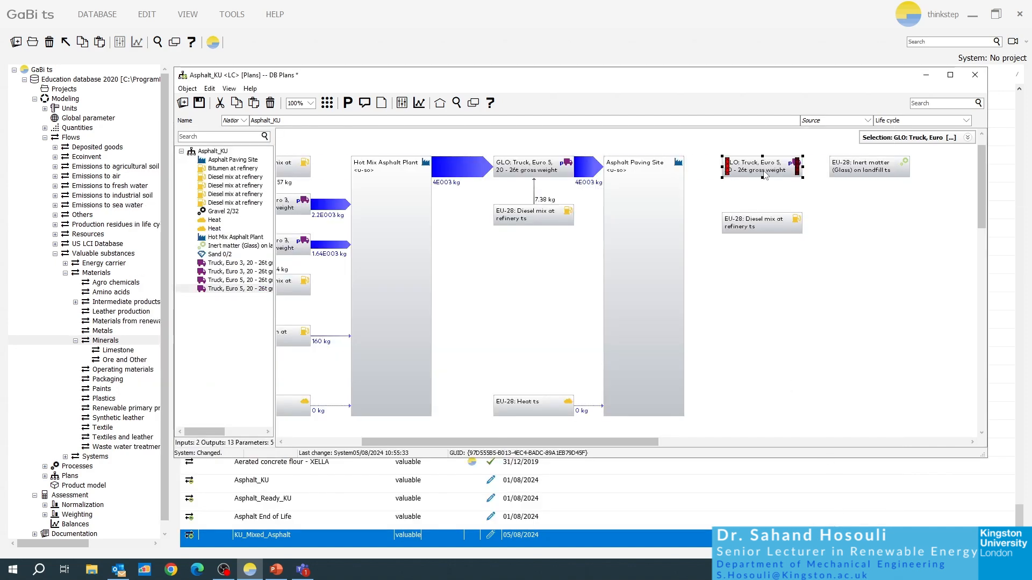
# Try to connect the Asphalt Paving Site to the new Euro 5 truck
pyautogui.click(760, 222)
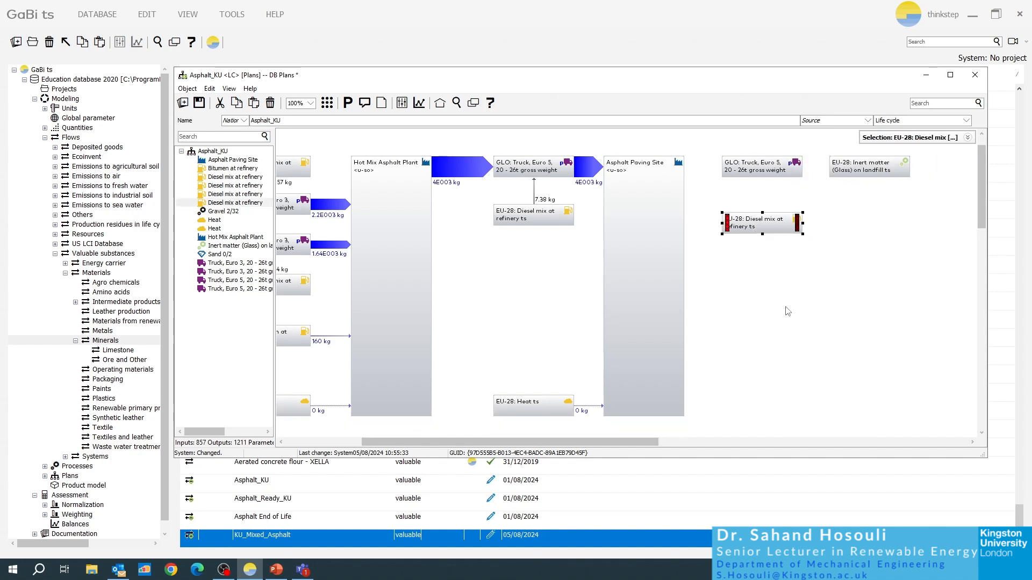
pyautogui.click(657, 204)
pyautogui.moveTo(675, 197); pyautogui.dragTo(740, 170)
pyautogui.click(515, 299)
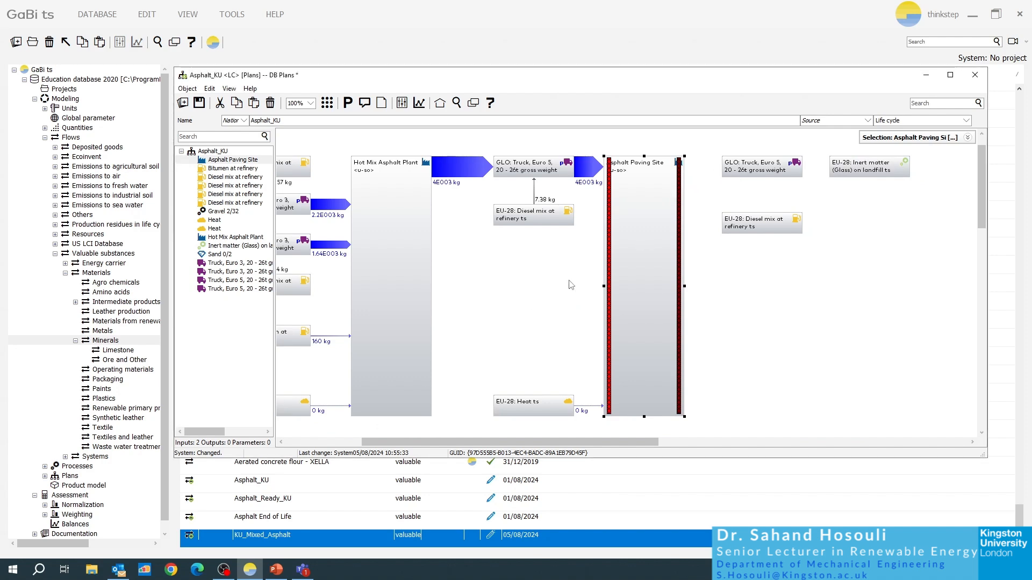
# Examine the input and output flows of the Asphalt Paving Site in its local settings and database process, and close both
pyautogui.doubleClick(643, 204)
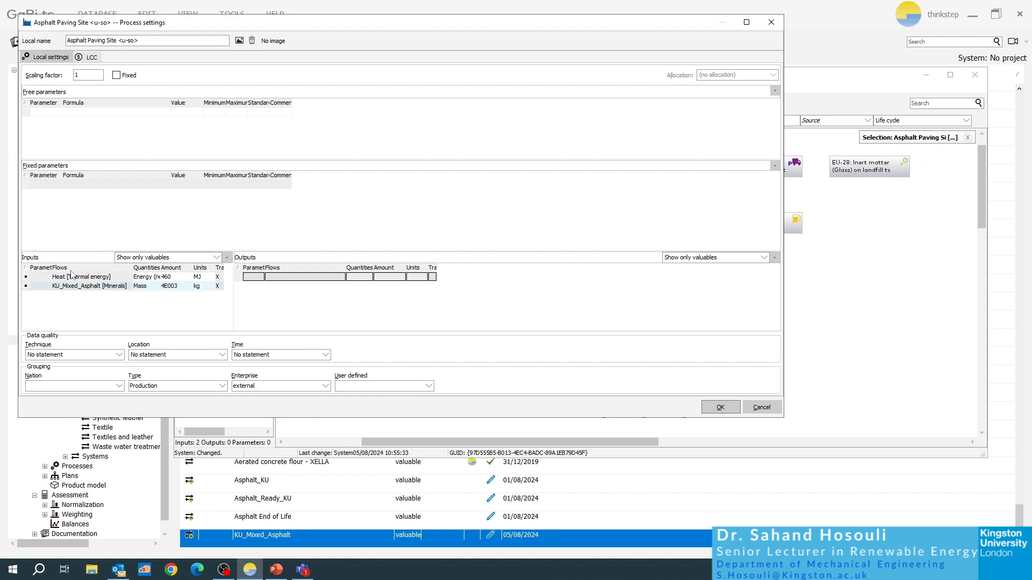
pyautogui.click(771, 22)
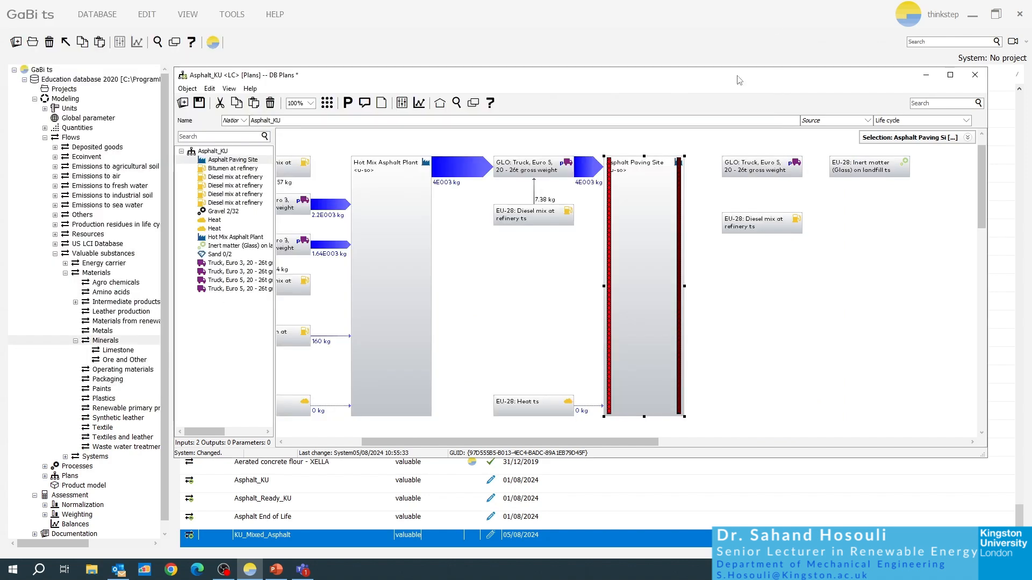
pyautogui.rightClick(622, 192)
pyautogui.click(649, 222)
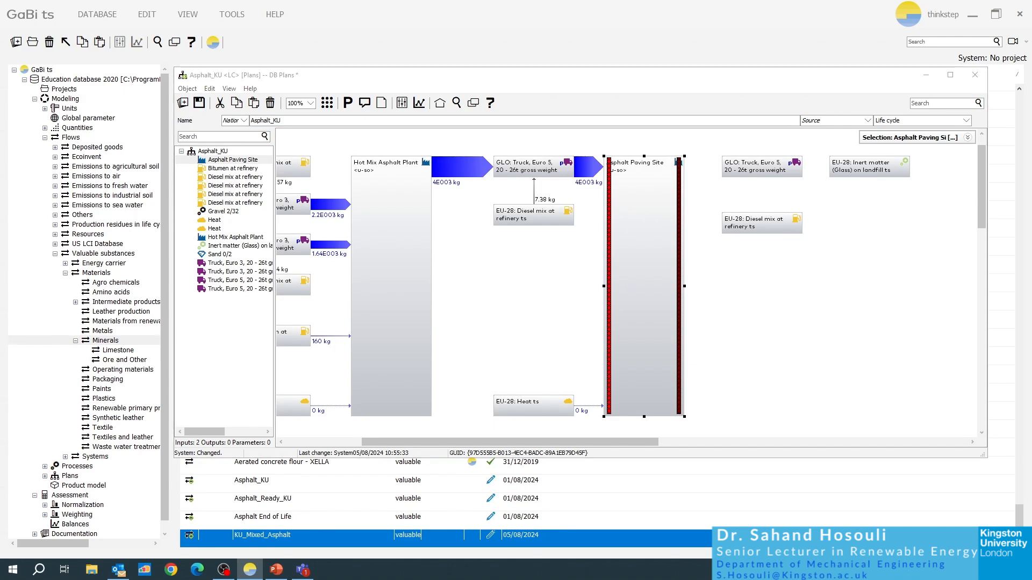
pyautogui.moveTo(565, 79); pyautogui.dragTo(543, 71)
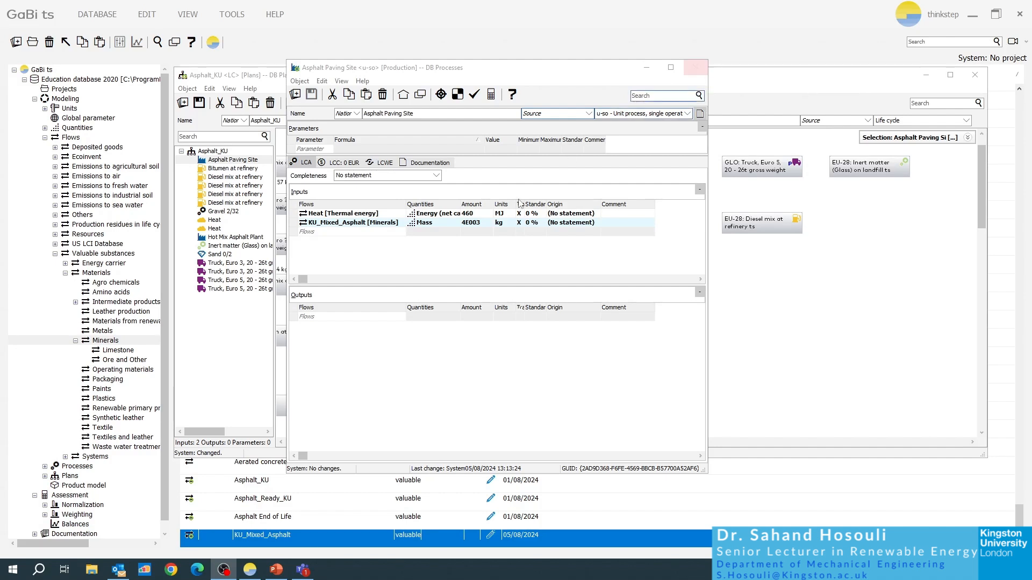
pyautogui.click(696, 68)
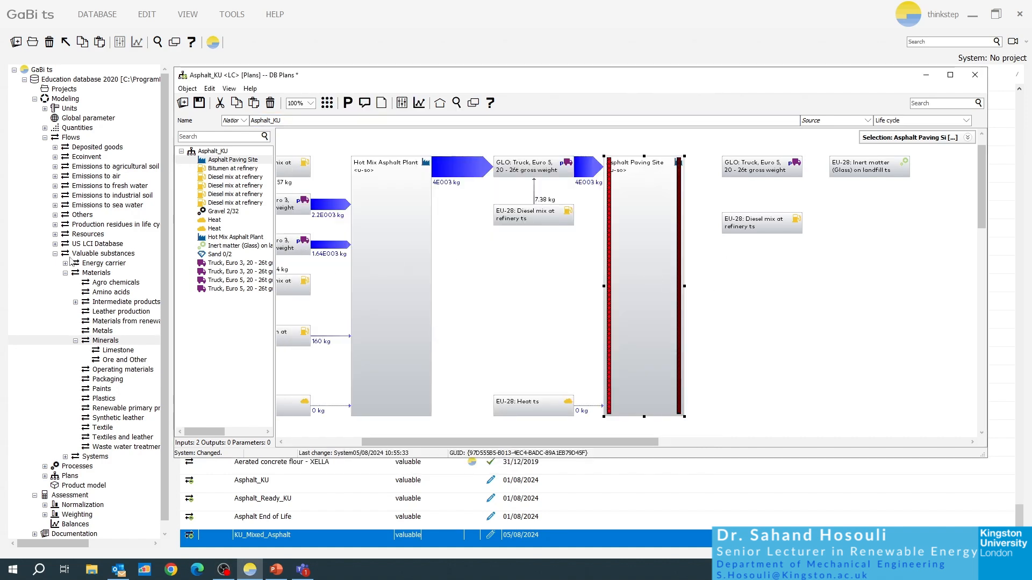
# Create and save a flow named End of Life_Asphalt_KU with mass as reference quantity in the Minerals folder of the material flows
pyautogui.click(355, 15)
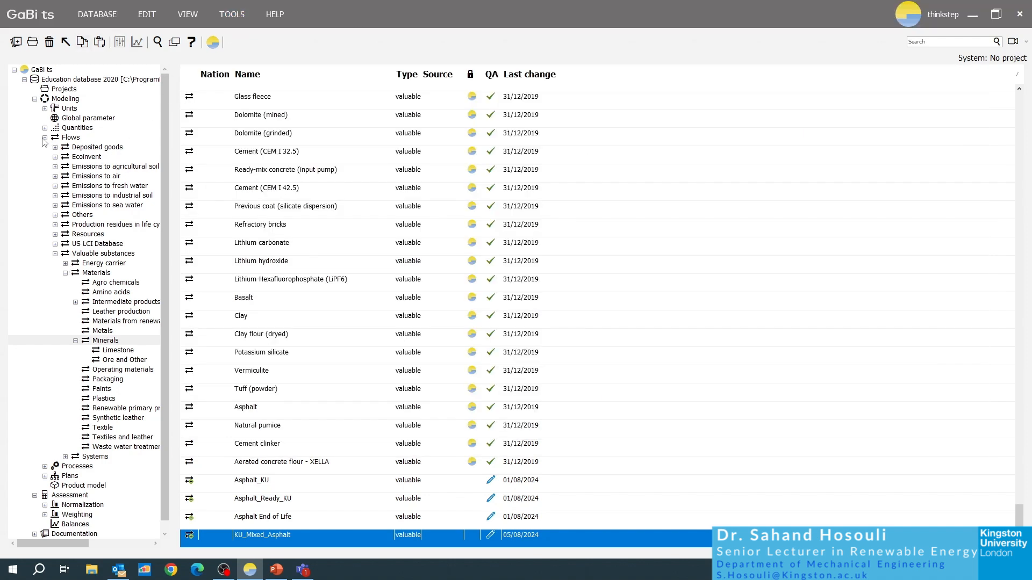
pyautogui.click(72, 138)
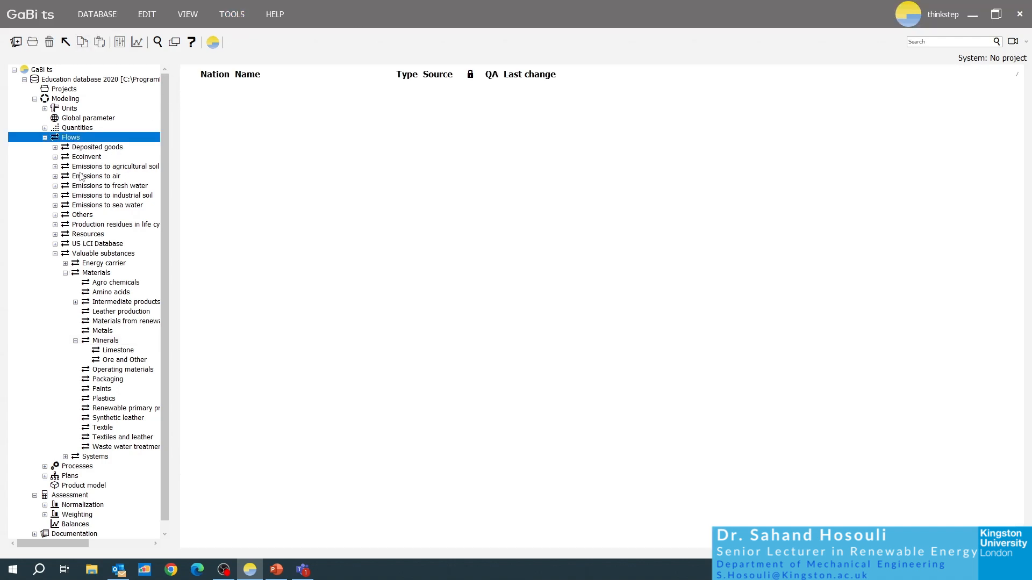
pyautogui.click(95, 272)
pyautogui.click(112, 343)
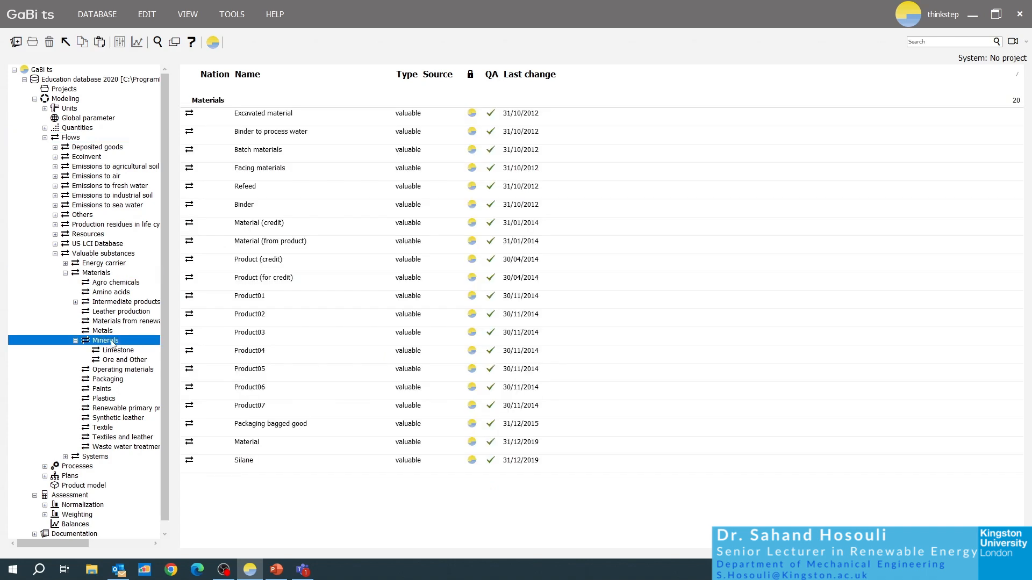
pyautogui.rightClick(769, 249)
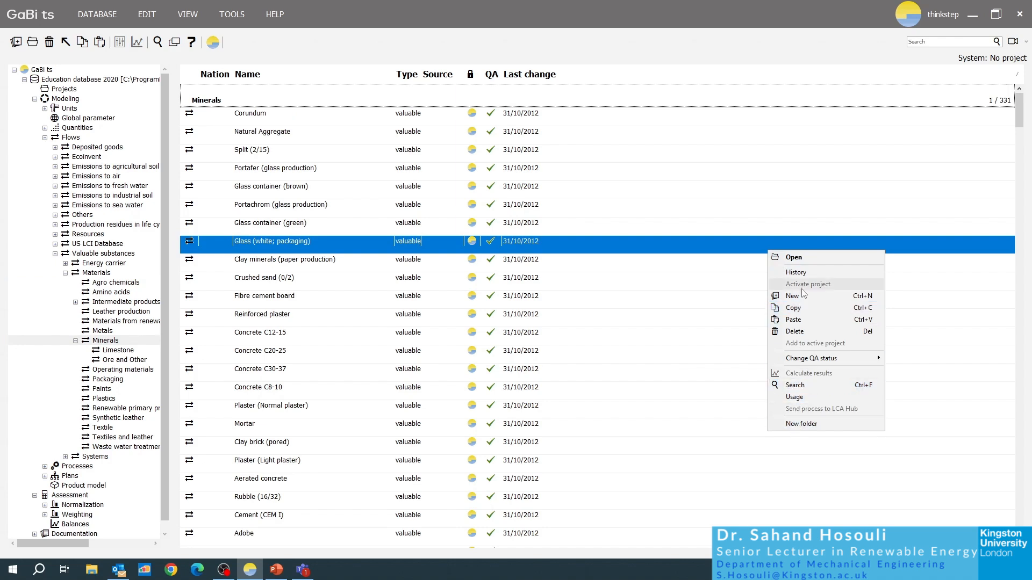
pyautogui.press('Escape')
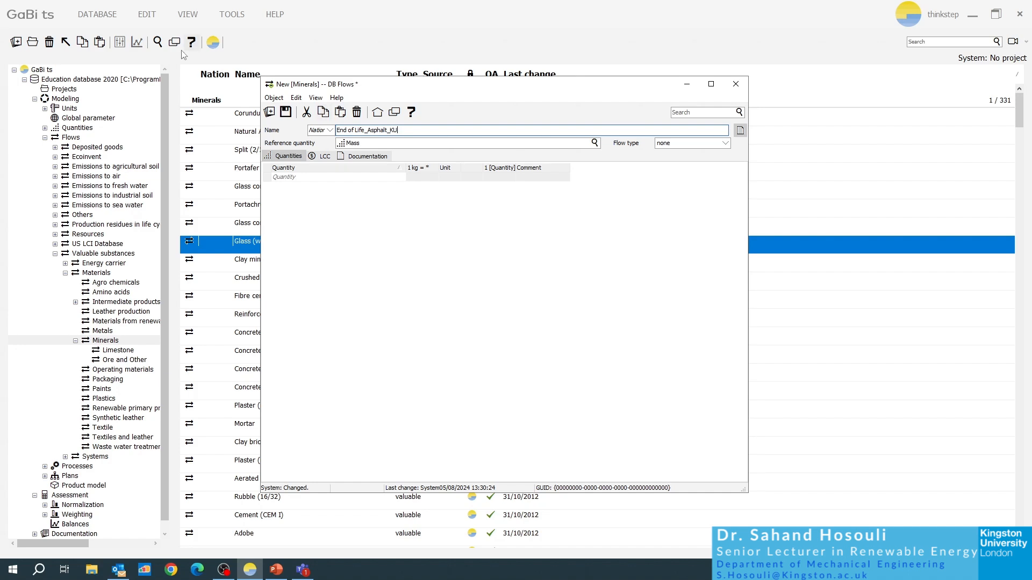
pyautogui.click(285, 112)
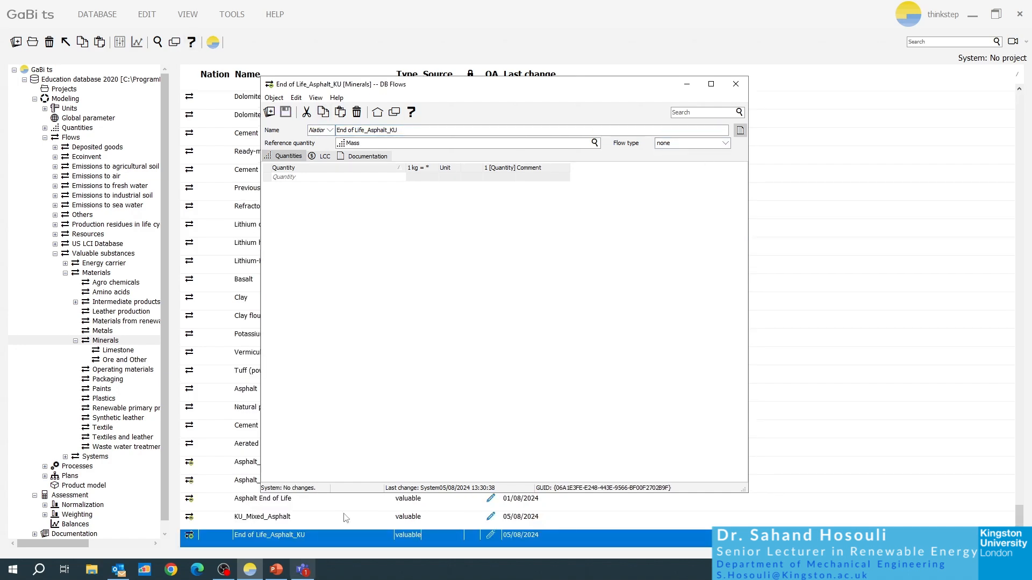
pyautogui.click(735, 84)
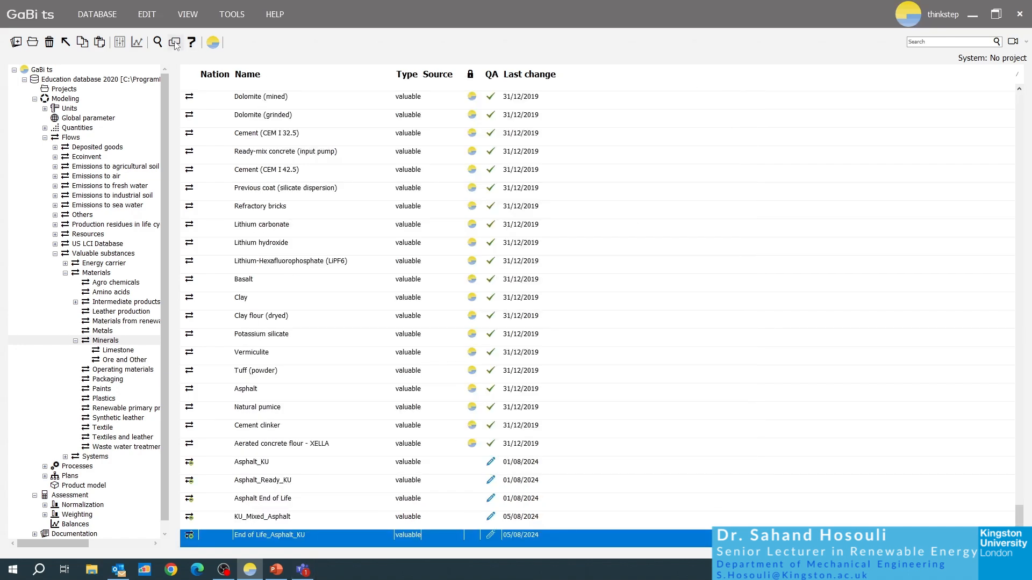
# Return to the Asphalt_KU plan, check the Asphalt Paving Site's local settings and close them
pyautogui.click(175, 44)
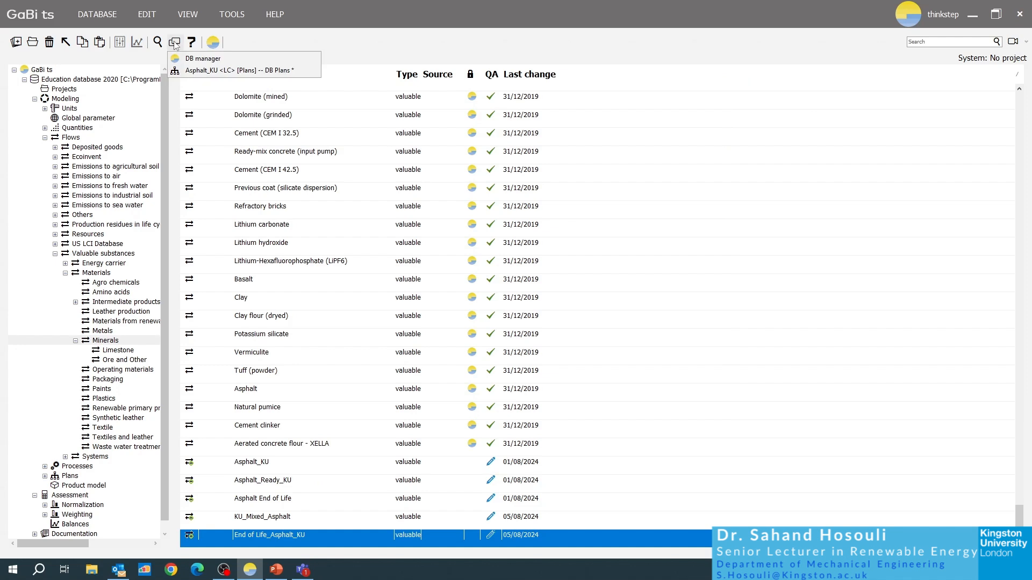
pyautogui.click(197, 72)
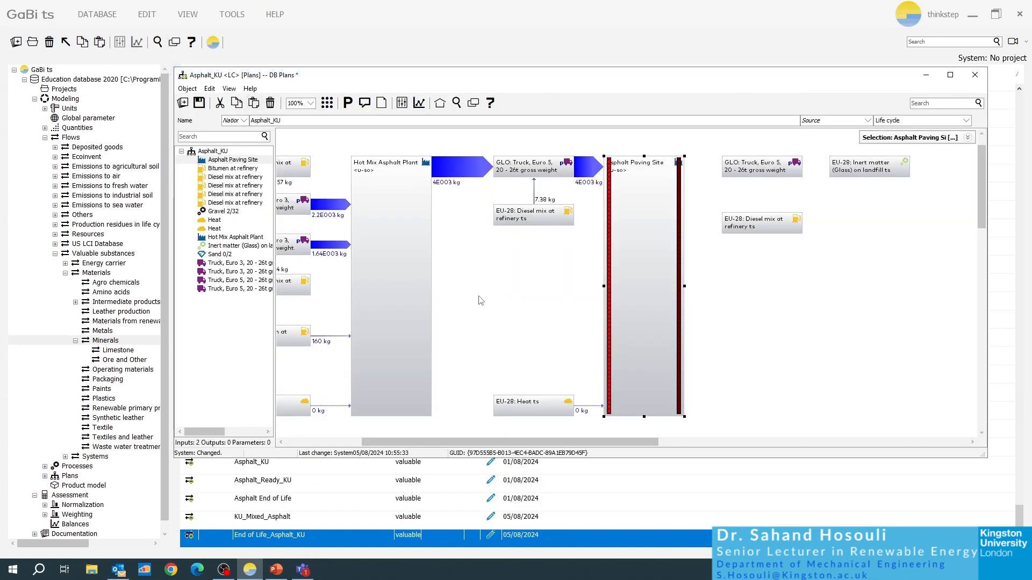
pyautogui.click(747, 253)
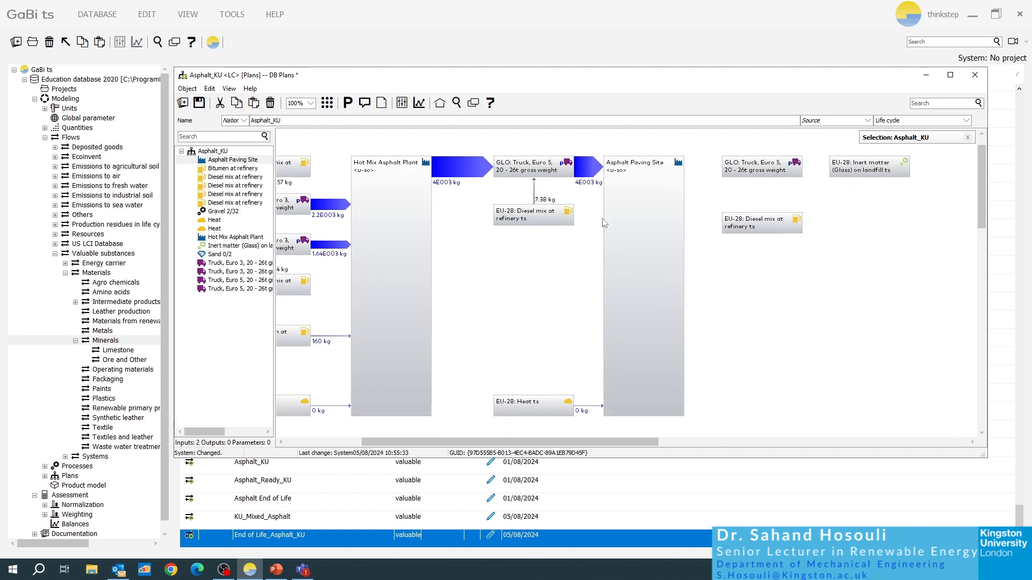
pyautogui.rightClick(656, 224)
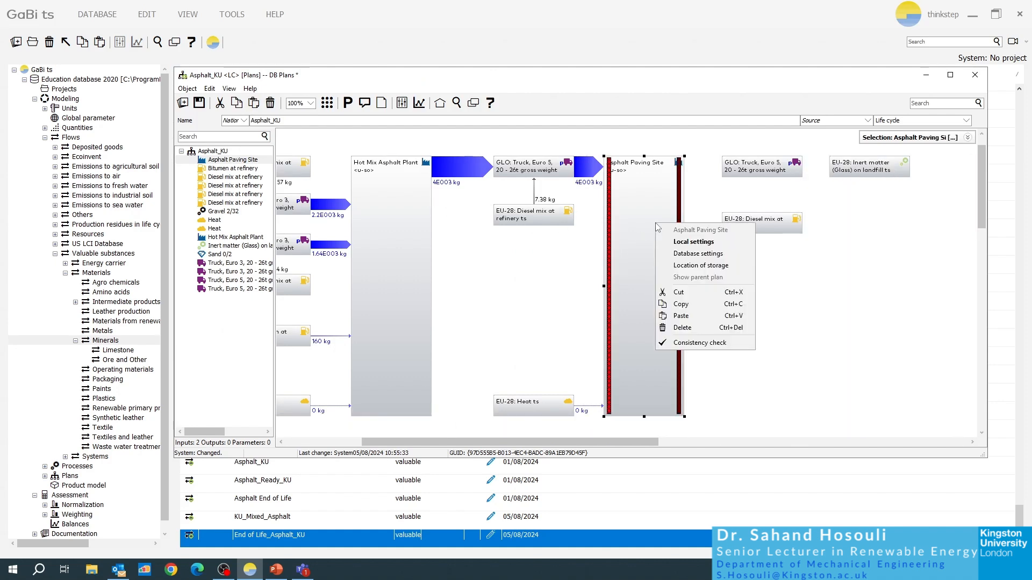
pyautogui.click(672, 246)
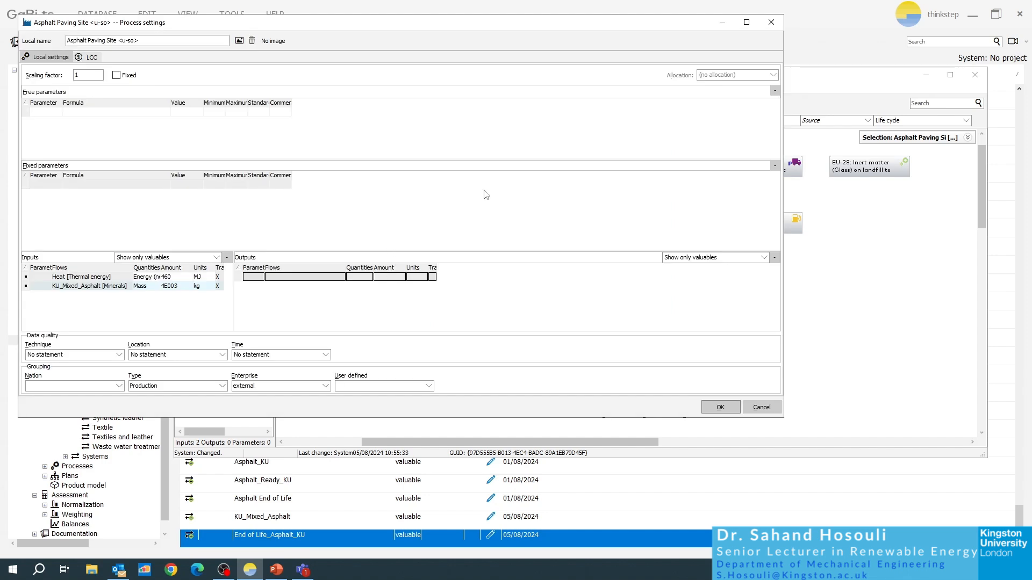
pyautogui.click(772, 22)
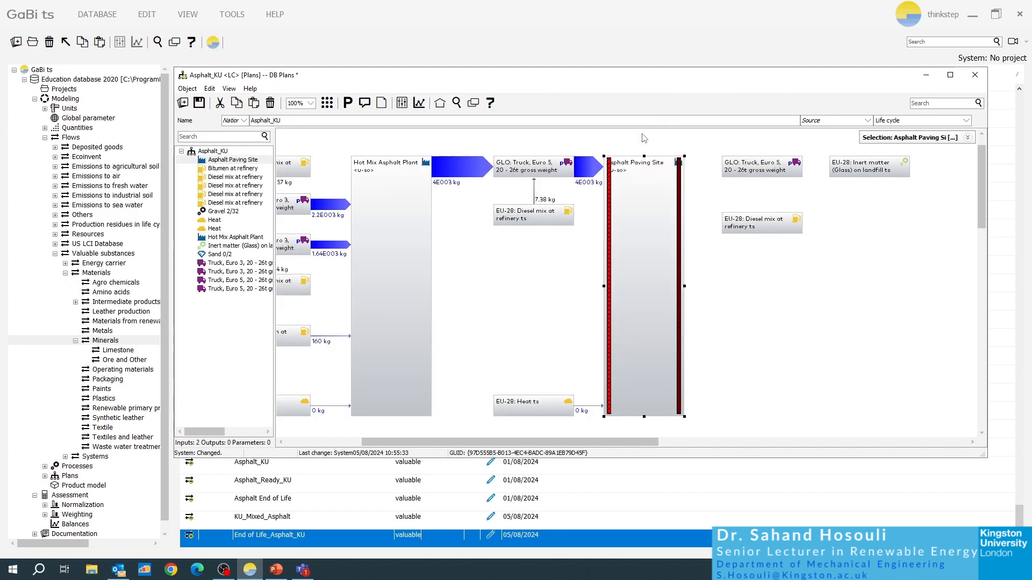
# Add End of Life_Asphalt_KU as an output flow in the Asphalt Paving Site's database process
pyautogui.rightClick(645, 208)
pyautogui.click(675, 240)
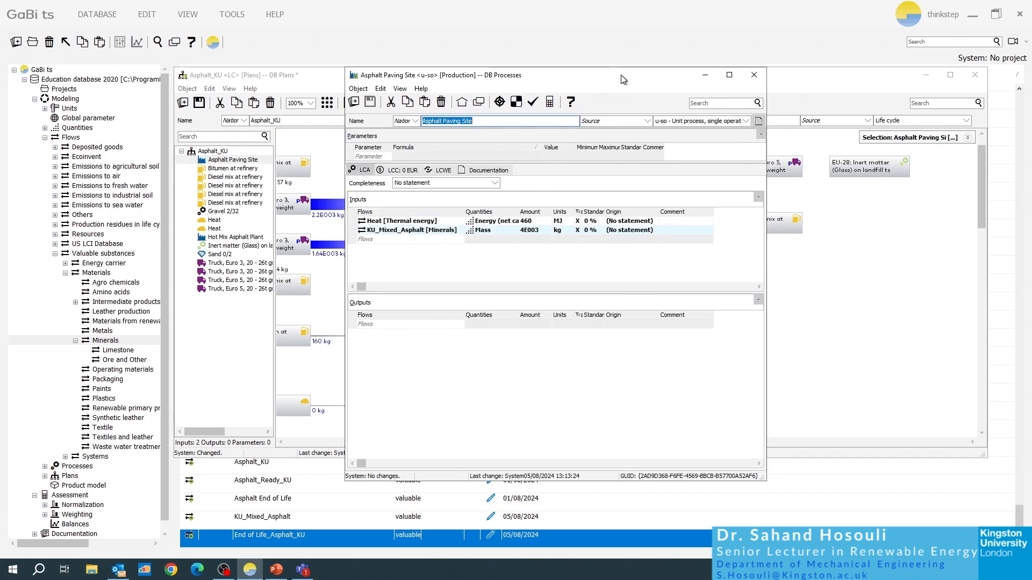
pyautogui.click(383, 323)
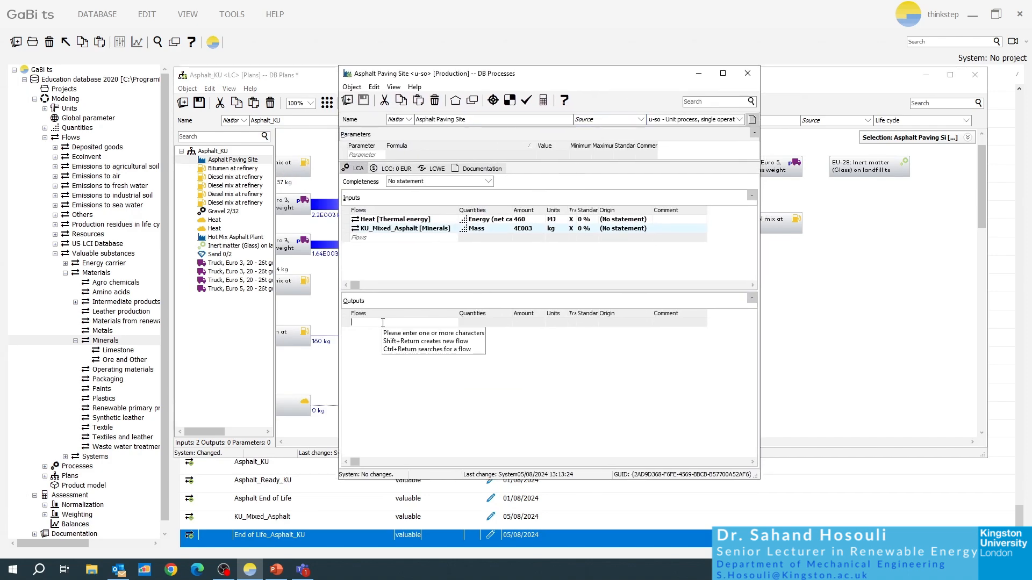
pyautogui.write('end if')
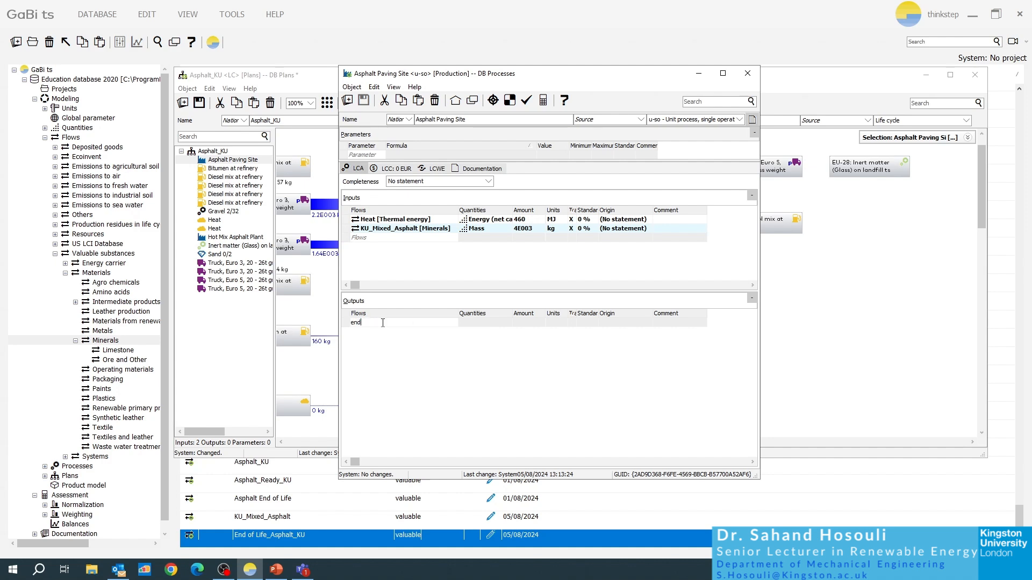
pyautogui.press('BackSpace')
pyautogui.write('d')
pyautogui.press('Return')
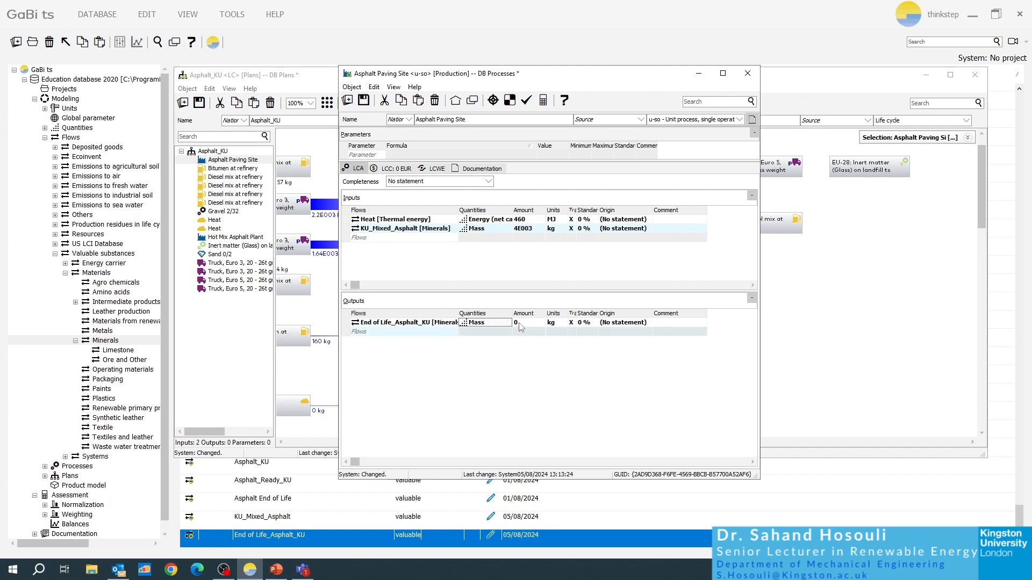
# Set the End of Life_Asphalt_KU output amount to 4E003 kg, save the Asphalt Paving Site process and close it
pyautogui.click(520, 323)
pyautogui.press('Return')
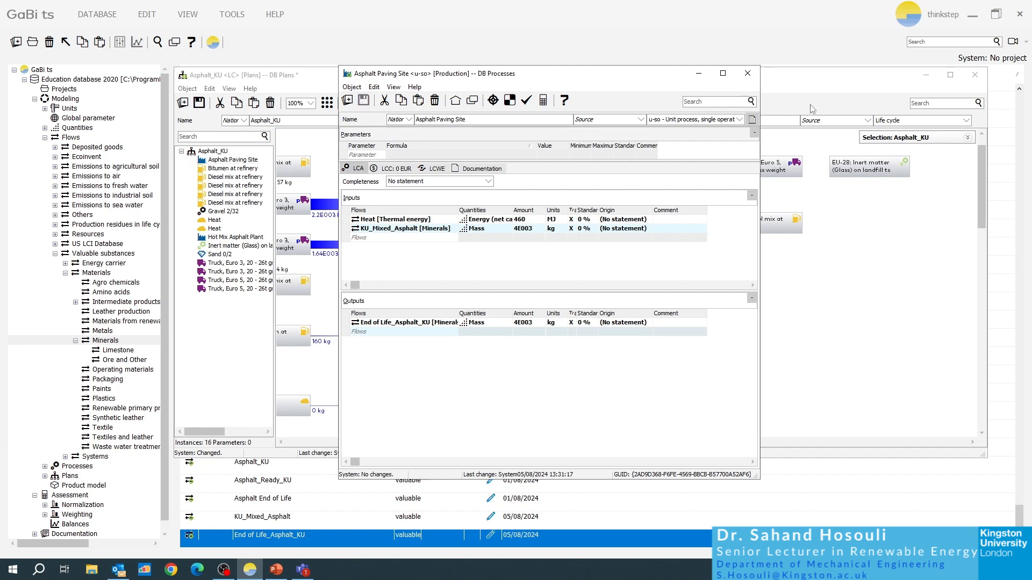
pyautogui.click(748, 73)
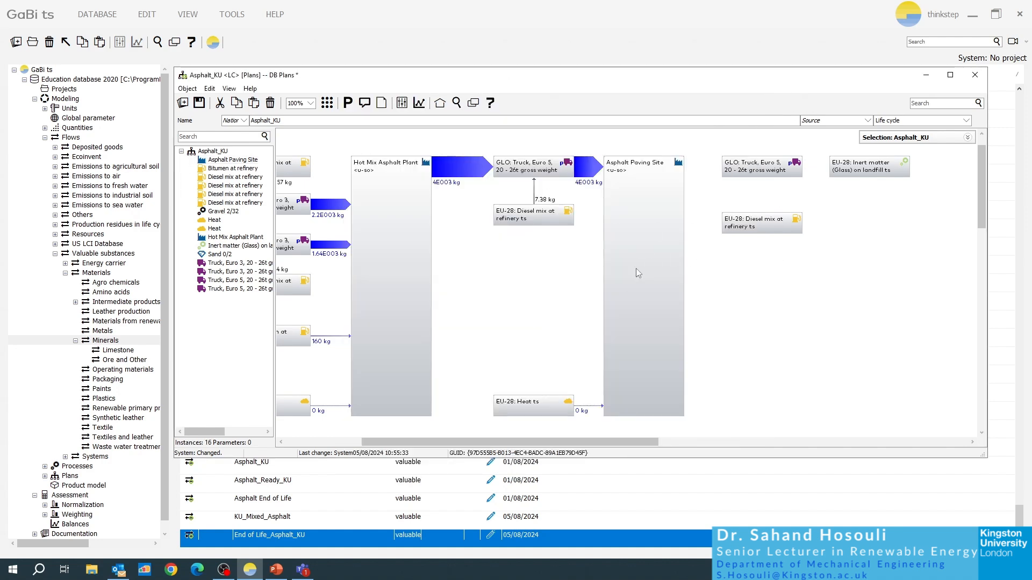
# Connect the Asphalt Paving Site to the new Euro 5 truck, linking End of Life_Asphalt_KU to the Cargo input
pyautogui.click(662, 229)
pyautogui.moveTo(681, 187); pyautogui.dragTo(742, 171)
pyautogui.click(434, 277)
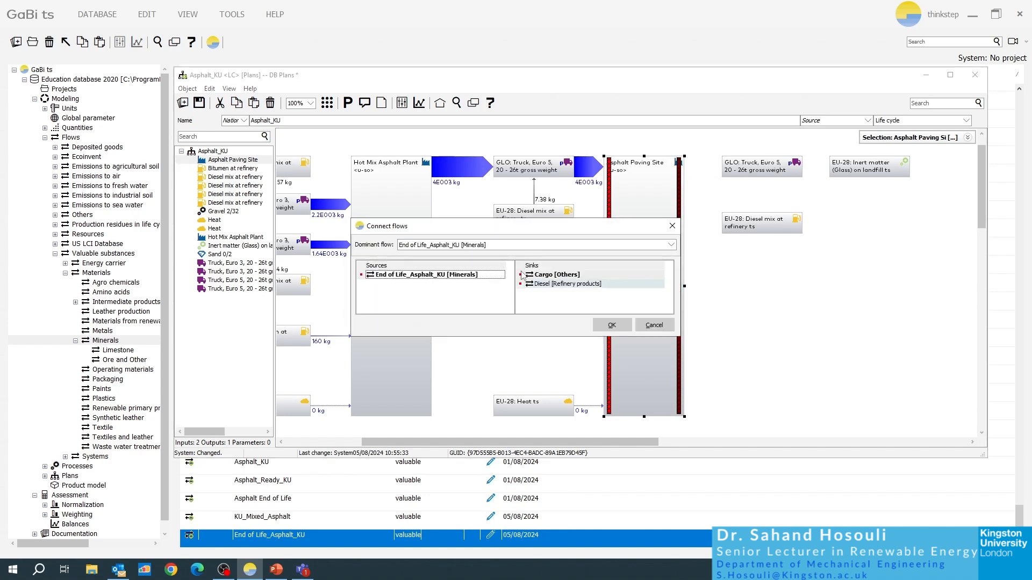
pyautogui.click(554, 275)
pyautogui.click(612, 325)
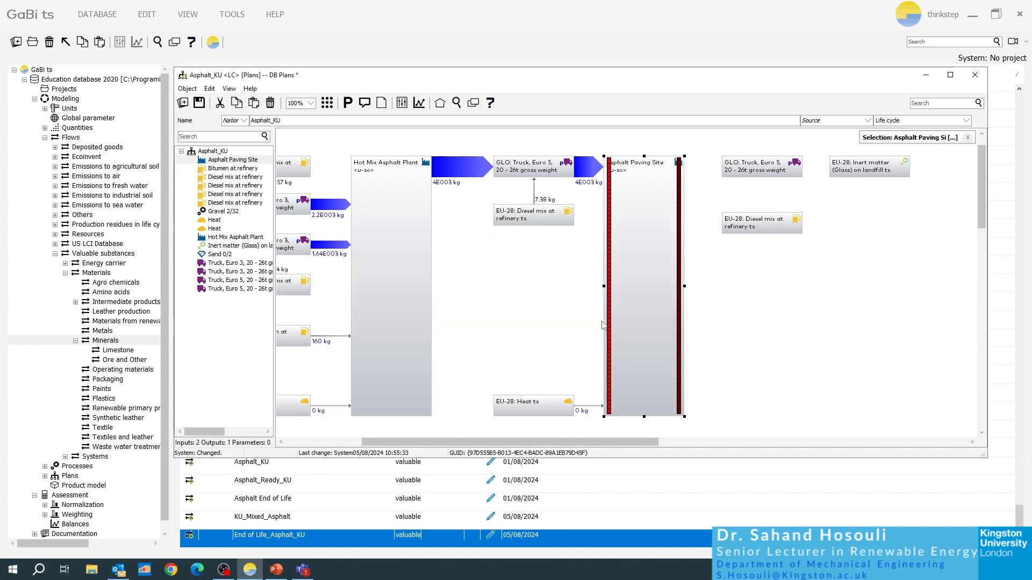
pyautogui.click(780, 302)
# Connect the diesel mix process below the new Euro 5 truck to that truck as its fuel supply
pyautogui.click(778, 226)
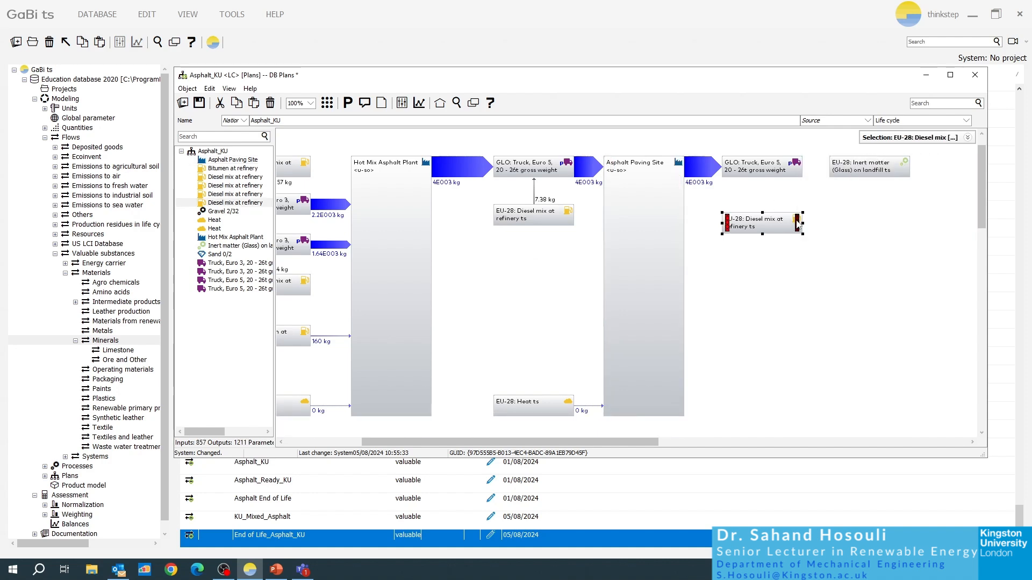
pyautogui.moveTo(799, 226); pyautogui.dragTo(754, 174)
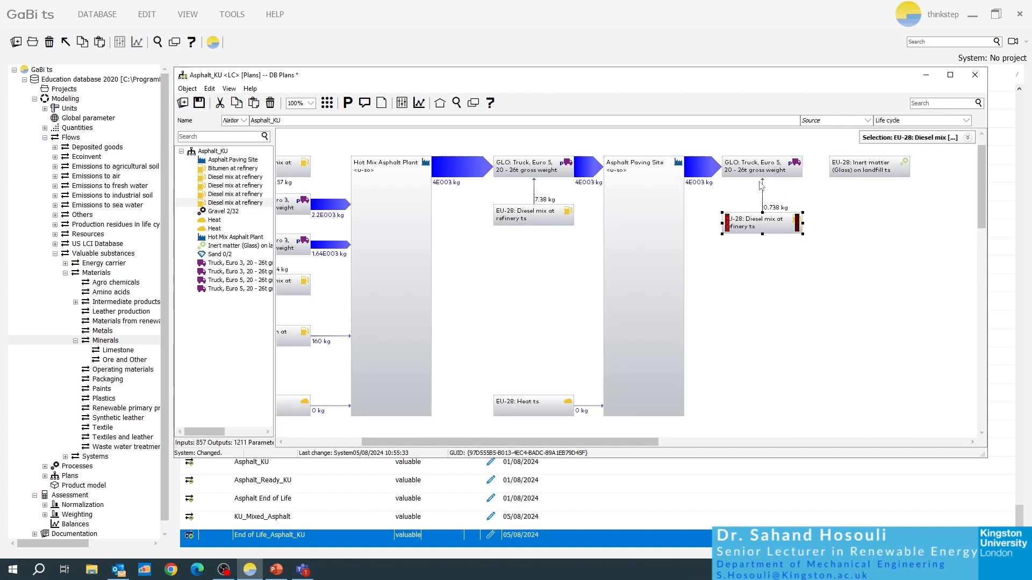
pyautogui.click(777, 247)
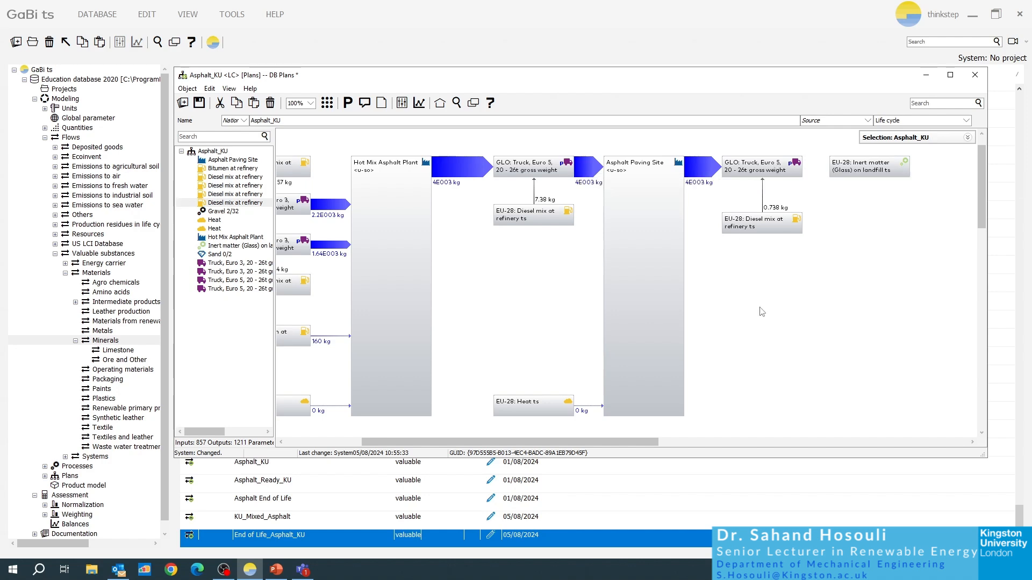
# Shift the Inert matter (Glass) on landfill process slightly away from the truck, make its box taller and open its process settings
pyautogui.moveTo(853, 174); pyautogui.dragTo(886, 240)
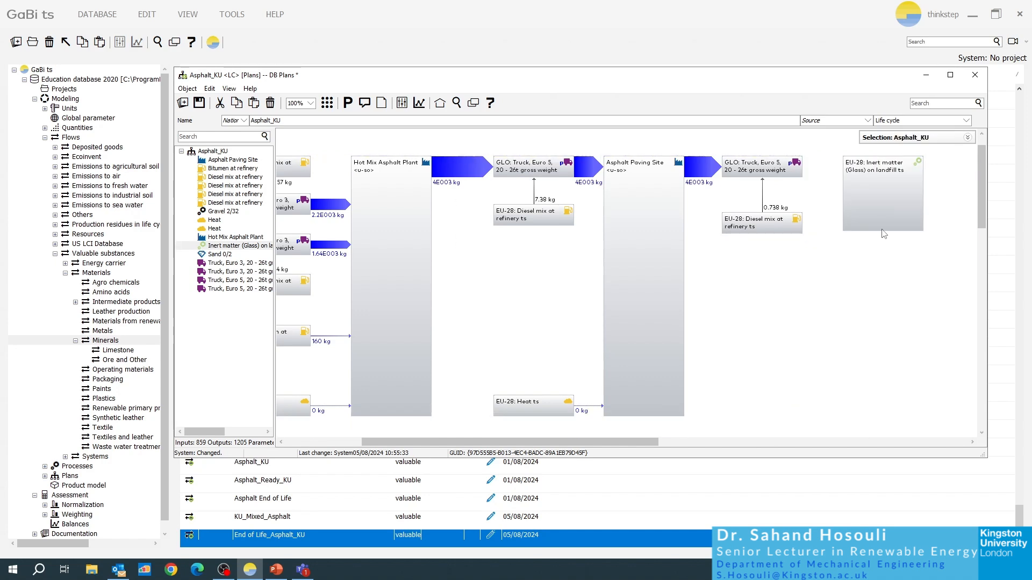
pyautogui.click(885, 241)
pyautogui.click(883, 230)
pyautogui.moveTo(883, 230); pyautogui.dragTo(883, 232)
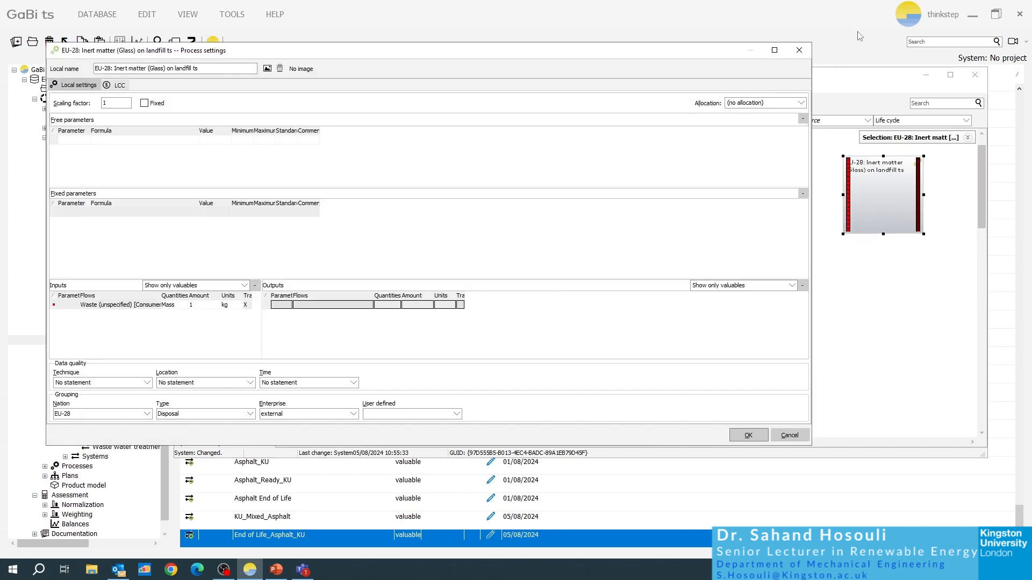
# Close the landfill process settings and connect the end-of-life Euro 5 truck to the landfill, linking End of Life_Asphalt_KU to Waste (unspecified)
pyautogui.click(806, 49)
pyautogui.click(800, 171)
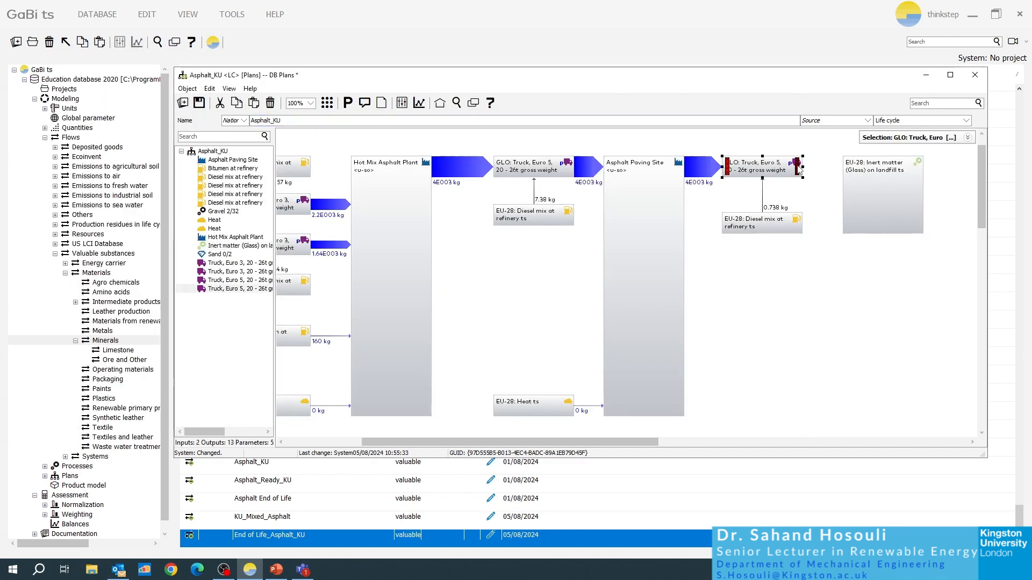
pyautogui.moveTo(800, 171); pyautogui.dragTo(885, 180)
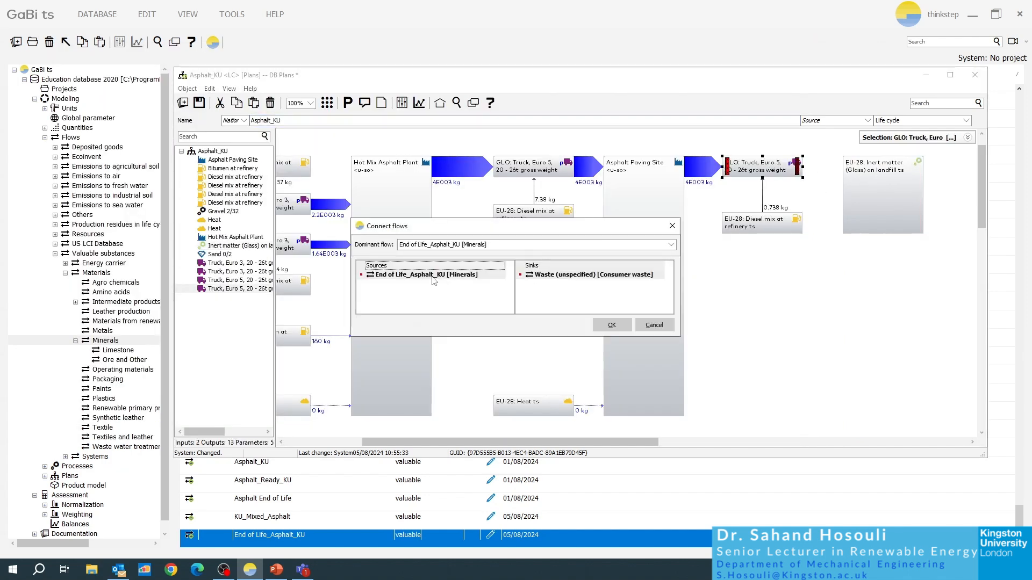
pyautogui.click(552, 280)
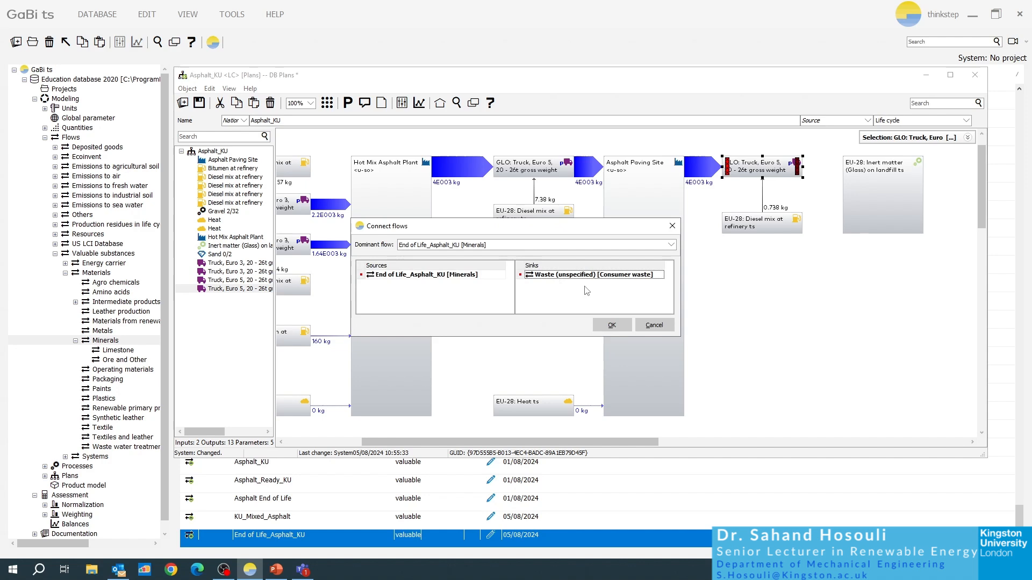
pyautogui.click(619, 324)
pyautogui.click(763, 281)
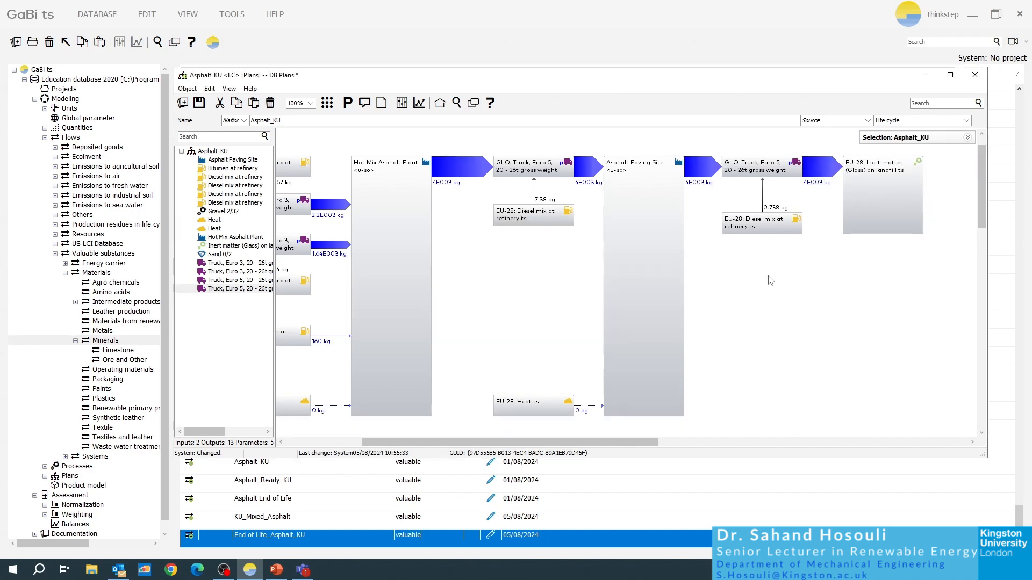
# Mark the Hot Mix Asphalt Plant's scaling factor of 1 as fixed in its process settings and accept them
pyautogui.moveTo(631, 444); pyautogui.dragTo(555, 444)
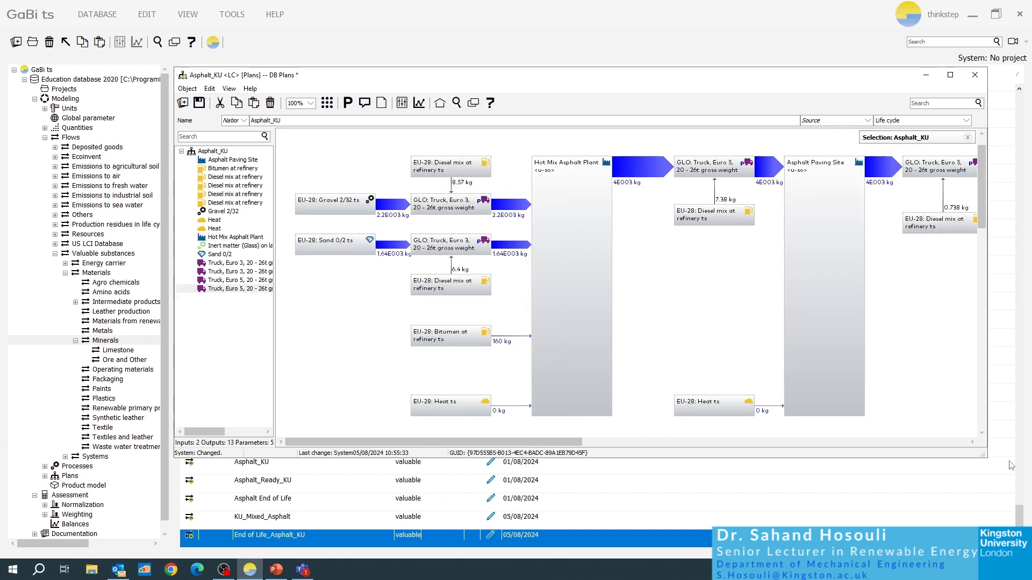
pyautogui.click(972, 442)
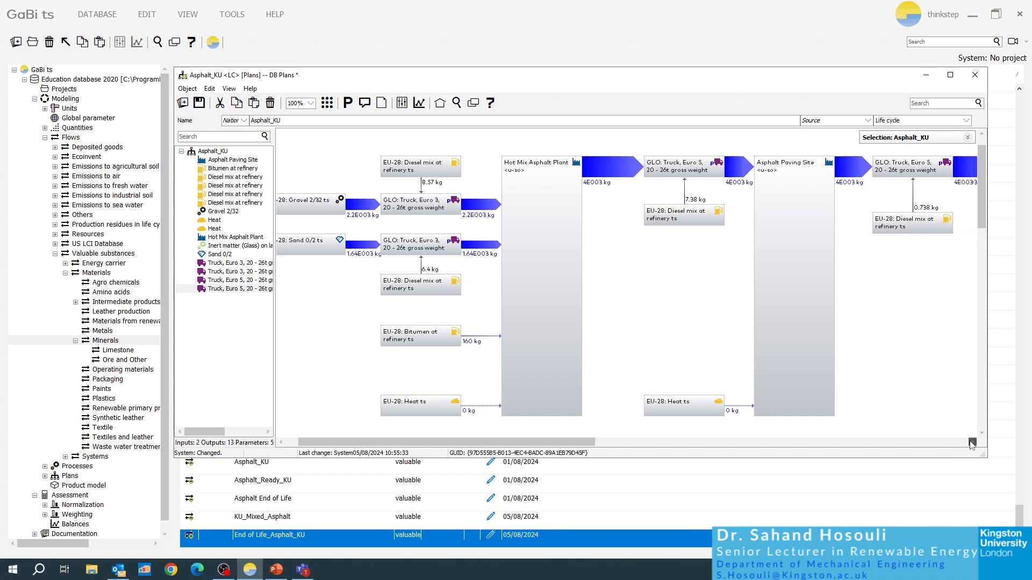
pyautogui.moveTo(973, 441); pyautogui.dragTo(973, 442)
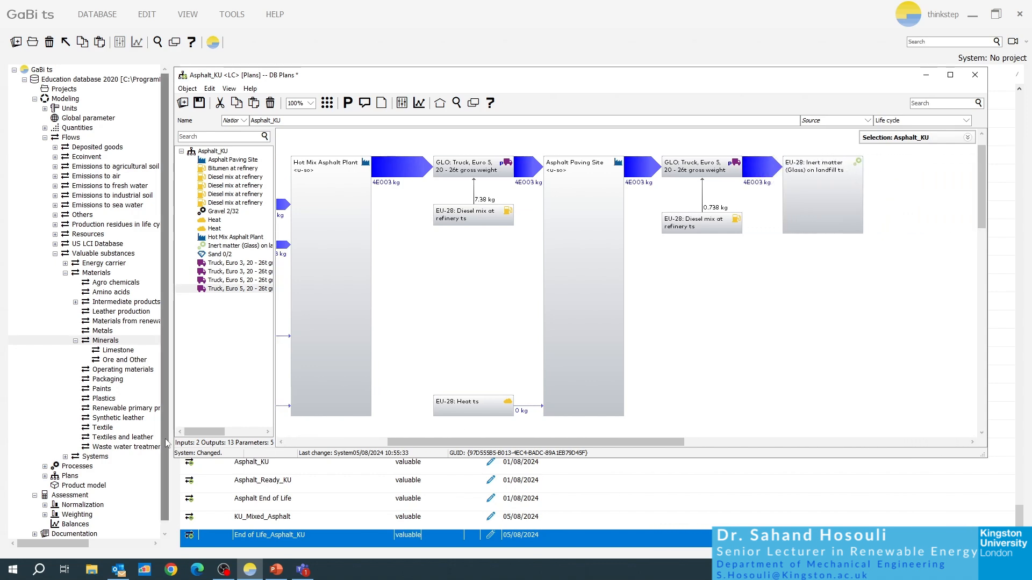
pyautogui.moveTo(281, 442); pyautogui.dragTo(281, 445)
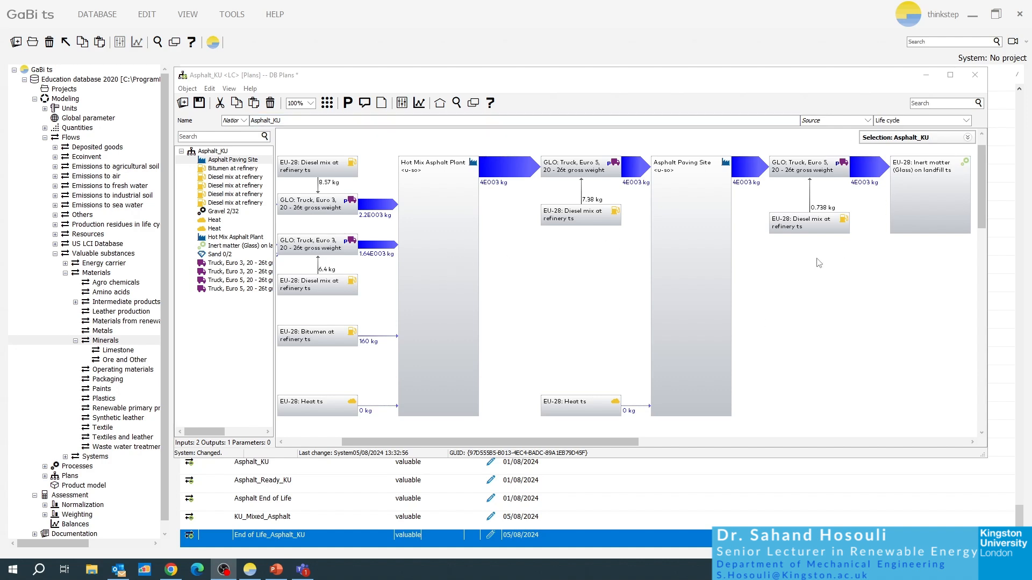
pyautogui.click(462, 286)
pyautogui.doubleClick(443, 281)
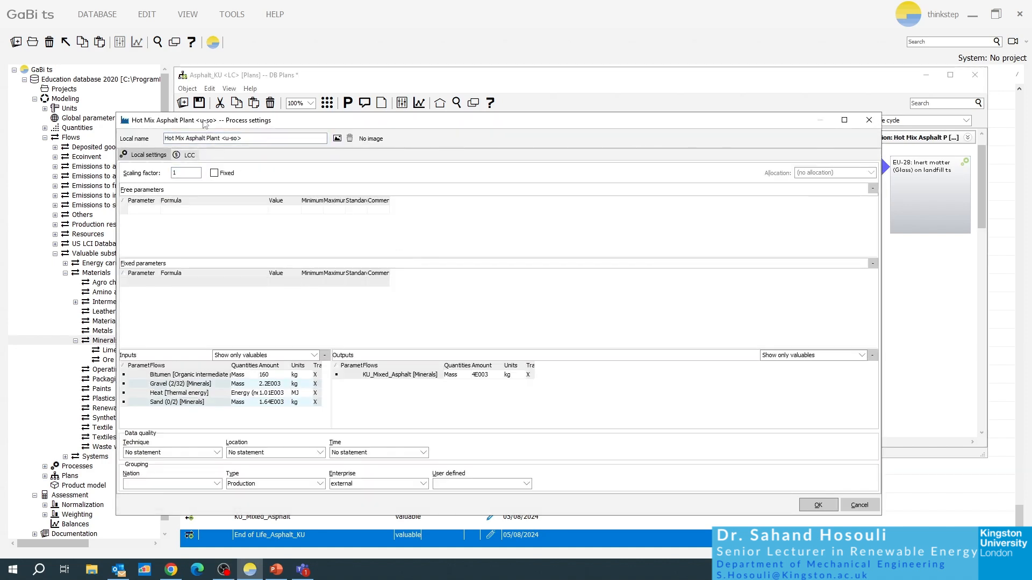
pyautogui.moveTo(205, 123); pyautogui.dragTo(236, 86)
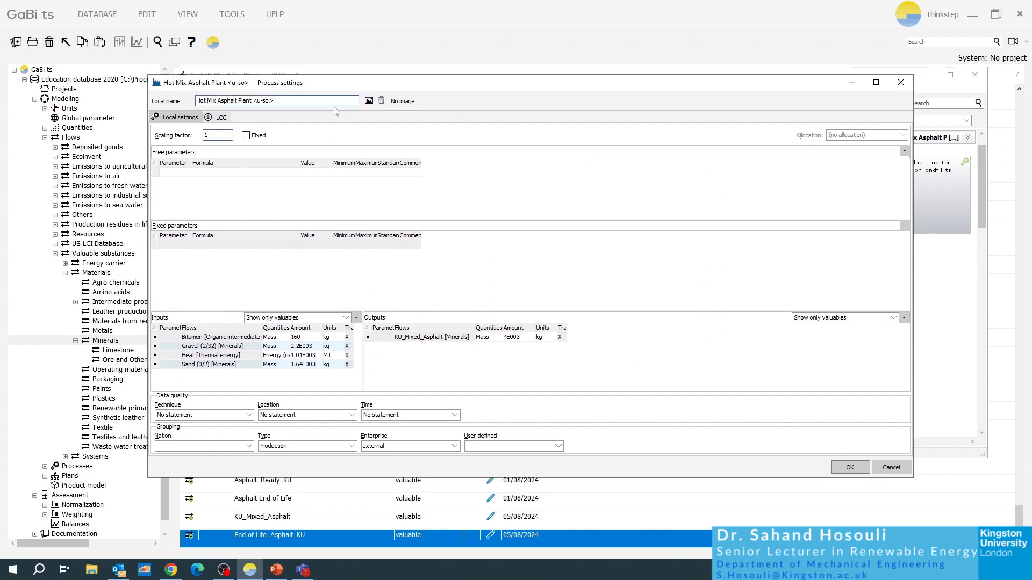
pyautogui.click(246, 135)
pyautogui.click(849, 469)
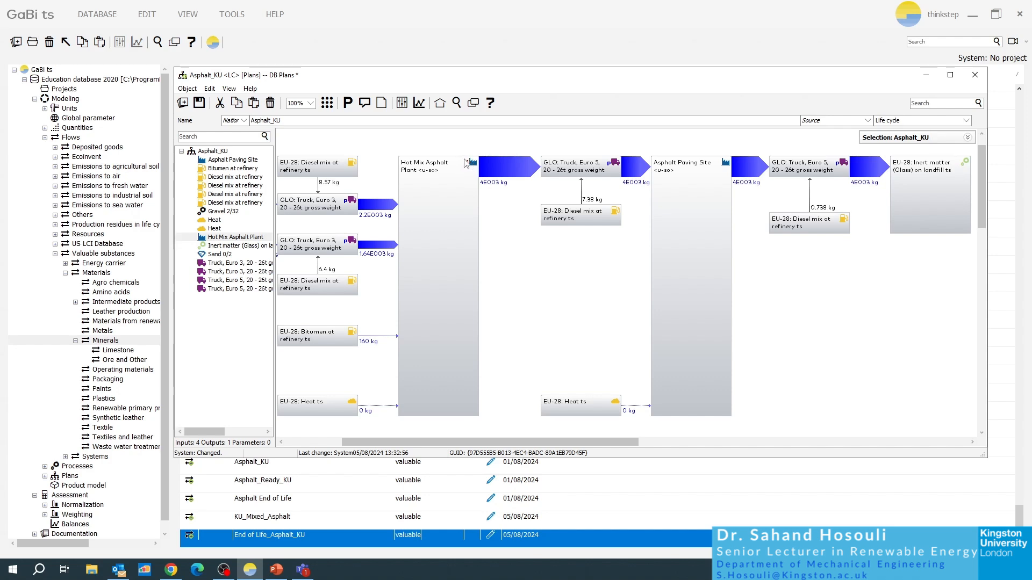
# Save the plan and calculate the Asphalt_KU balance, enlarging and repositioning the results window
pyautogui.click(424, 107)
pyautogui.click(472, 300)
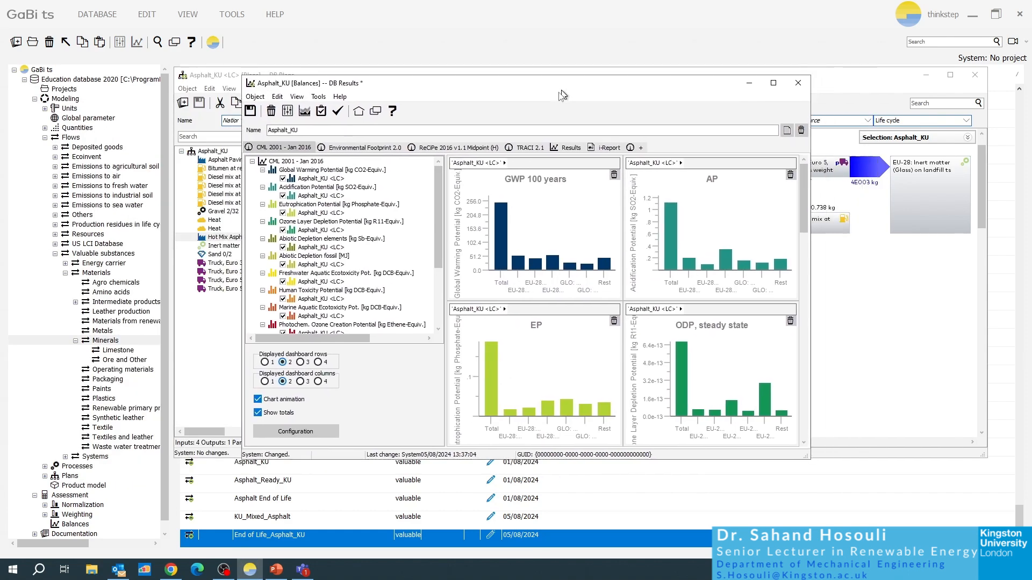
pyautogui.moveTo(561, 91); pyautogui.dragTo(499, 88)
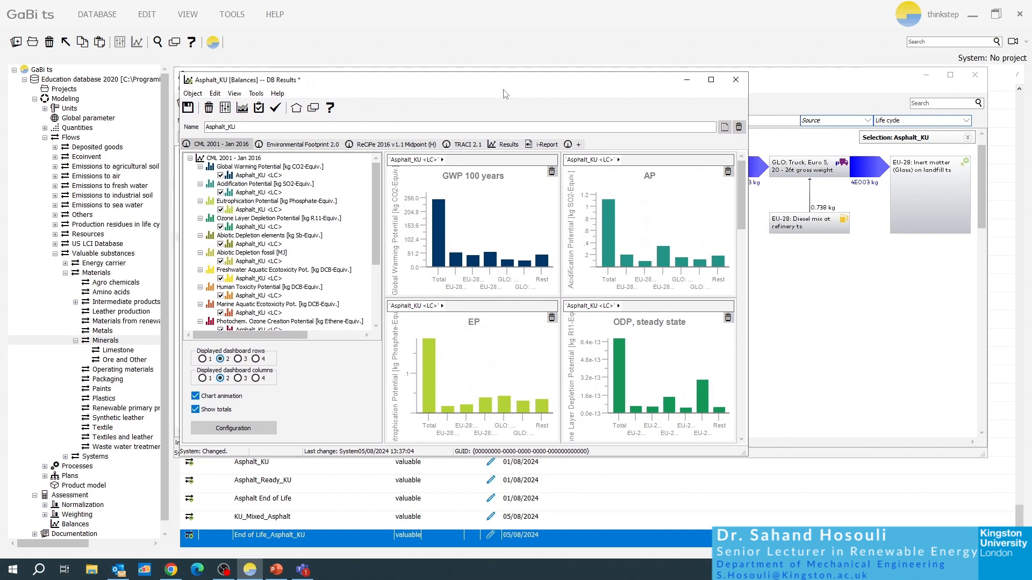
pyautogui.moveTo(760, 458); pyautogui.dragTo(852, 513)
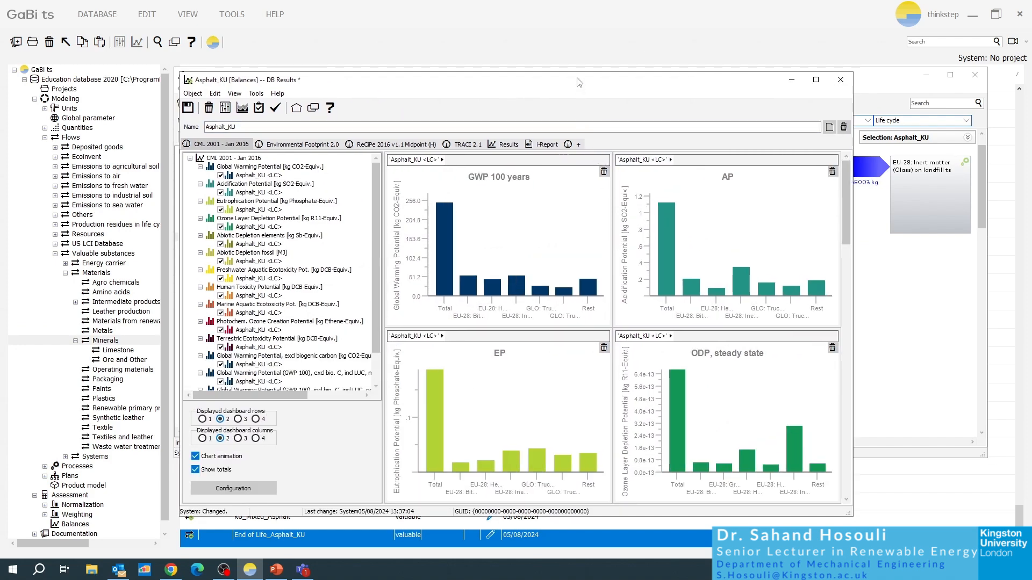
pyautogui.moveTo(578, 79); pyautogui.dragTo(582, 38)
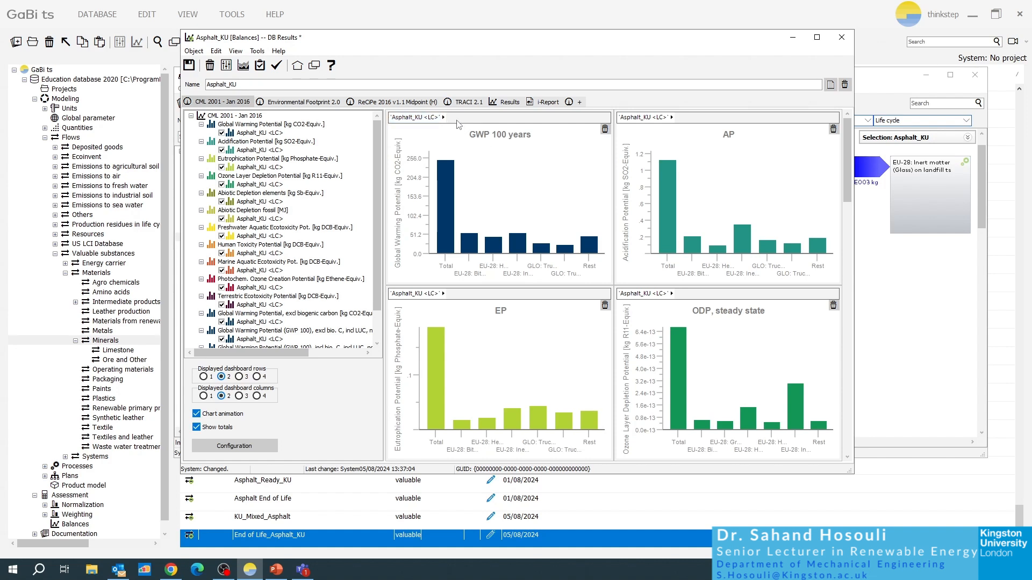
# Show the detailed LCA results with CML2001 - Jan. 2016, Global Warming Potential (GWP 100 years) as the quantity
pyautogui.moveTo(451, 220)
pyautogui.click(509, 102)
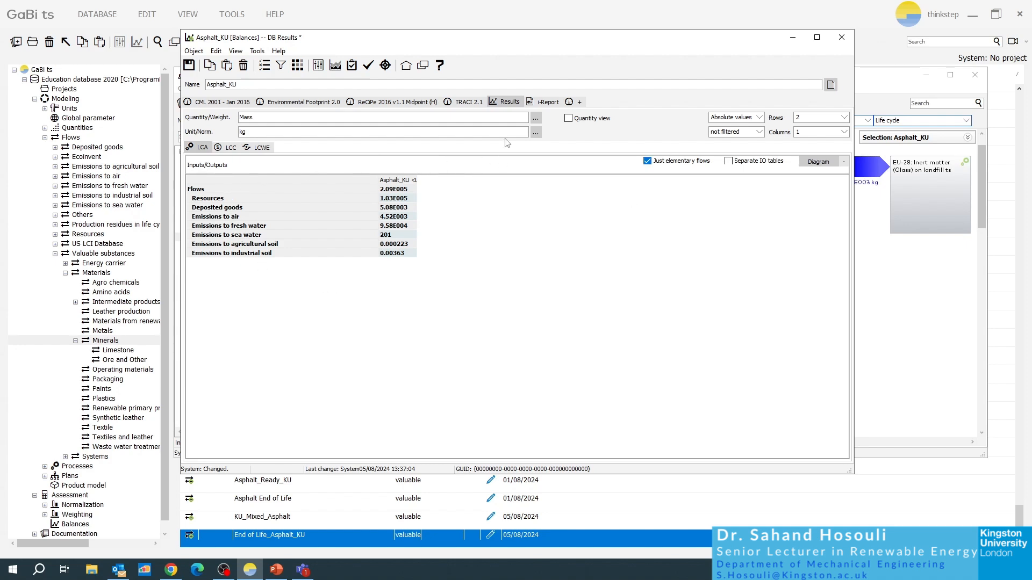
pyautogui.click(536, 120)
pyautogui.scroll(1, 618, 299)
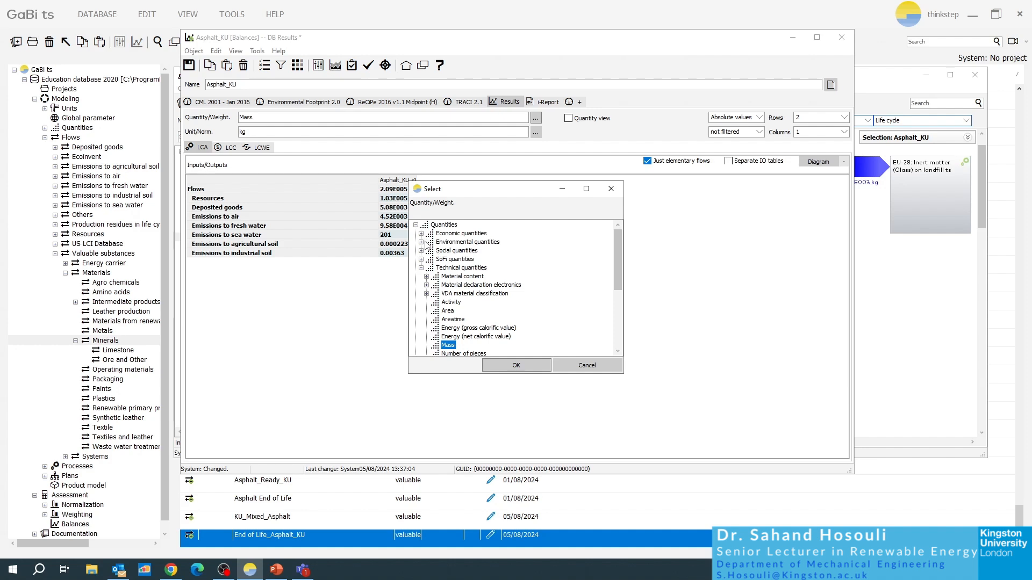
pyautogui.click(422, 243)
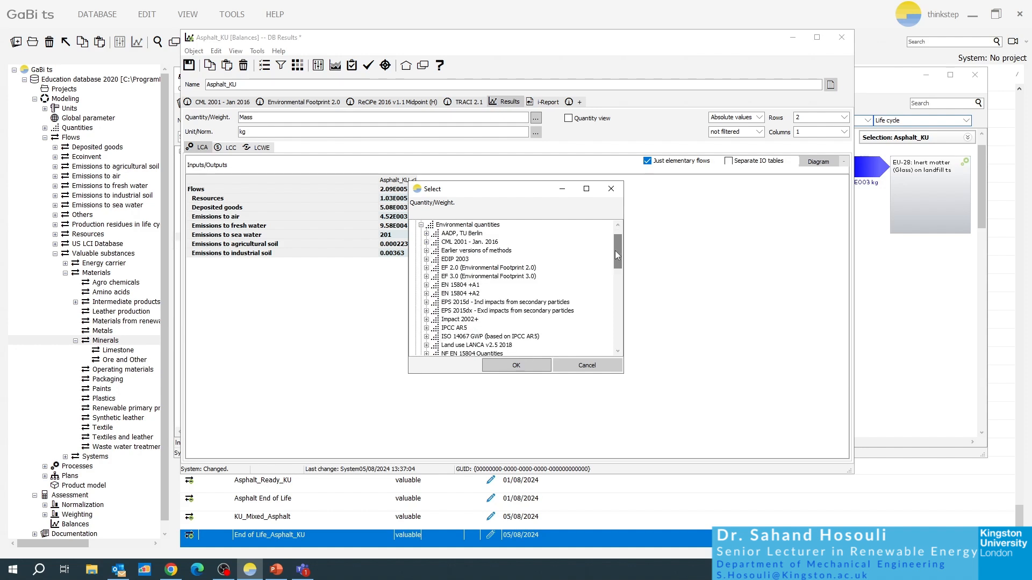
pyautogui.moveTo(616, 250)
pyautogui.mouseDown()
pyautogui.moveTo(618, 283)
pyautogui.moveTo(621, 251)
pyautogui.mouseUp()
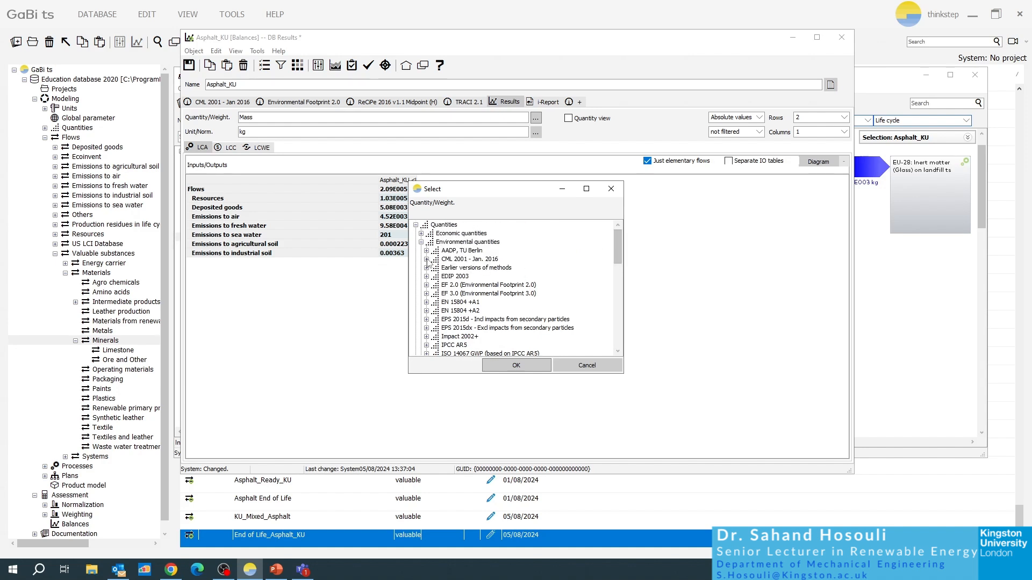
pyautogui.click(427, 260)
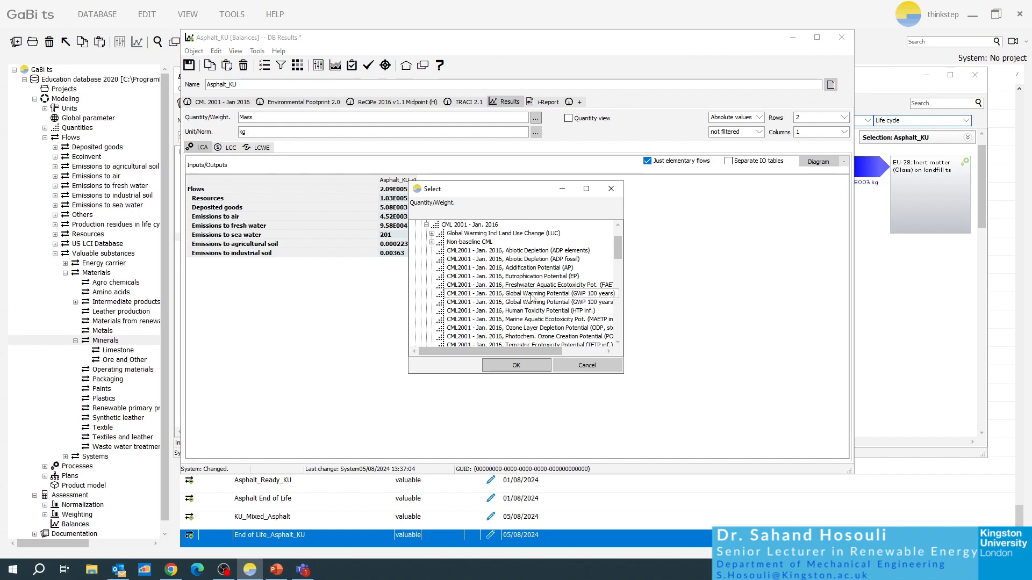
pyautogui.doubleClick(470, 296)
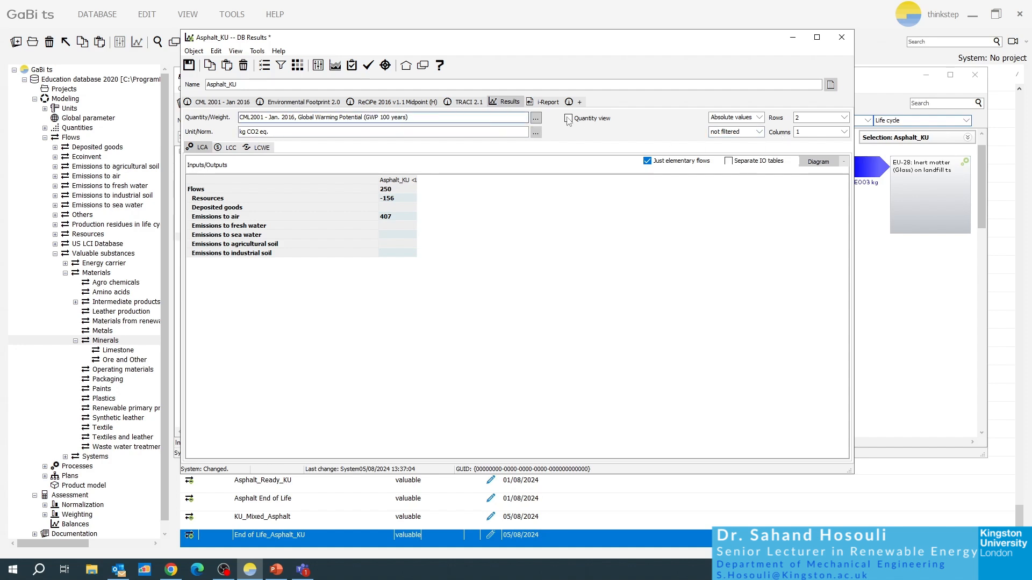
# Display the results table at row level 6 and reduce it to row level 1
pyautogui.click(838, 118)
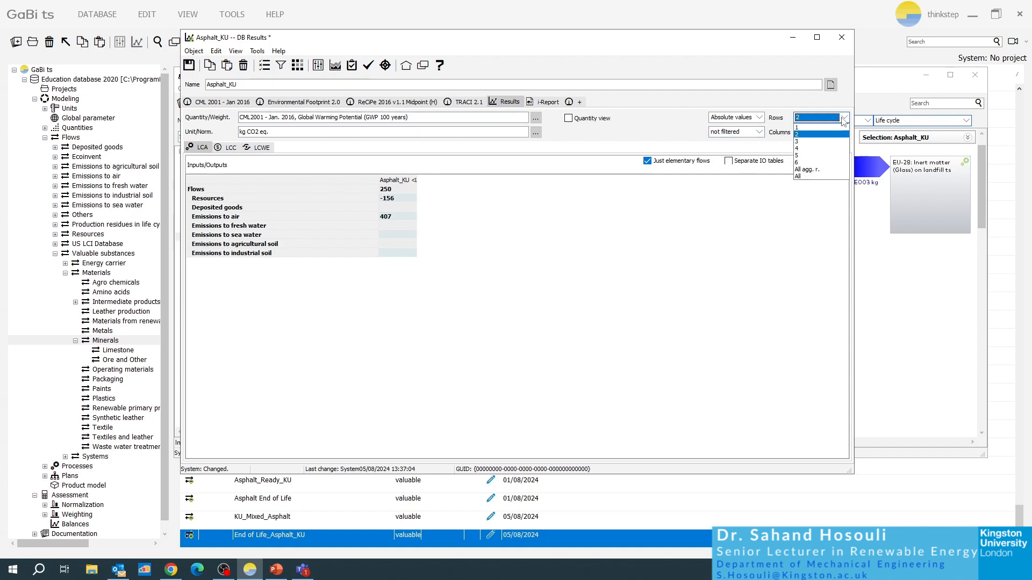
pyautogui.click(815, 163)
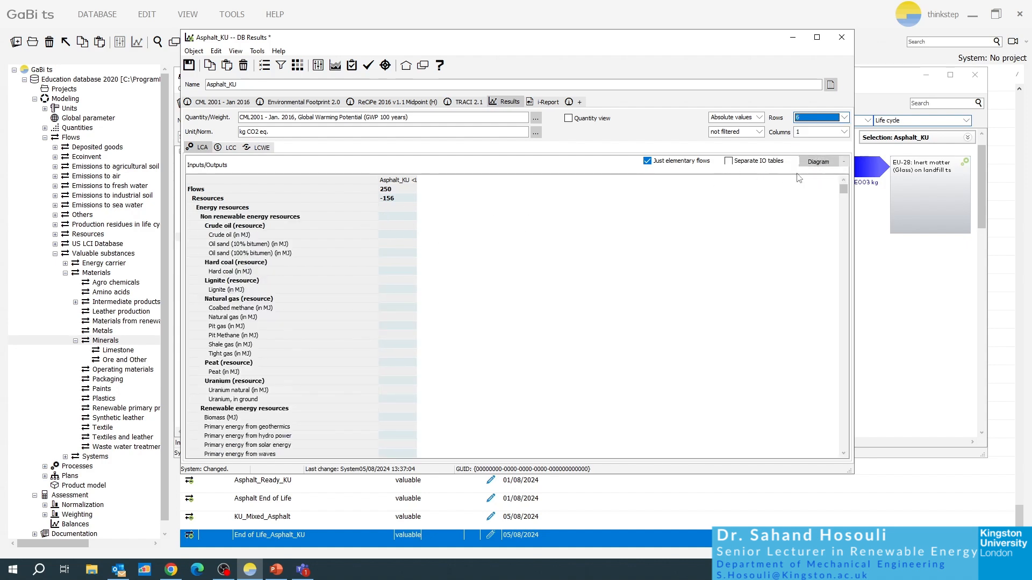
pyautogui.click(842, 118)
pyautogui.click(817, 126)
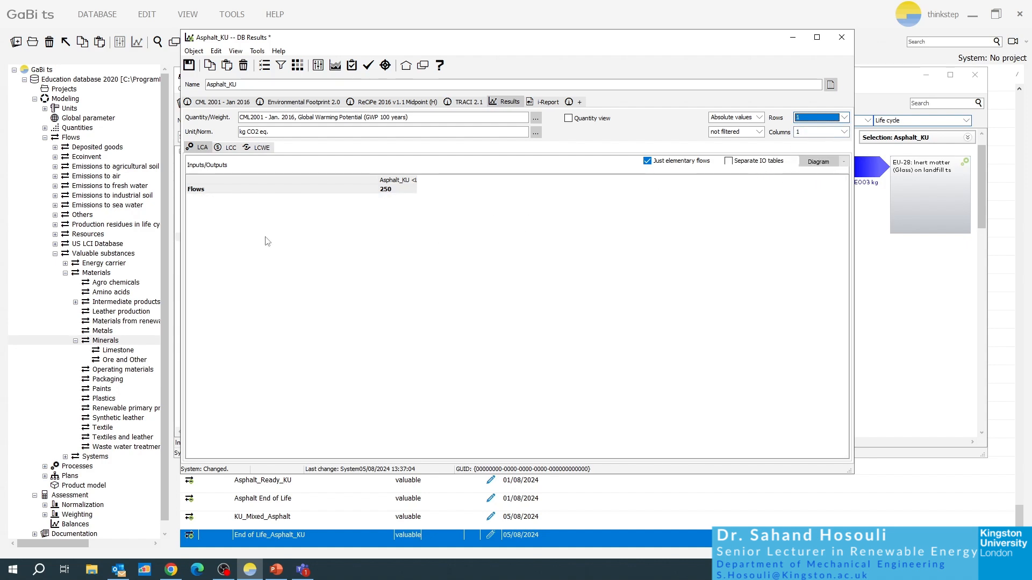
# Expand Flows, Emissions to air and Inorganic emissions to air to examine individual contributions, and collapse Flows again
pyautogui.click(202, 193)
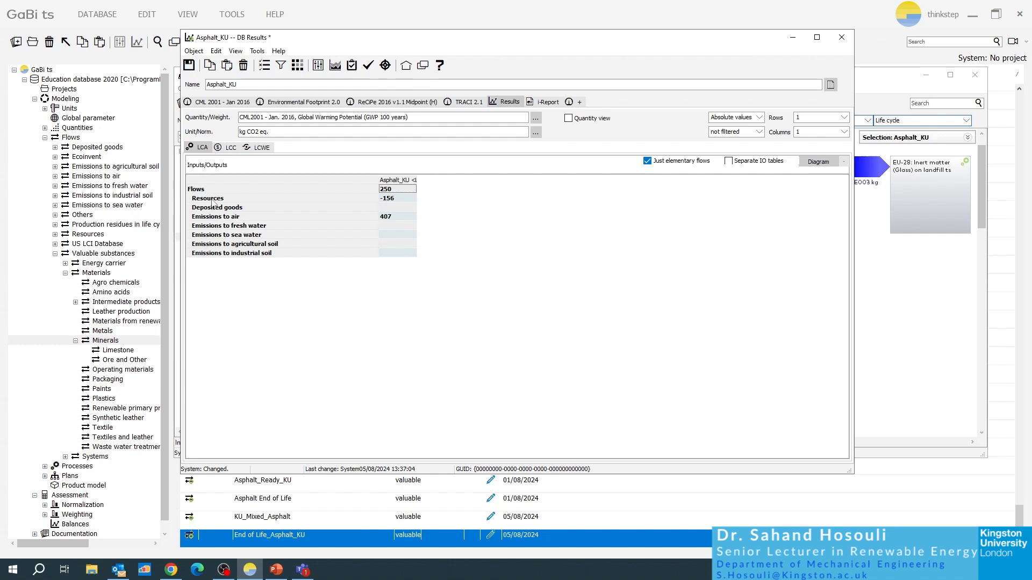
pyautogui.doubleClick(208, 221)
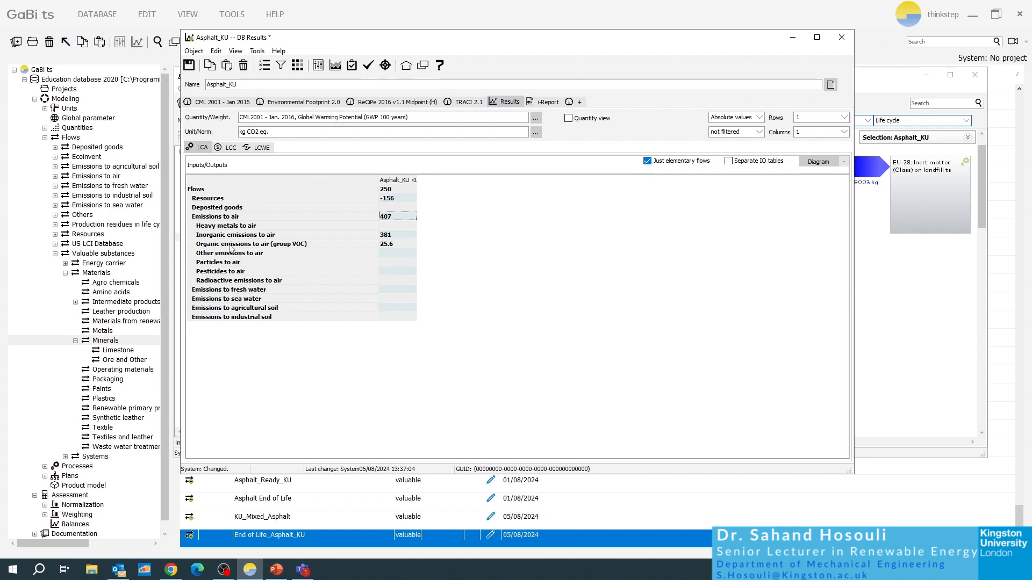
pyautogui.doubleClick(232, 237)
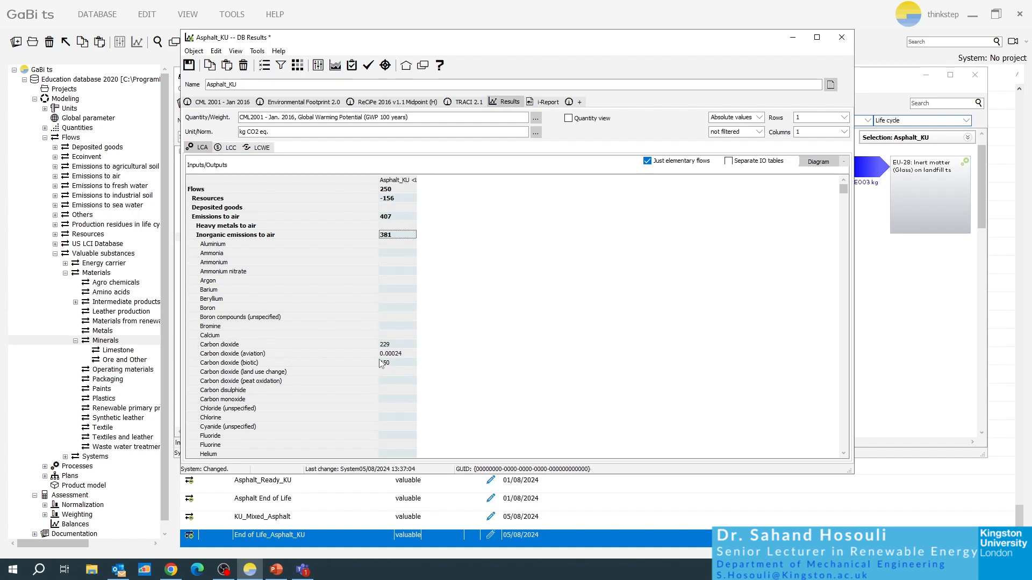
pyautogui.scroll(-5, 252, 357)
pyautogui.scroll(2, 309, 273)
pyautogui.doubleClick(200, 190)
# Set the results table to row level 6 and look through the detailed flow entries
pyautogui.click(830, 117)
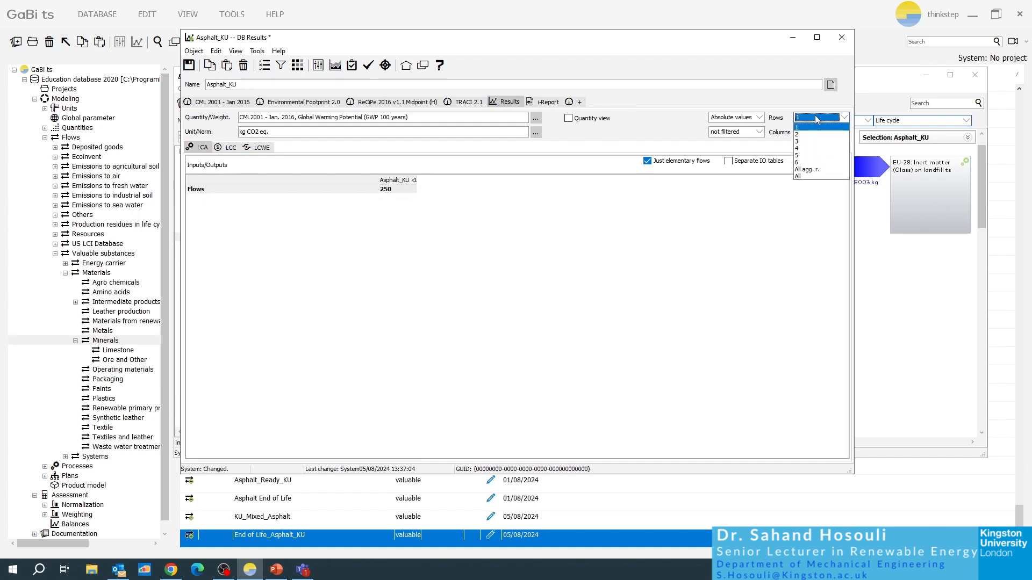
pyautogui.click(805, 163)
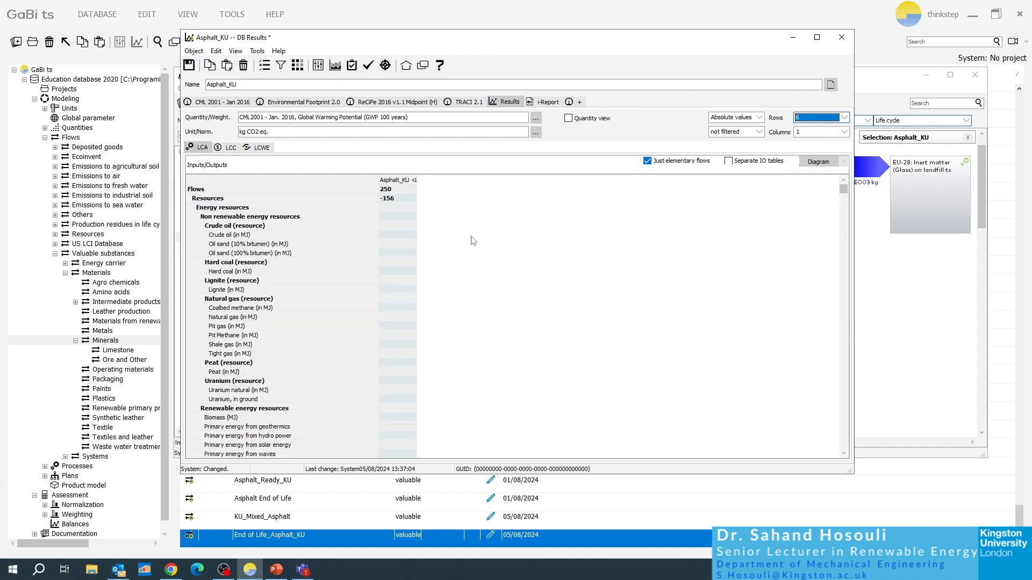
pyautogui.scroll(-10, 833, 254)
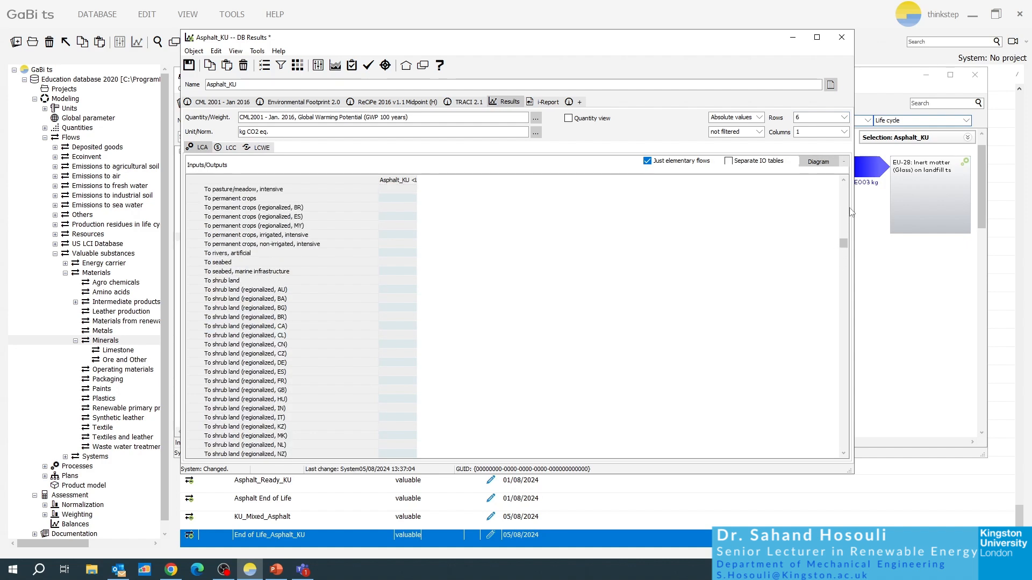
pyautogui.moveTo(844, 243); pyautogui.dragTo(845, 185)
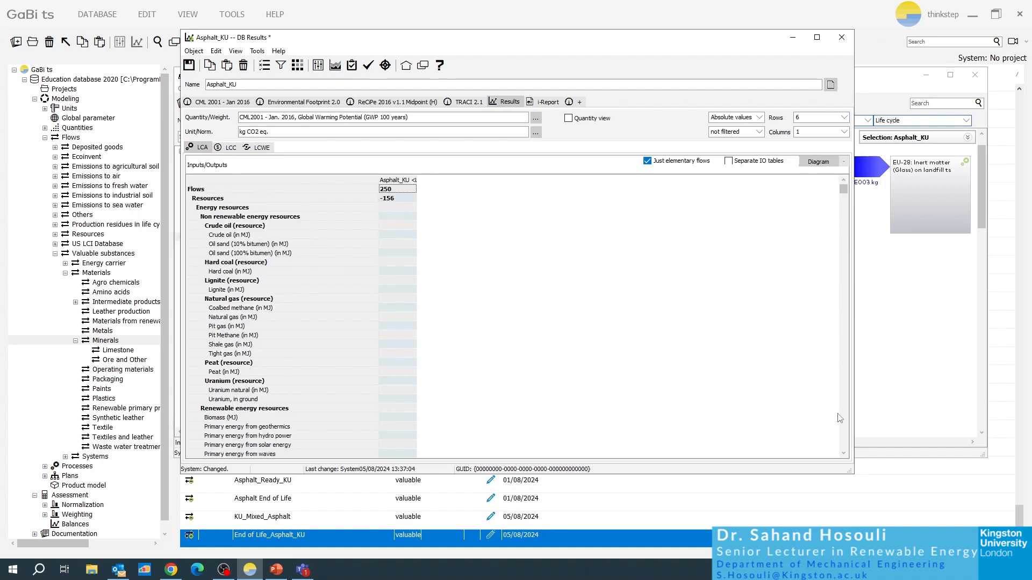
pyautogui.scroll(-4, 843, 458)
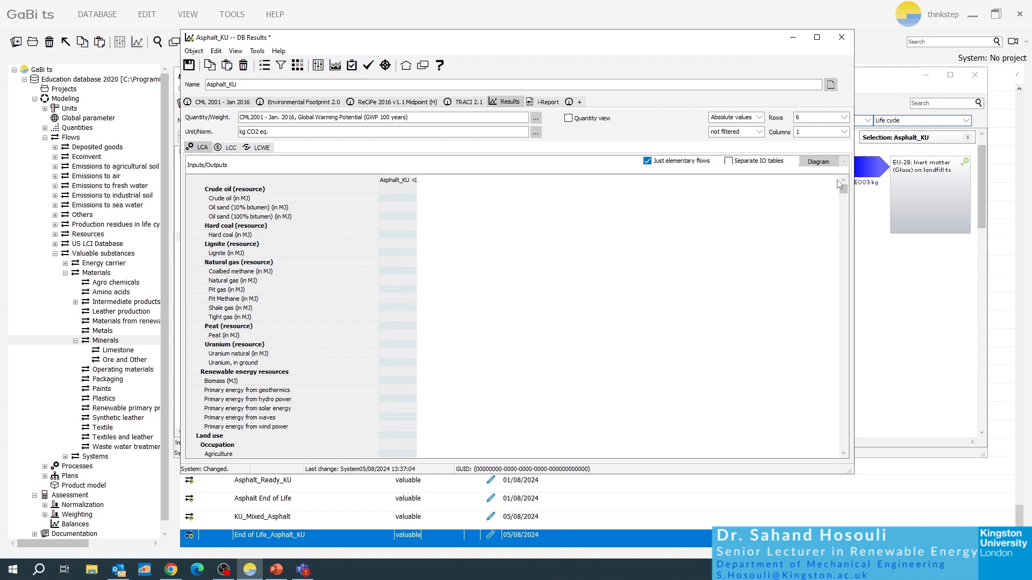
pyautogui.scroll(4, 848, 168)
# Set the results table to row level 3 and reduce it to row level 2
pyautogui.click(823, 117)
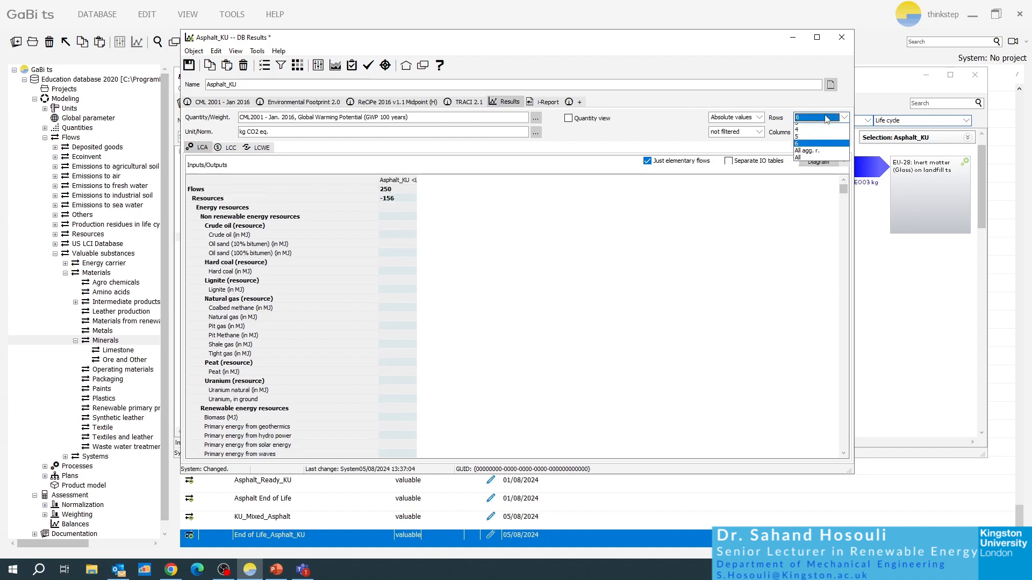
pyautogui.click(808, 141)
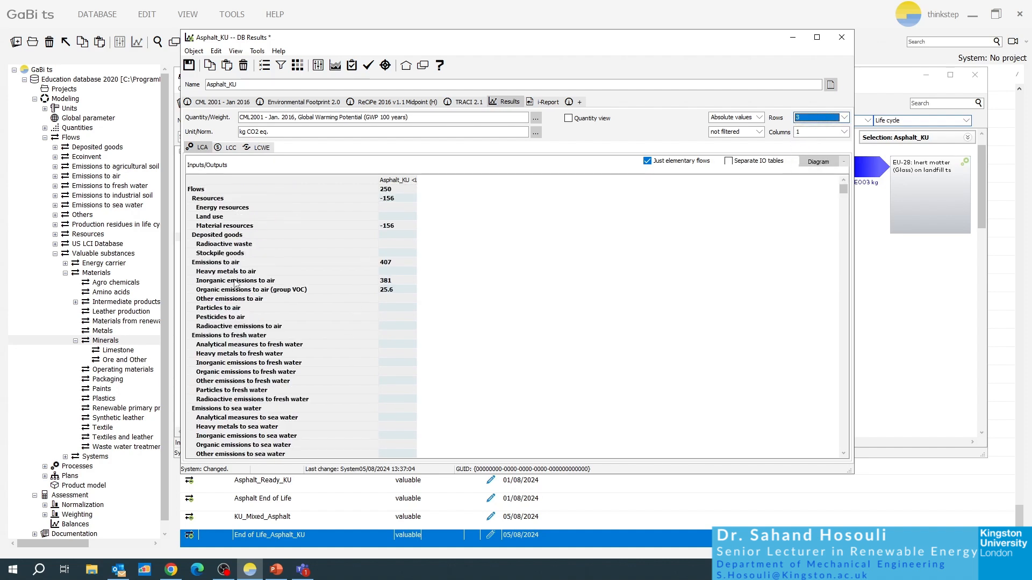
pyautogui.click(817, 118)
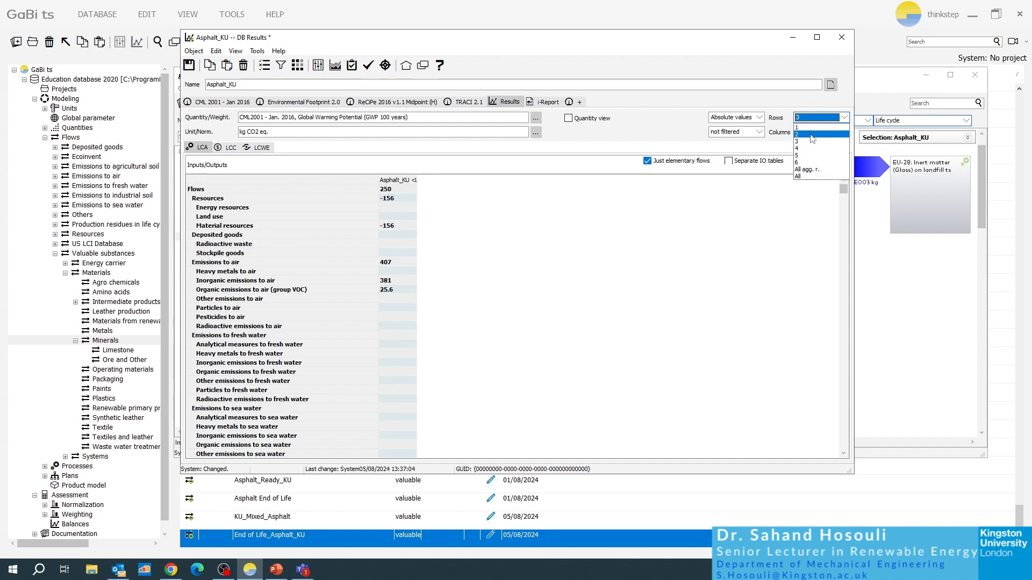
pyautogui.click(811, 135)
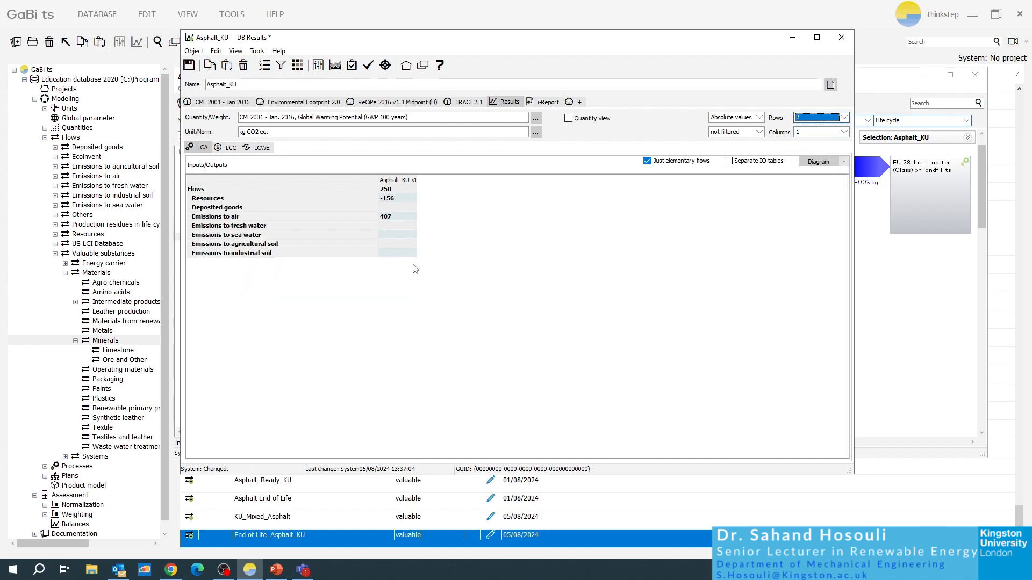
# Break the Asphalt_KU results down by individual process with weak points highlighted, and view them in the Inputs/Outputs diagram
pyautogui.click(396, 181)
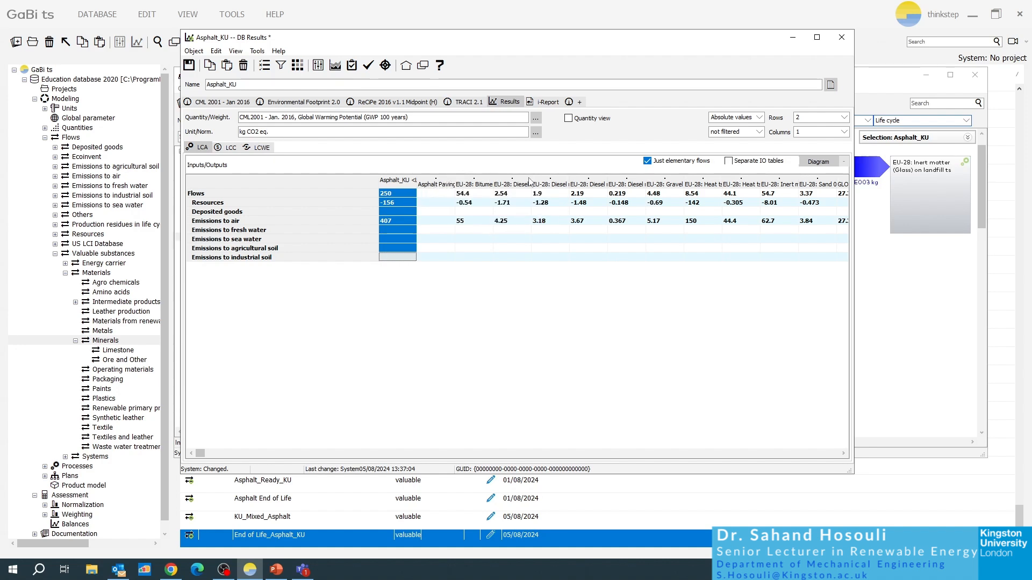
pyautogui.click(298, 67)
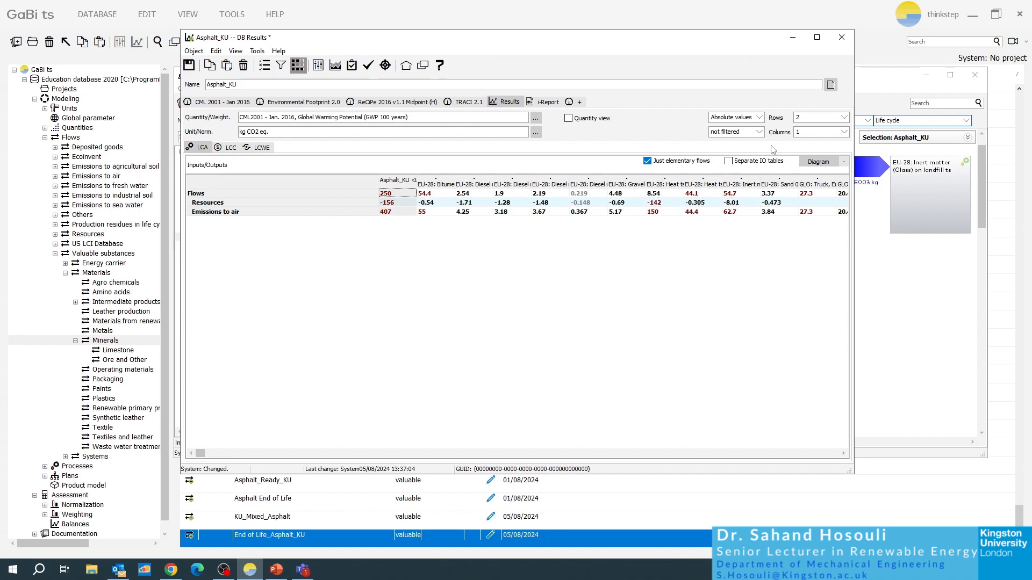
pyautogui.click(819, 162)
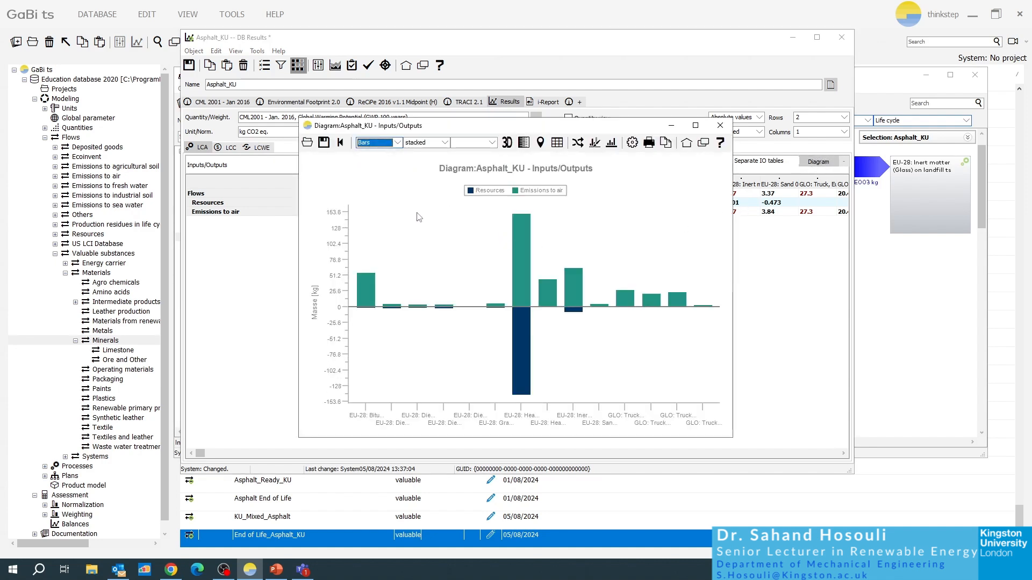
pyautogui.click(715, 126)
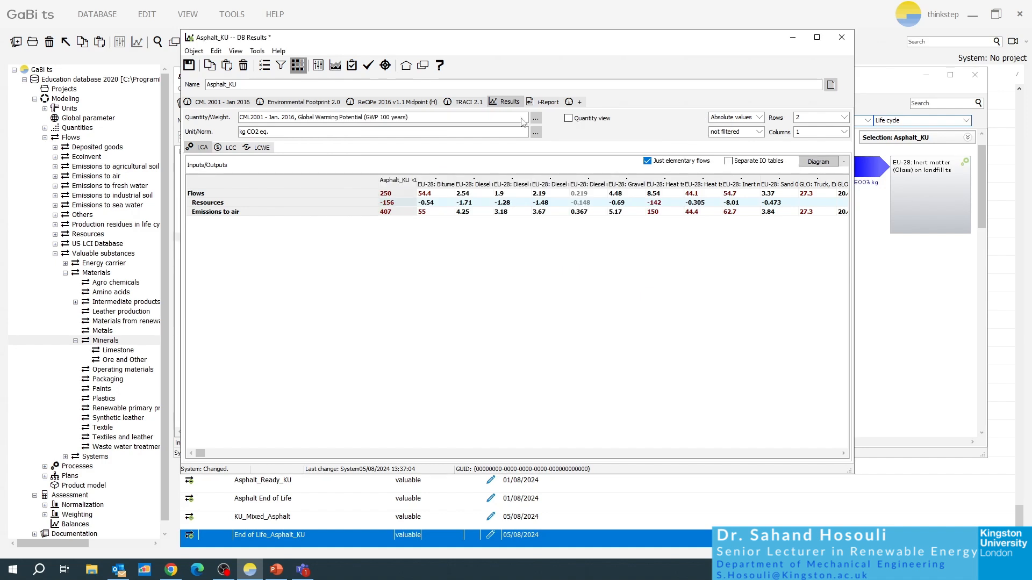
# Examine the process contributions in the GWP 100 years chart on the CML 2001 - Jan 2016 dashboard
pyautogui.click(220, 103)
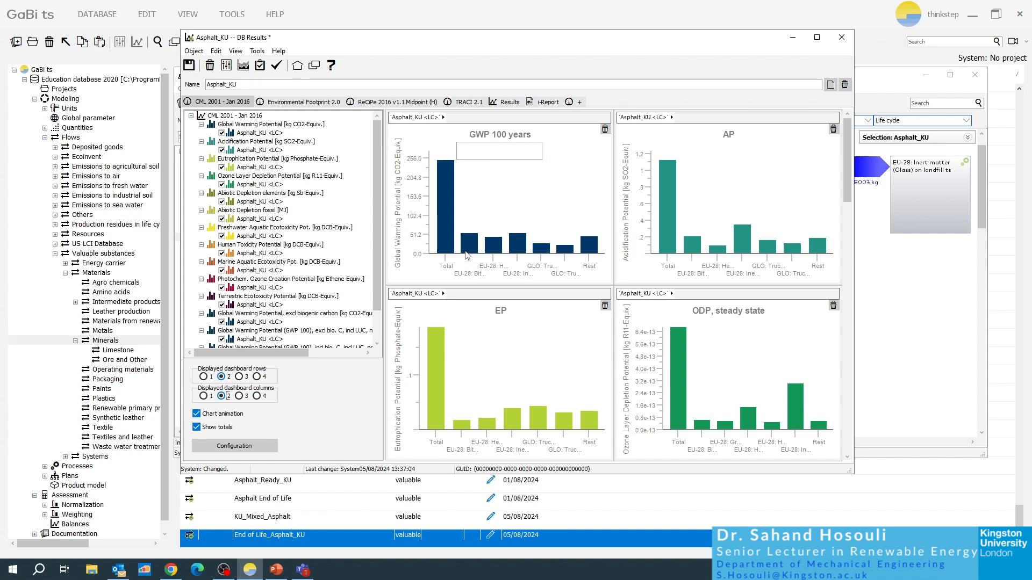
pyautogui.moveTo(467, 249)
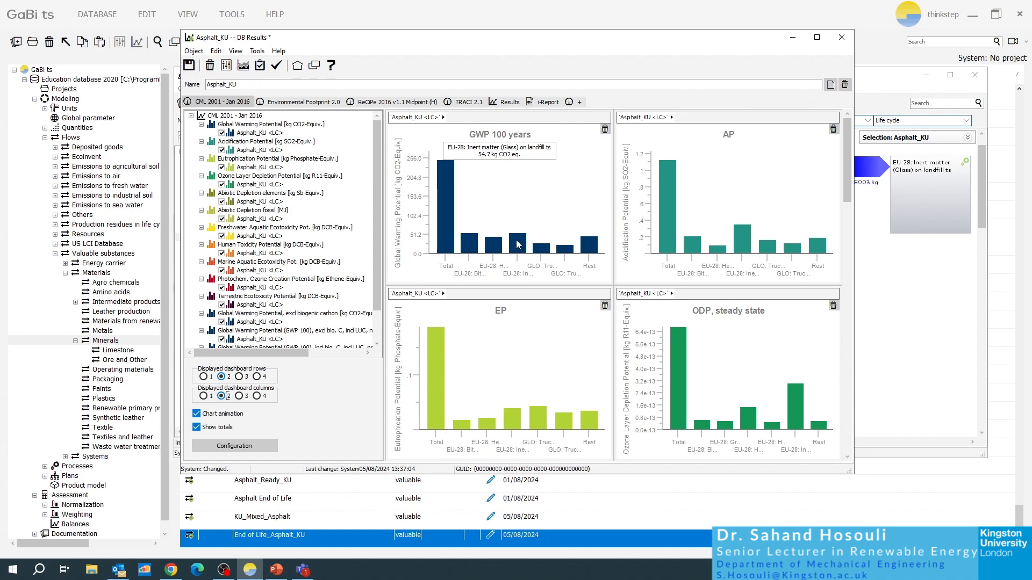
pyautogui.moveTo(547, 250)
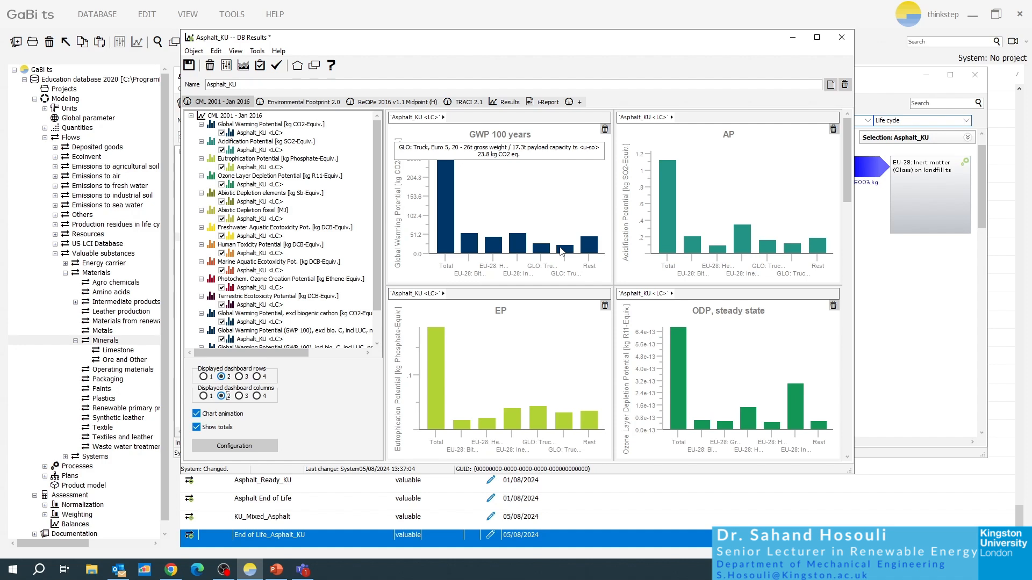
pyautogui.moveTo(595, 247)
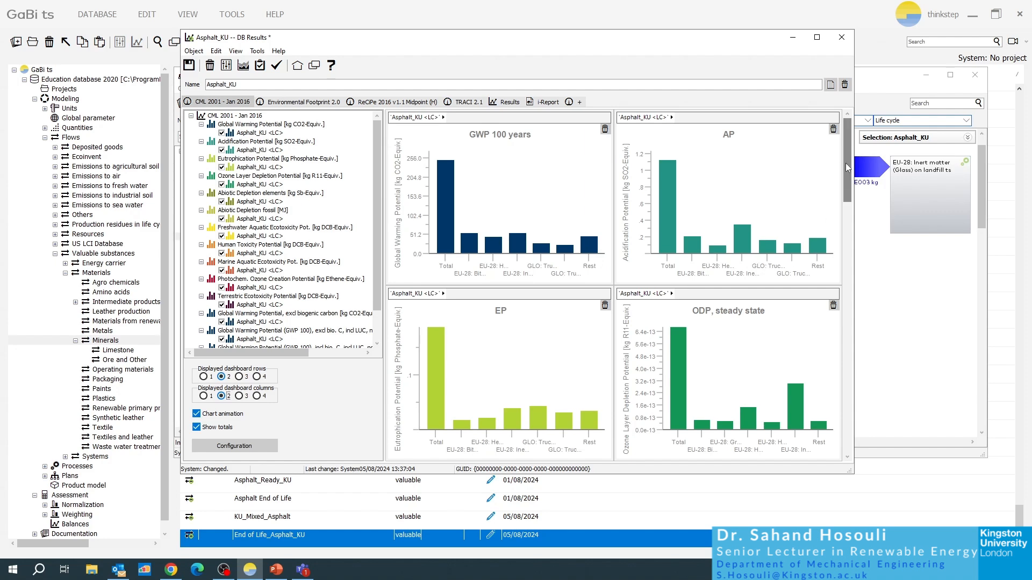
pyautogui.moveTo(846, 163); pyautogui.dragTo(848, 187)
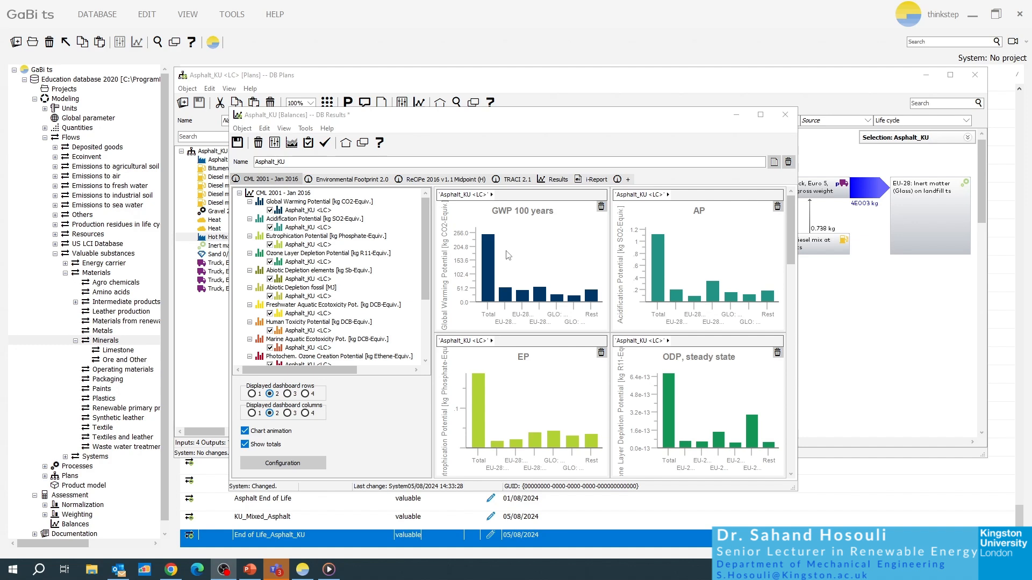
# Save the Asphalt_KU balance and close its results after a brief look at the Analyst
pyautogui.click(238, 142)
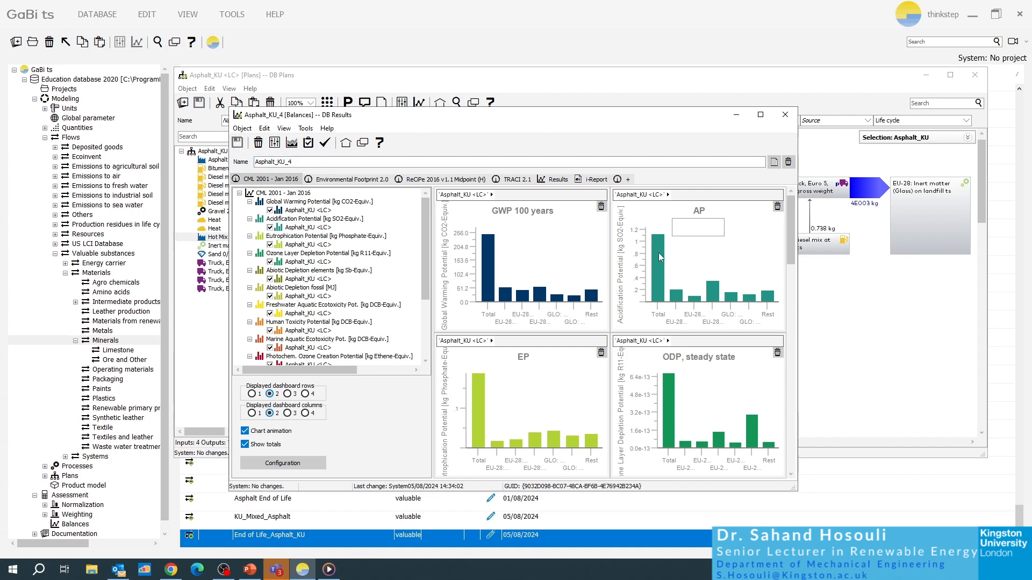
pyautogui.click(293, 144)
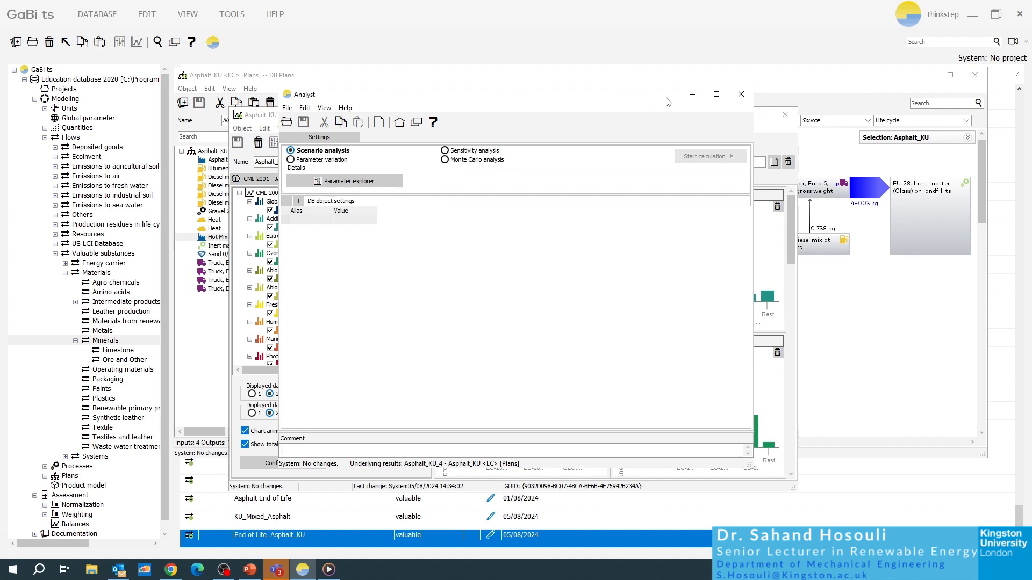
pyautogui.click(746, 95)
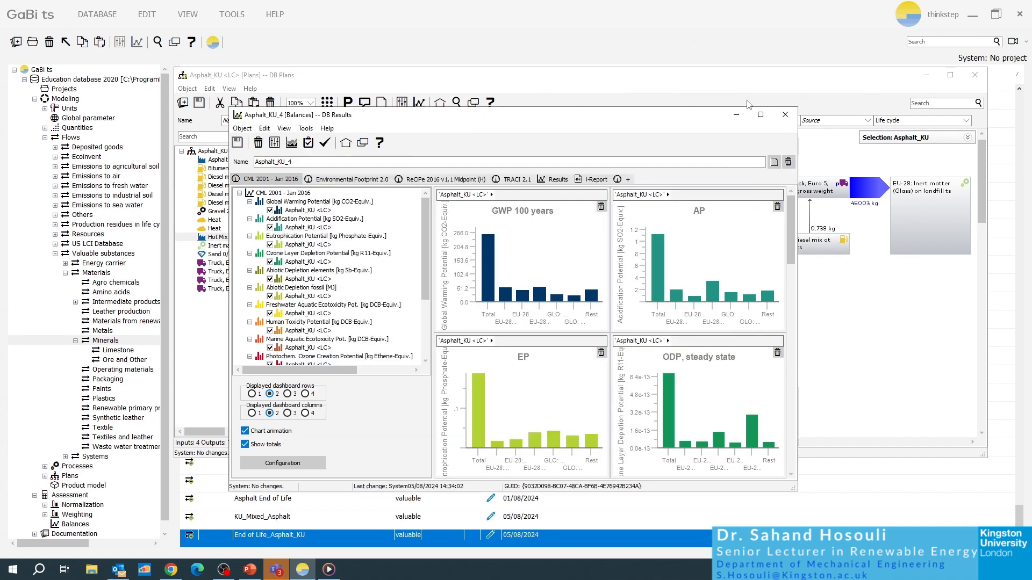
pyautogui.click(786, 114)
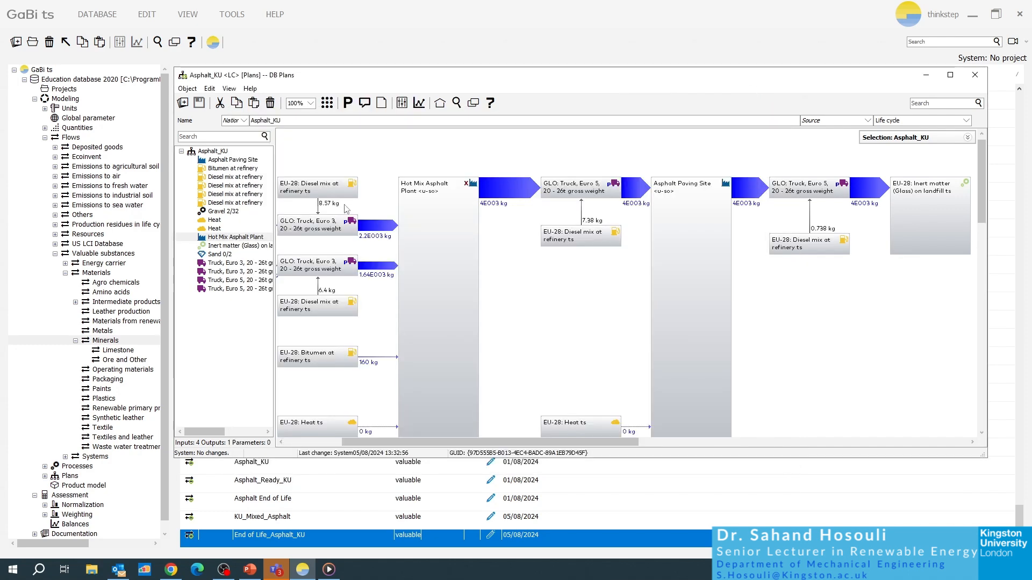
# Enlarge the Asphalt_KU plan and look at the local settings of the Hot Mix Asphalt Plant process
pyautogui.moveTo(698, 457); pyautogui.dragTo(714, 523)
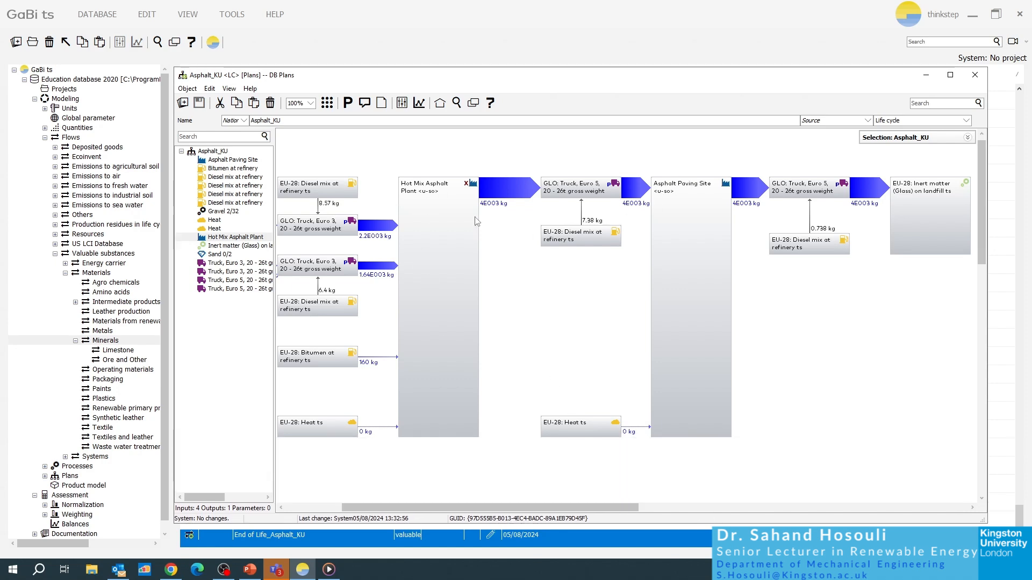
pyautogui.rightClick(440, 231)
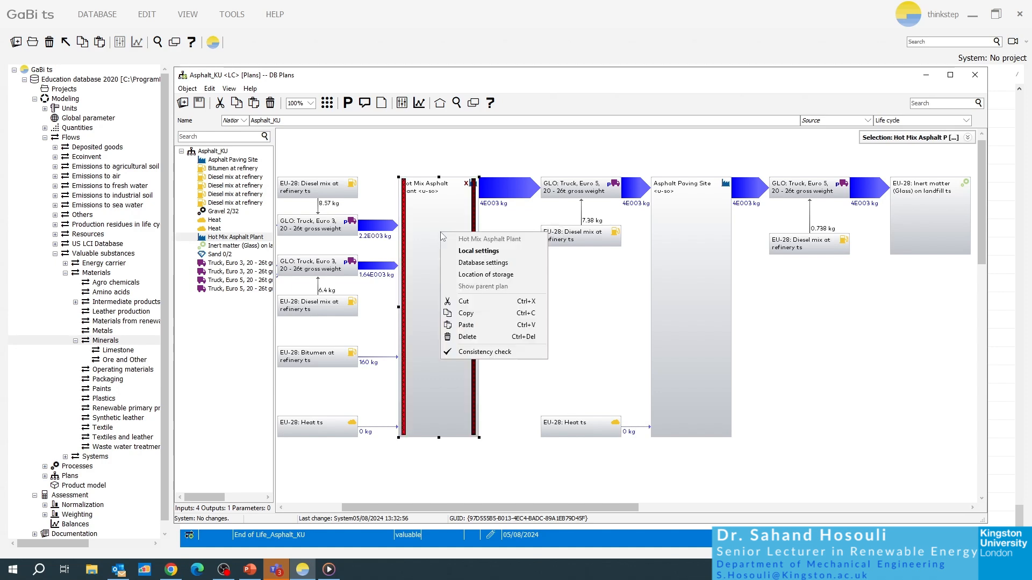
pyautogui.click(461, 255)
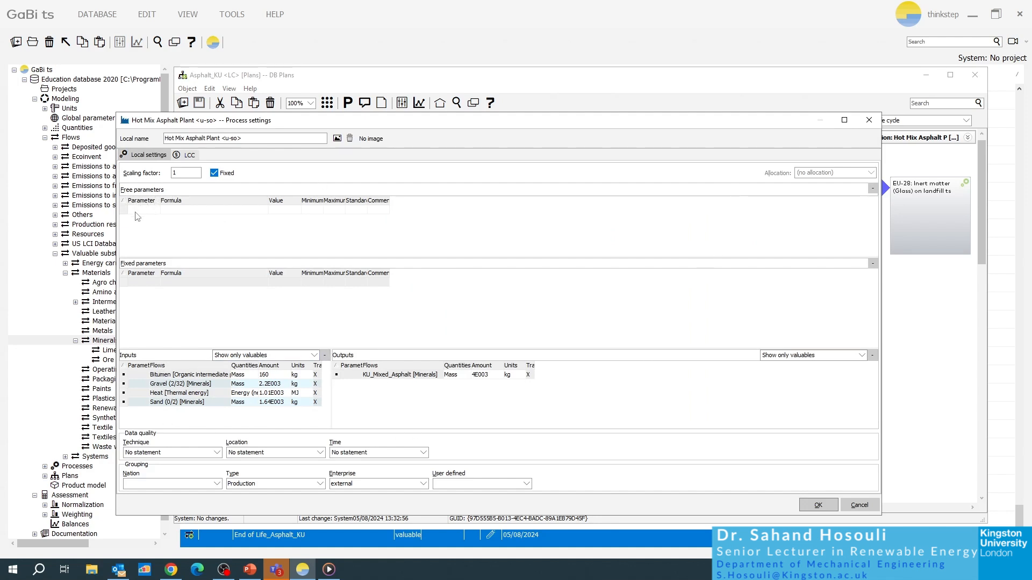
pyautogui.click(877, 121)
# Open the database settings of the Hot Mix Asphalt Plant process and add a parameter named Heat_Part_1
pyautogui.rightClick(468, 248)
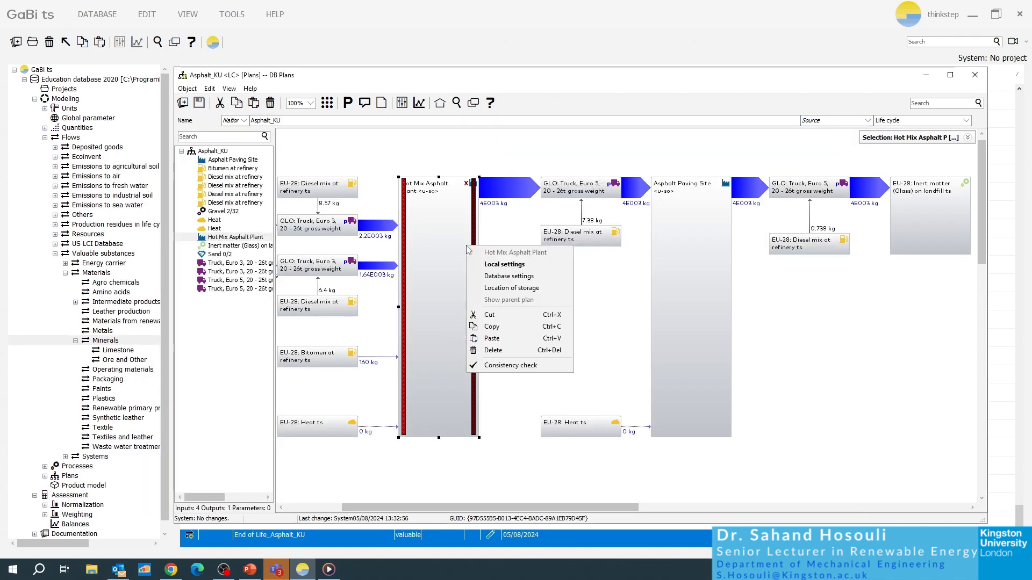
pyautogui.click(489, 279)
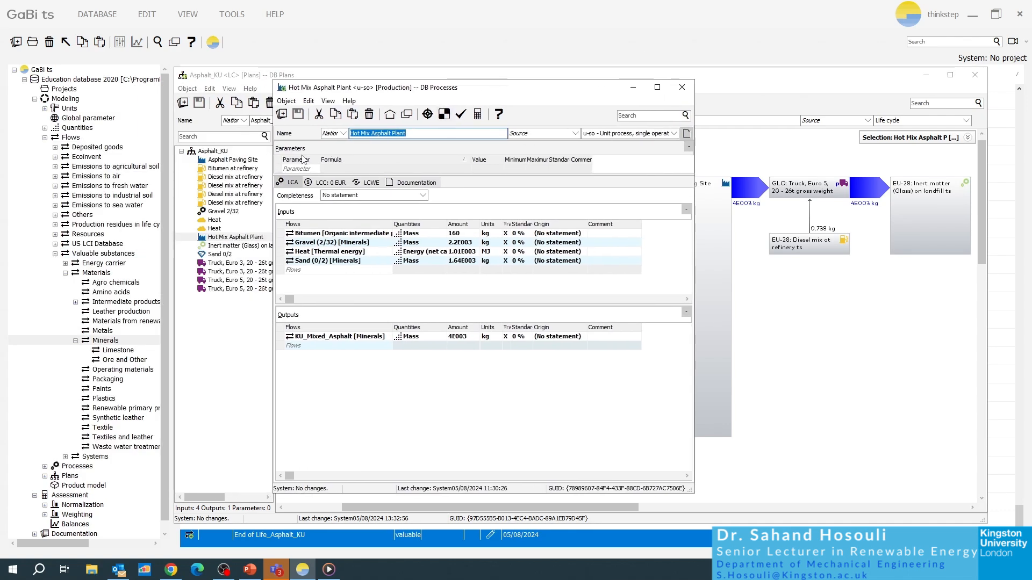
pyautogui.click(305, 170)
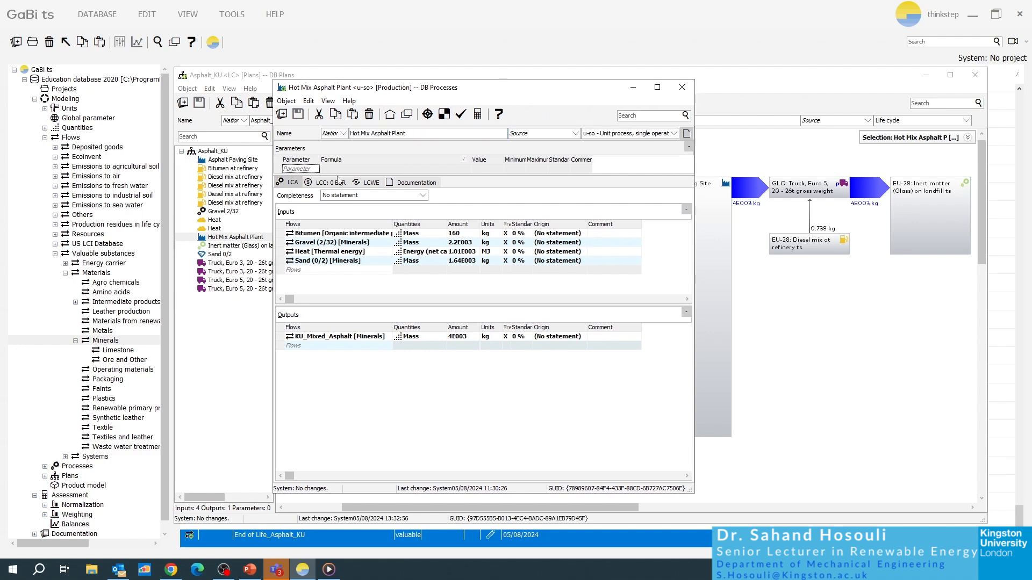
pyautogui.moveTo(338, 180); pyautogui.dragTo(340, 236)
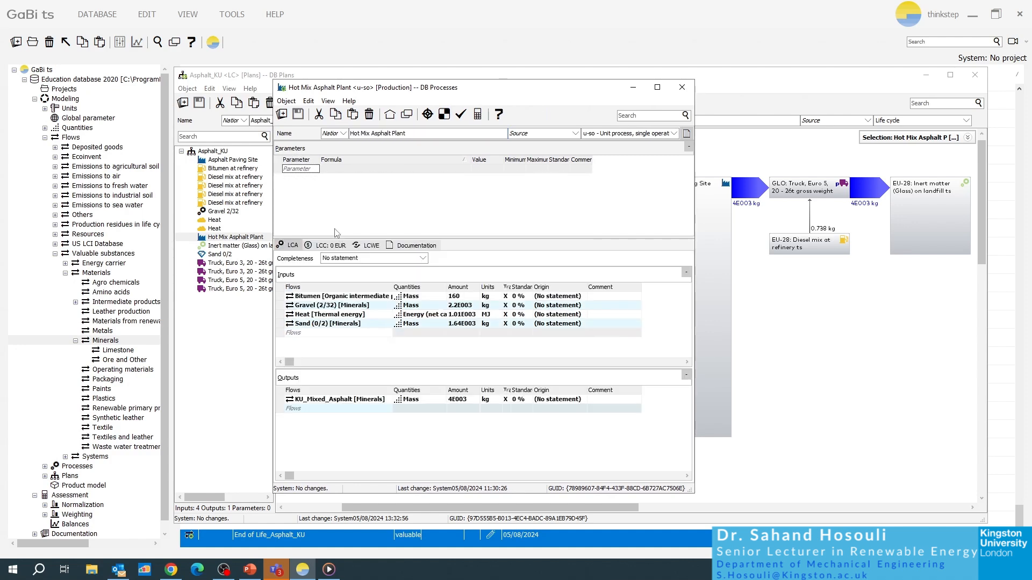
pyautogui.click(298, 170)
pyautogui.write('Heat_Part_1')
pyautogui.press('Return')
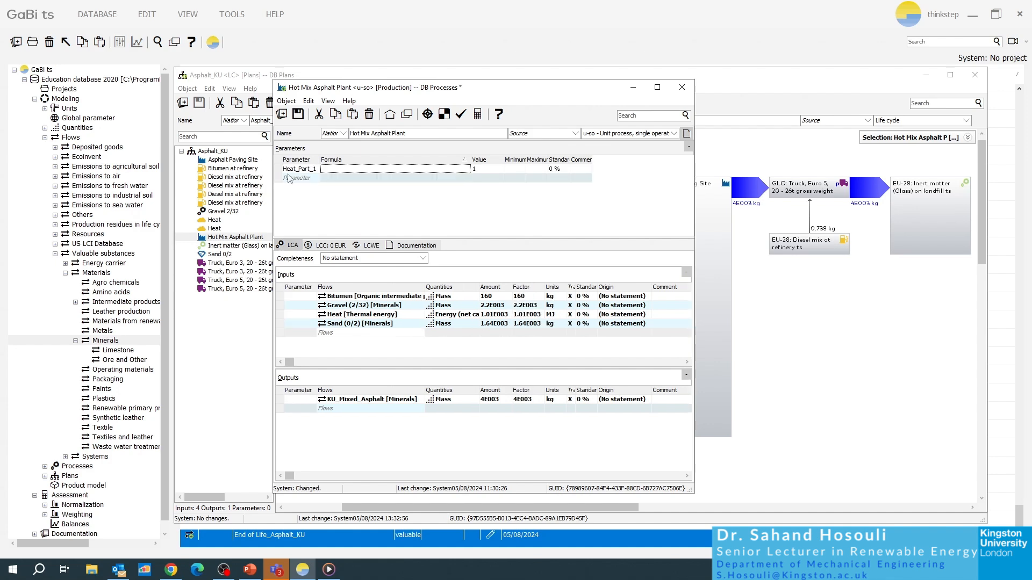
# Add a second parameter named Heat_Part_2 below Heat_Part_1, with a capital H
pyautogui.click(300, 178)
pyautogui.write('h')
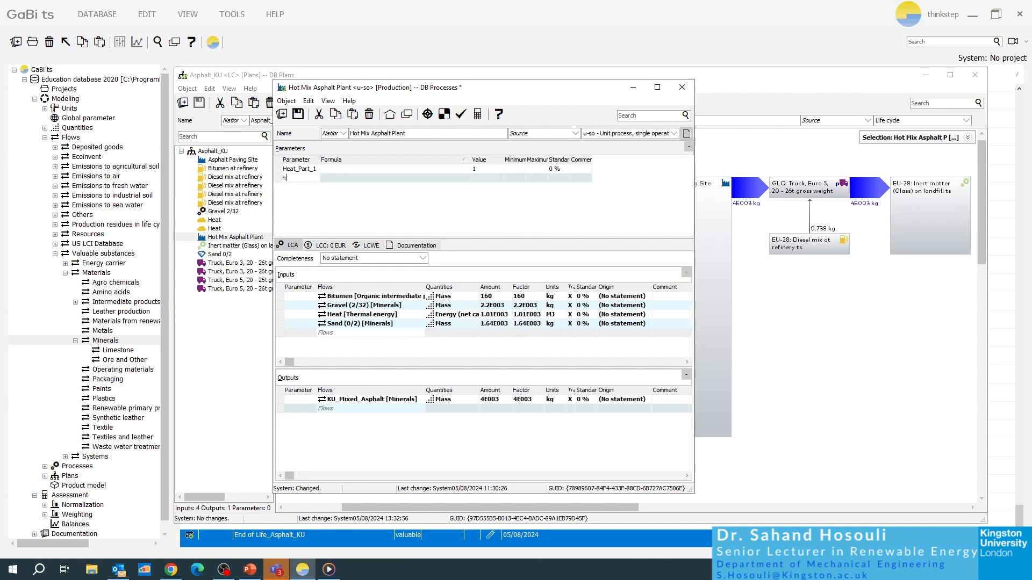
pyautogui.write('eat_Part_2')
pyautogui.press('Return')
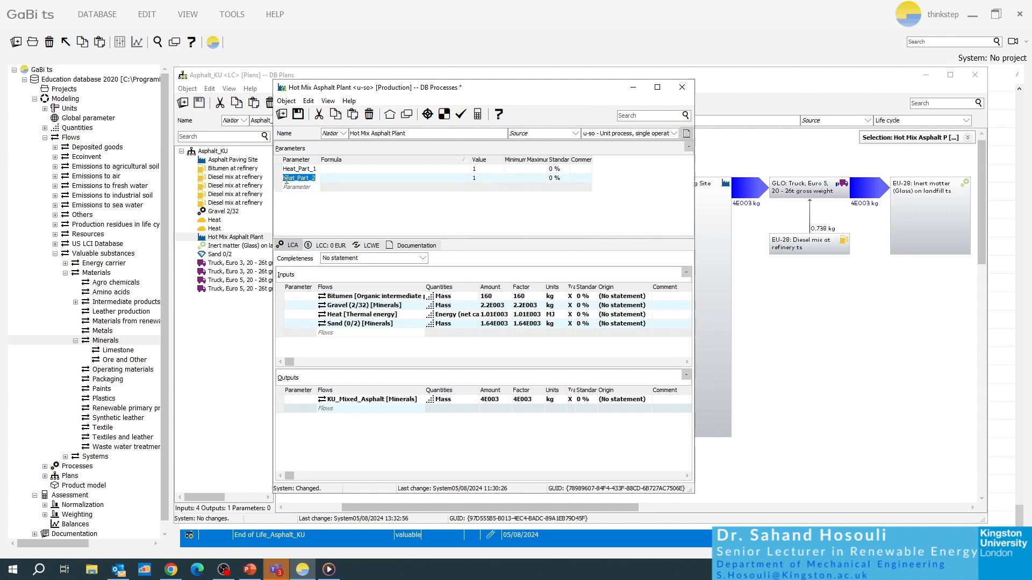
pyautogui.click(286, 177)
pyautogui.press('BackSpace')
pyautogui.write('H')
pyautogui.press('Tab')
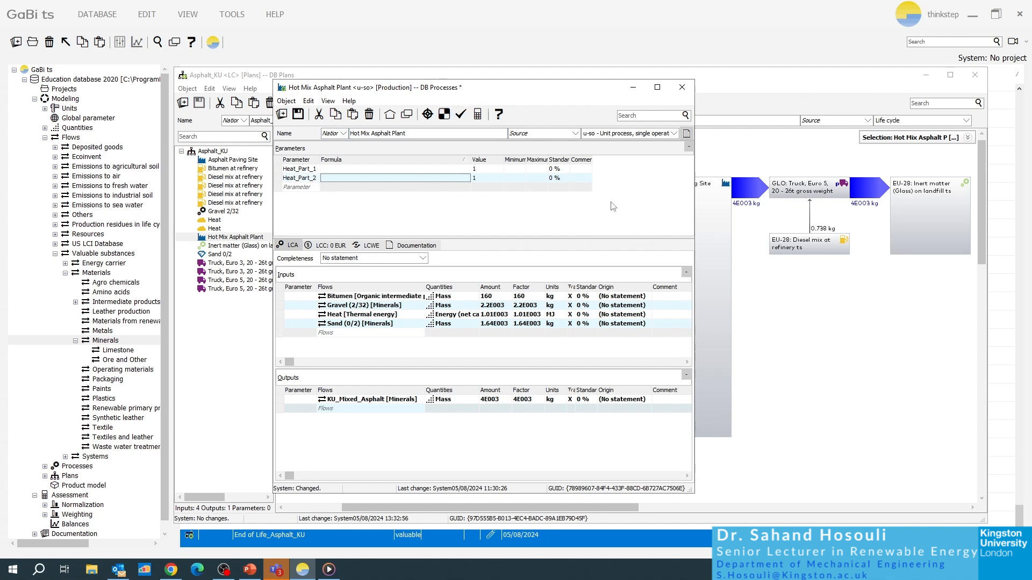
# Widen the parameter comment column and enter the unit (MJ) for both Heat_Part_1 and Heat_Part_2
pyautogui.moveTo(591, 159); pyautogui.dragTo(665, 163)
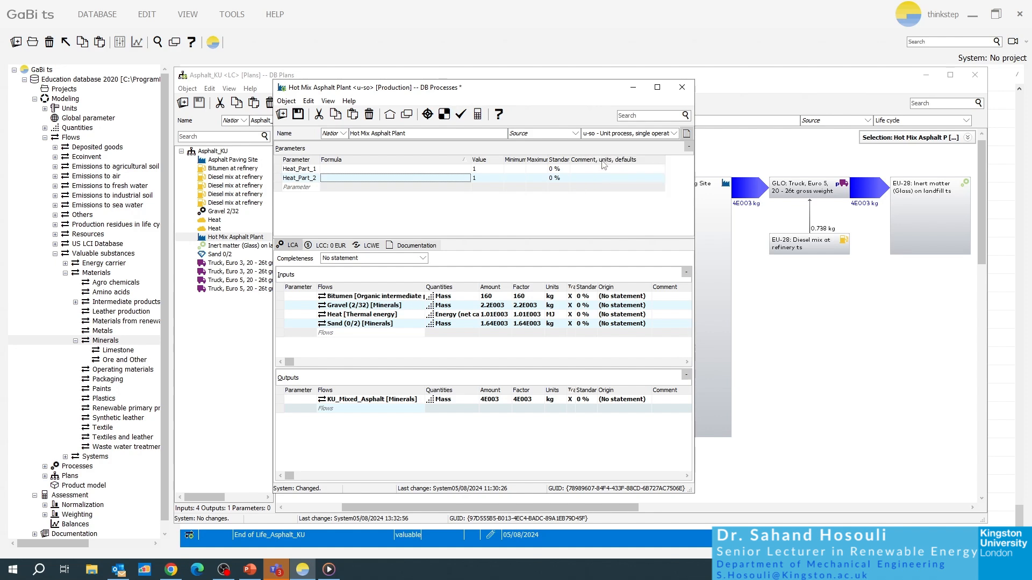
pyautogui.click(630, 169)
pyautogui.write('9mj')
pyautogui.press('BackSpace')
pyautogui.write('MJ)')
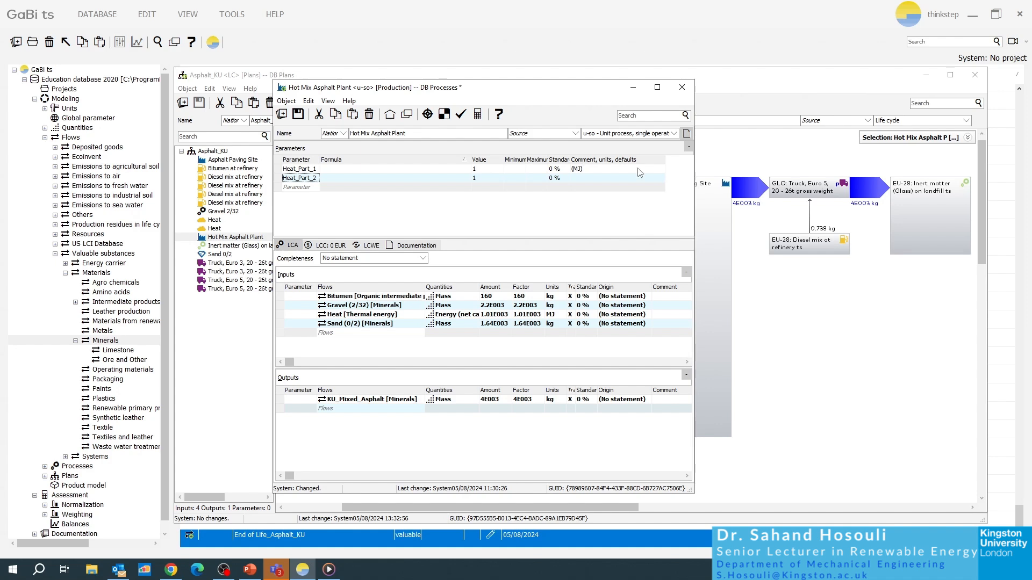
pyautogui.click(629, 179)
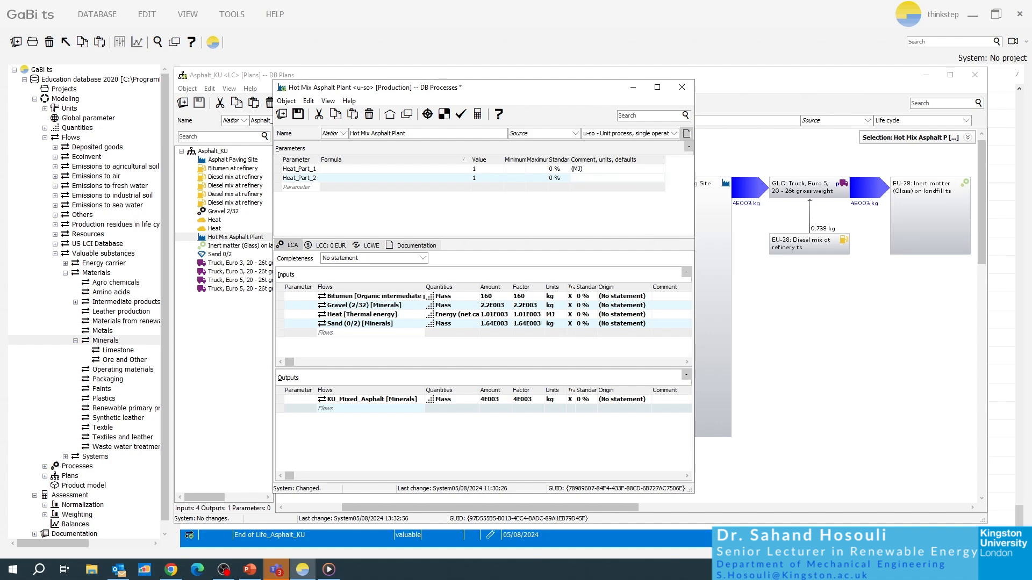
pyautogui.write('(Mj)')
pyautogui.press('Return')
# Add a third parameter named Heat_Total to the Hot Mix Asphalt Plant process
pyautogui.click(334, 169)
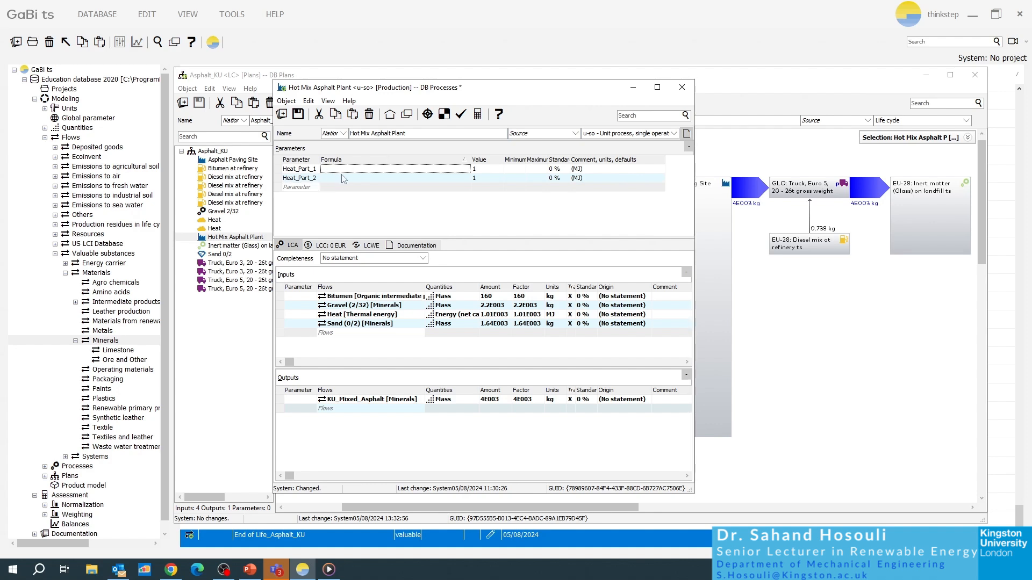
pyautogui.click(305, 186)
pyautogui.write('Heat_Total')
pyautogui.press('Return')
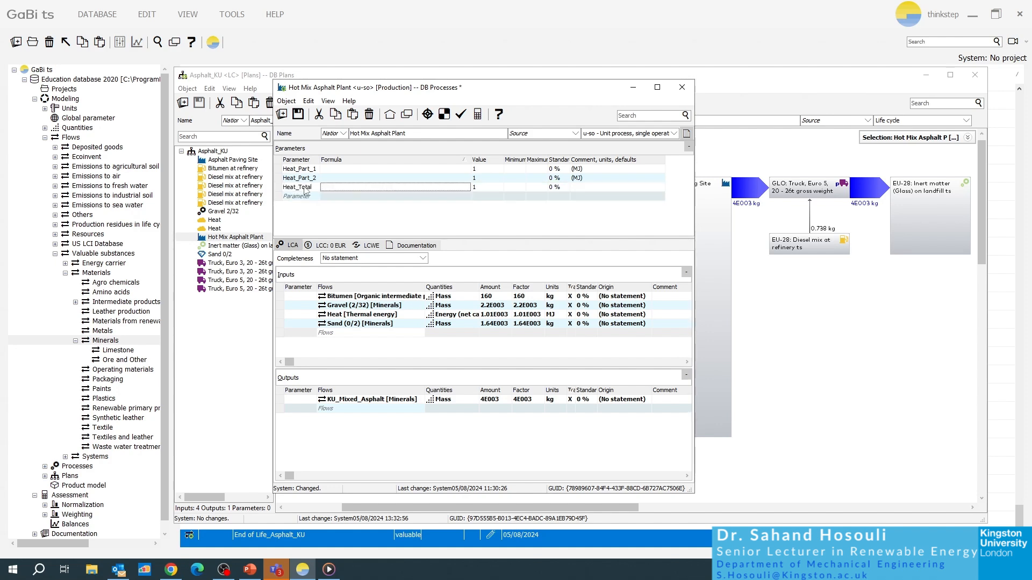
# Set the value of Heat_Part_1 to 500 and the value of Heat_Part_2 to 601
pyautogui.click(487, 168)
pyautogui.press('Tab')
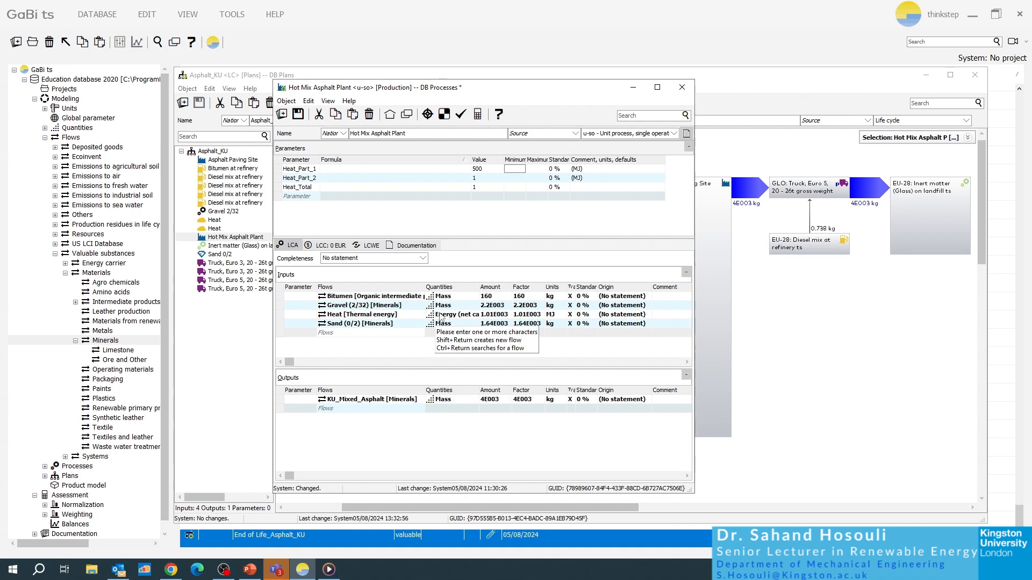
pyautogui.click(486, 179)
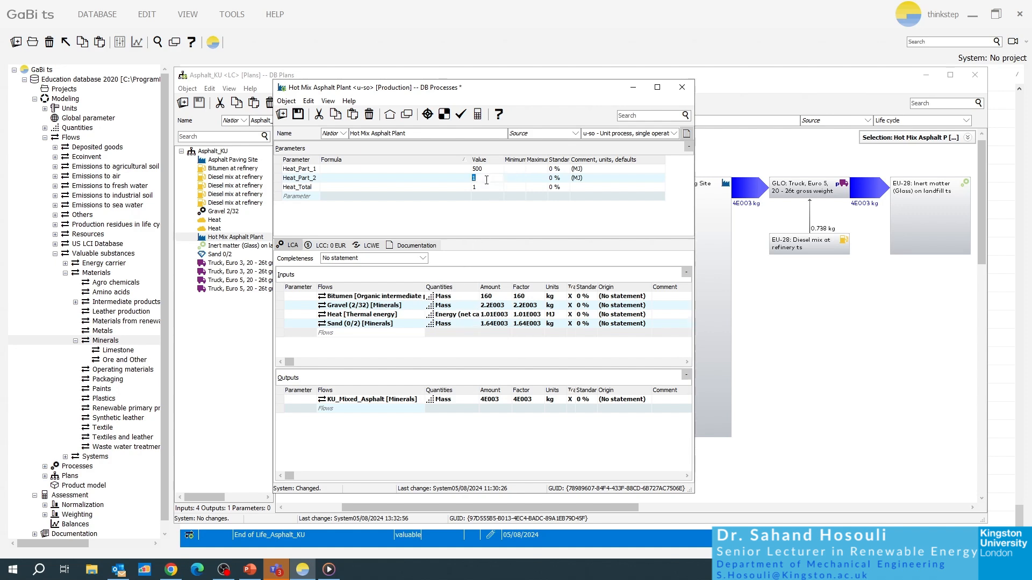
pyautogui.write('601')
pyautogui.press('Tab')
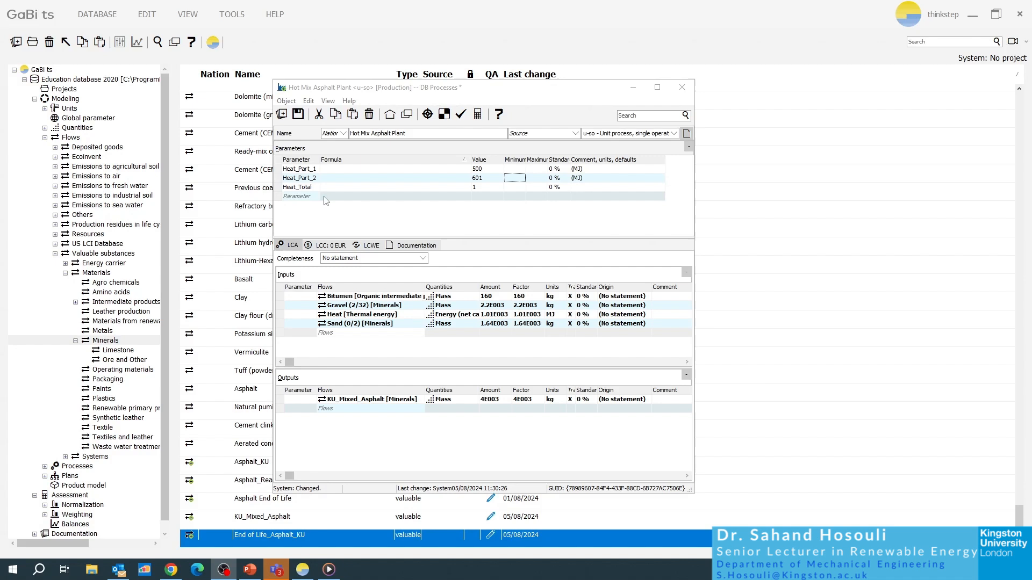
# Define the Heat_Total formula as Heat_part_1+Heat_Part_2, inserting Heat_Part_2 from the local parameters
pyautogui.click(329, 187)
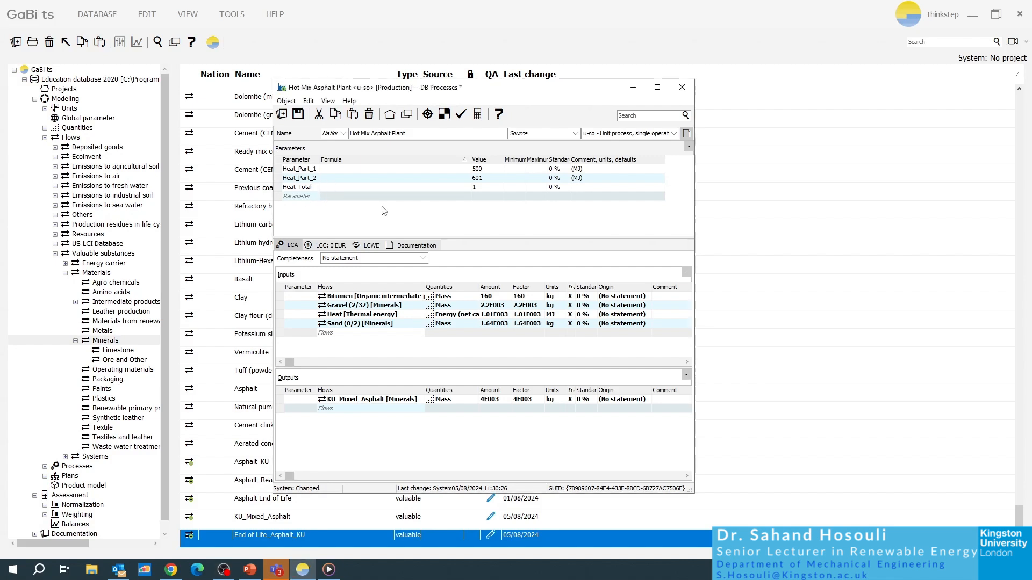
pyautogui.write('heat')
pyautogui.press('BackSpace')
pyautogui.press('BackSpace')
pyautogui.press('BackSpace')
pyautogui.press('BackSpace')
pyautogui.press('BackSpace')
pyautogui.write('Heat_part_1+')
pyautogui.rightClick(364, 188)
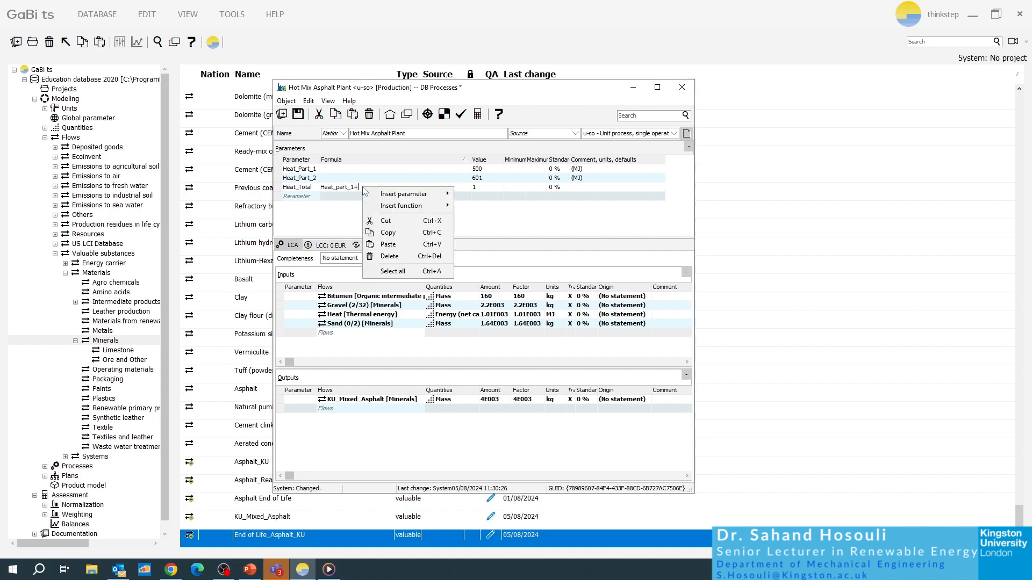
pyautogui.moveTo(391, 199)
pyautogui.moveTo(500, 197)
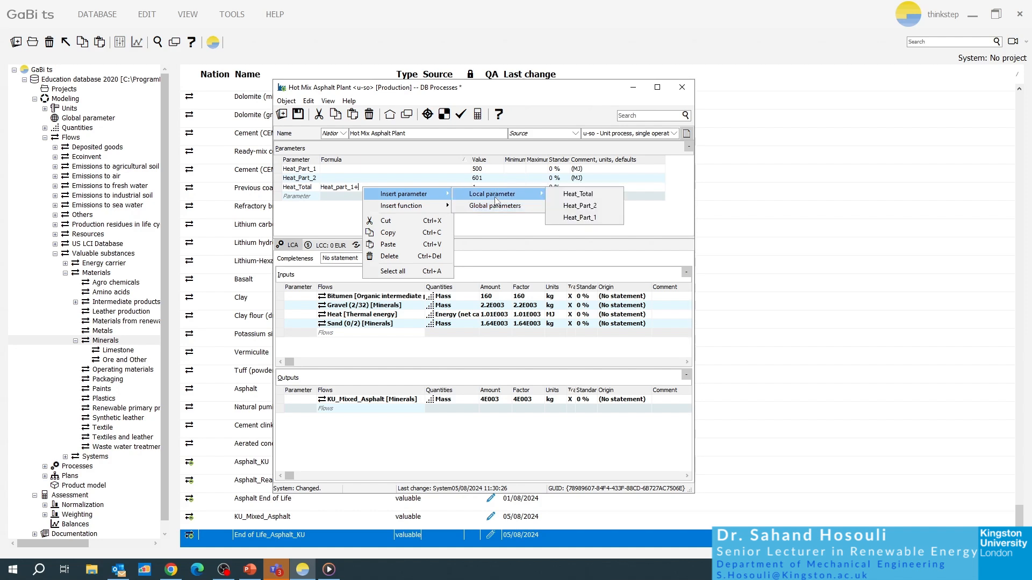
pyautogui.click(574, 206)
pyautogui.press('Return')
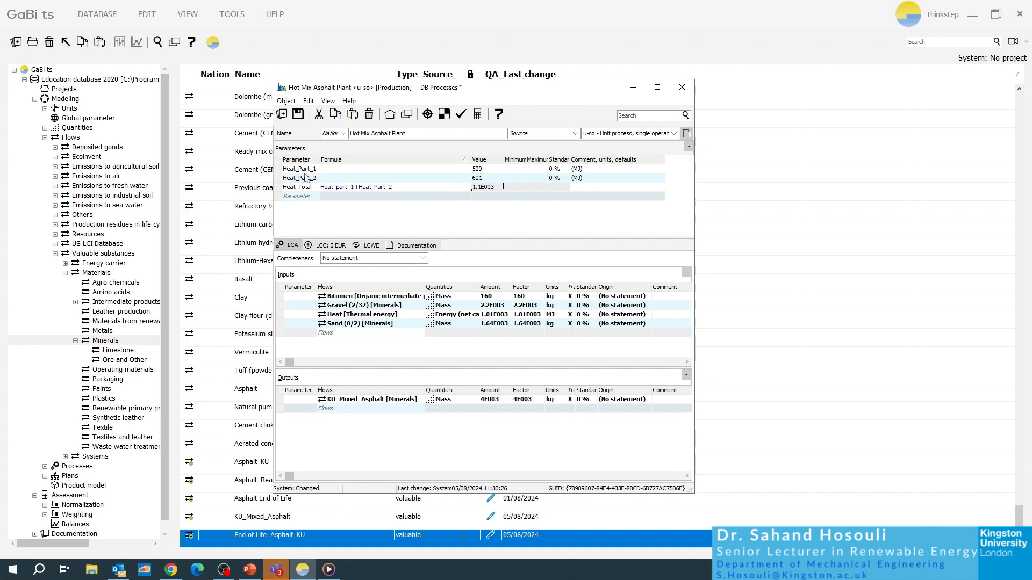
# Set the value of Heat_Part_2 to 600 and open the factor of the Heat [Thermal energy] input for editing
pyautogui.click(479, 177)
pyautogui.click(482, 178)
pyautogui.click(483, 178)
pyautogui.write('0')
pyautogui.press('Tab')
pyautogui.doubleClick(539, 315)
pyautogui.click(539, 315)
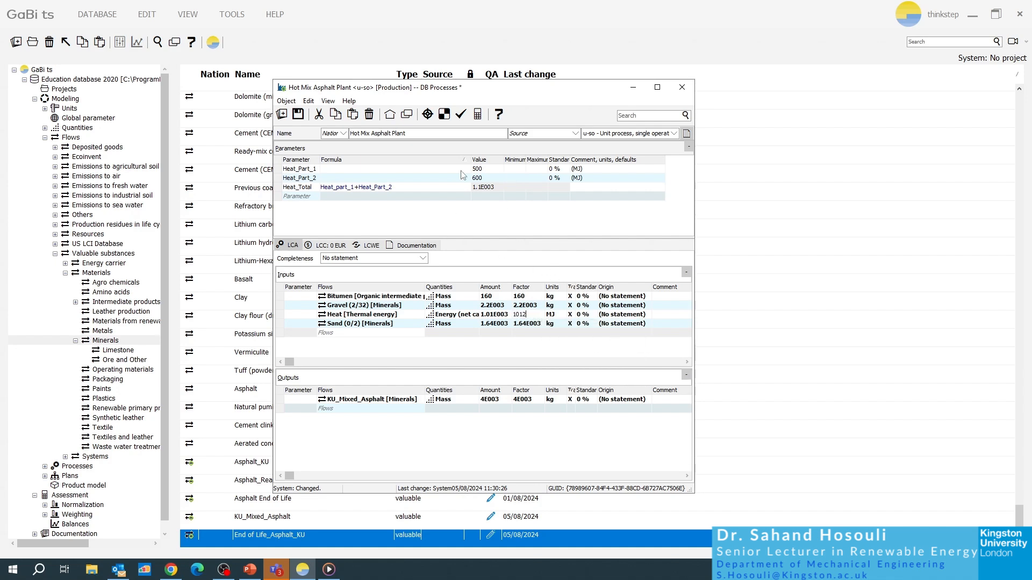